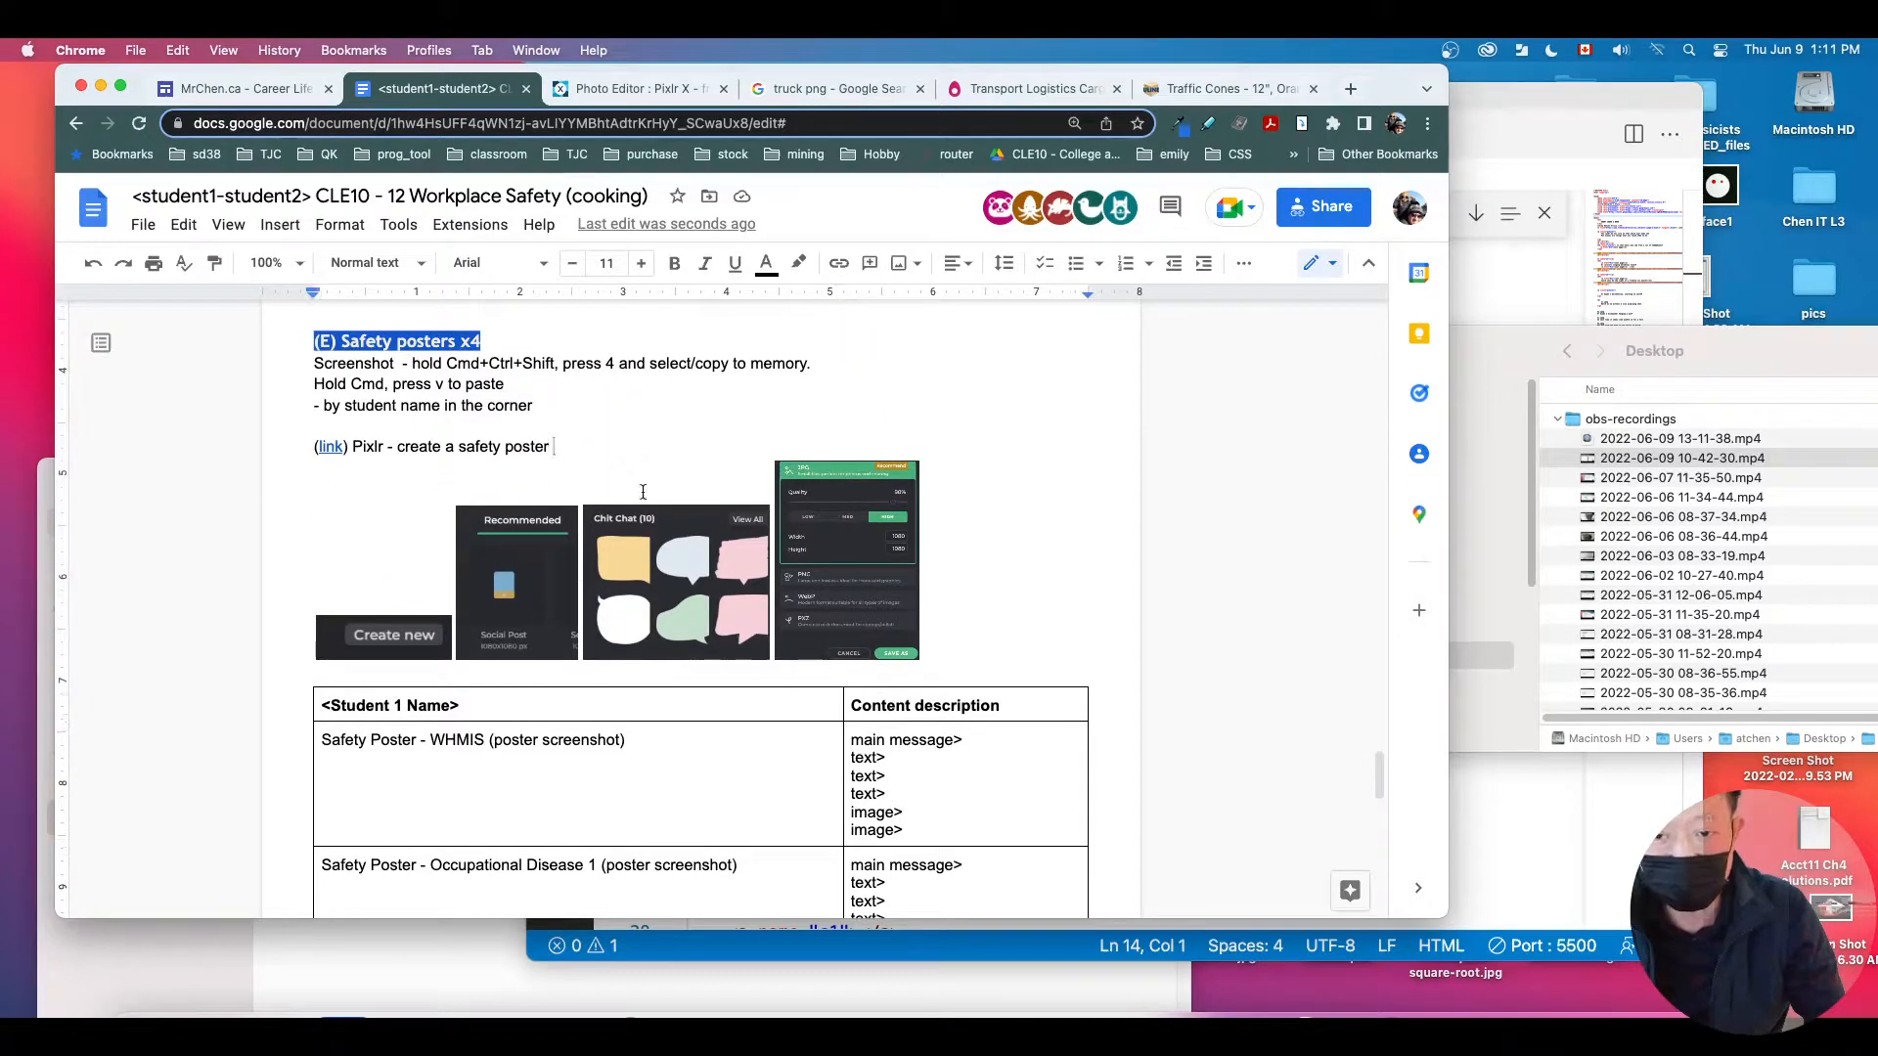
click(323, 447)
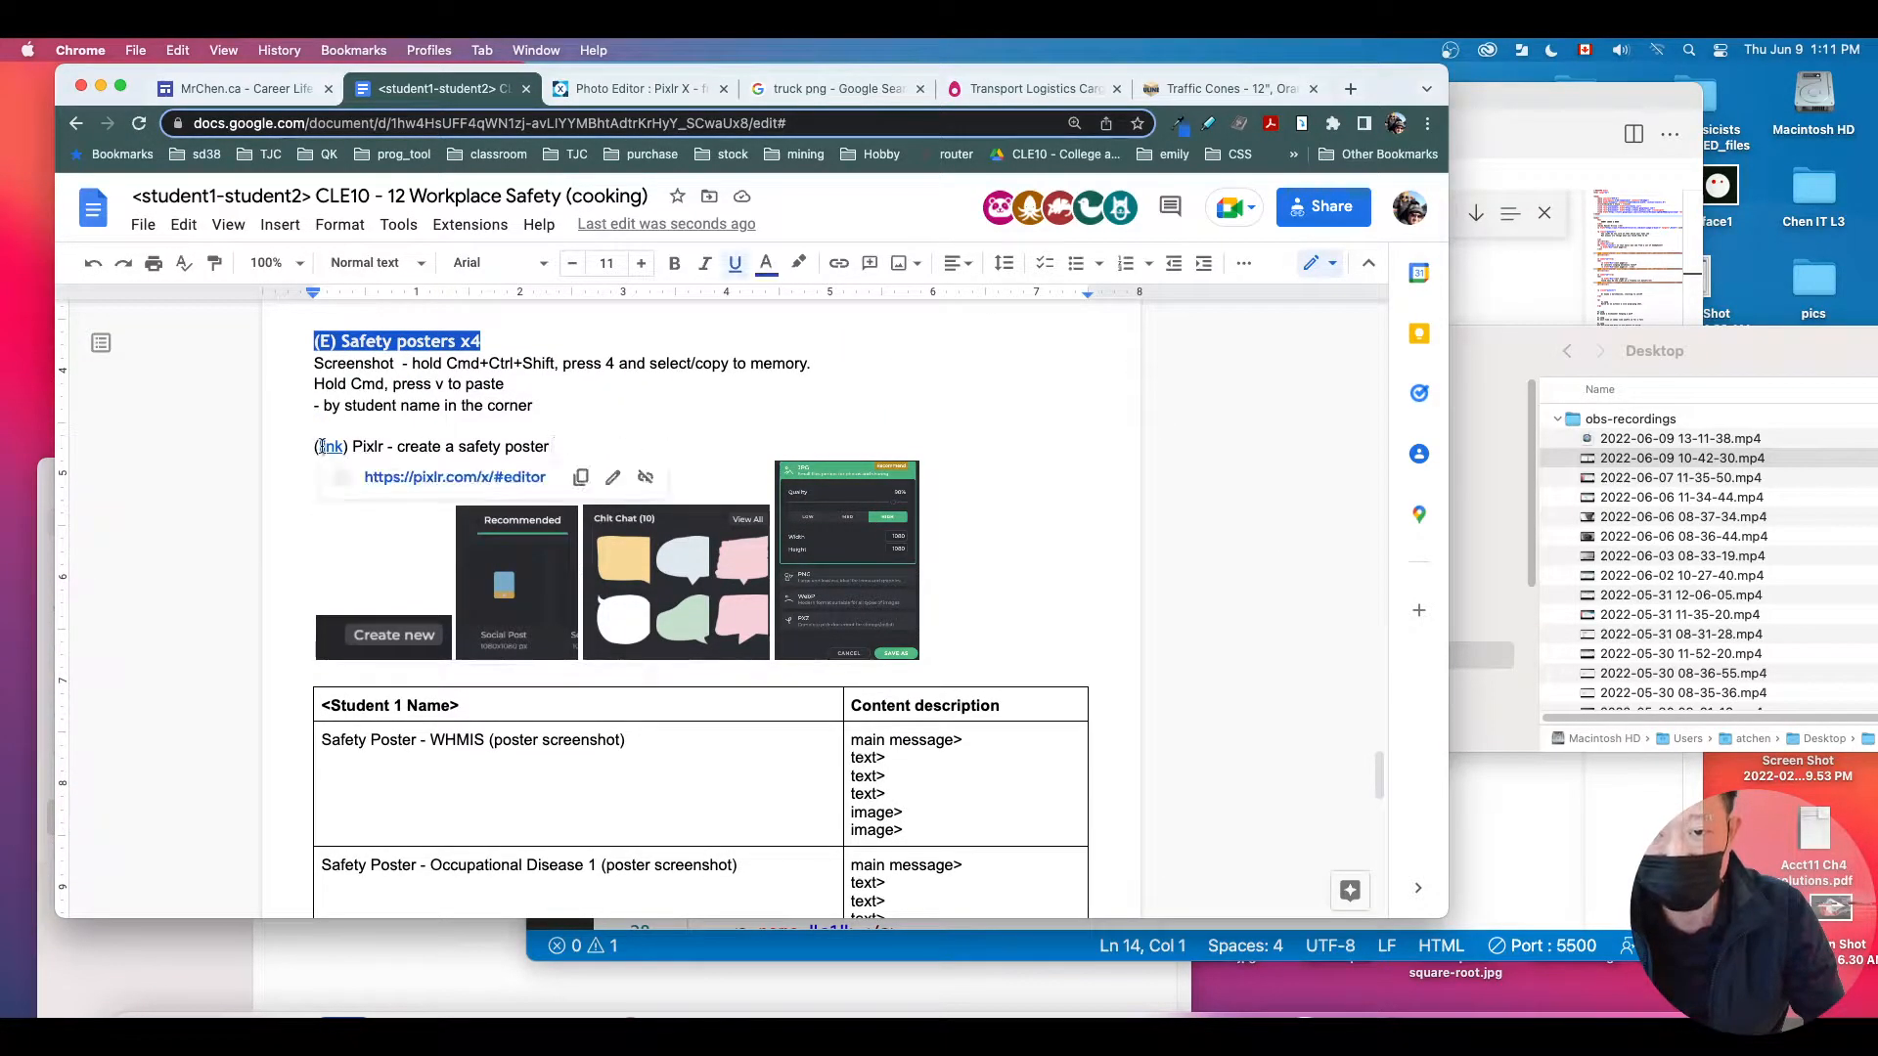
click(462, 478)
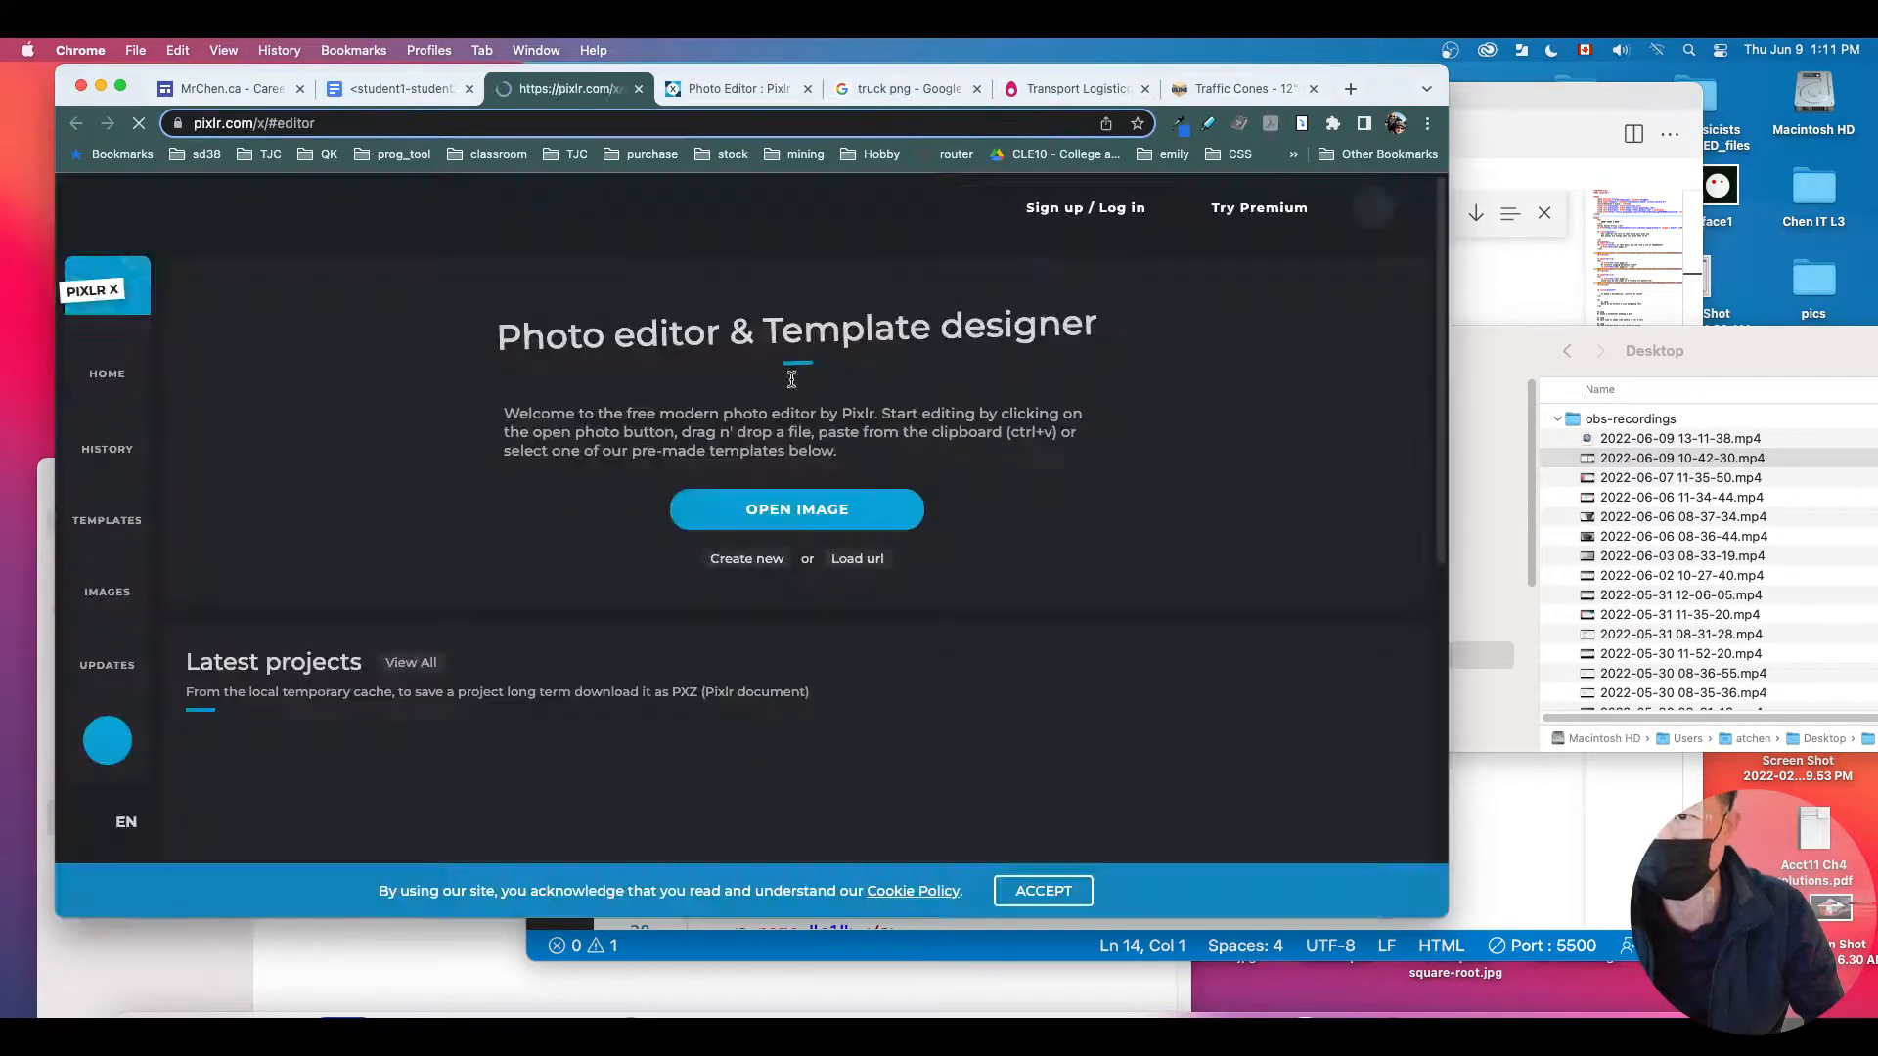
click(638, 88)
click(802, 89)
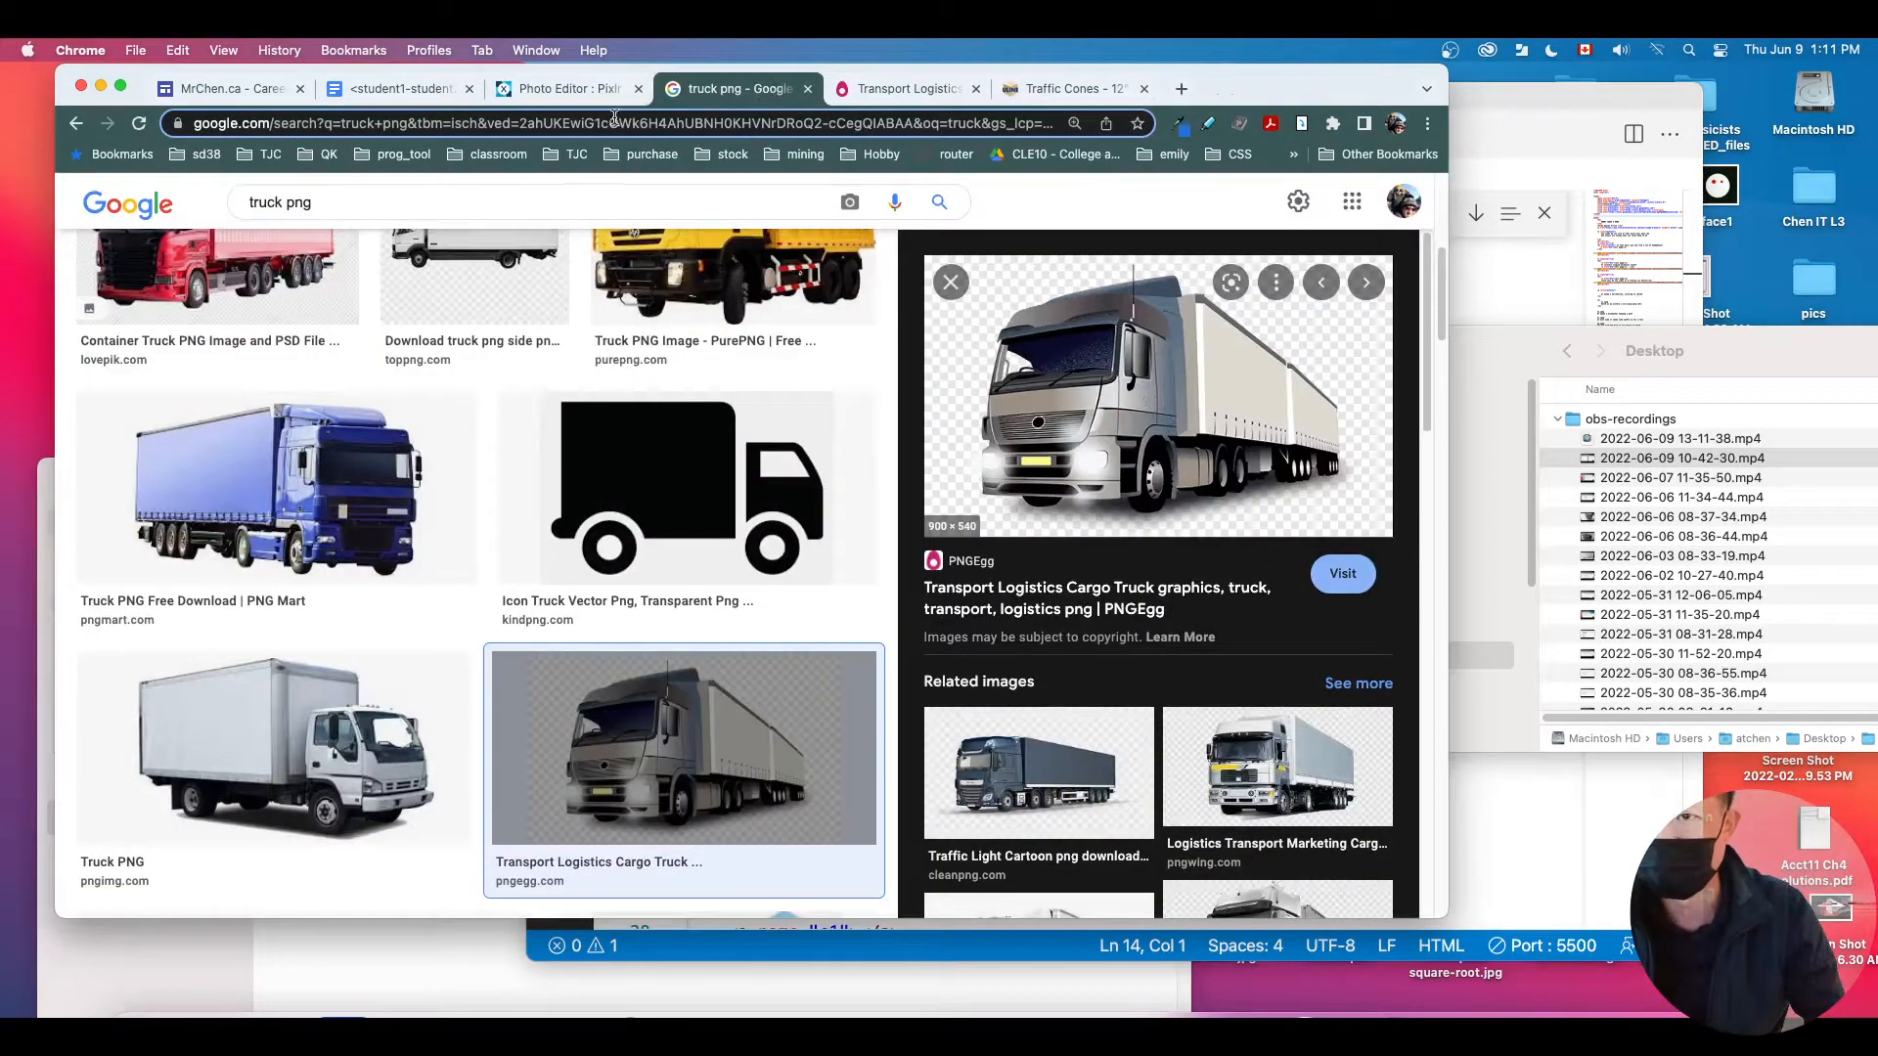
Step: Switch to the already open Pixlr X page, enlarge the browser window, and sign in with an existing Google account
click(577, 89)
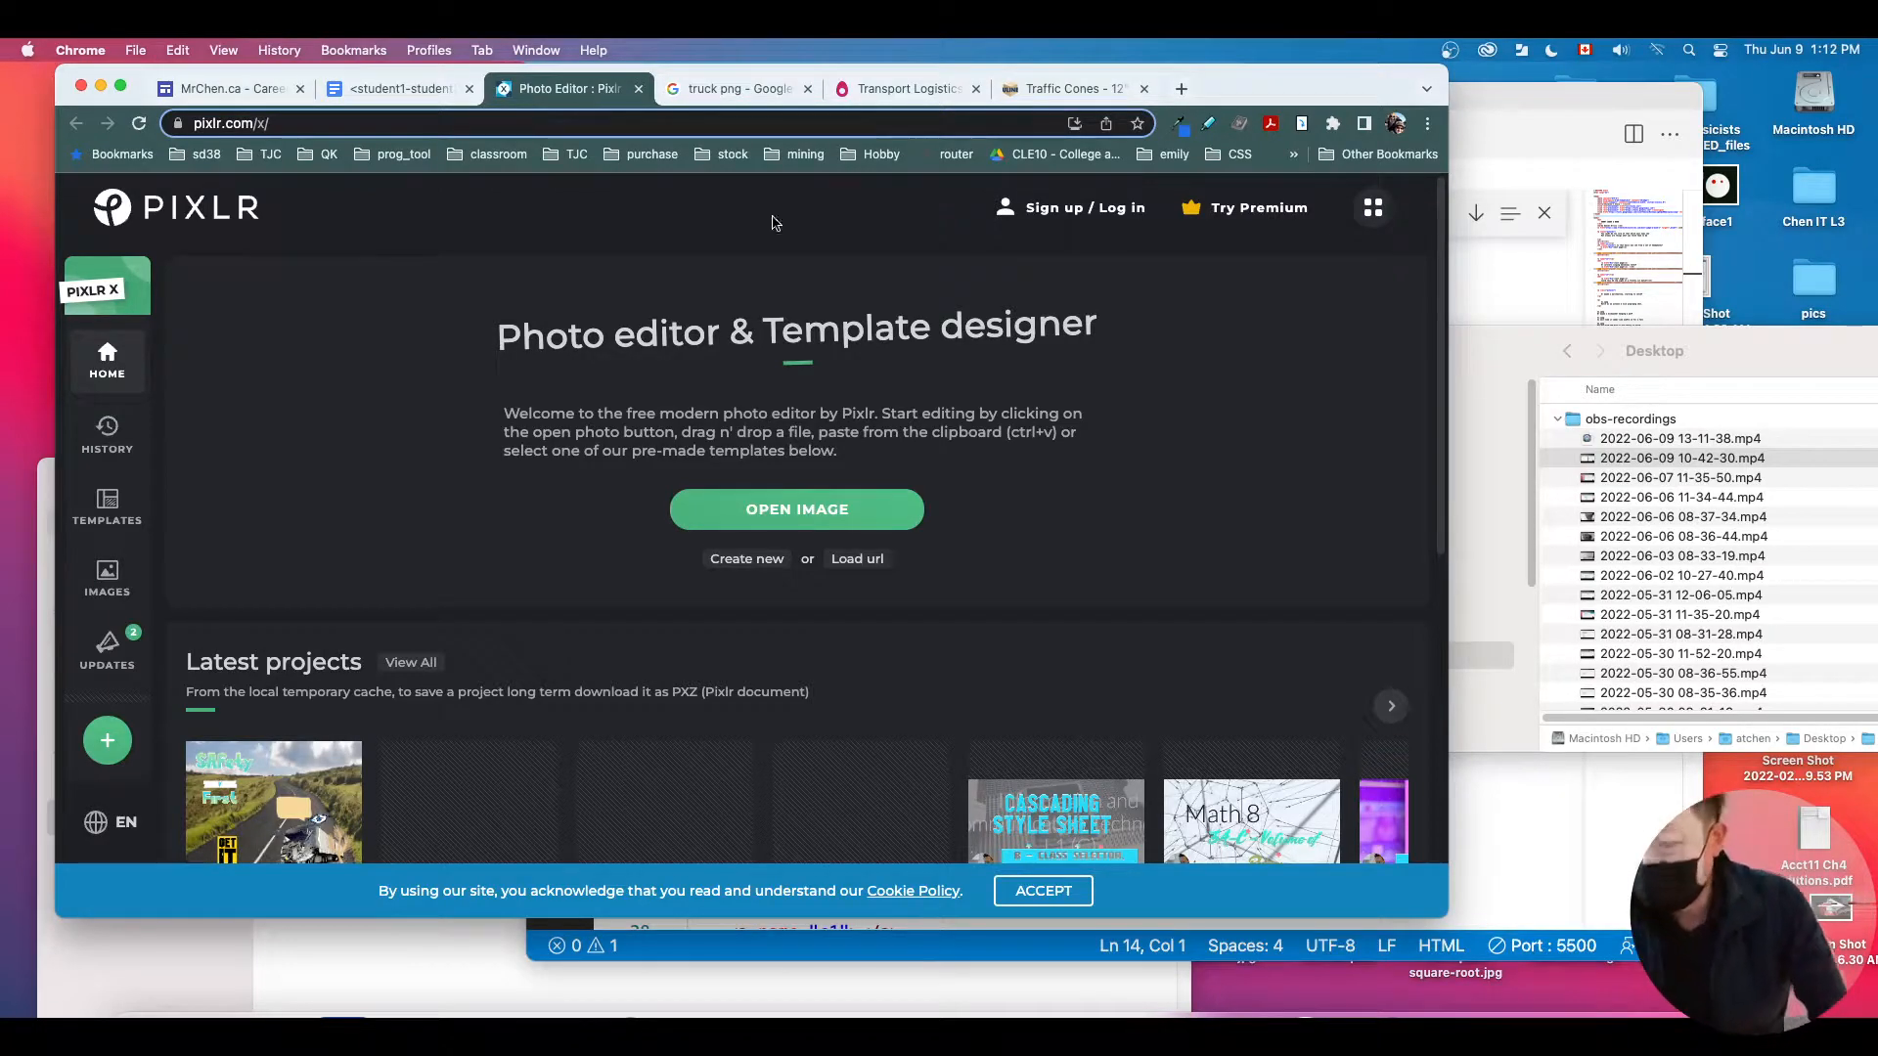
drag(1448, 918, 1520, 990)
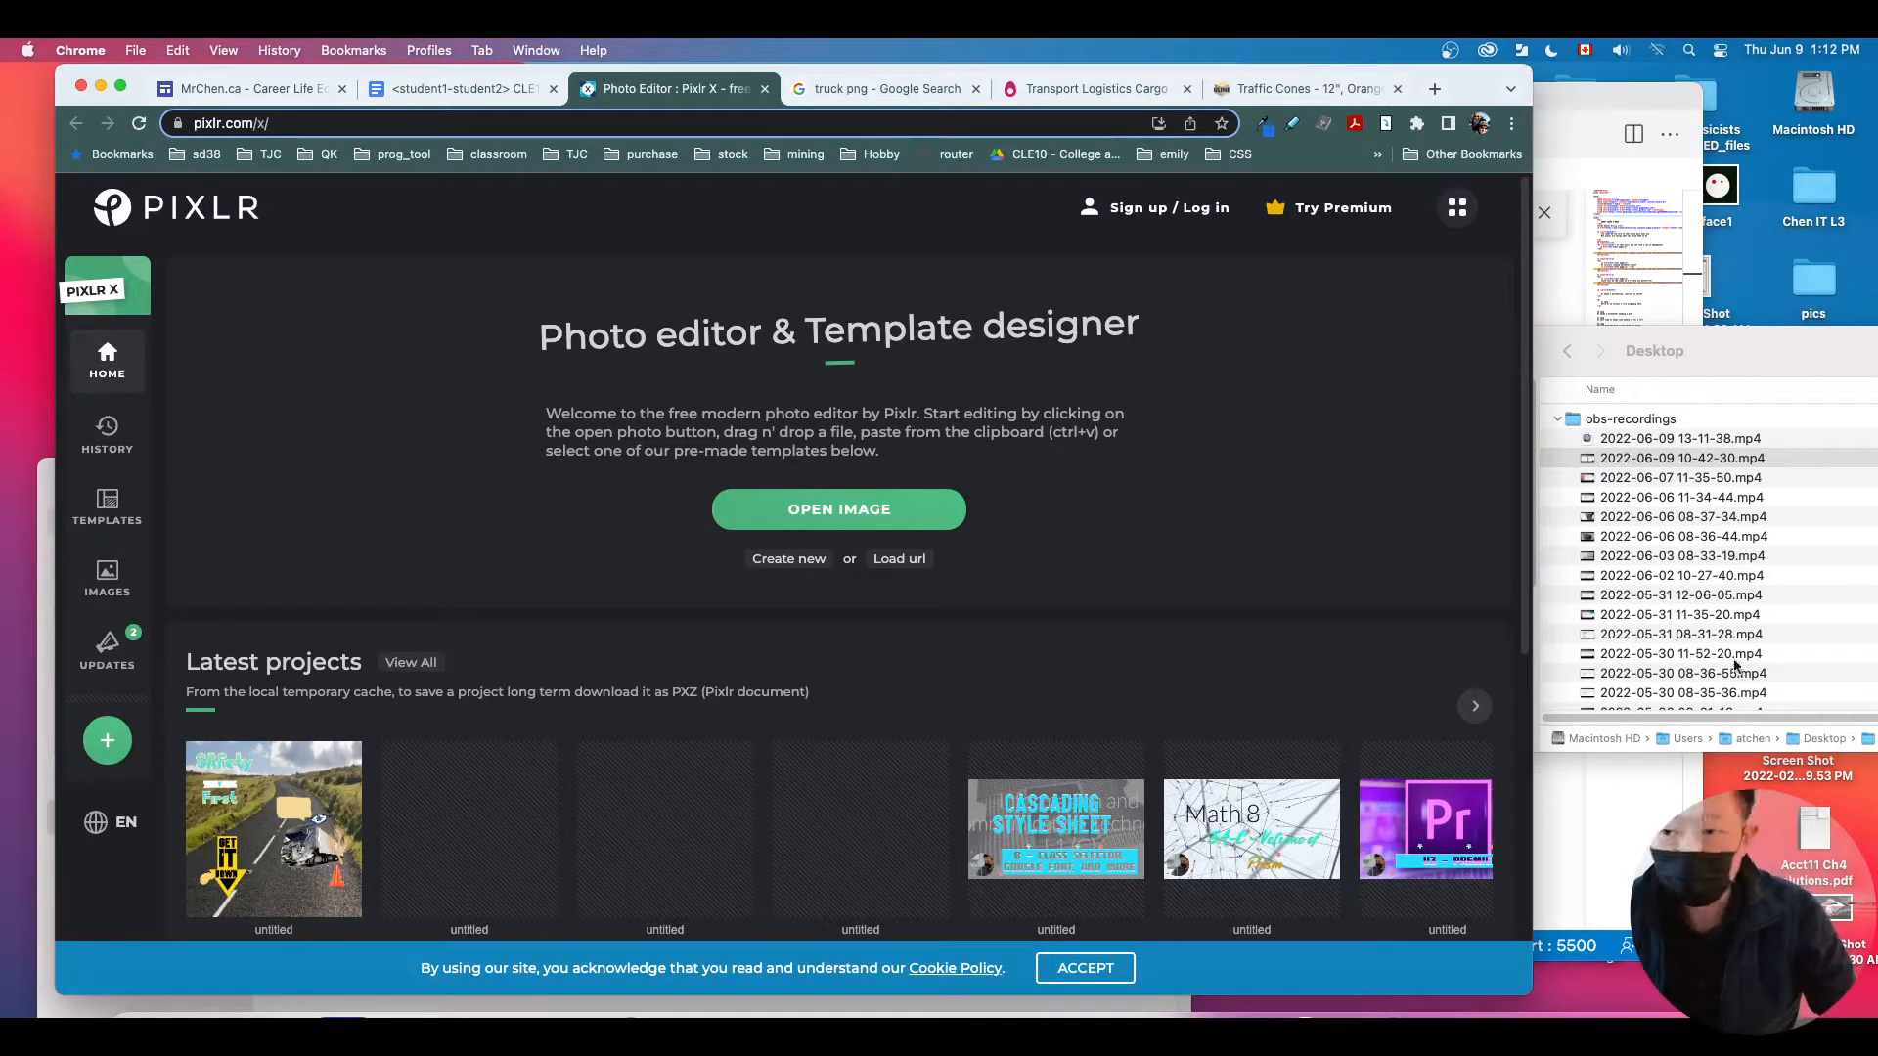
click(1184, 217)
click(671, 395)
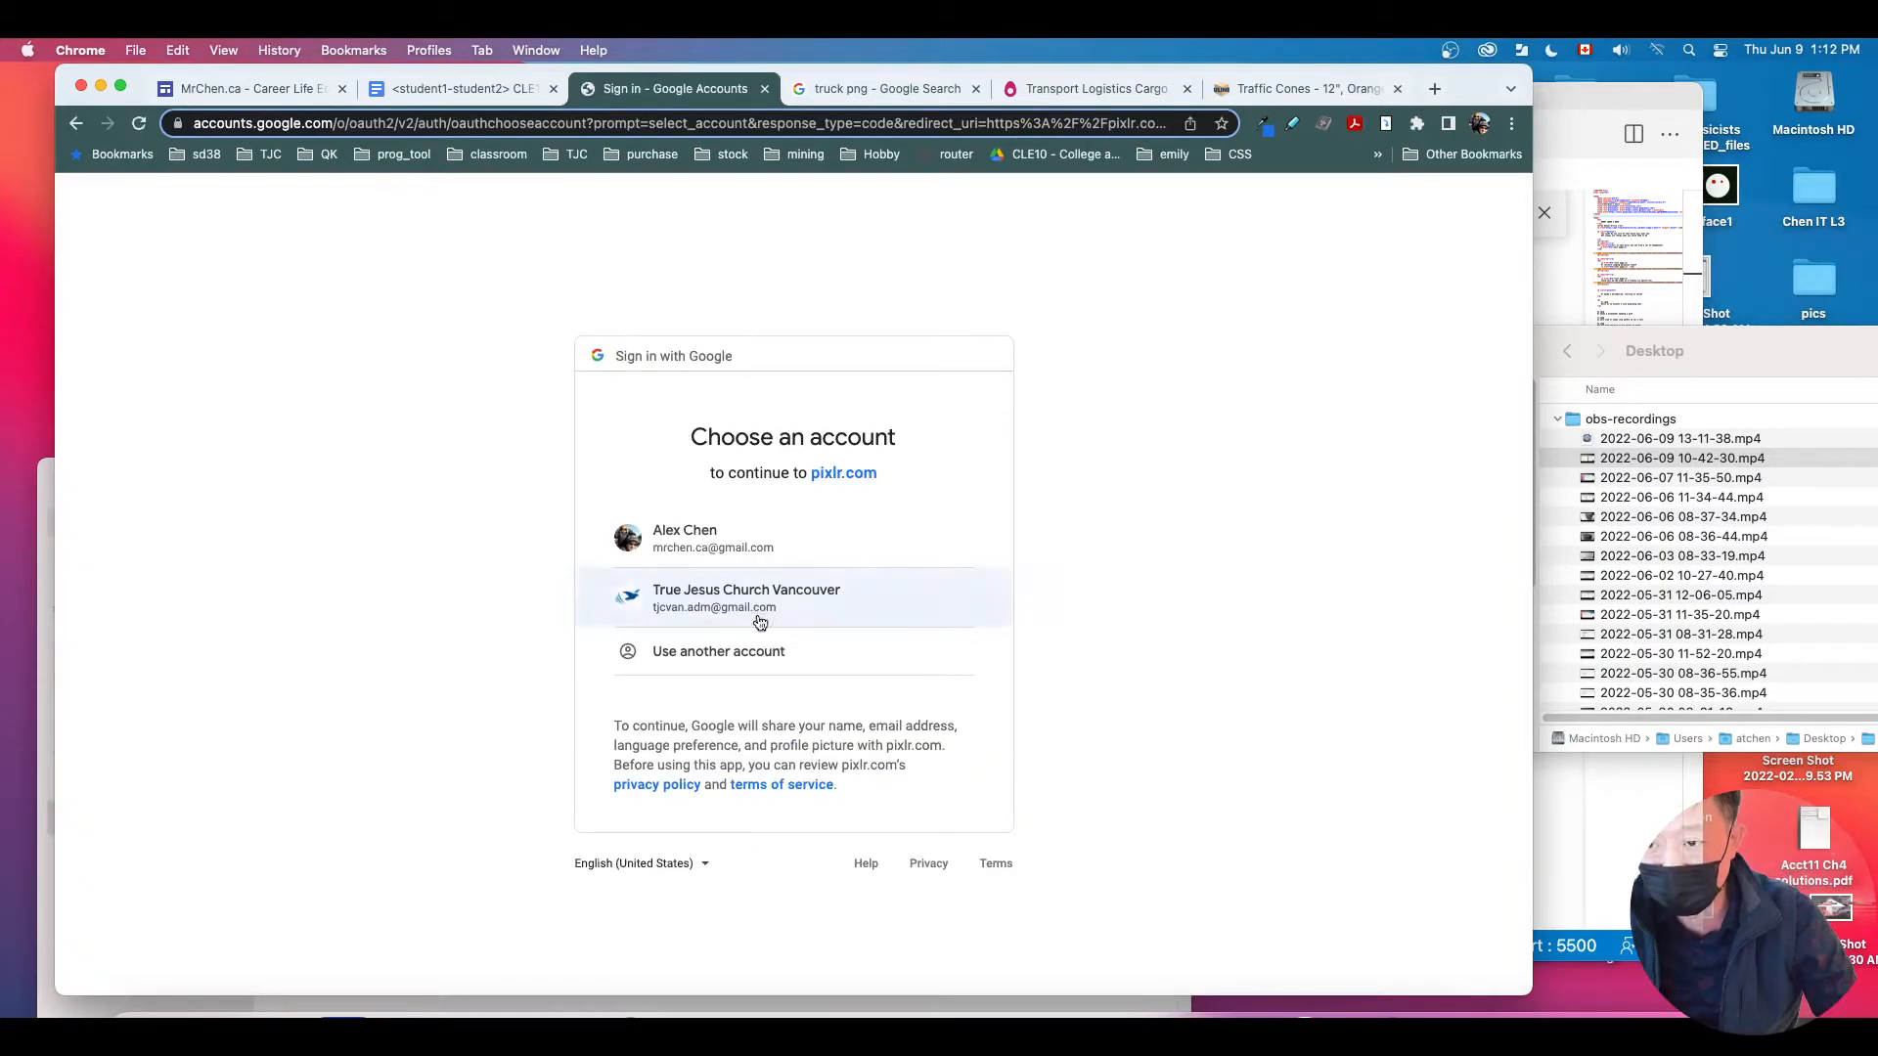
click(730, 592)
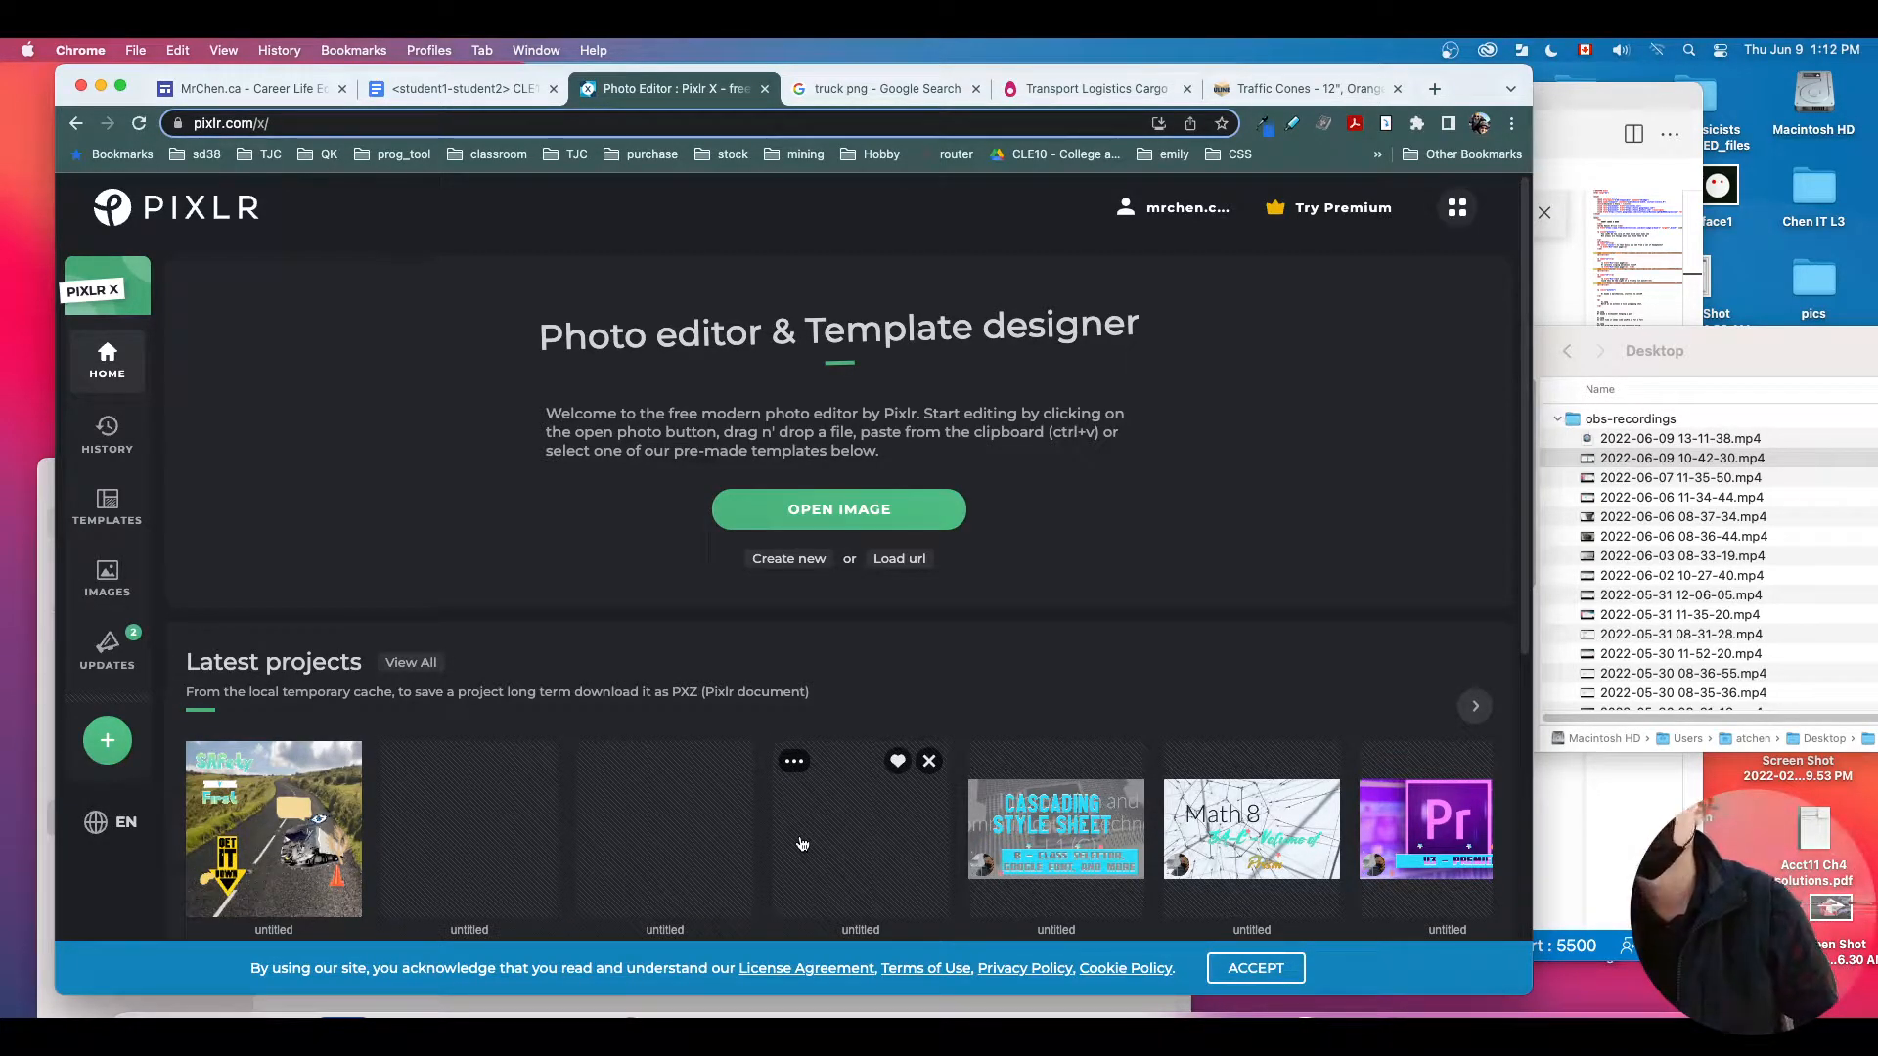
Step: Open the Safety First road poster project and examine its image and document save formats, including saving as PXZ, without completing the save
click(285, 837)
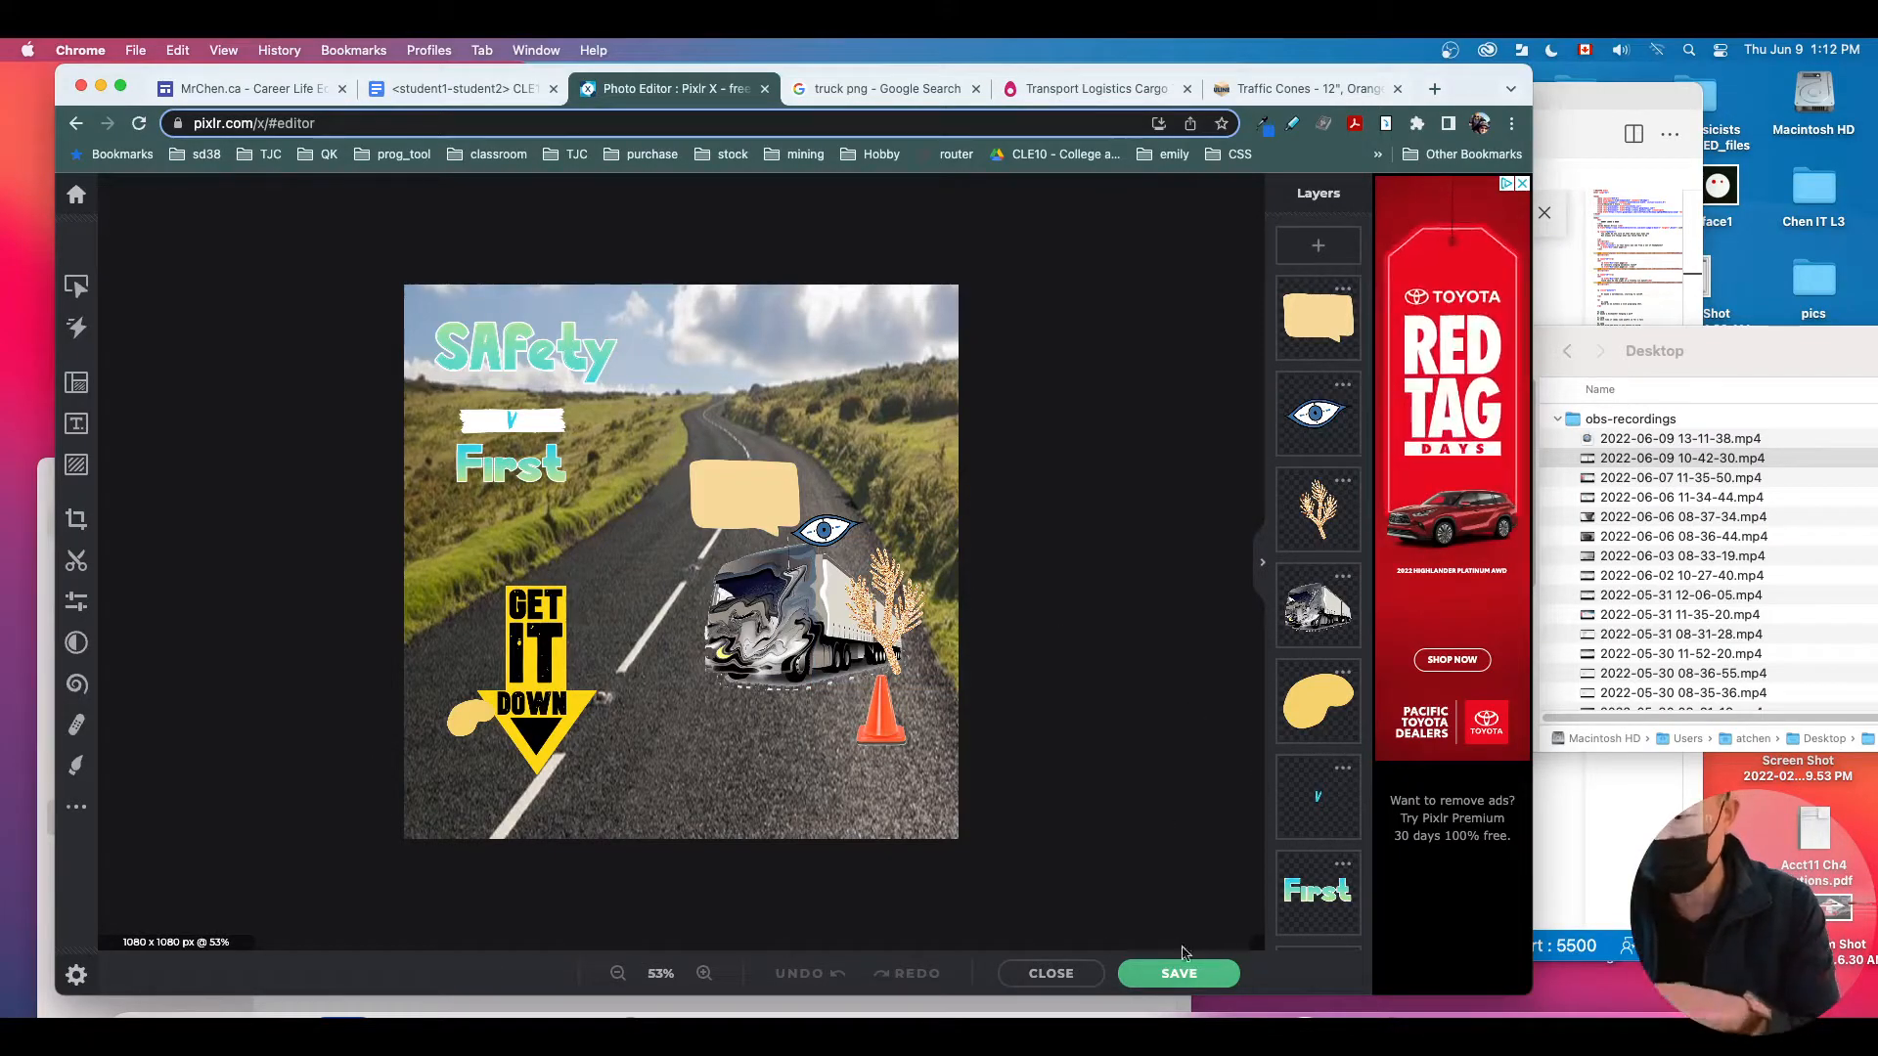
click(1202, 976)
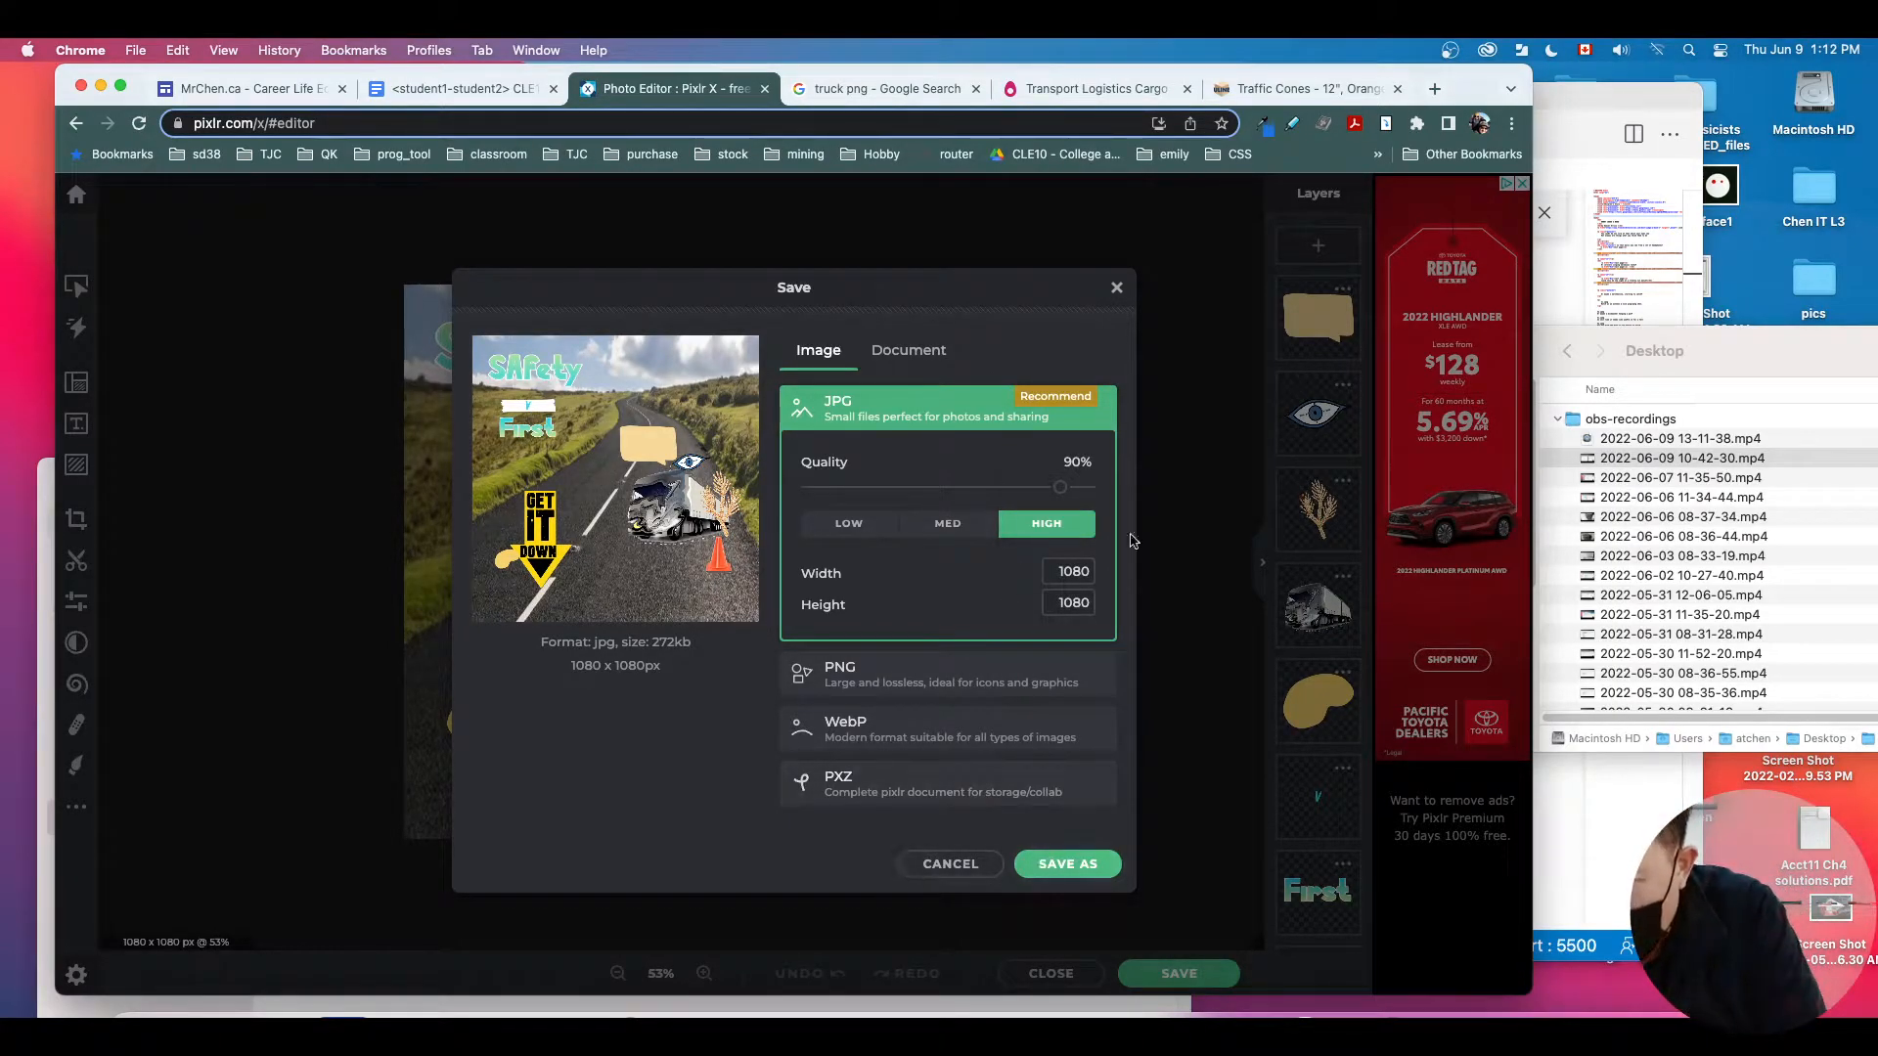
click(909, 351)
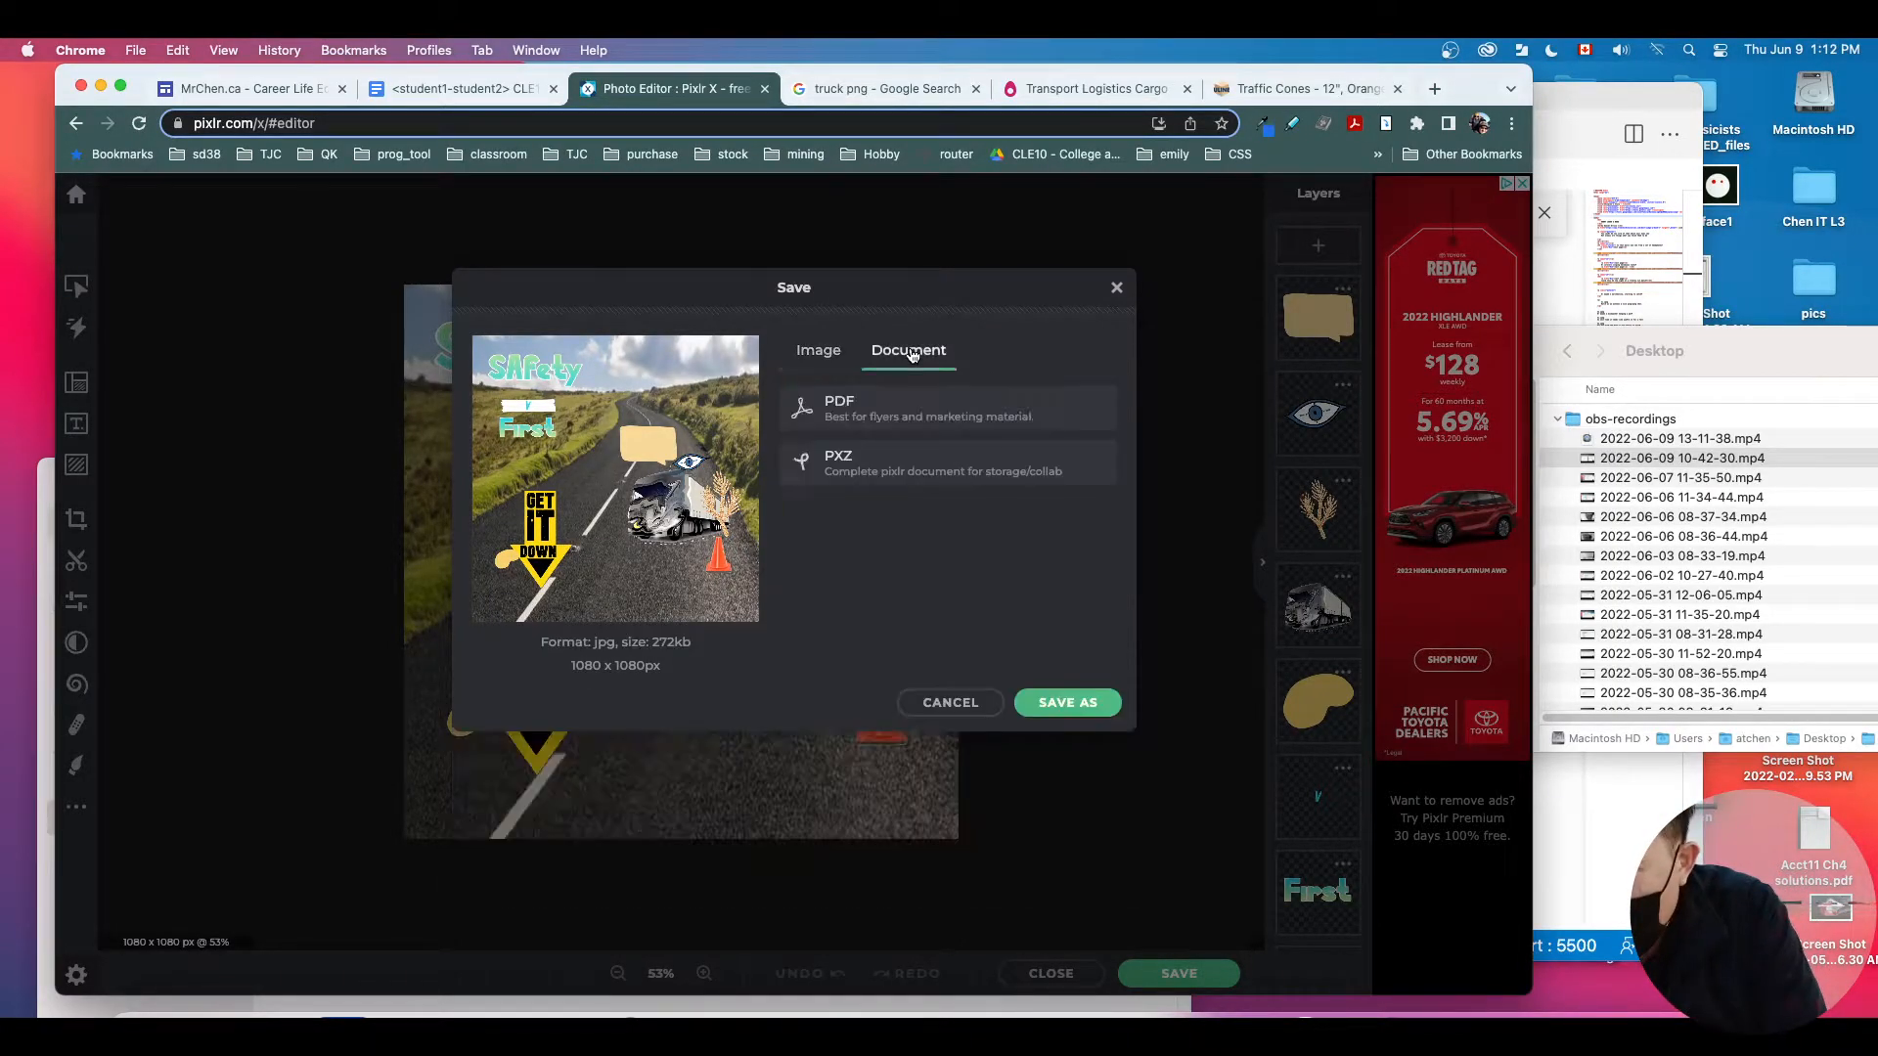
click(816, 354)
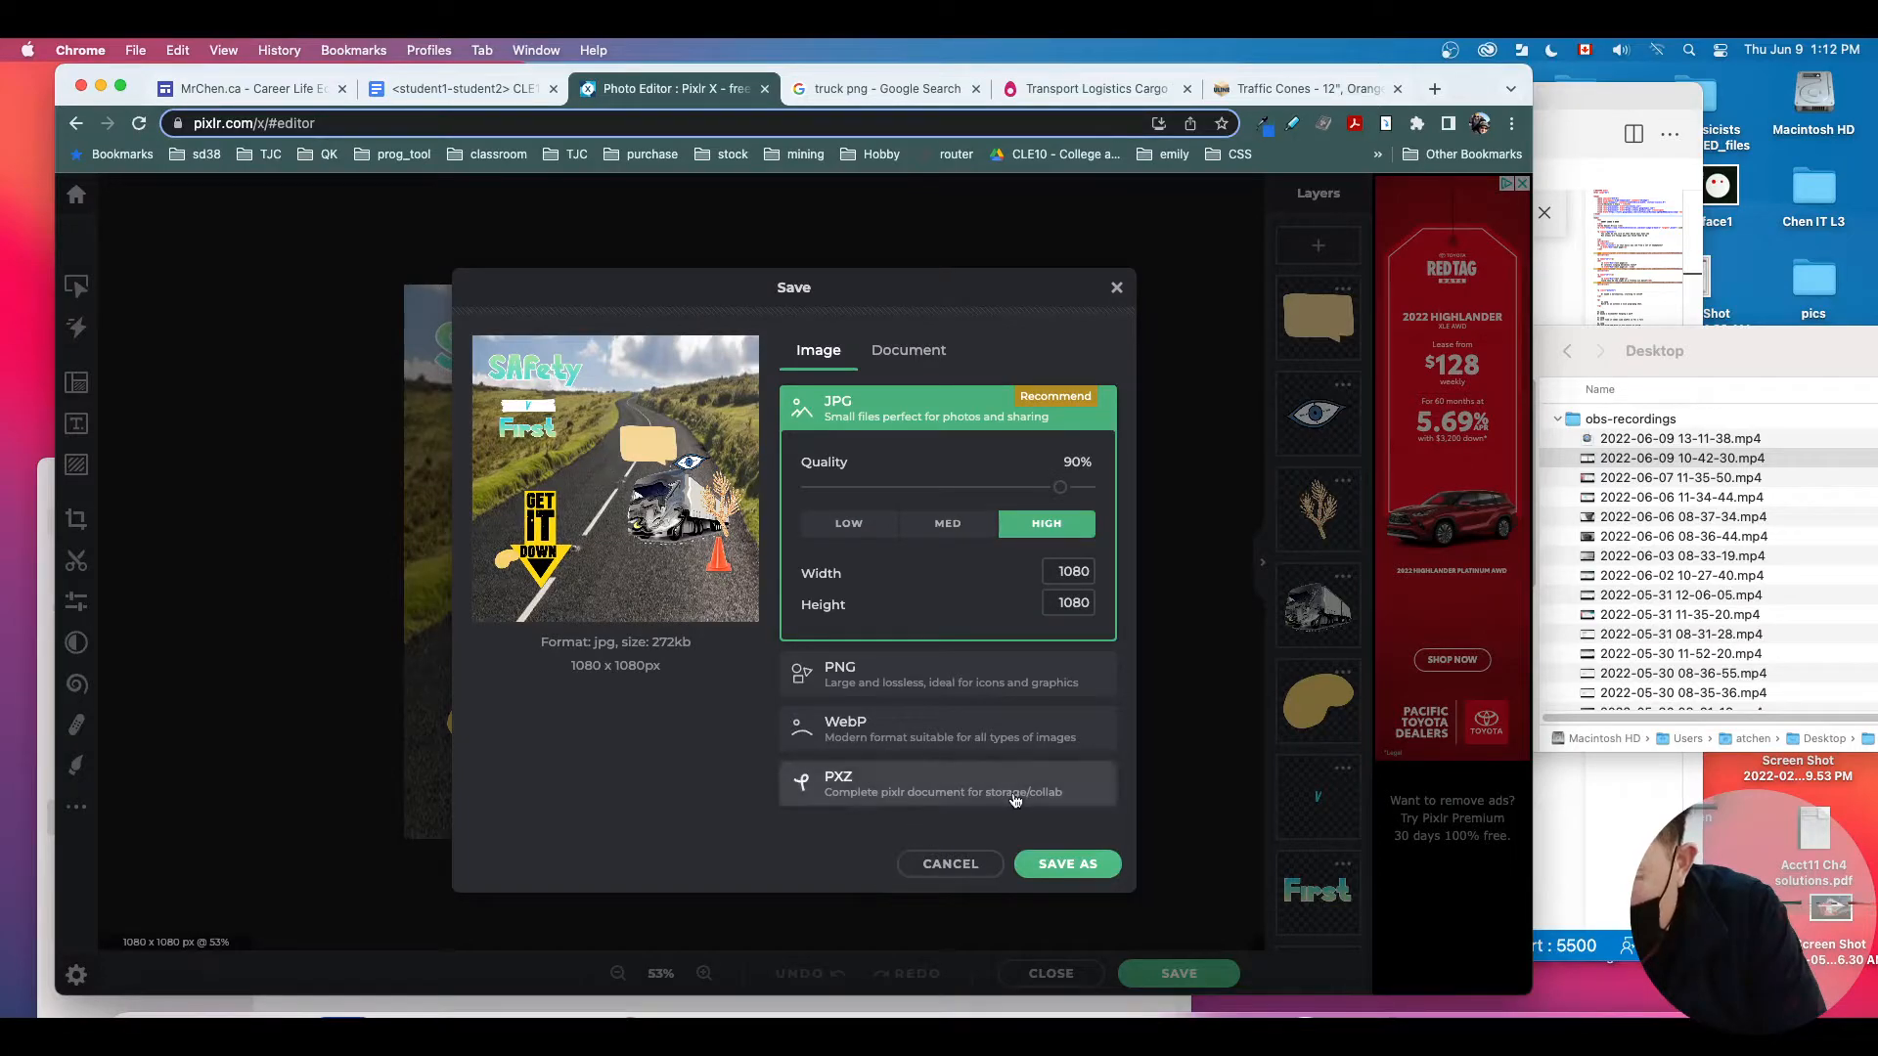
click(971, 799)
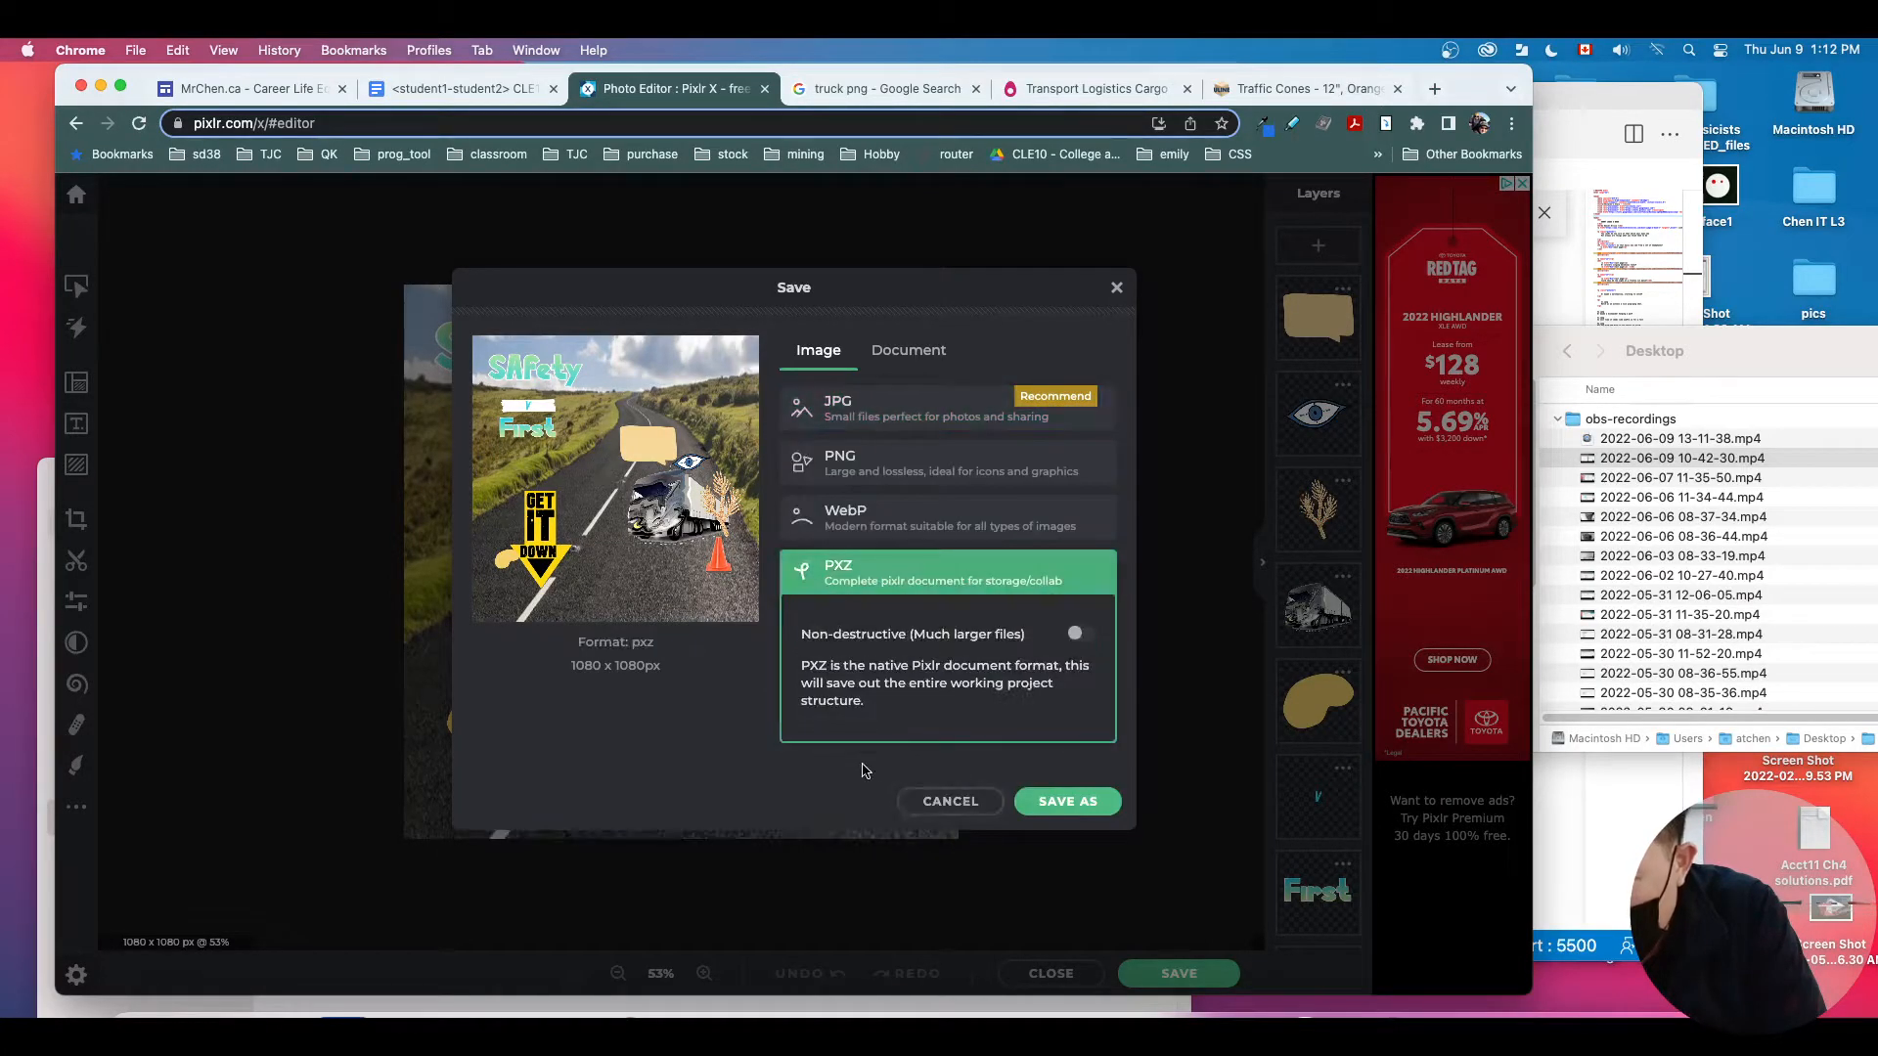
click(1066, 804)
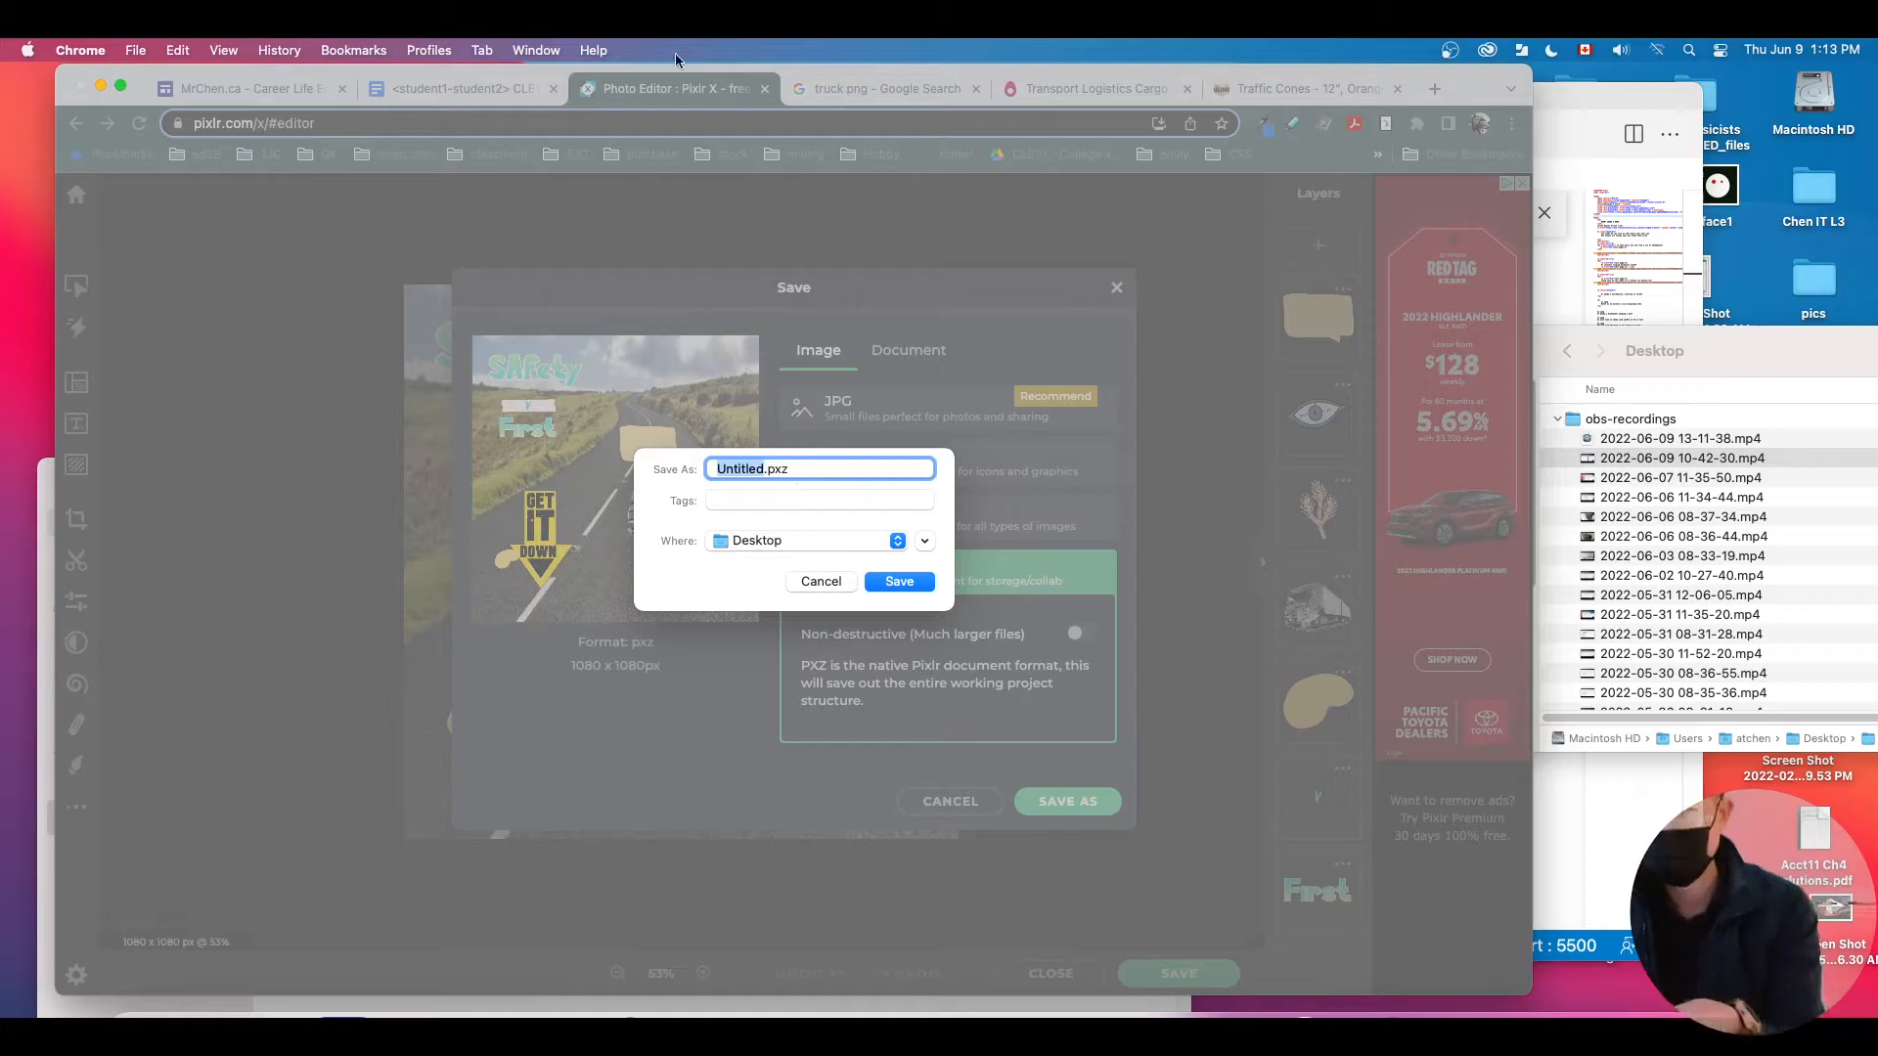
click(820, 581)
click(951, 801)
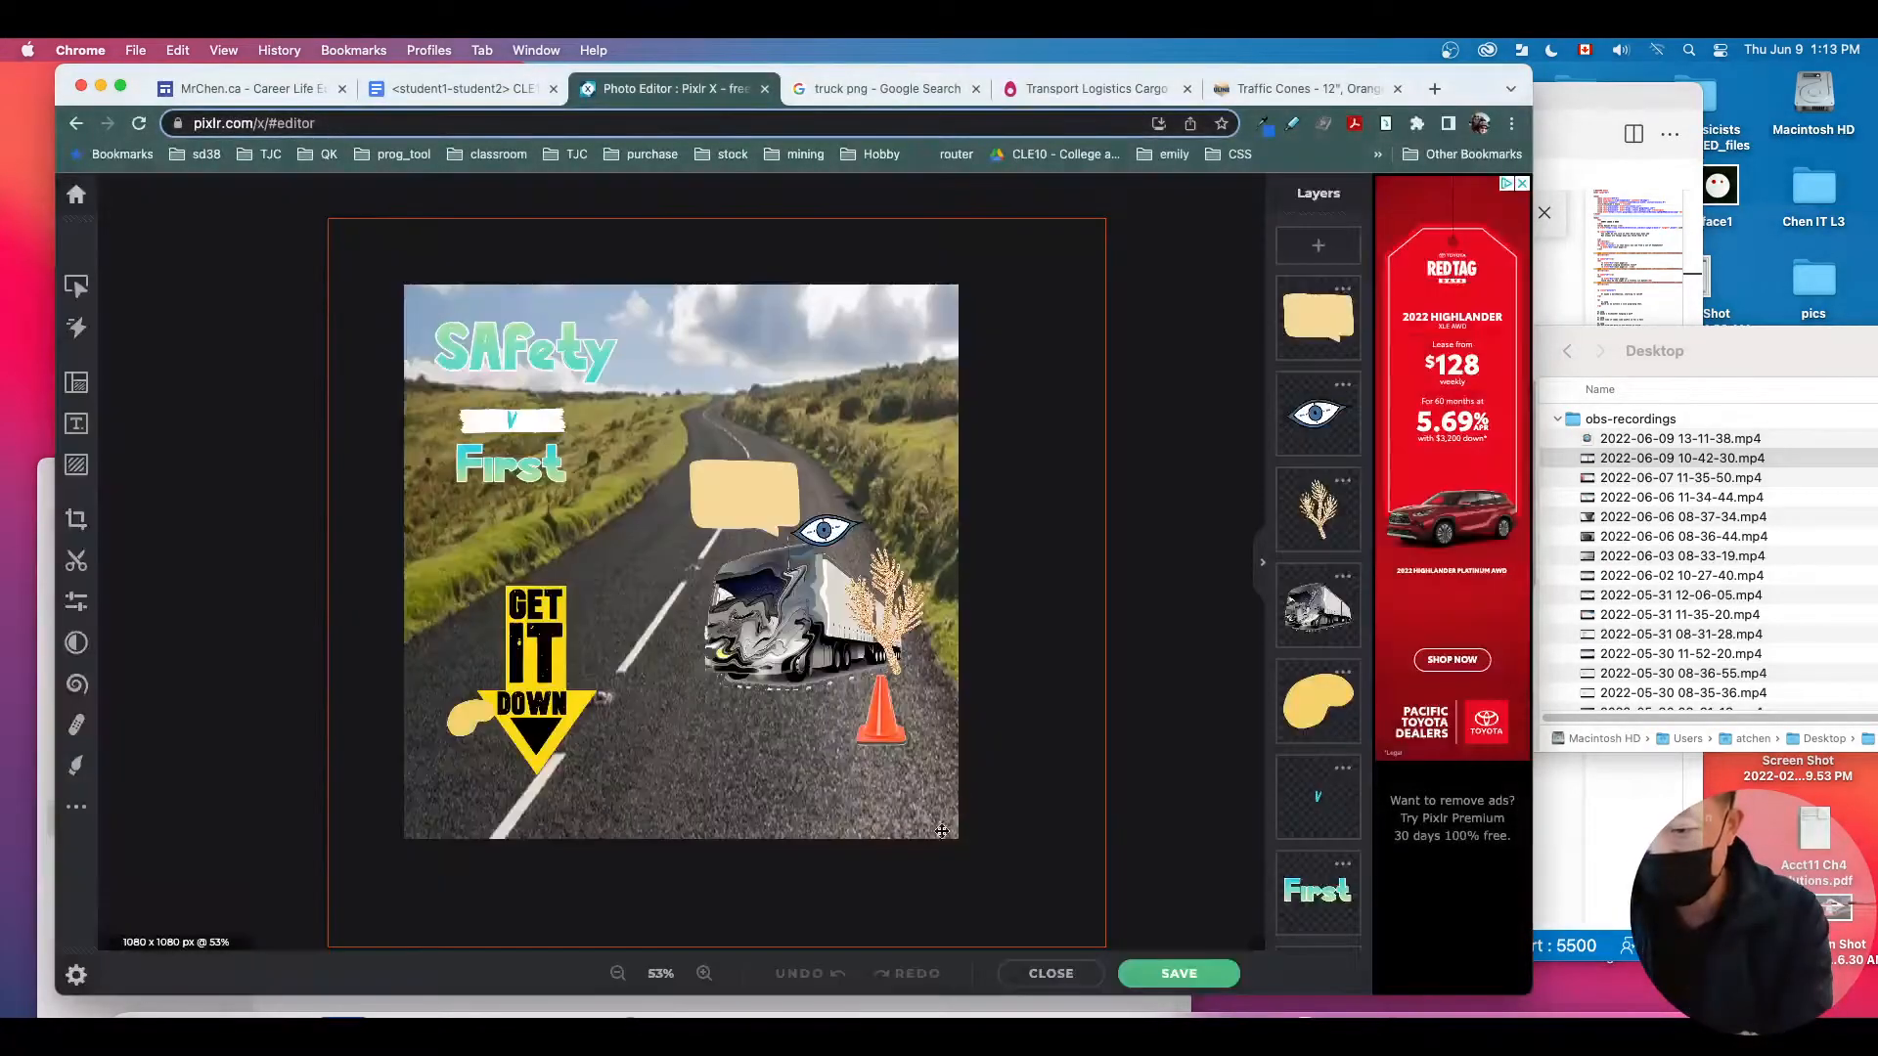
Step: Reopen the Safety First project from the home page to review its PXZ save option, and close the project without saving
click(77, 193)
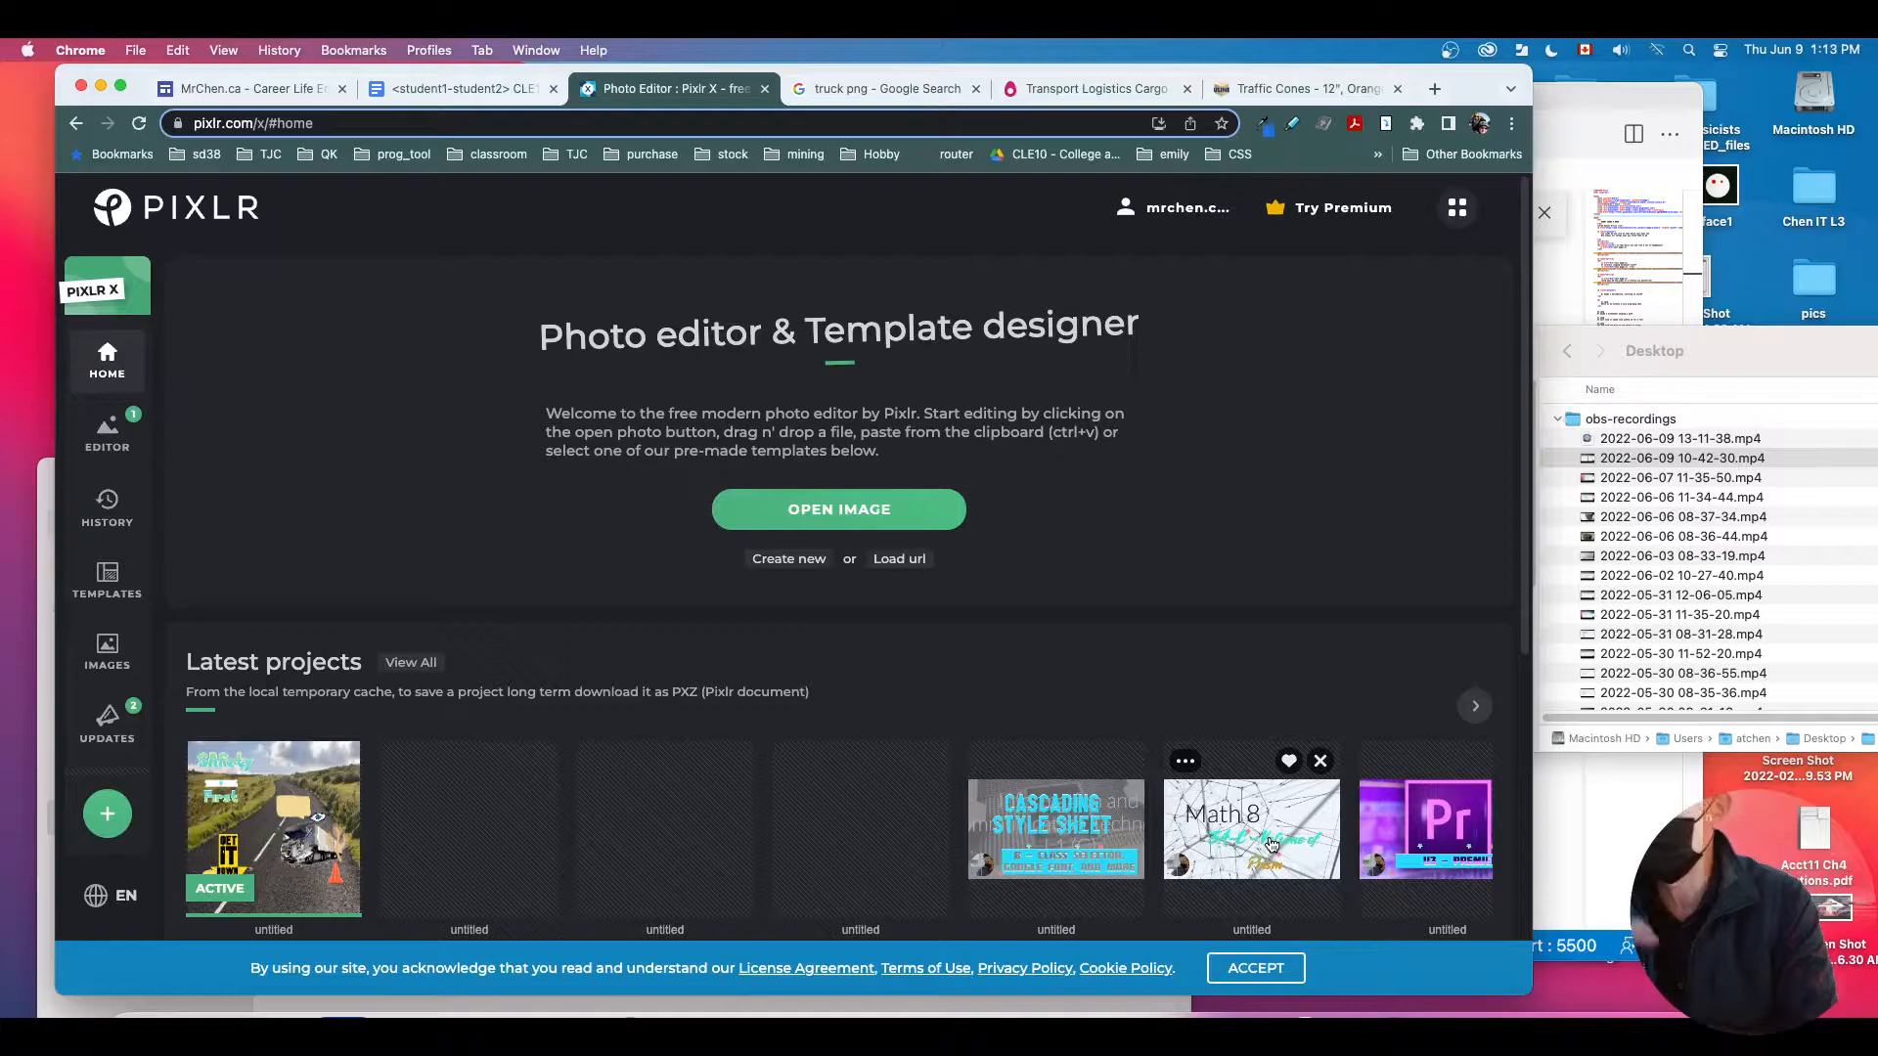
click(311, 863)
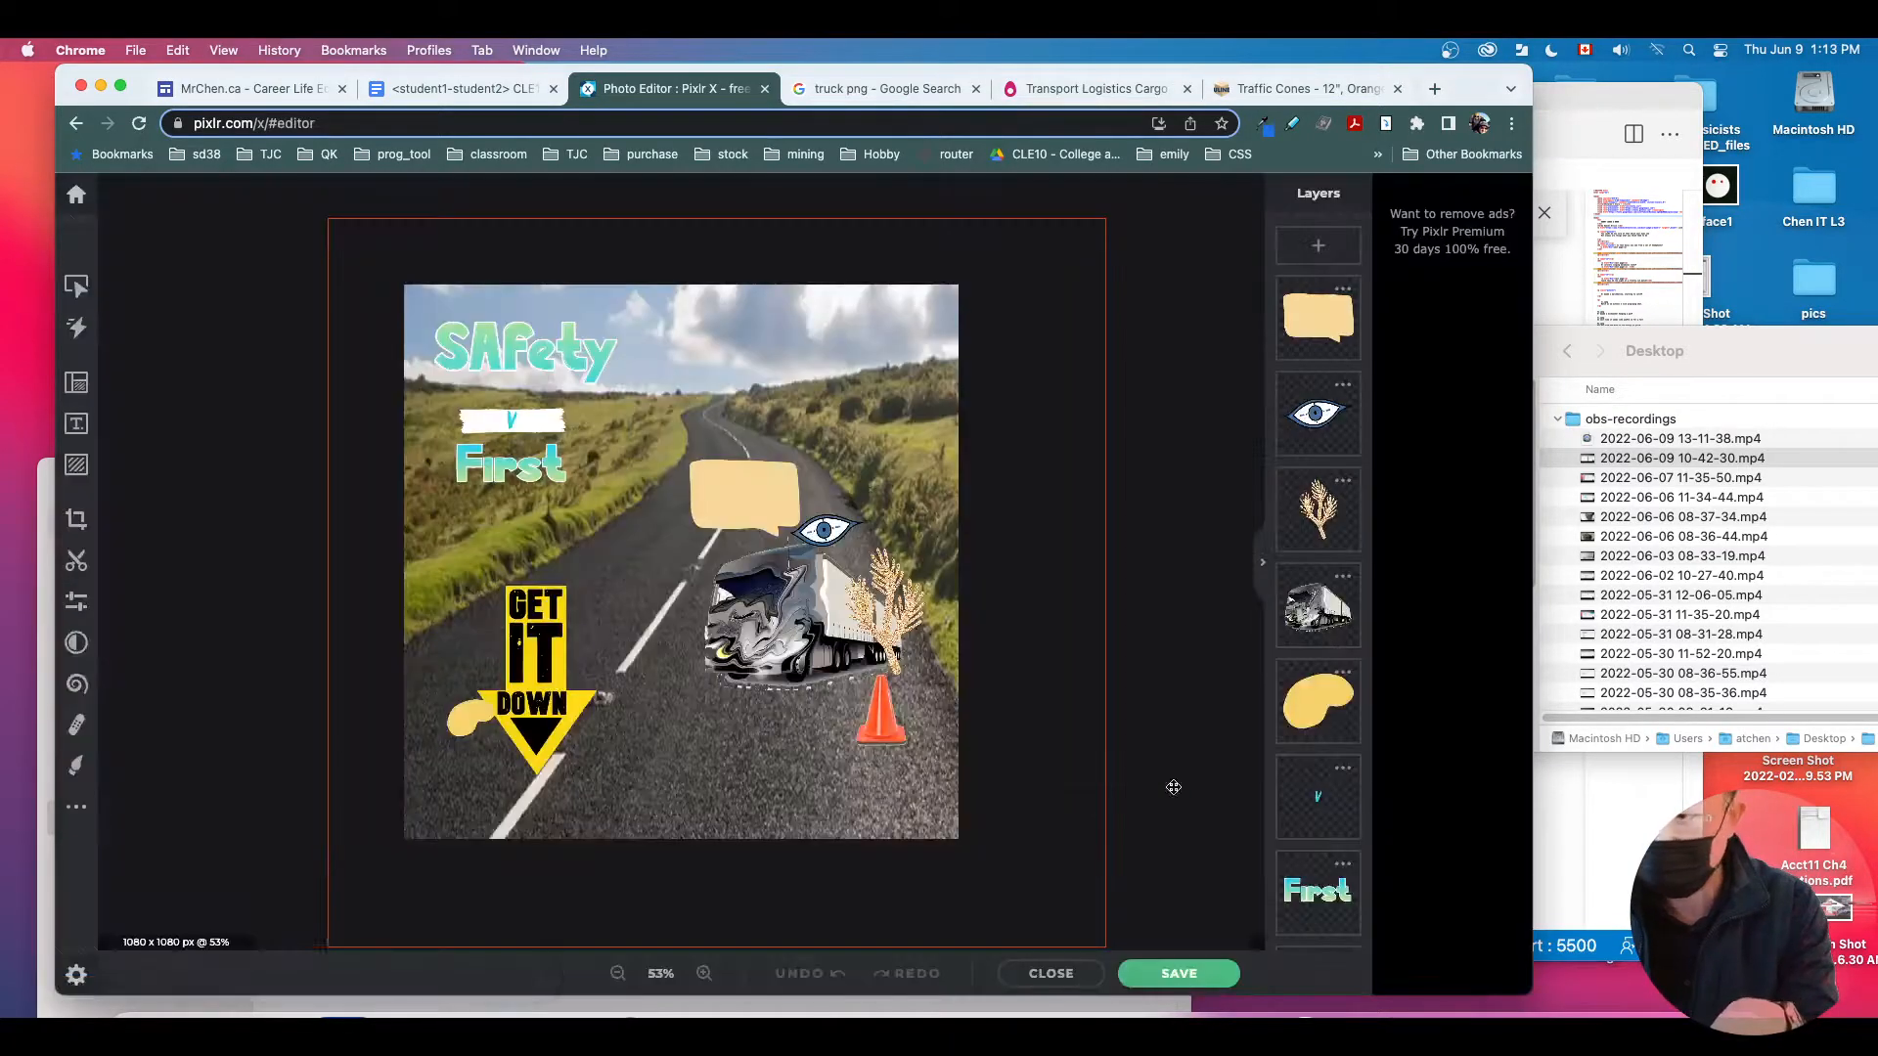
click(1179, 973)
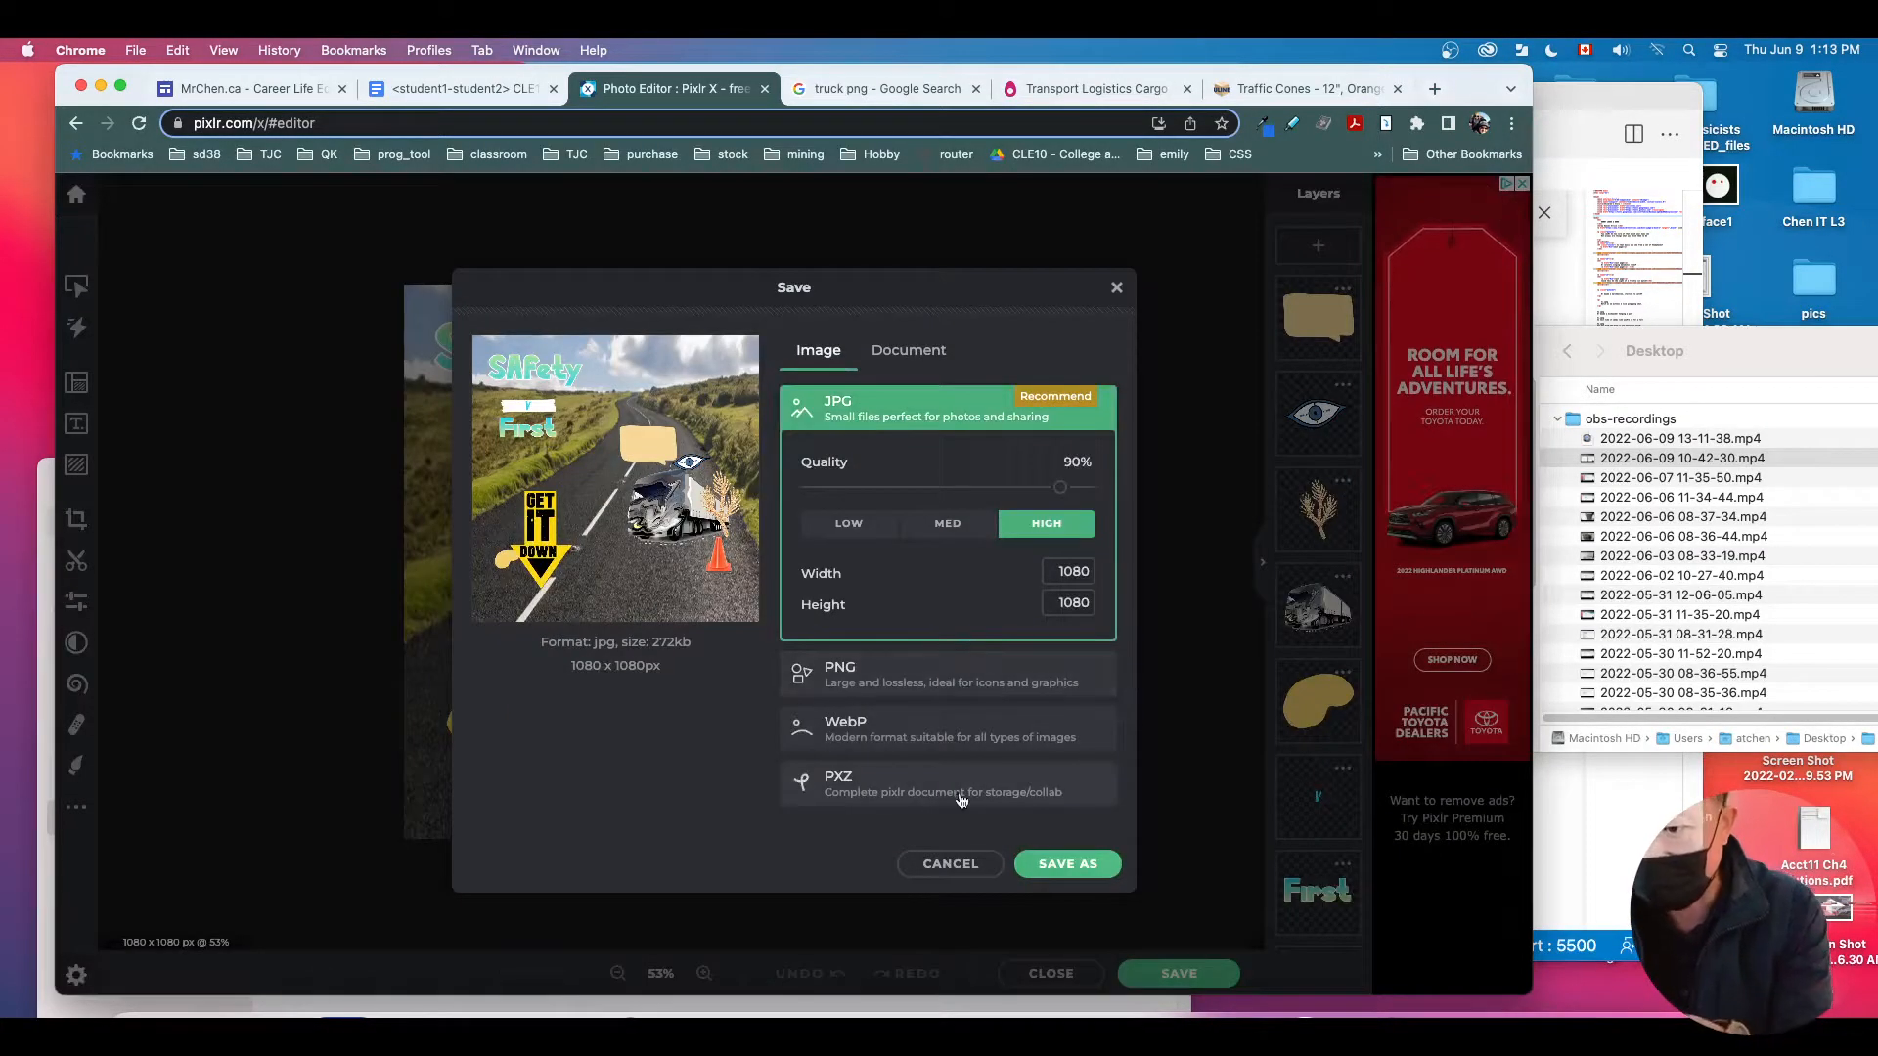
click(898, 789)
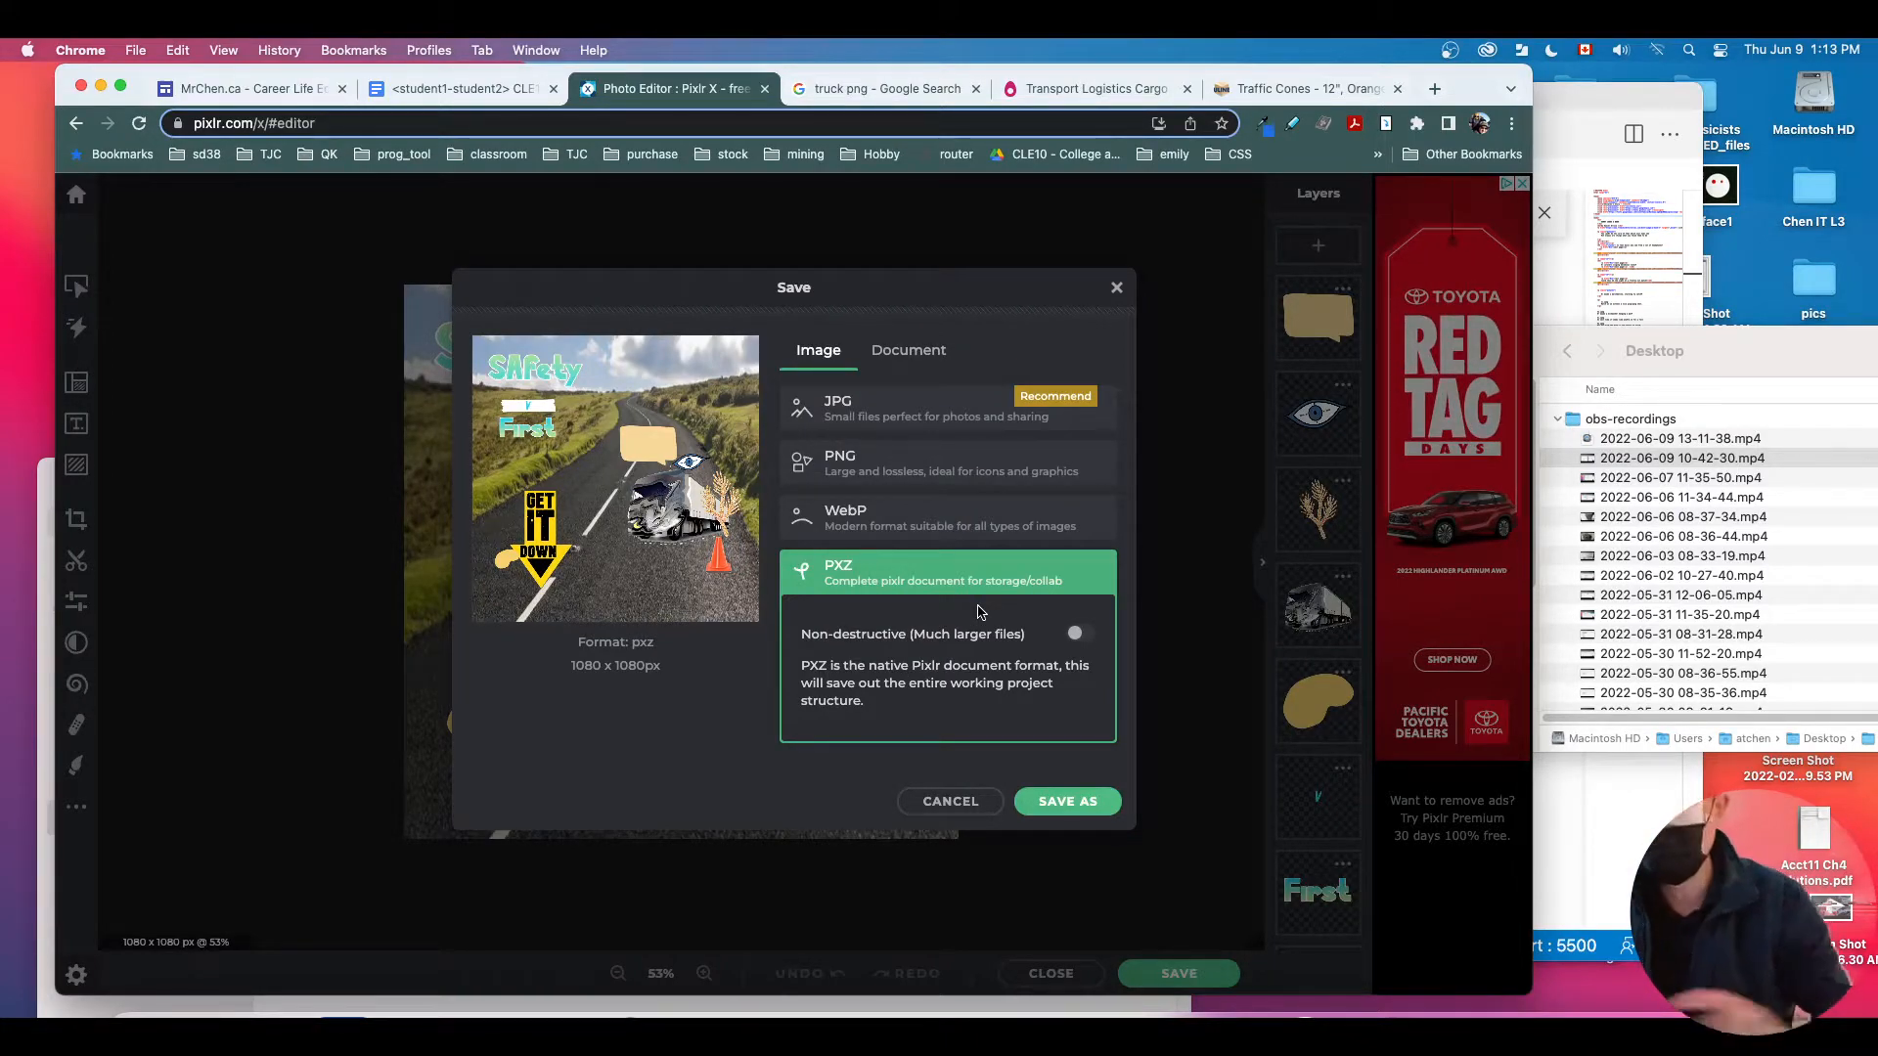
click(954, 802)
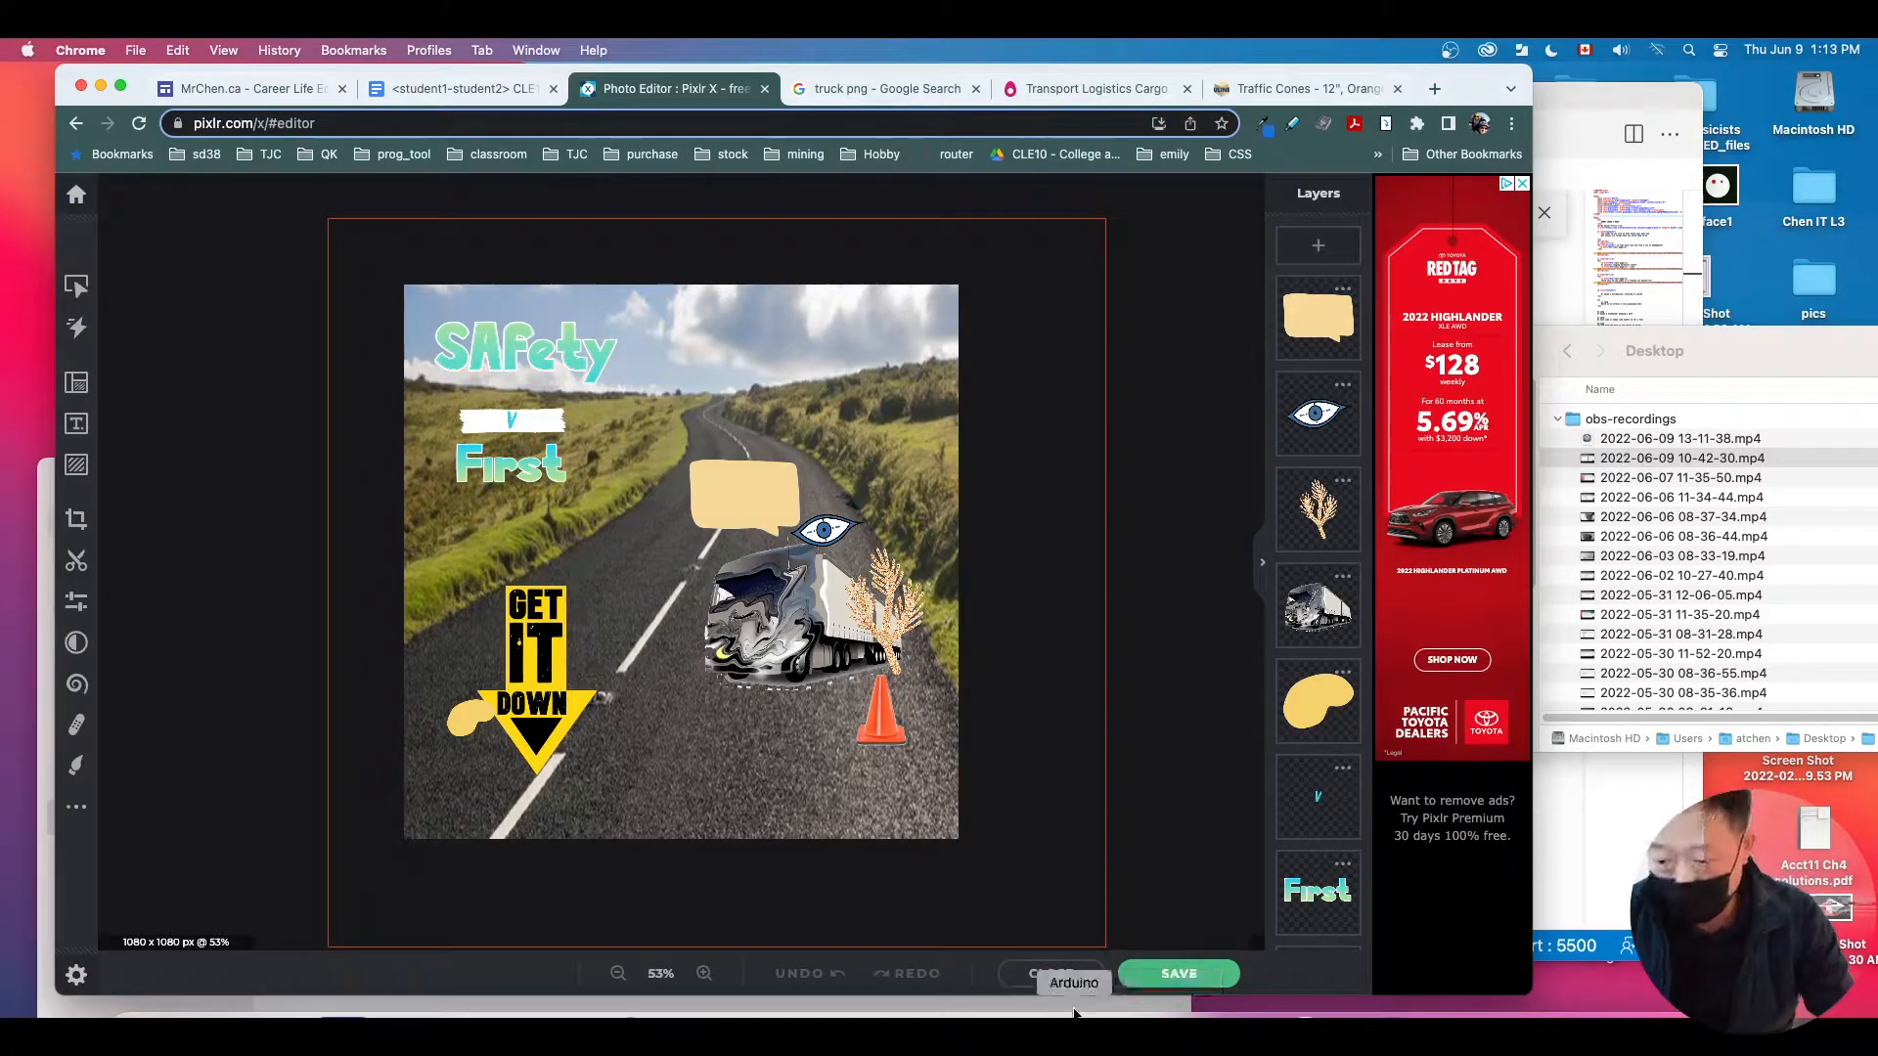
click(1047, 973)
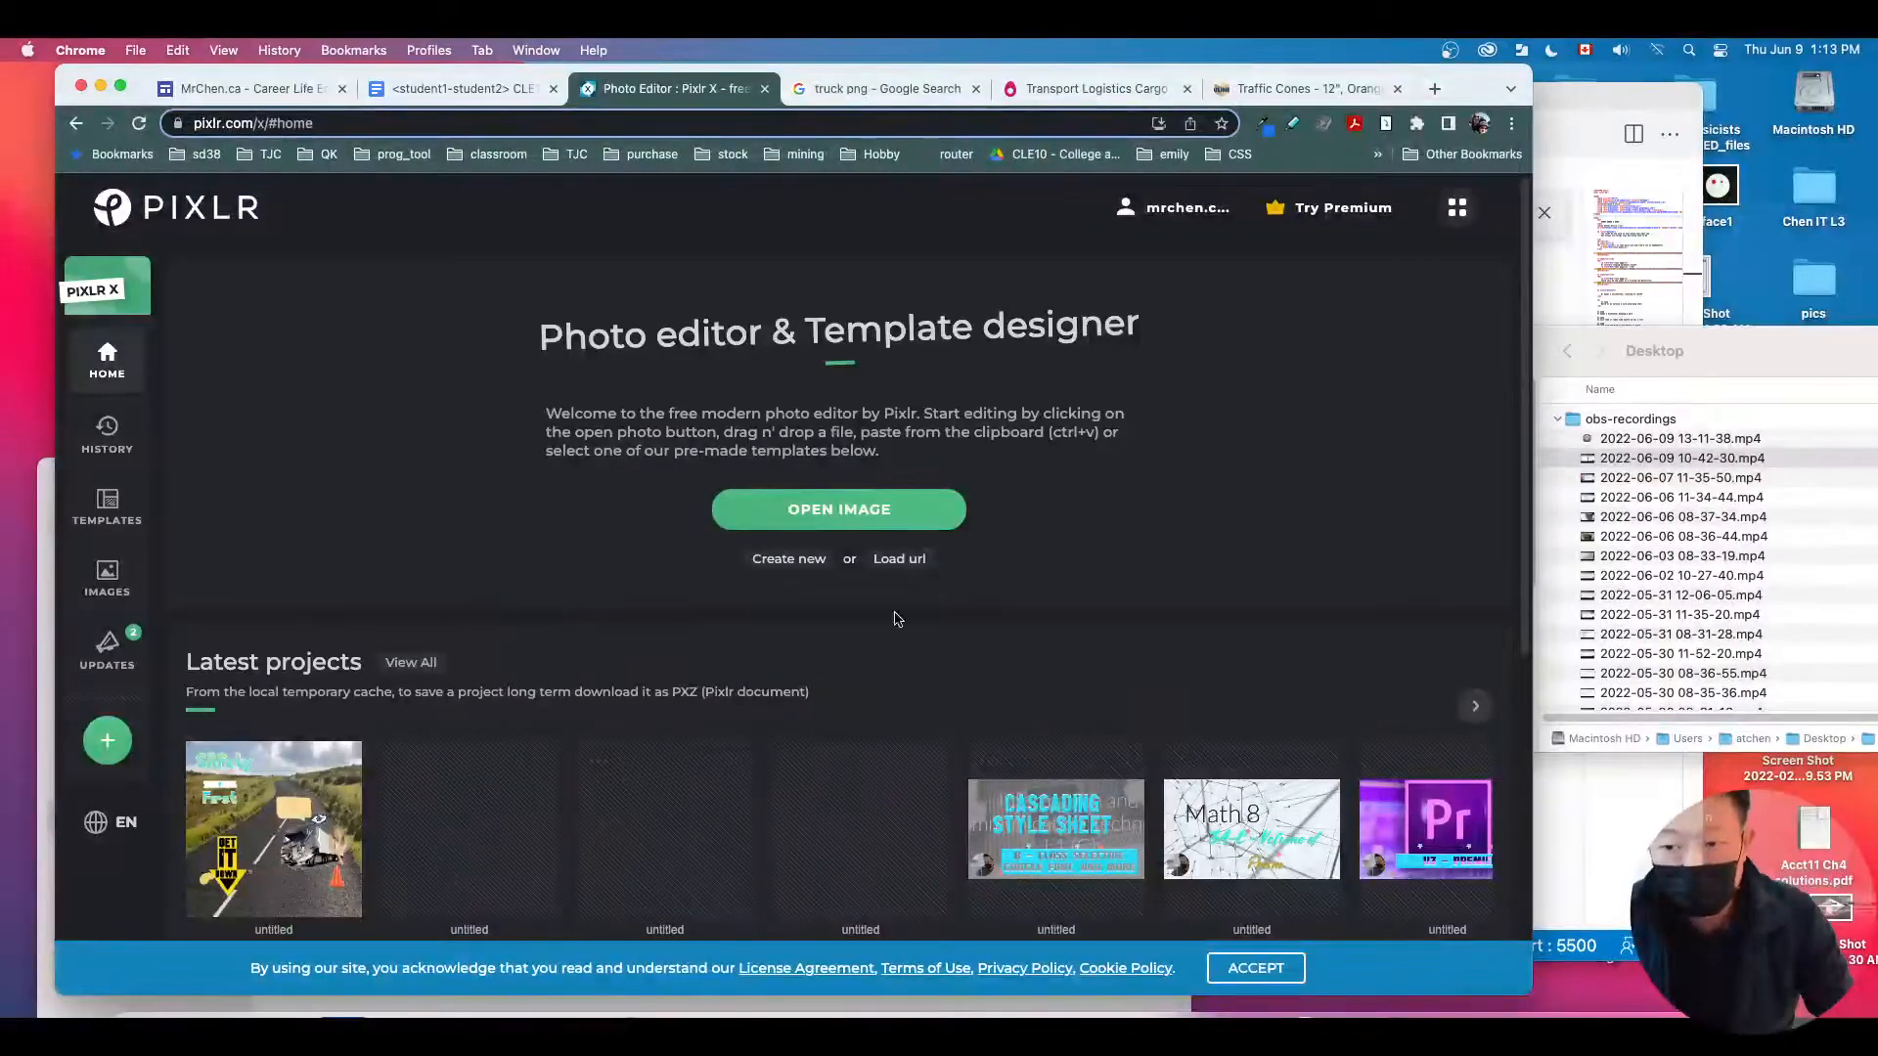
Step: Create a new blank canvas from the Social Post preset at 1080 x 1080 px
click(790, 561)
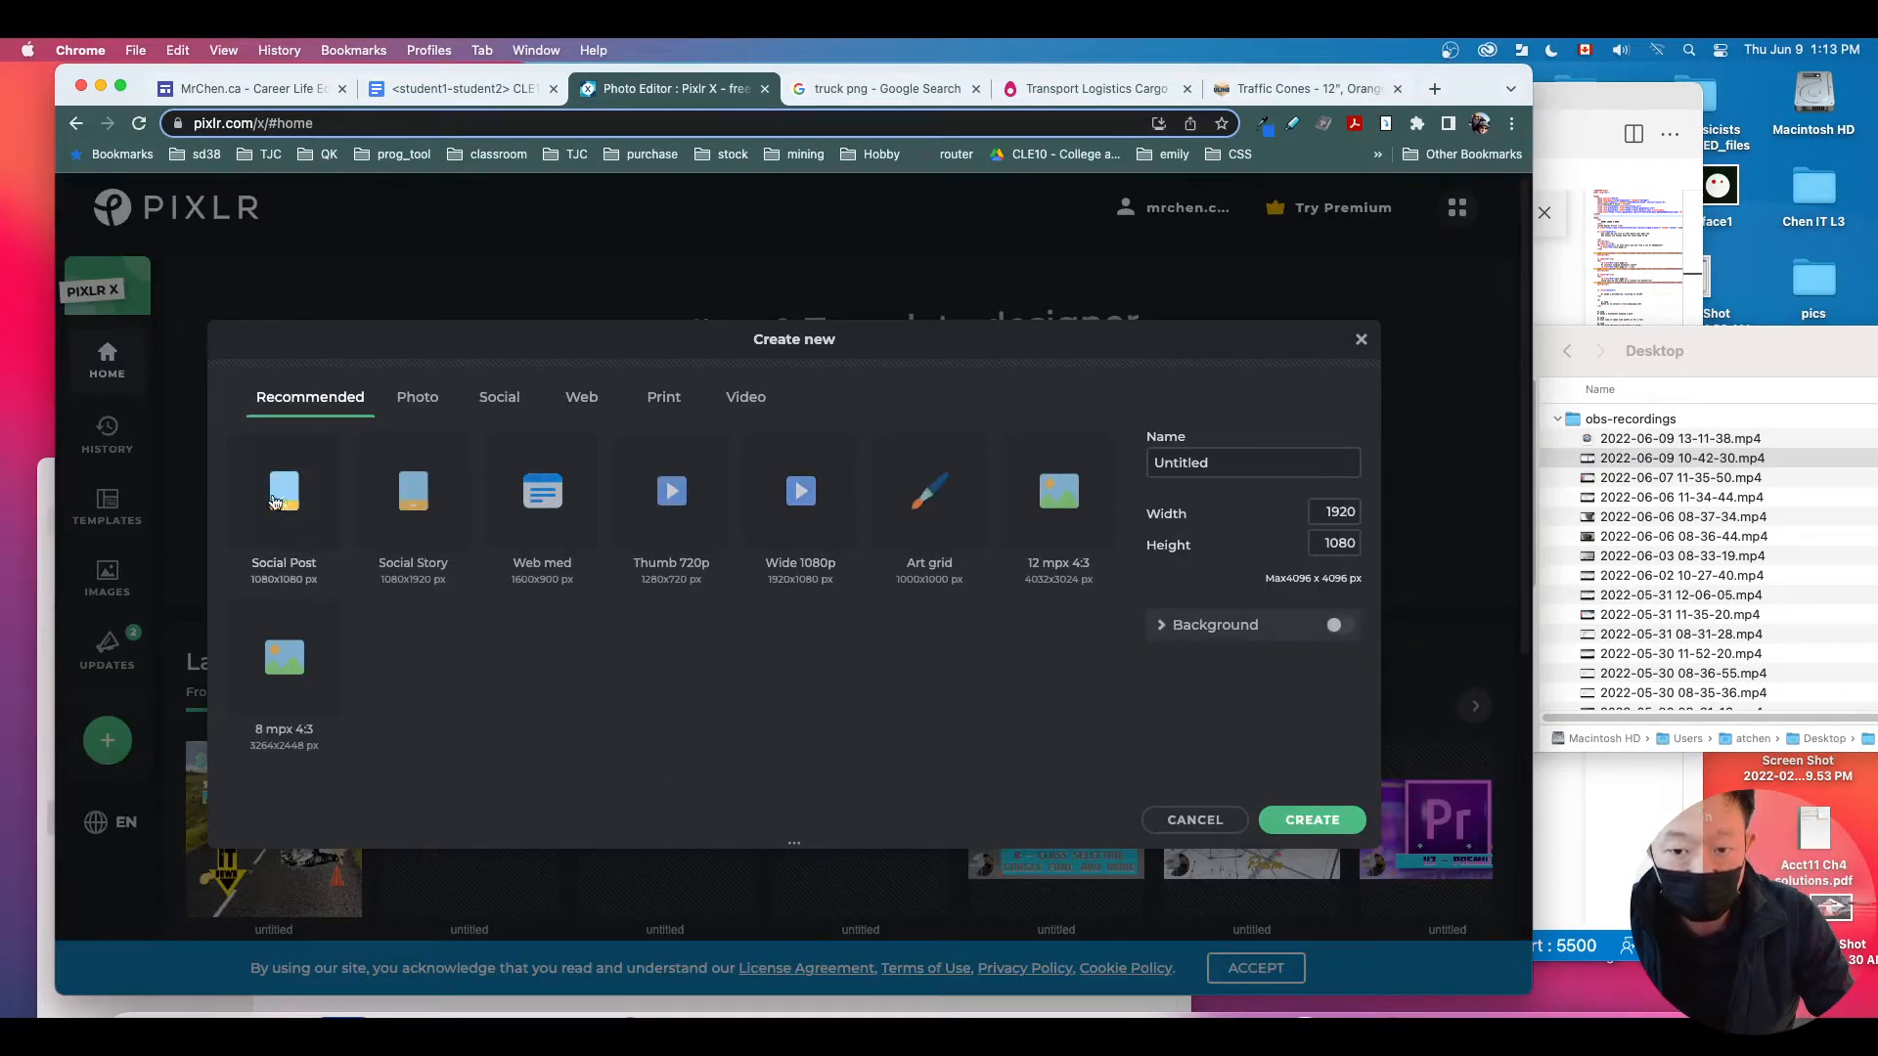
click(275, 501)
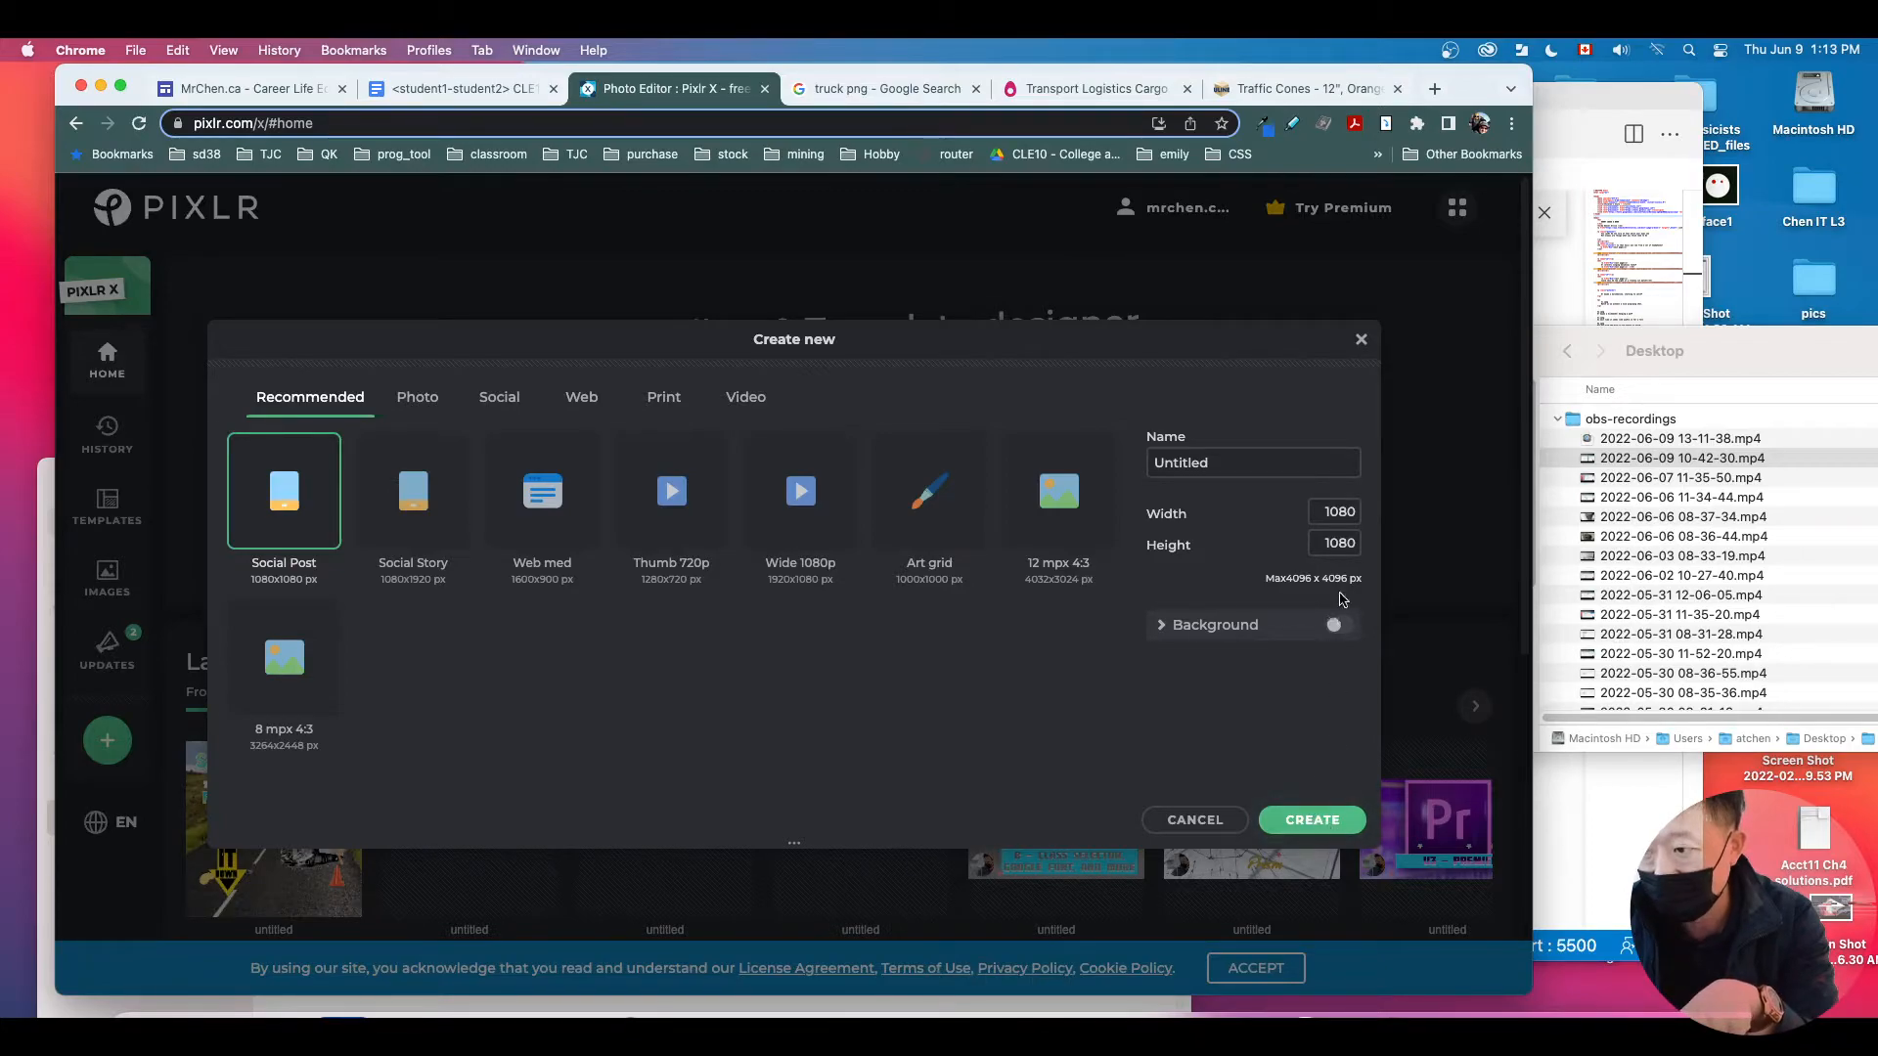
click(1313, 820)
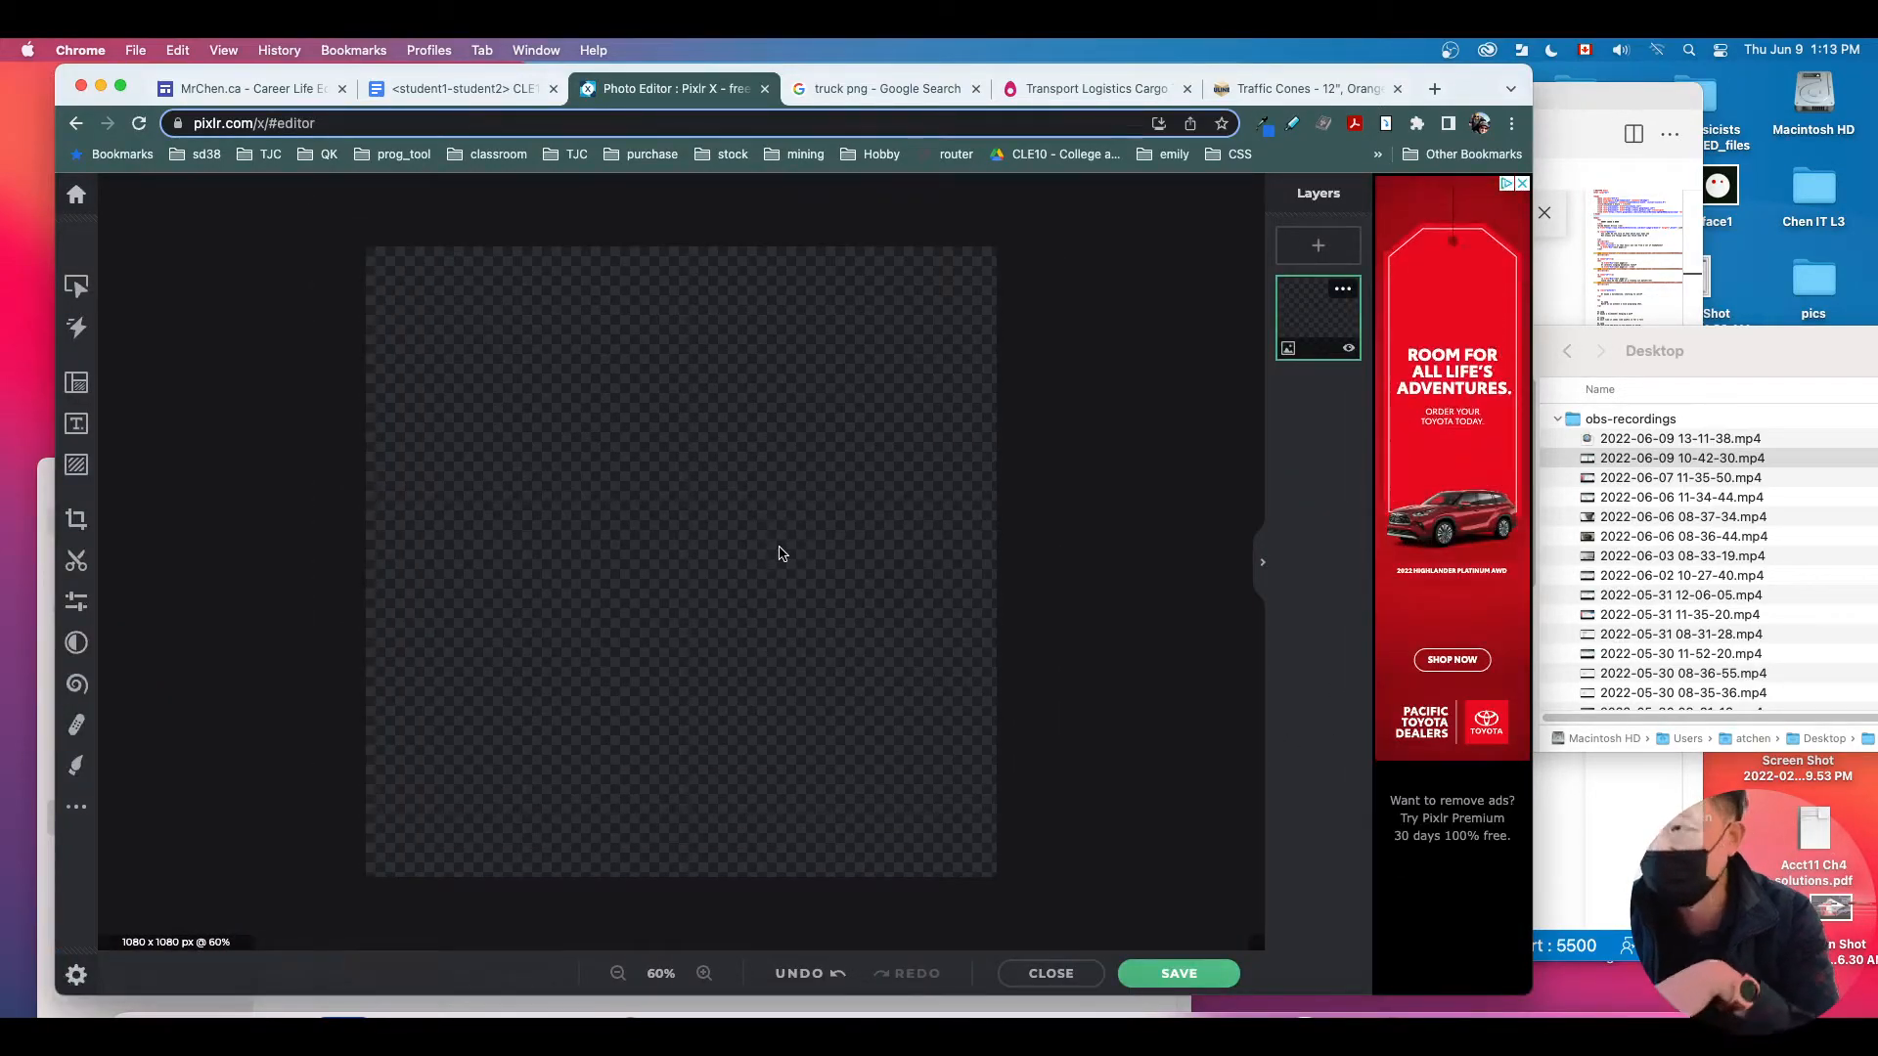
scroll(824, 577, down, 4)
scroll(719, 557, up, 8)
scroll(718, 561, down, 5)
scroll(658, 541, down, 2)
scroll(659, 541, up, 3)
scroll(675, 543, down, 2)
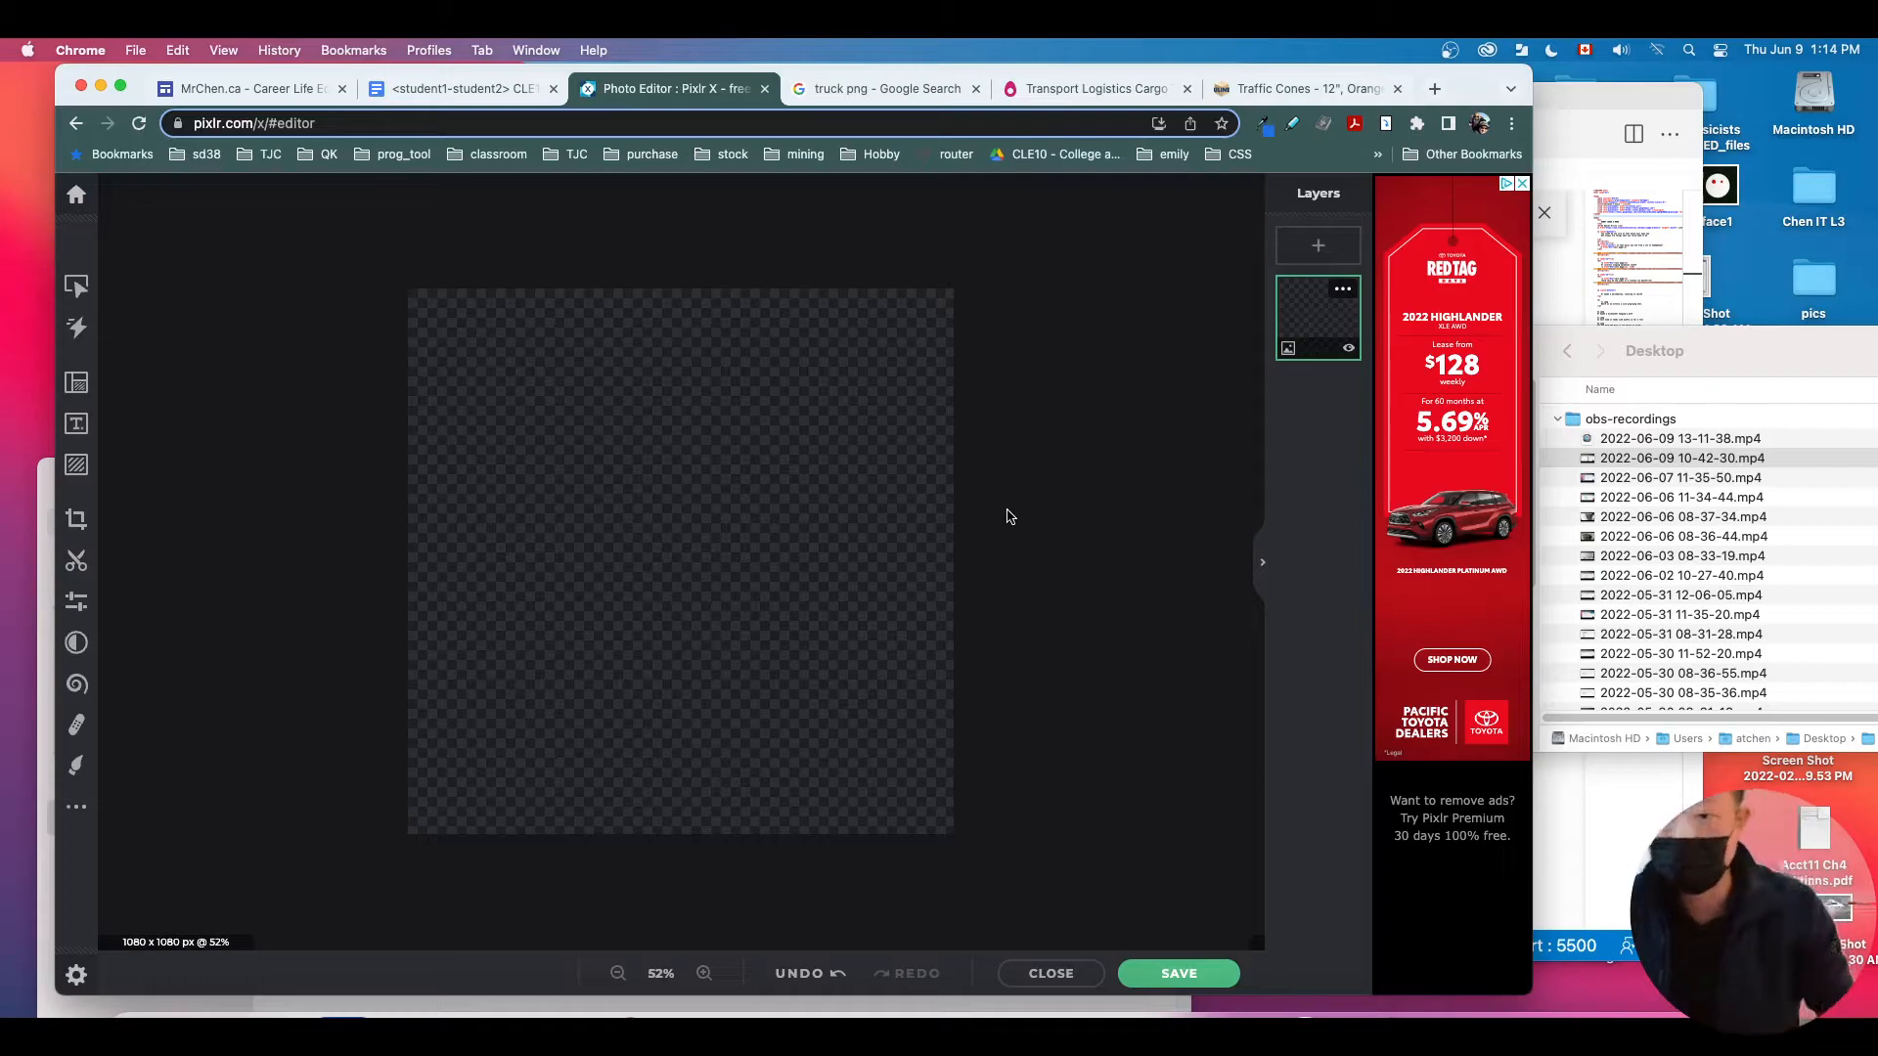
Step: Replace the truck png query in Google Images with a search for "swimming pool"
click(910, 90)
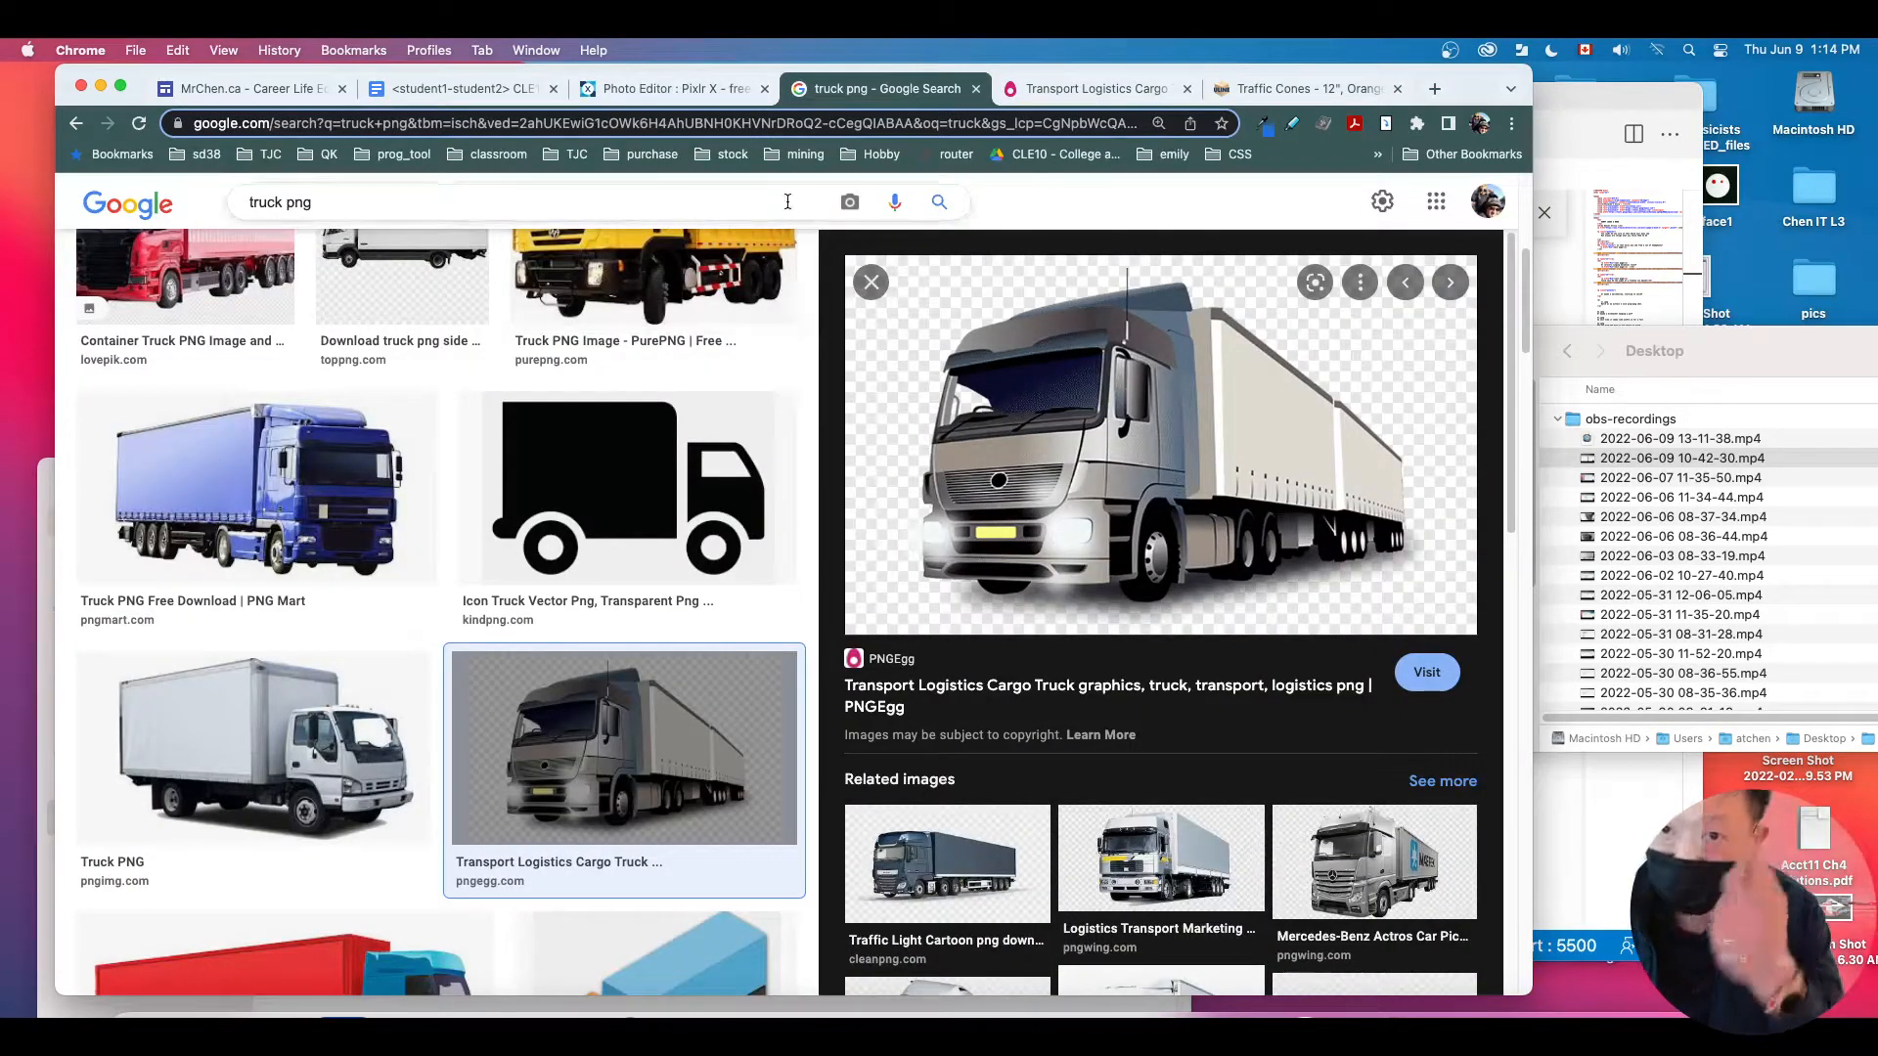
scroll(371, 243, up, 4)
scroll(371, 243, up, 2)
drag(333, 213, 237, 213)
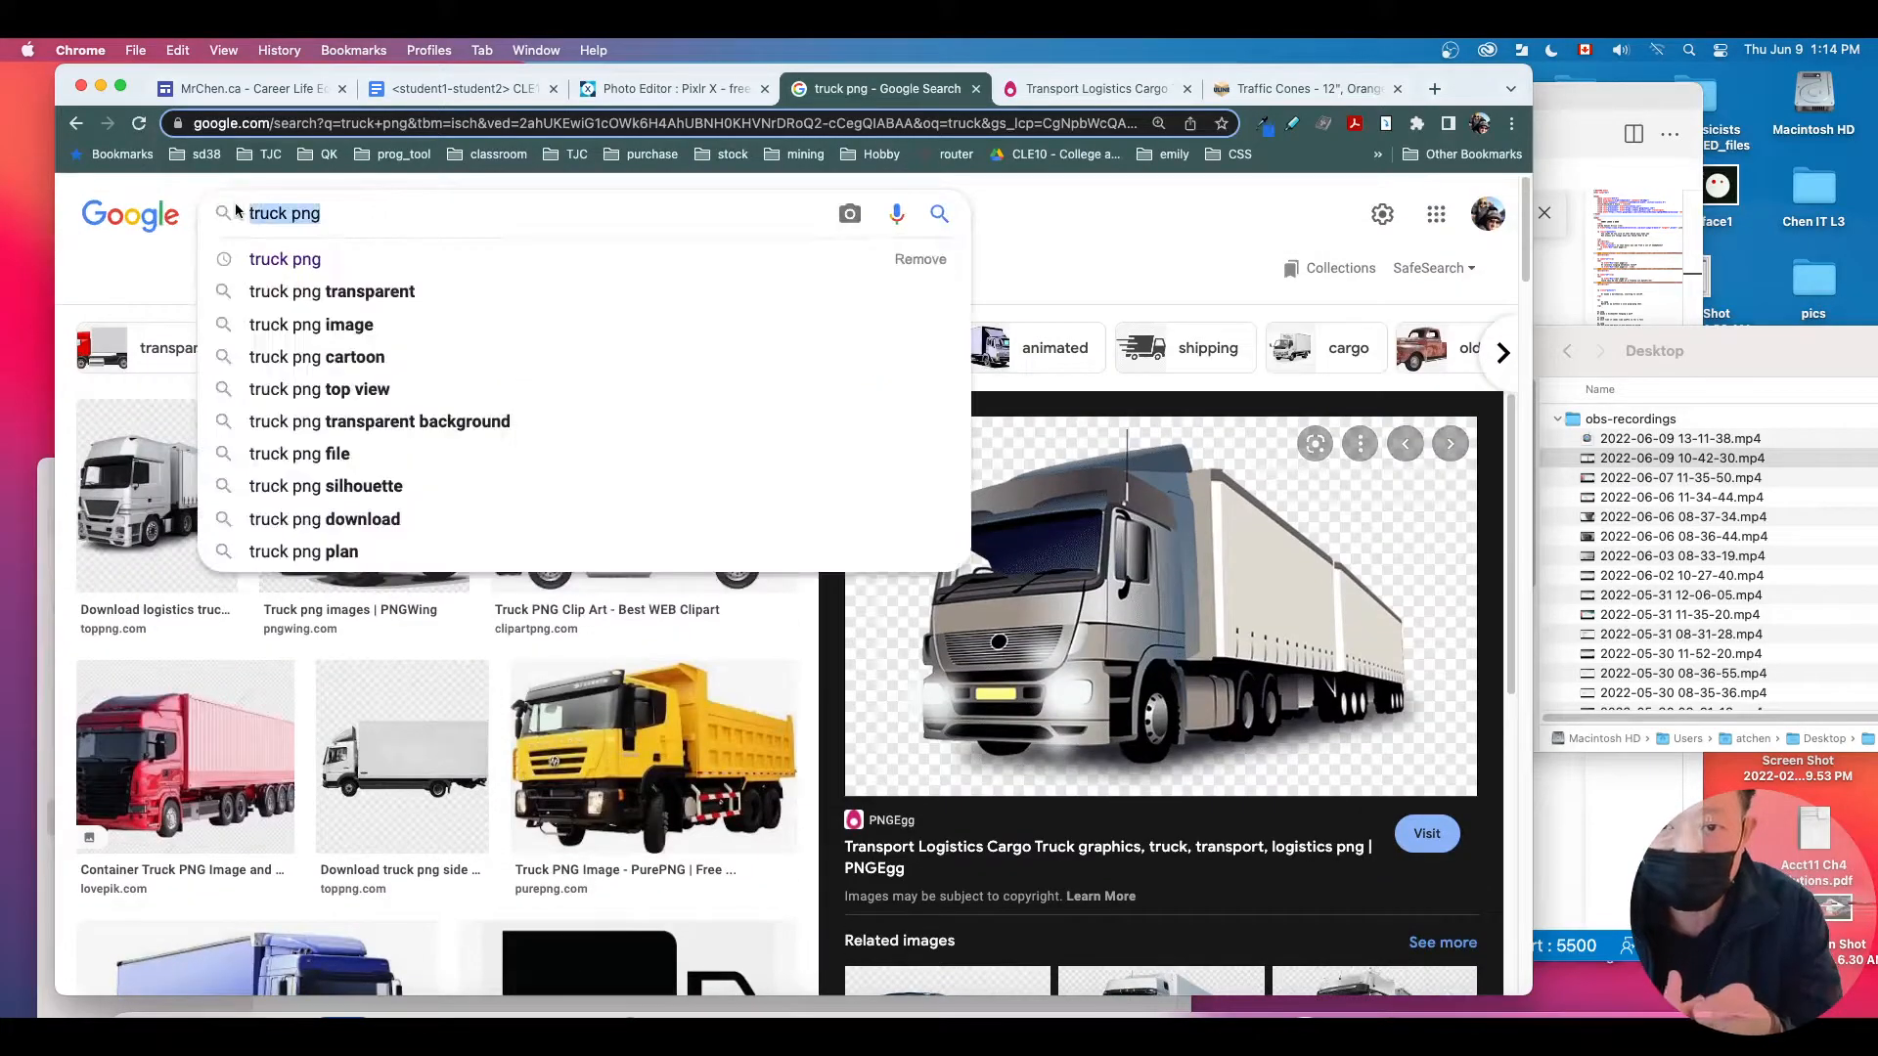
text(swimming pool)
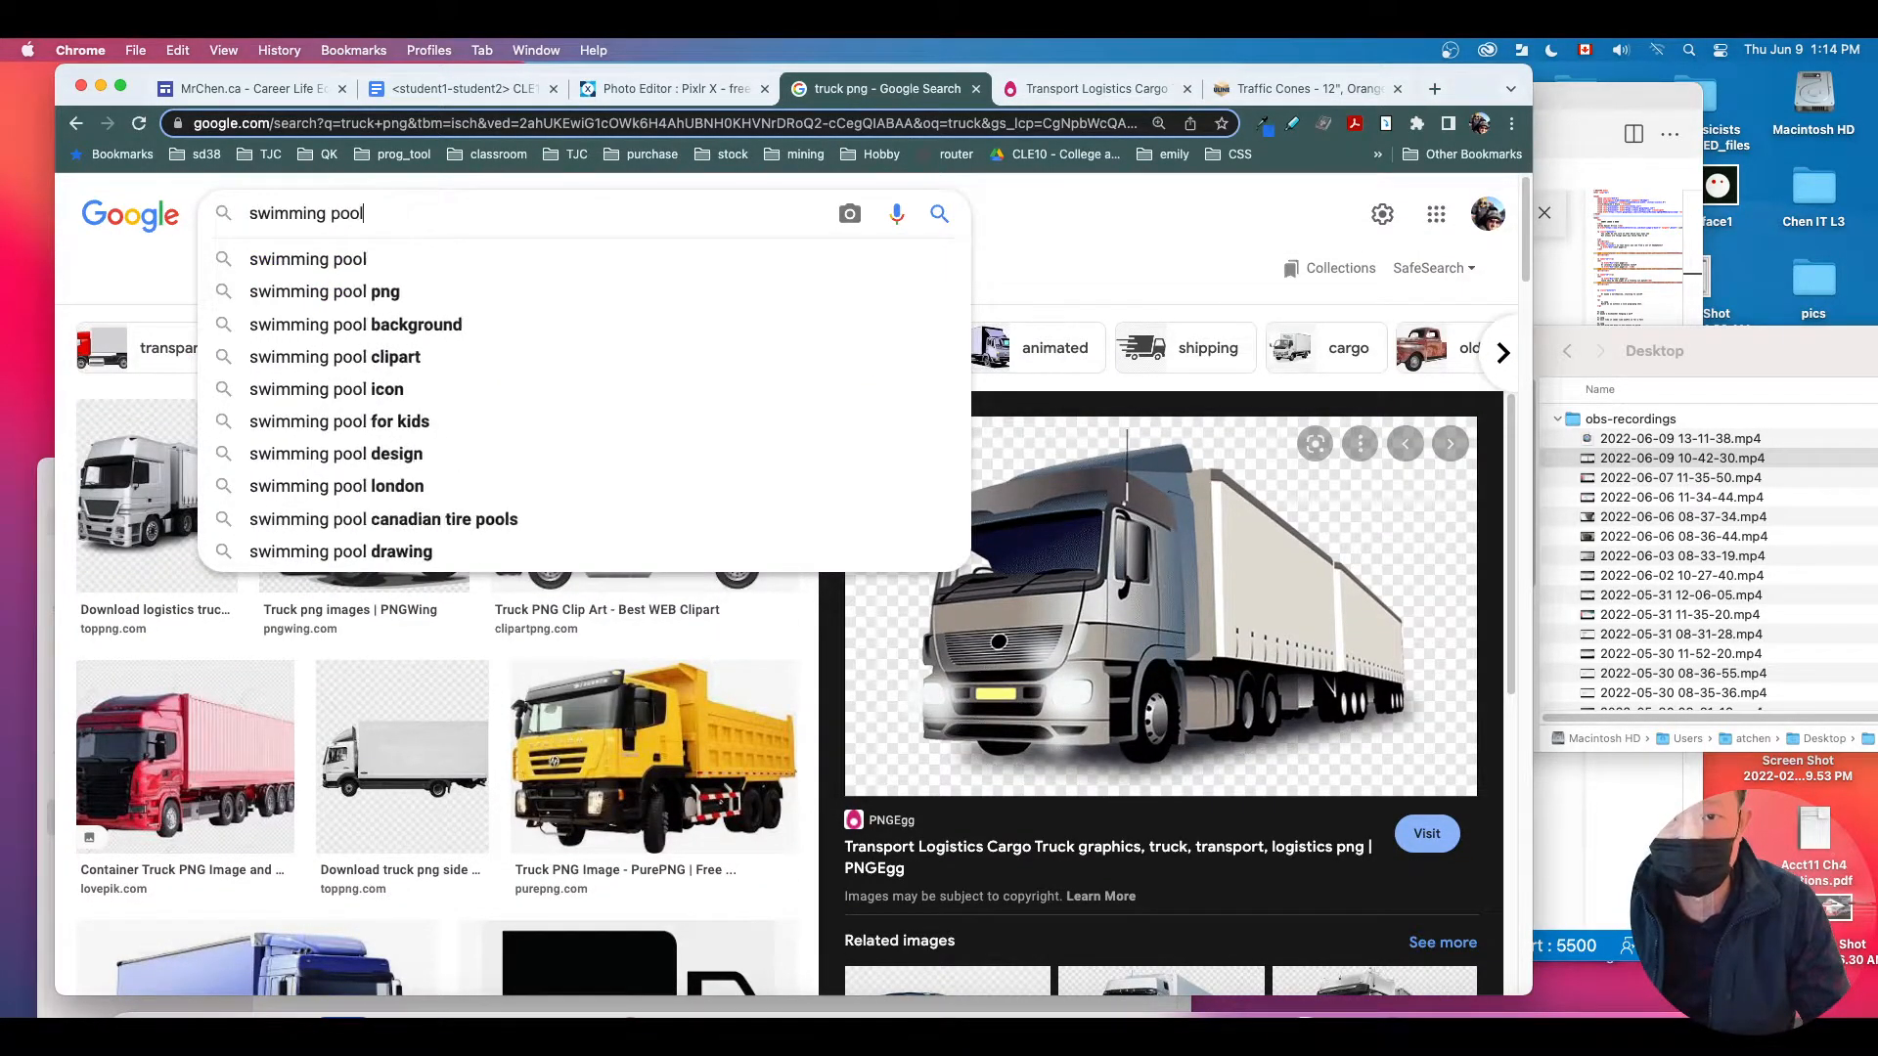
key(Return)
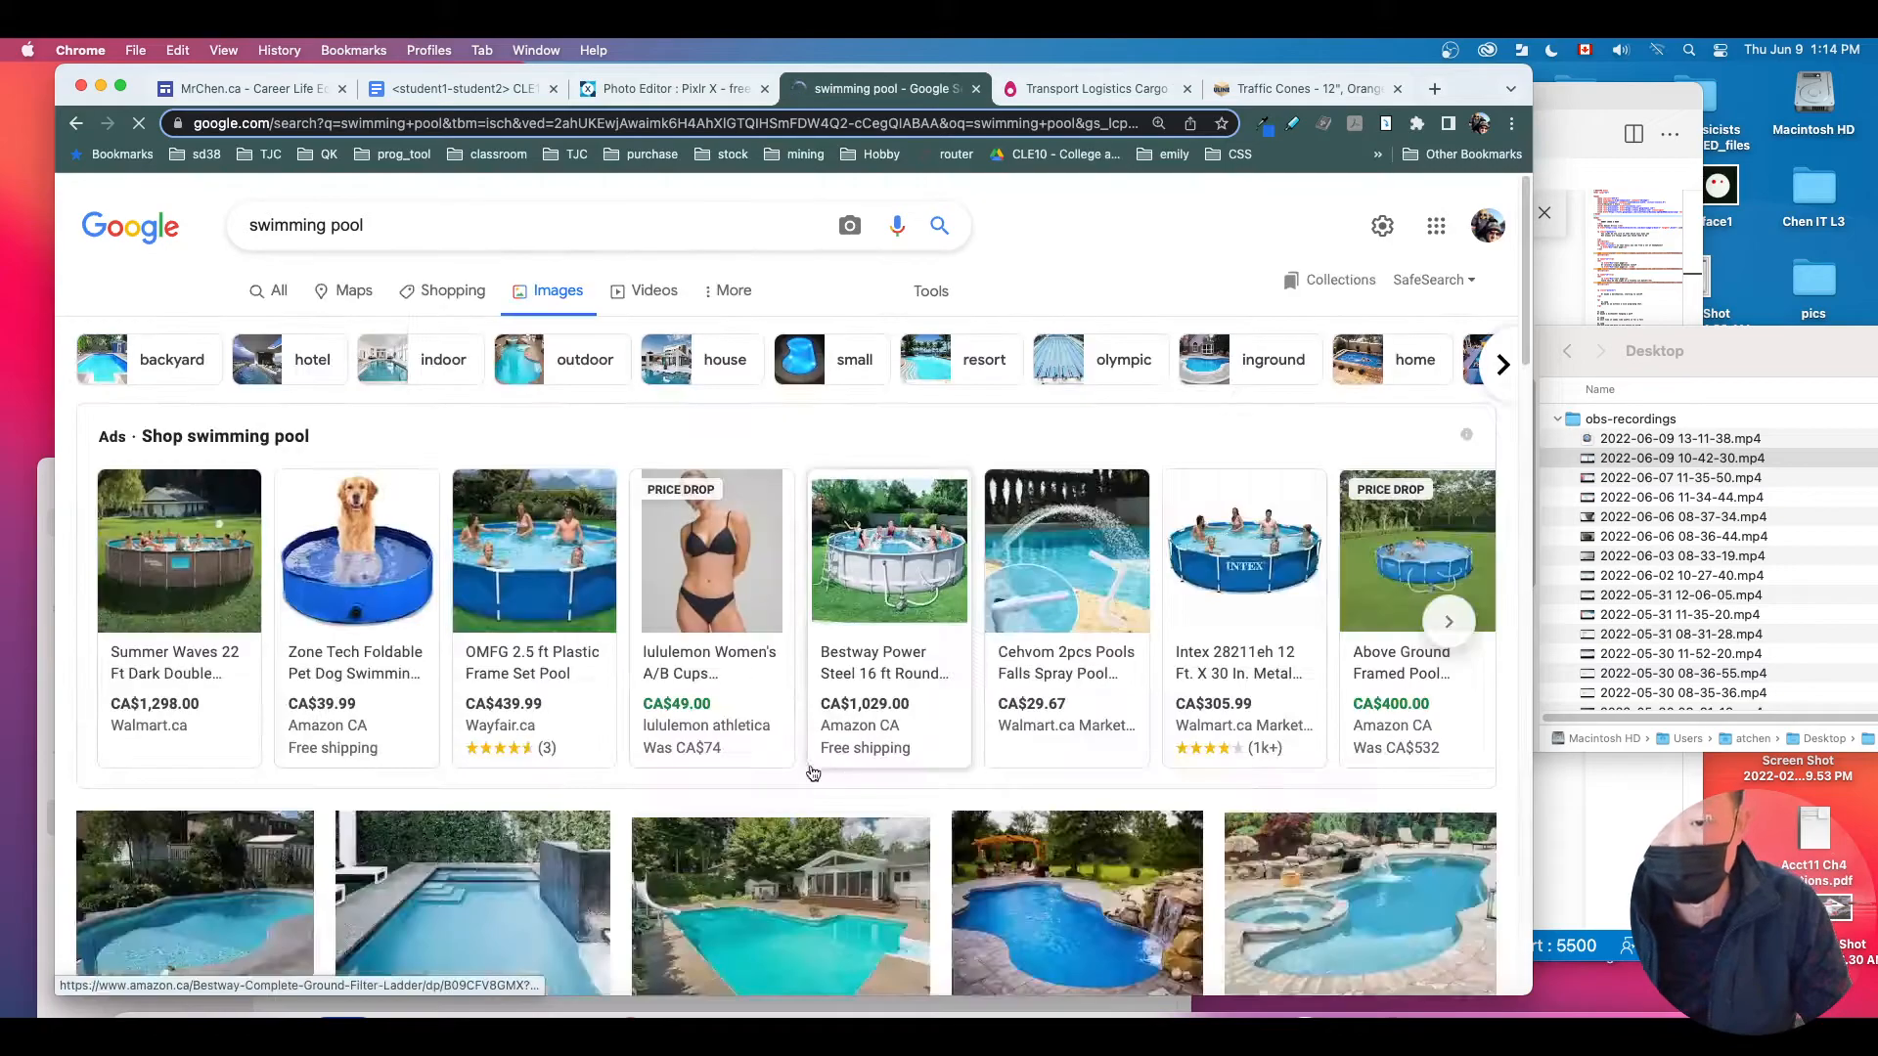
Step: Choose the City of Richmond BC outdoor pool image from the results and open its source web page
scroll(813, 751, down, 3)
scroll(813, 751, down, 3)
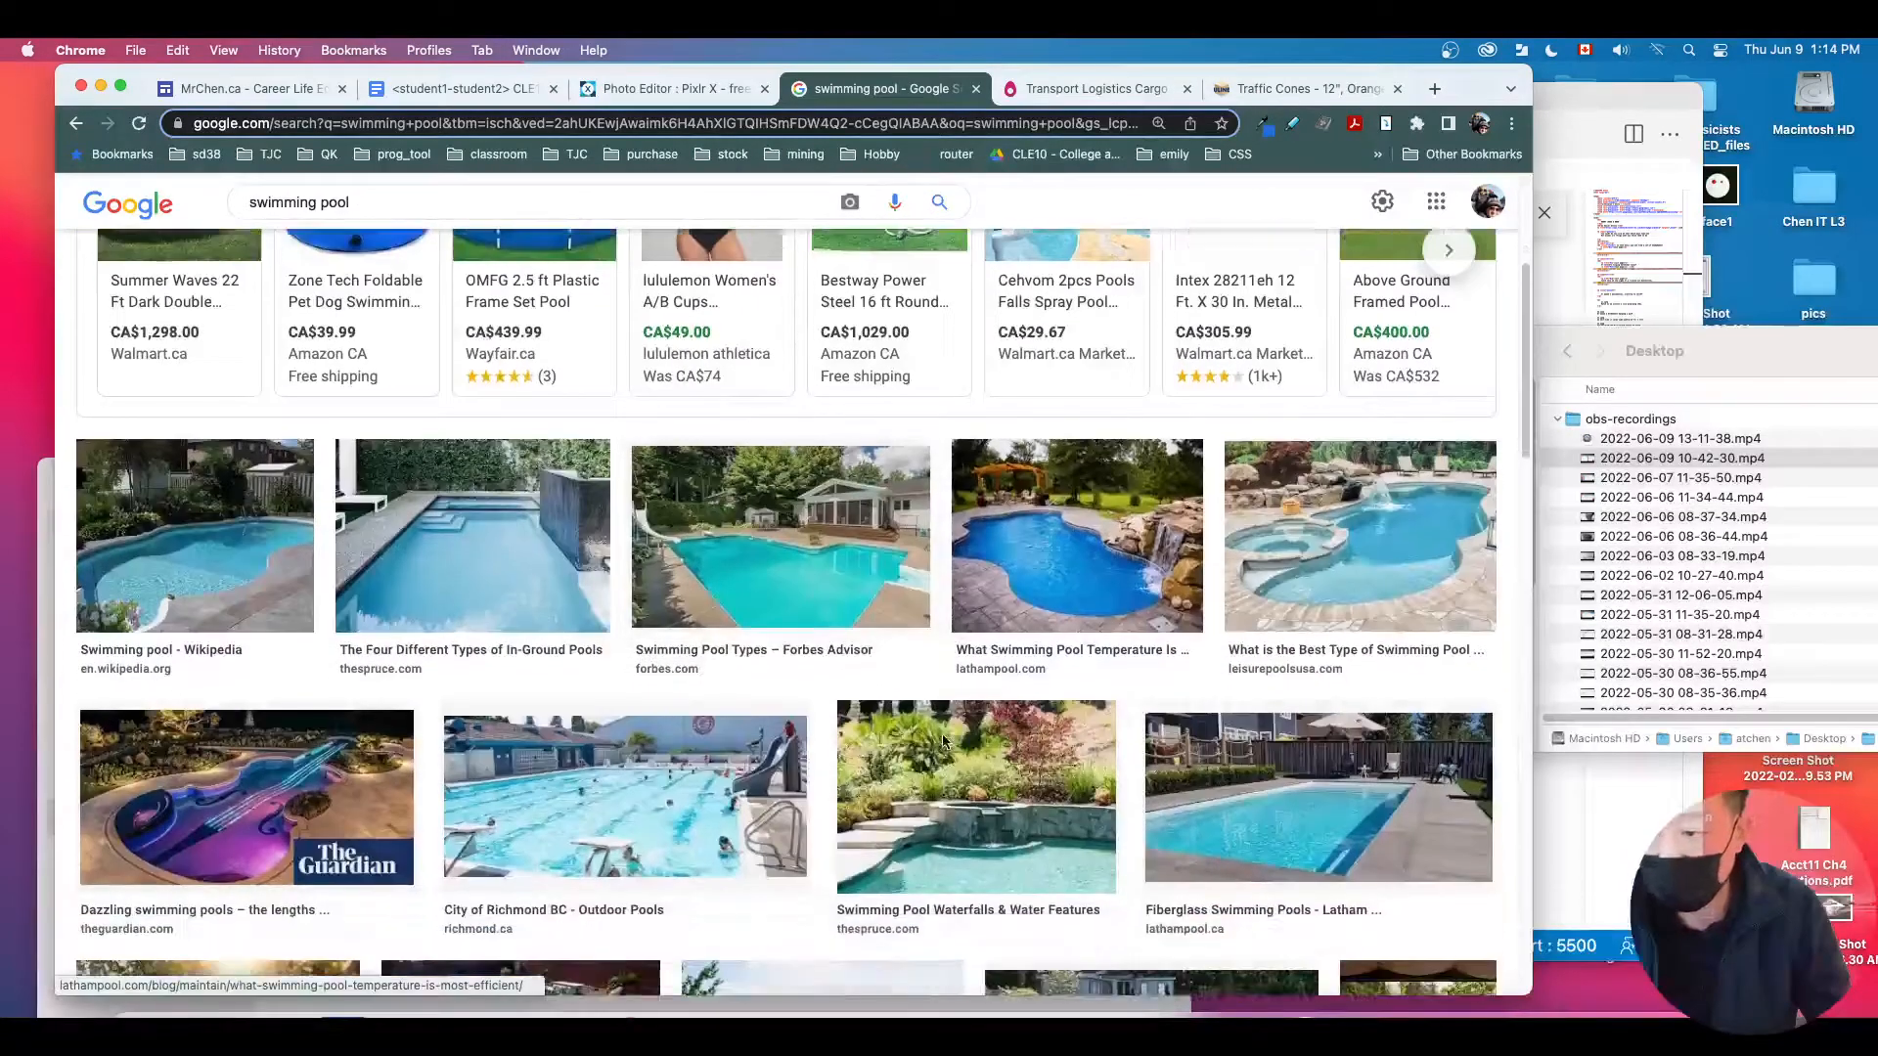
click(676, 726)
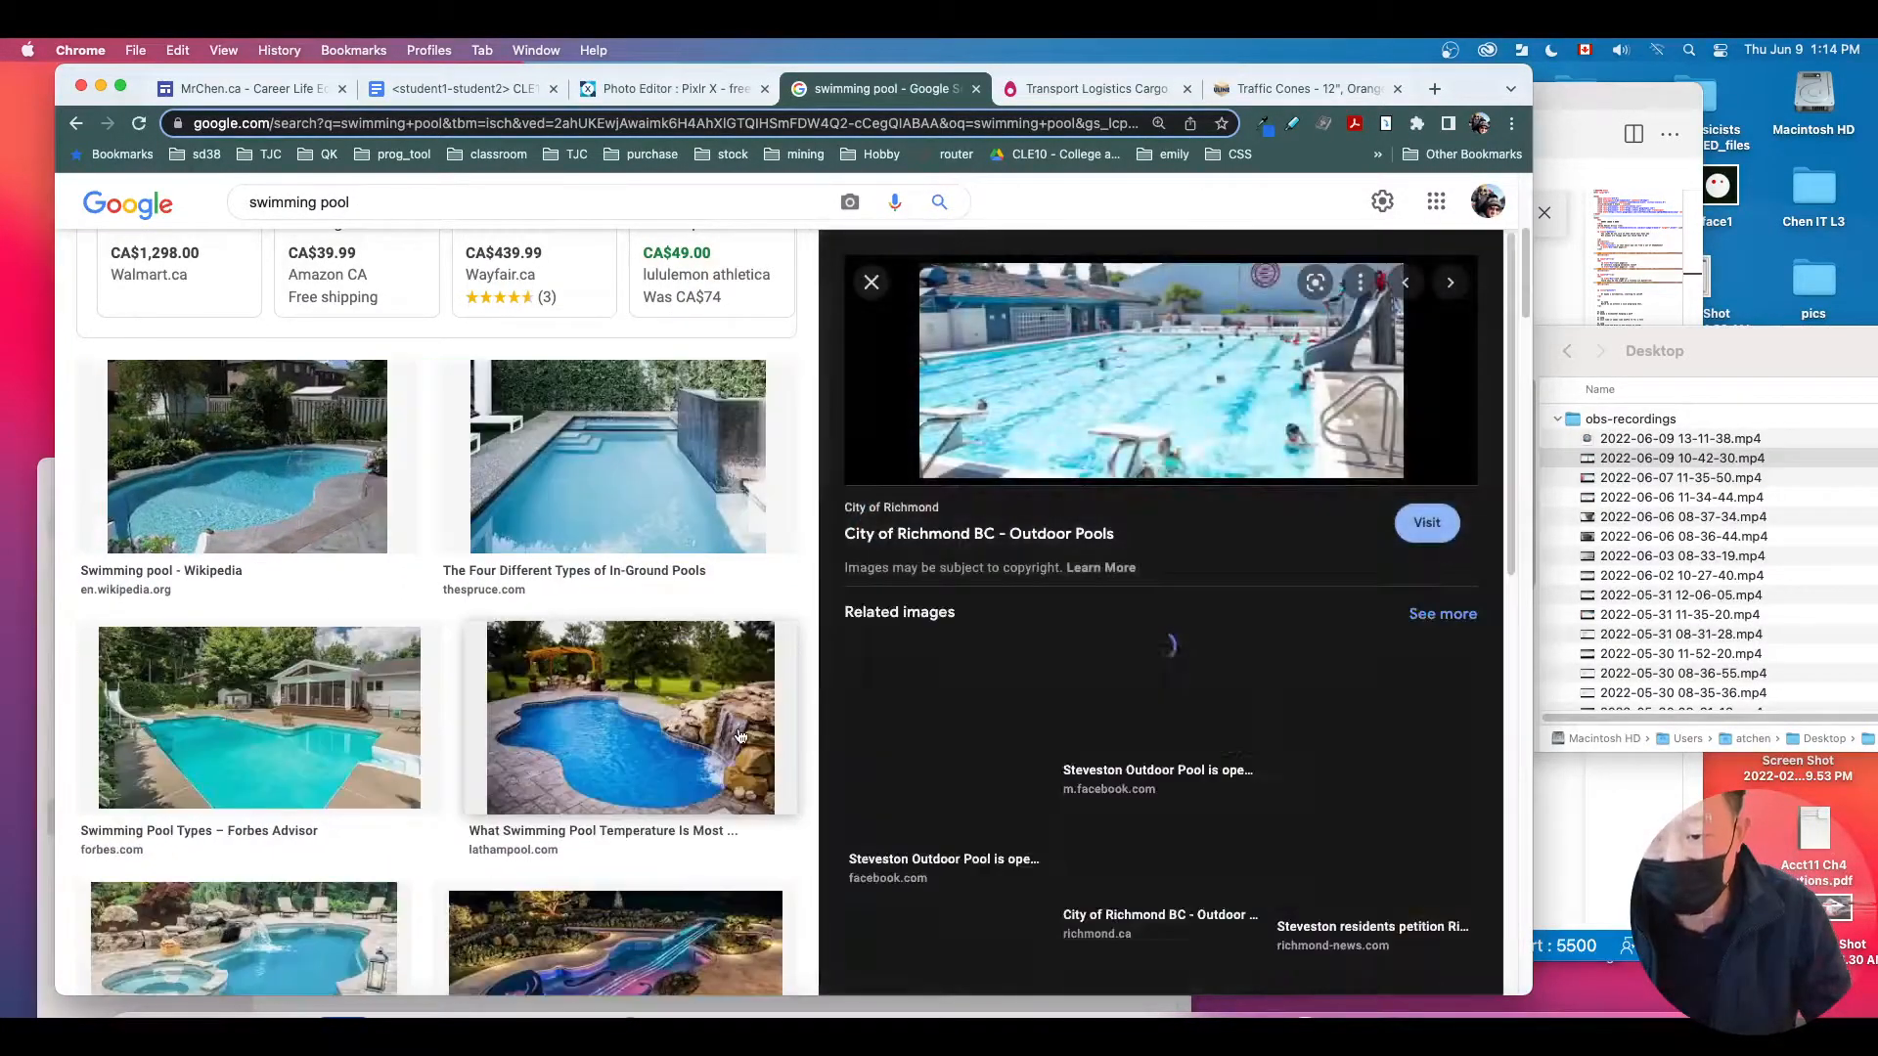
click(1155, 426)
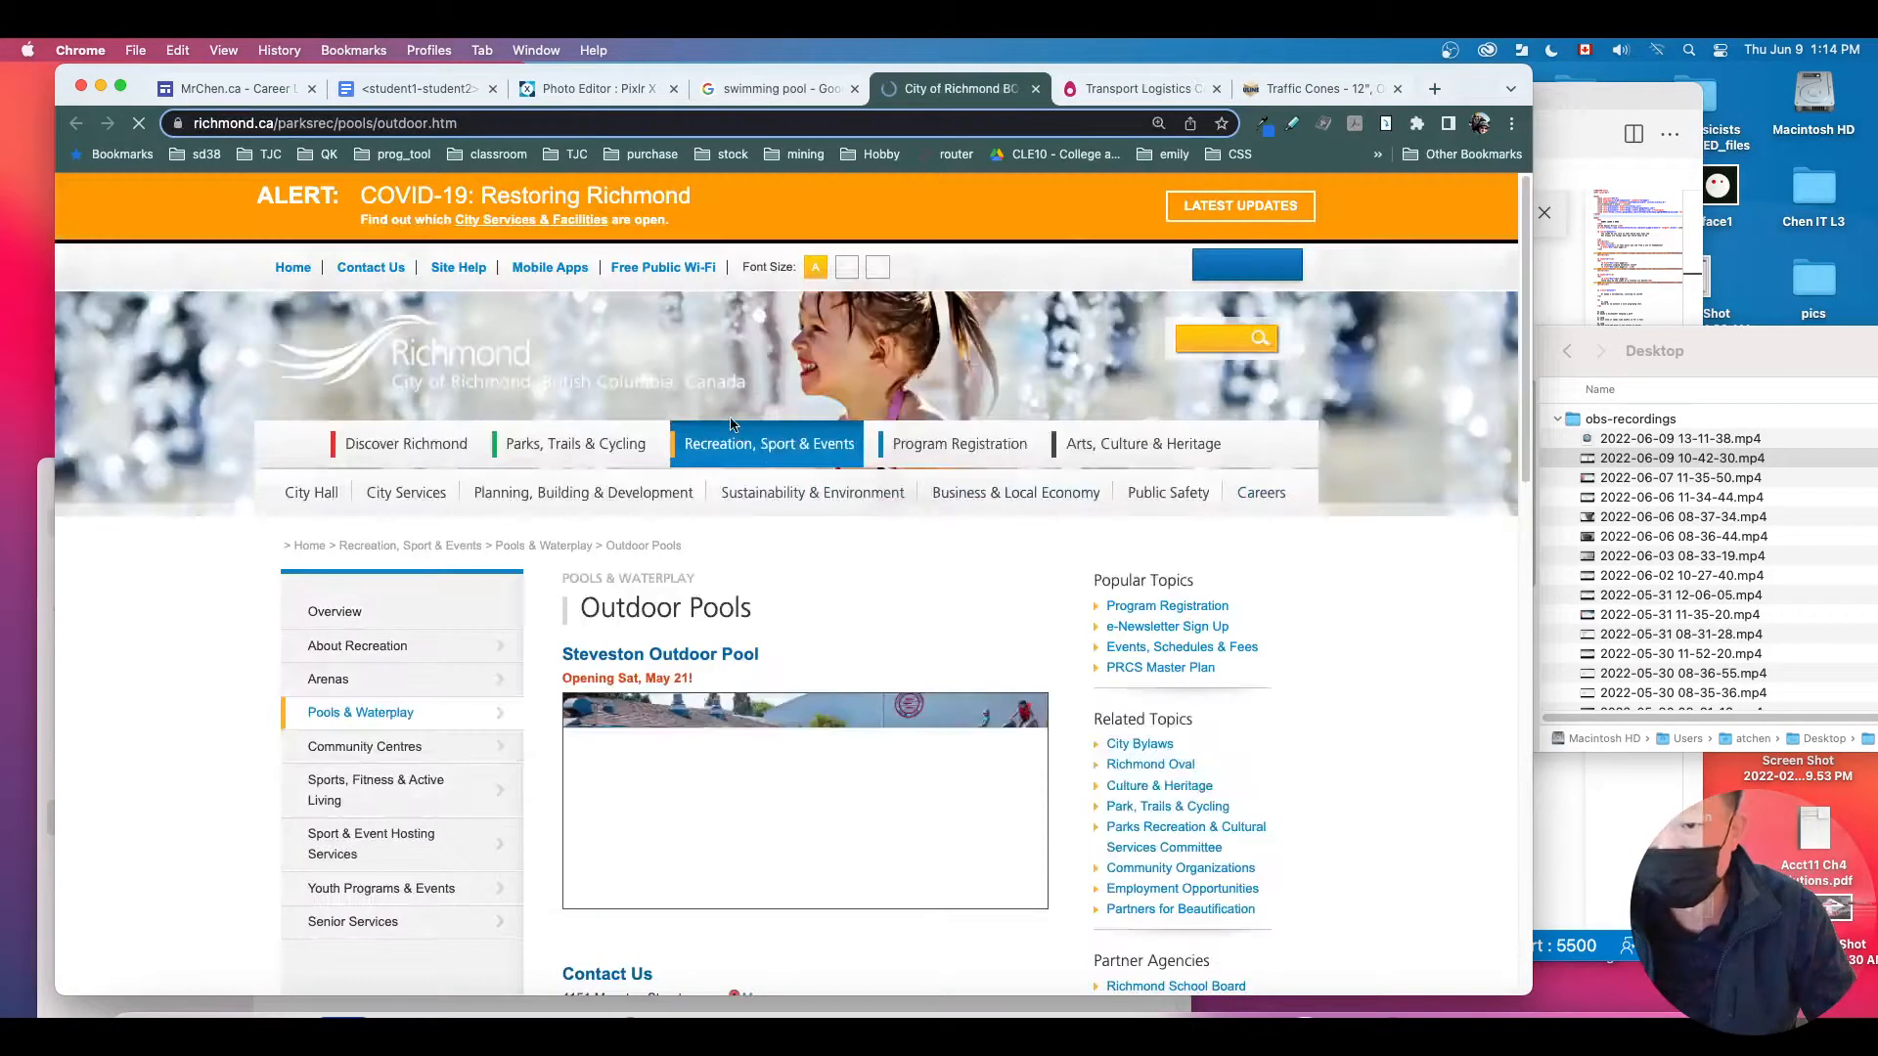
scroll(798, 641, down, 3)
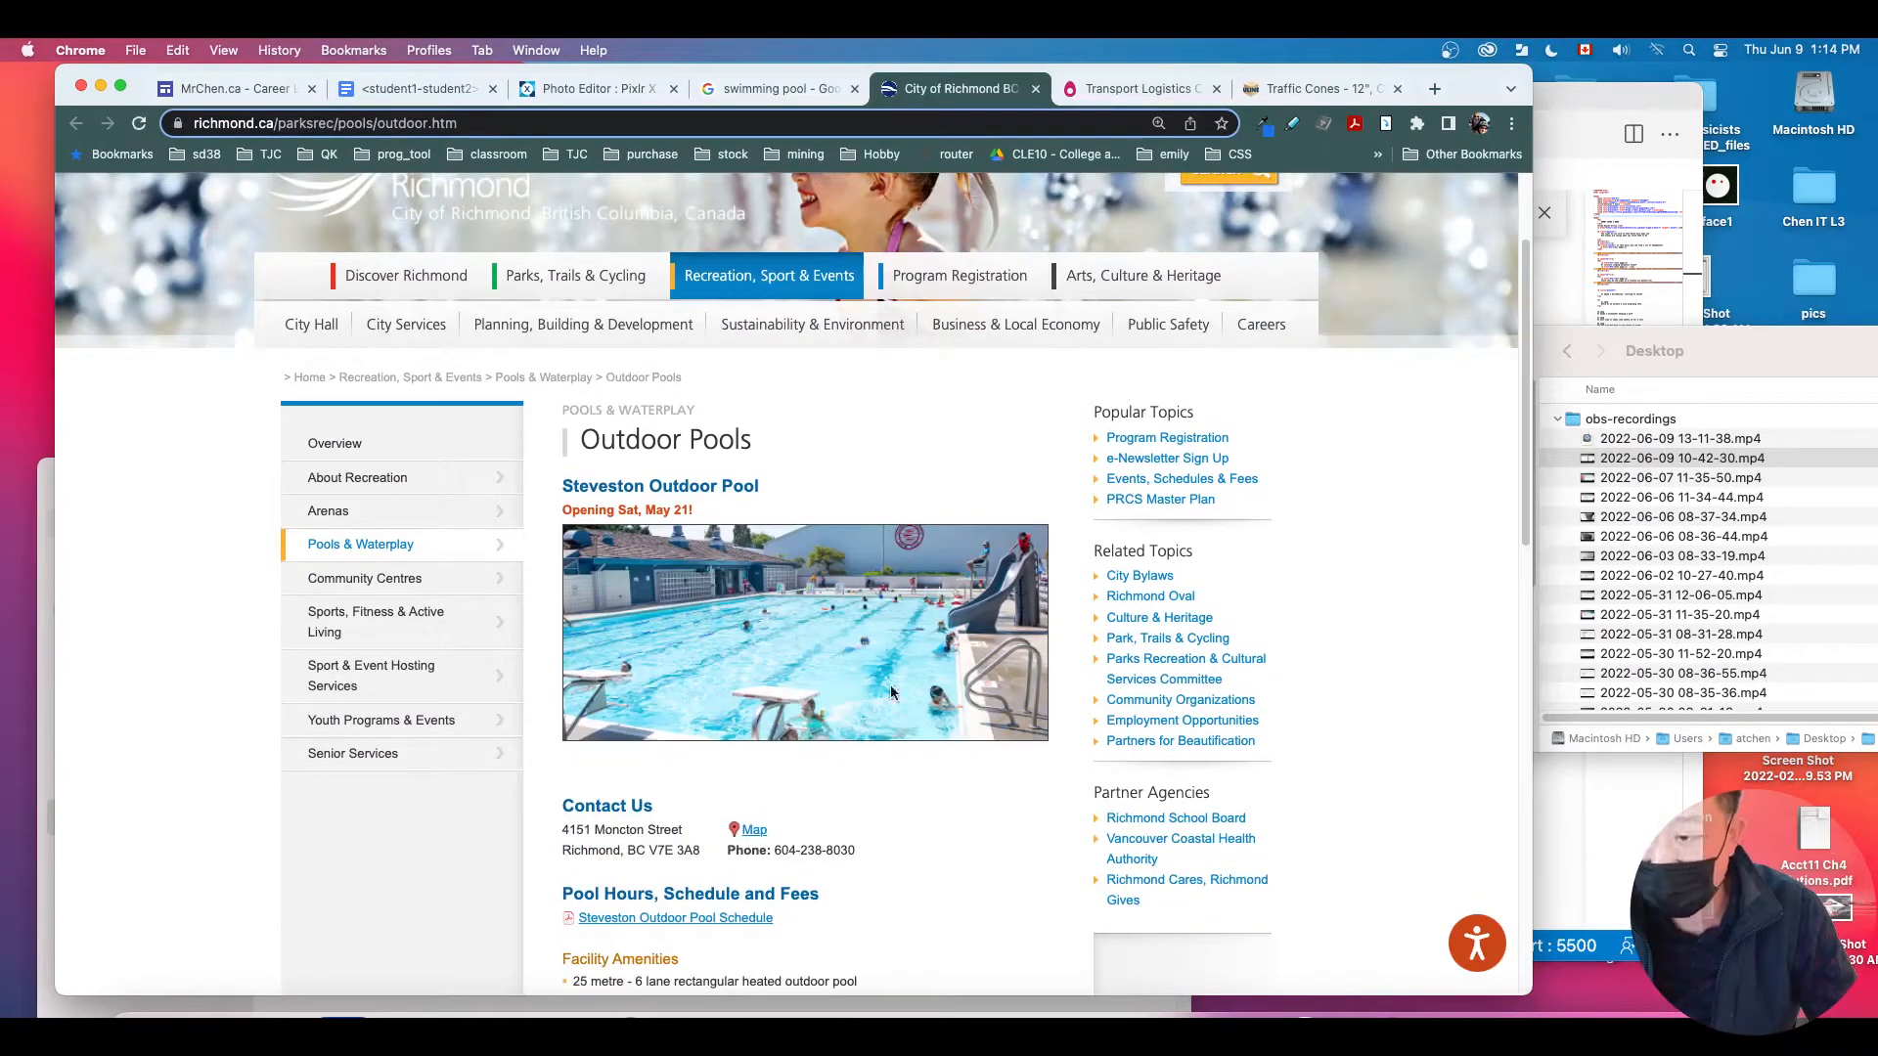
Step: Copy the image address of the Steveston Outdoor Pool photo on the Outdoor Pools page
scroll(853, 665, down, 15)
right_click(854, 529)
click(769, 485)
scroll(859, 637, up, 15)
scroll(858, 637, up, 1)
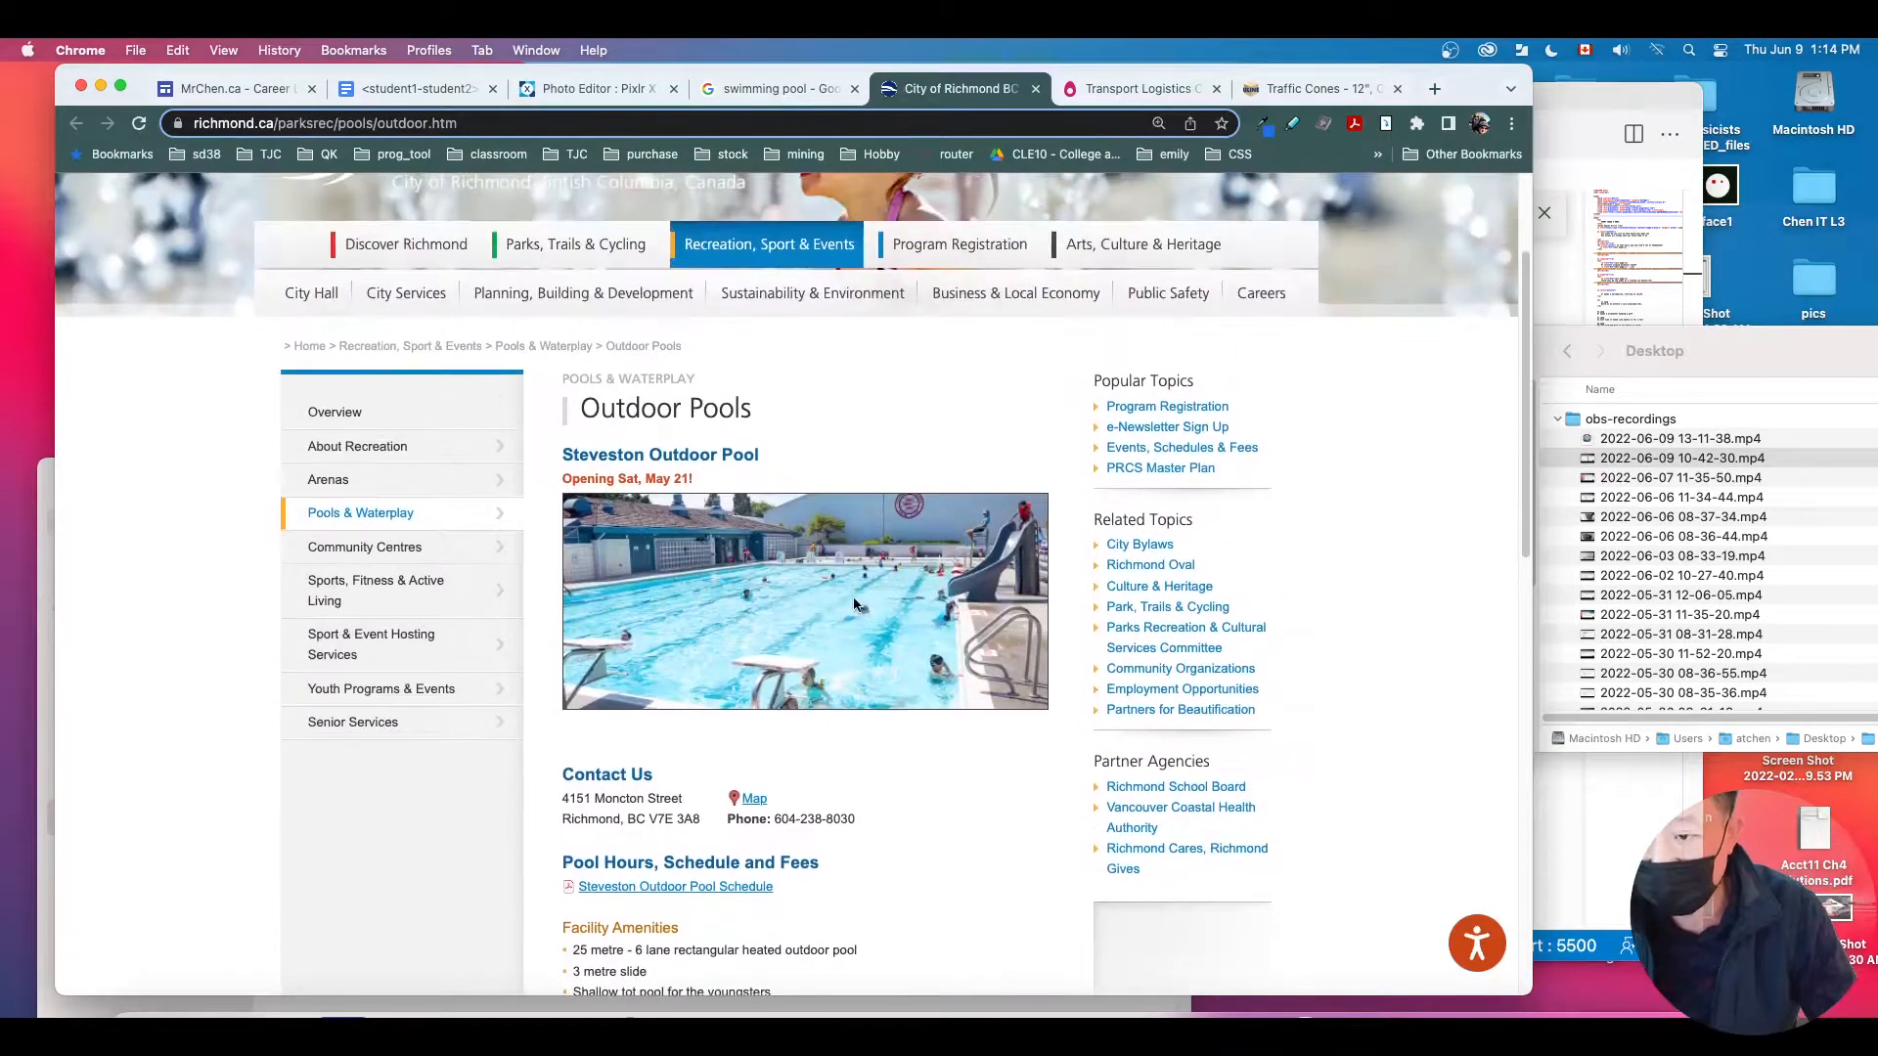
right_click(768, 592)
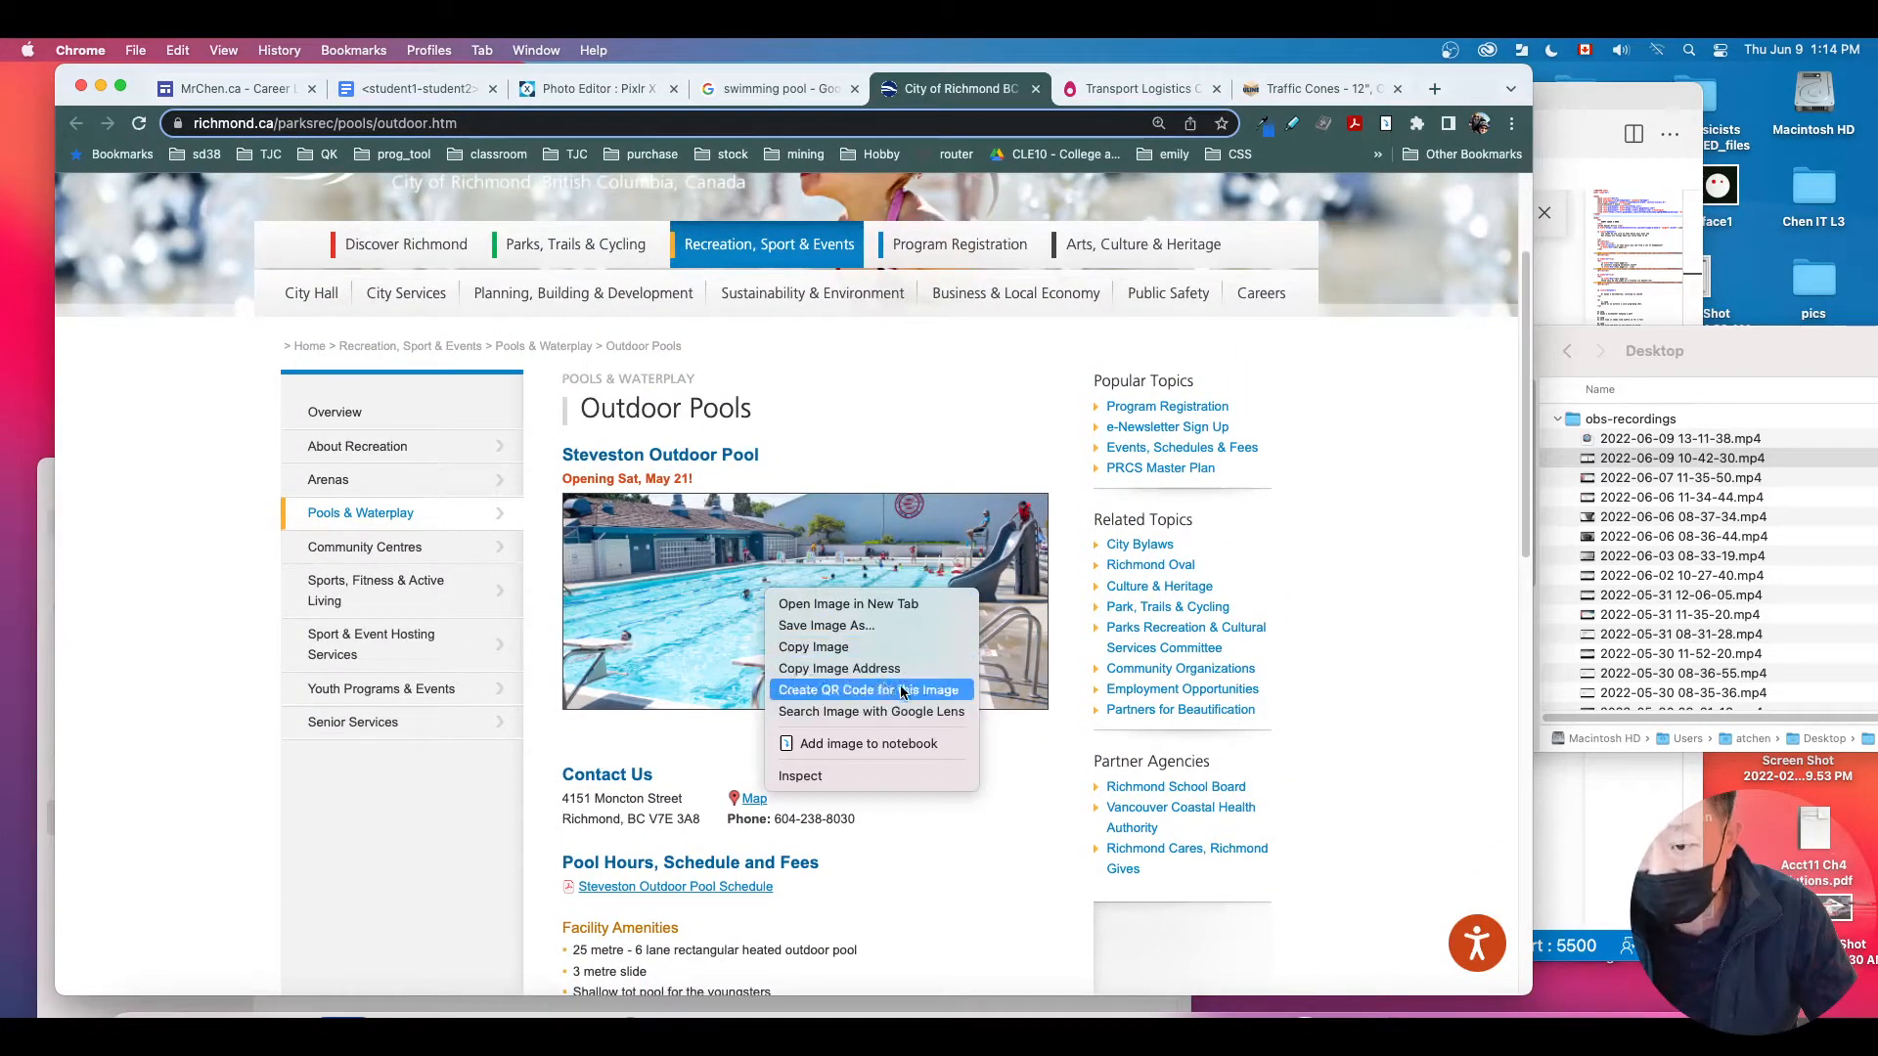
click(839, 668)
Step: Load the copied Steveston pool image address in the truck image's tab to view the photo alone, and close that tab
click(1139, 88)
click(1023, 125)
key(super+v)
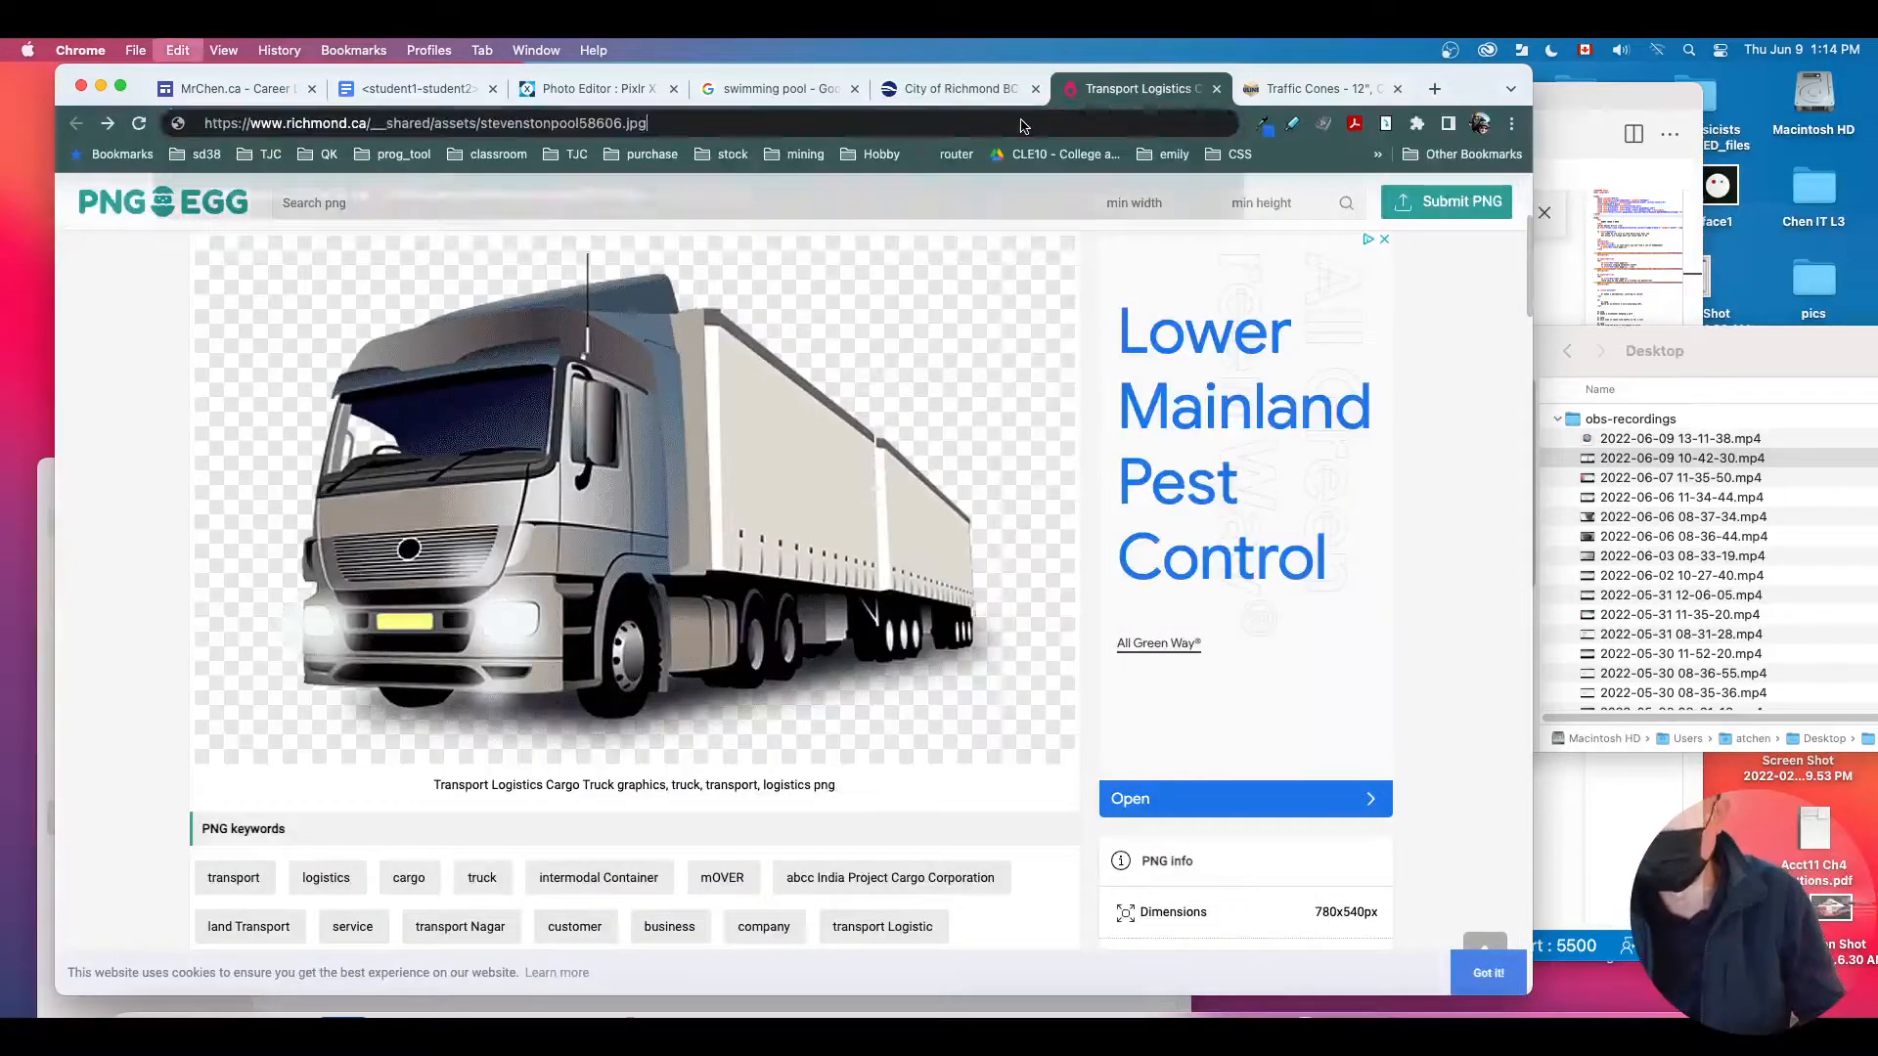
key(Return)
key(ctrl+super+f)
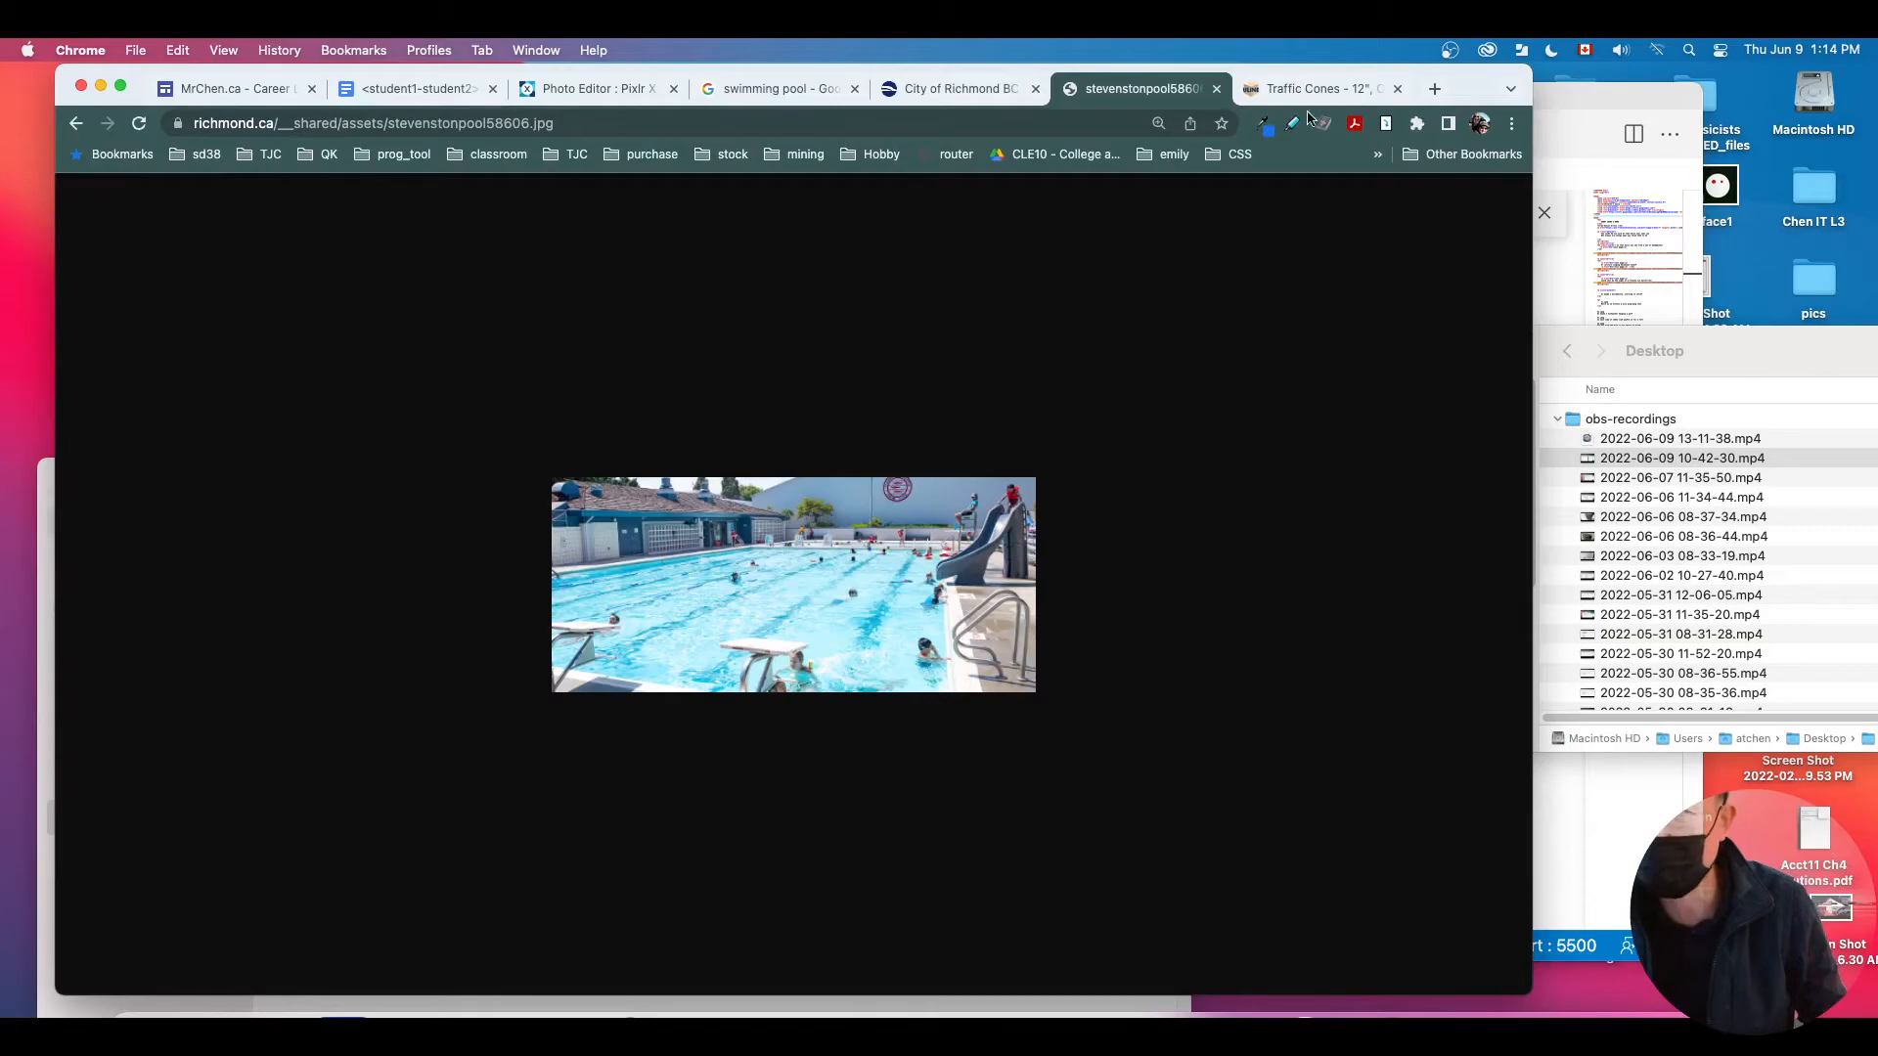
click(1217, 88)
Step: Return to the swimming pool image search, filter the results to Large size and look through them
click(959, 88)
click(784, 84)
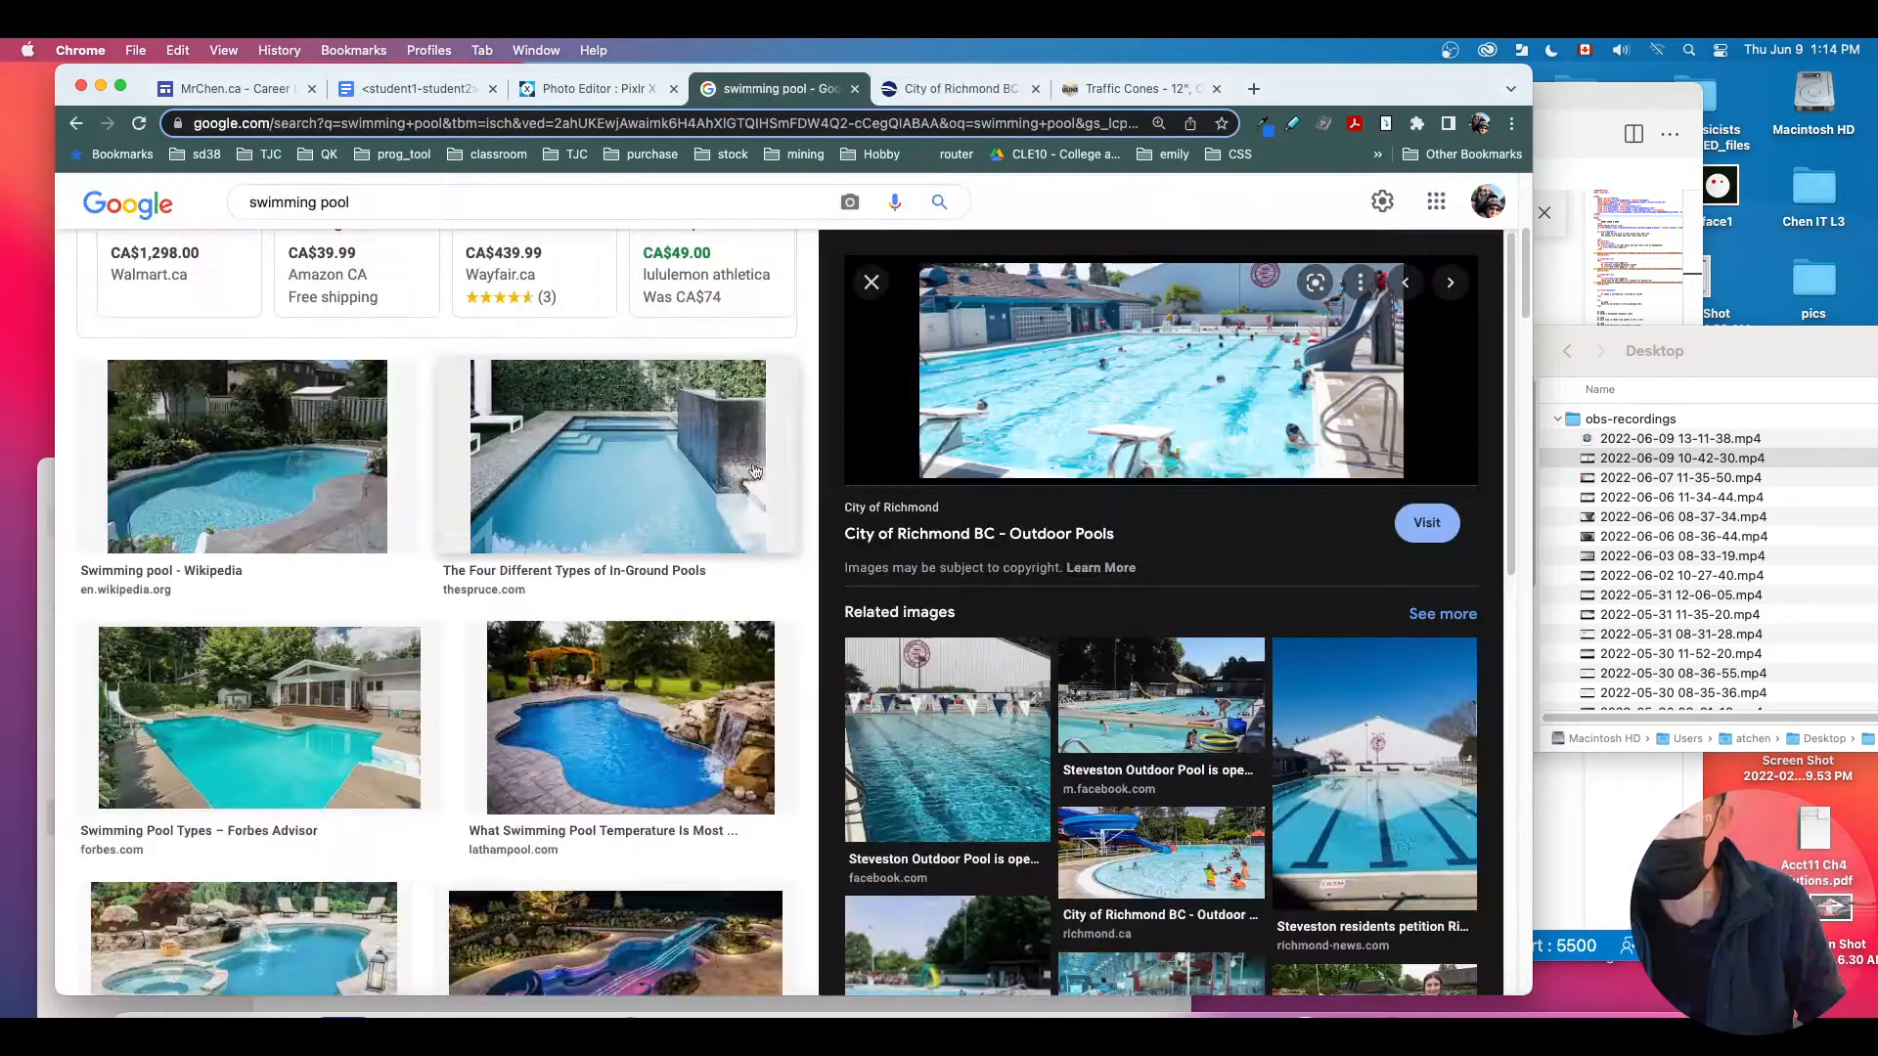
scroll(517, 420, up, 3)
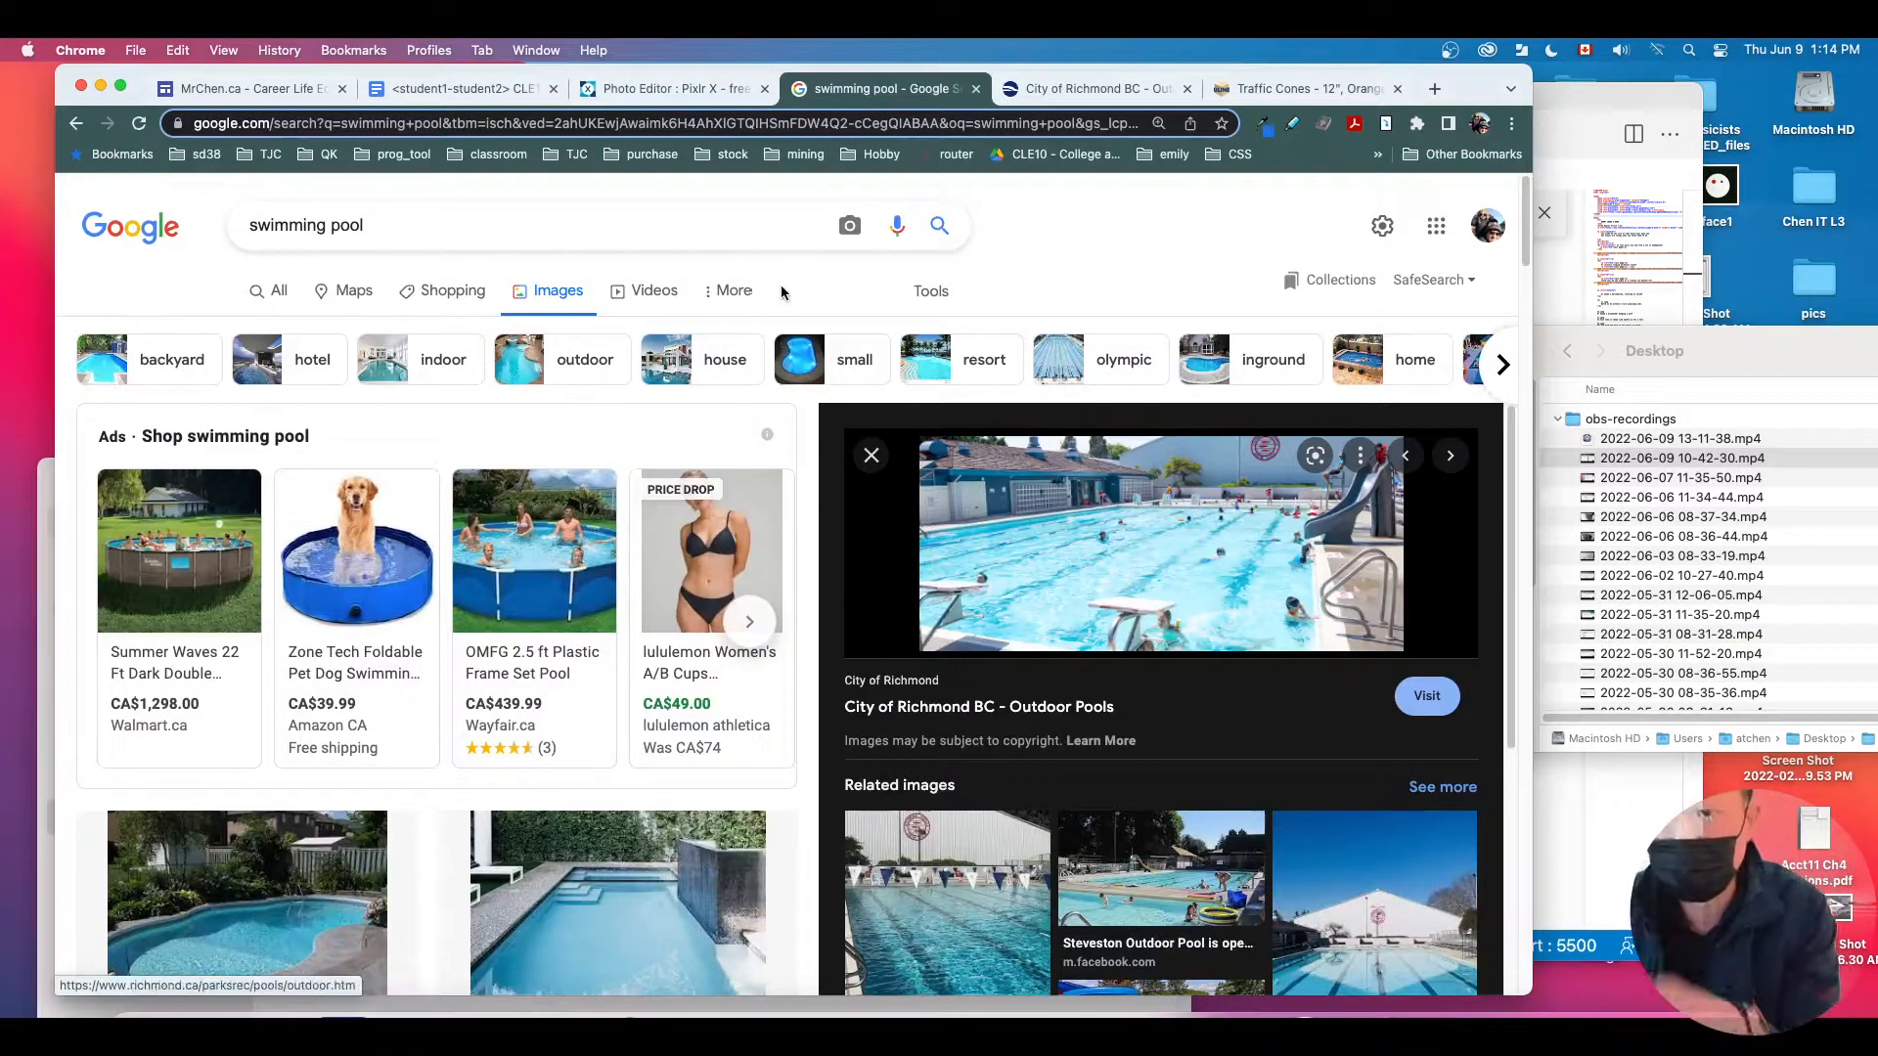
click(712, 293)
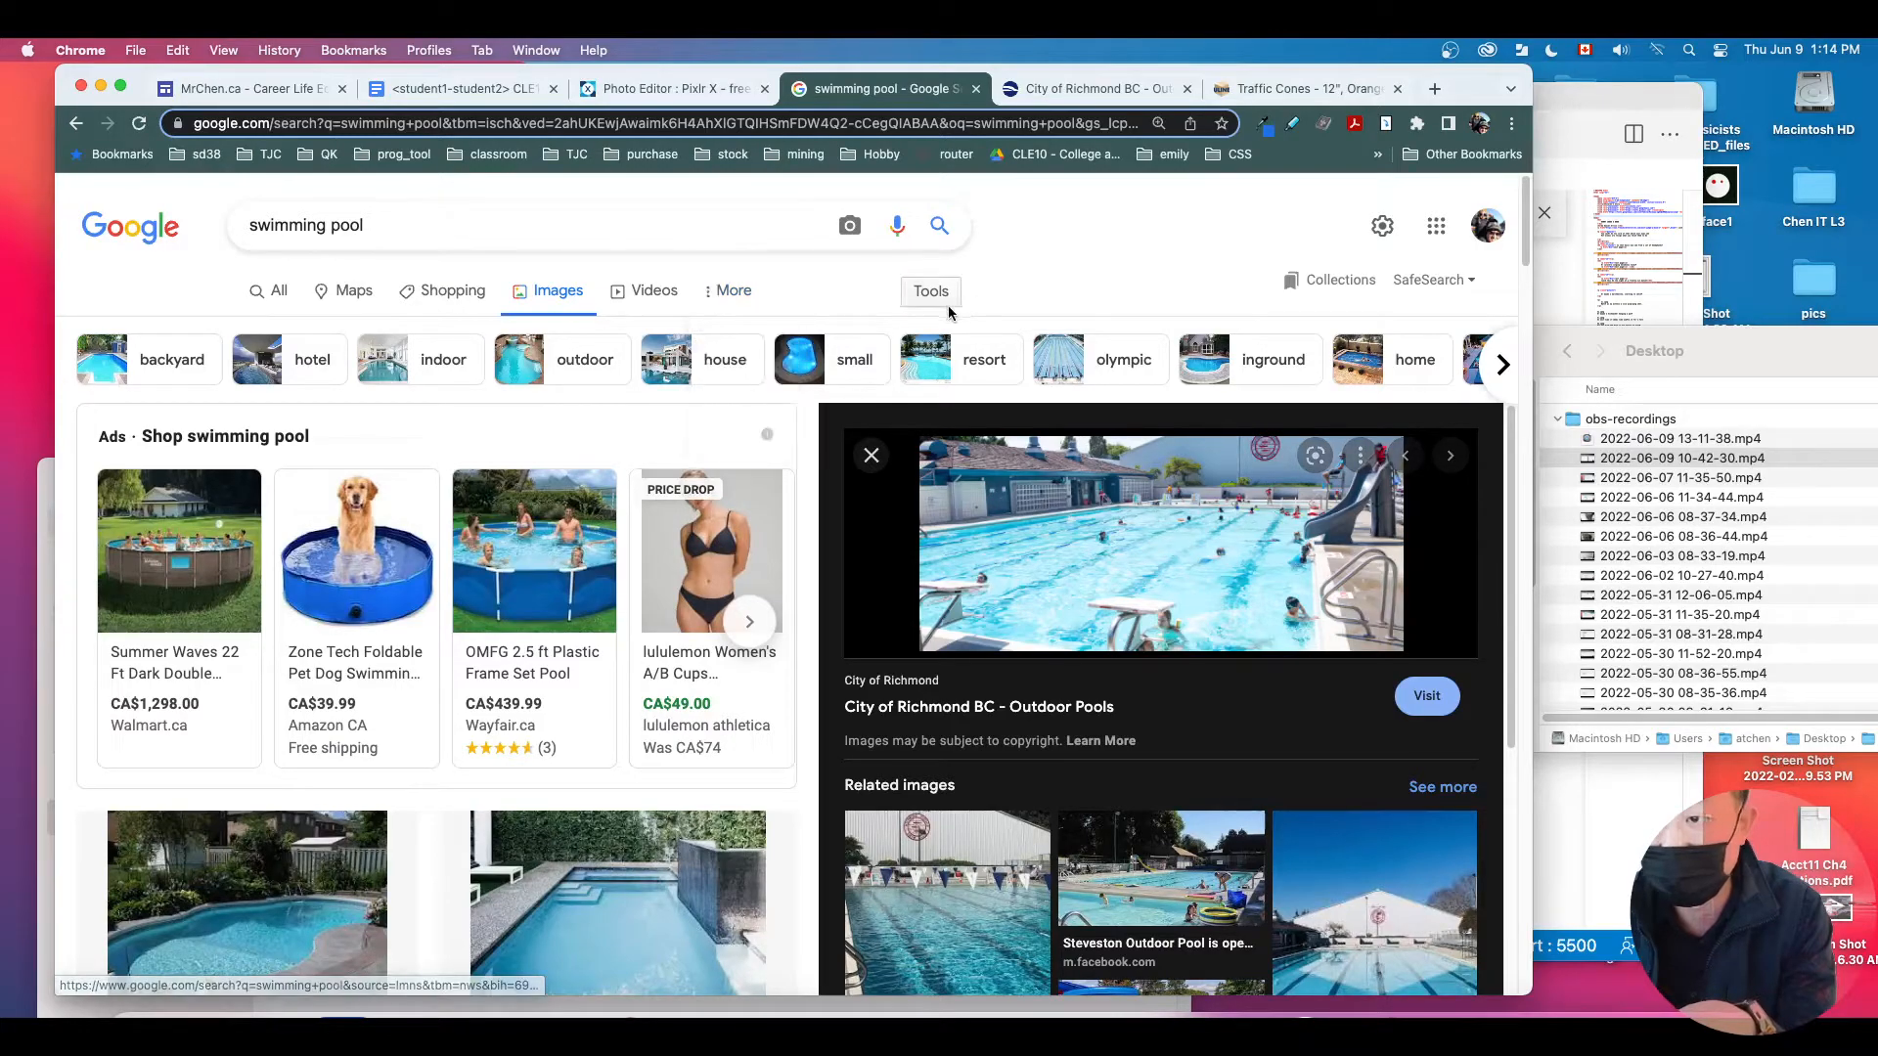
click(935, 294)
click(270, 338)
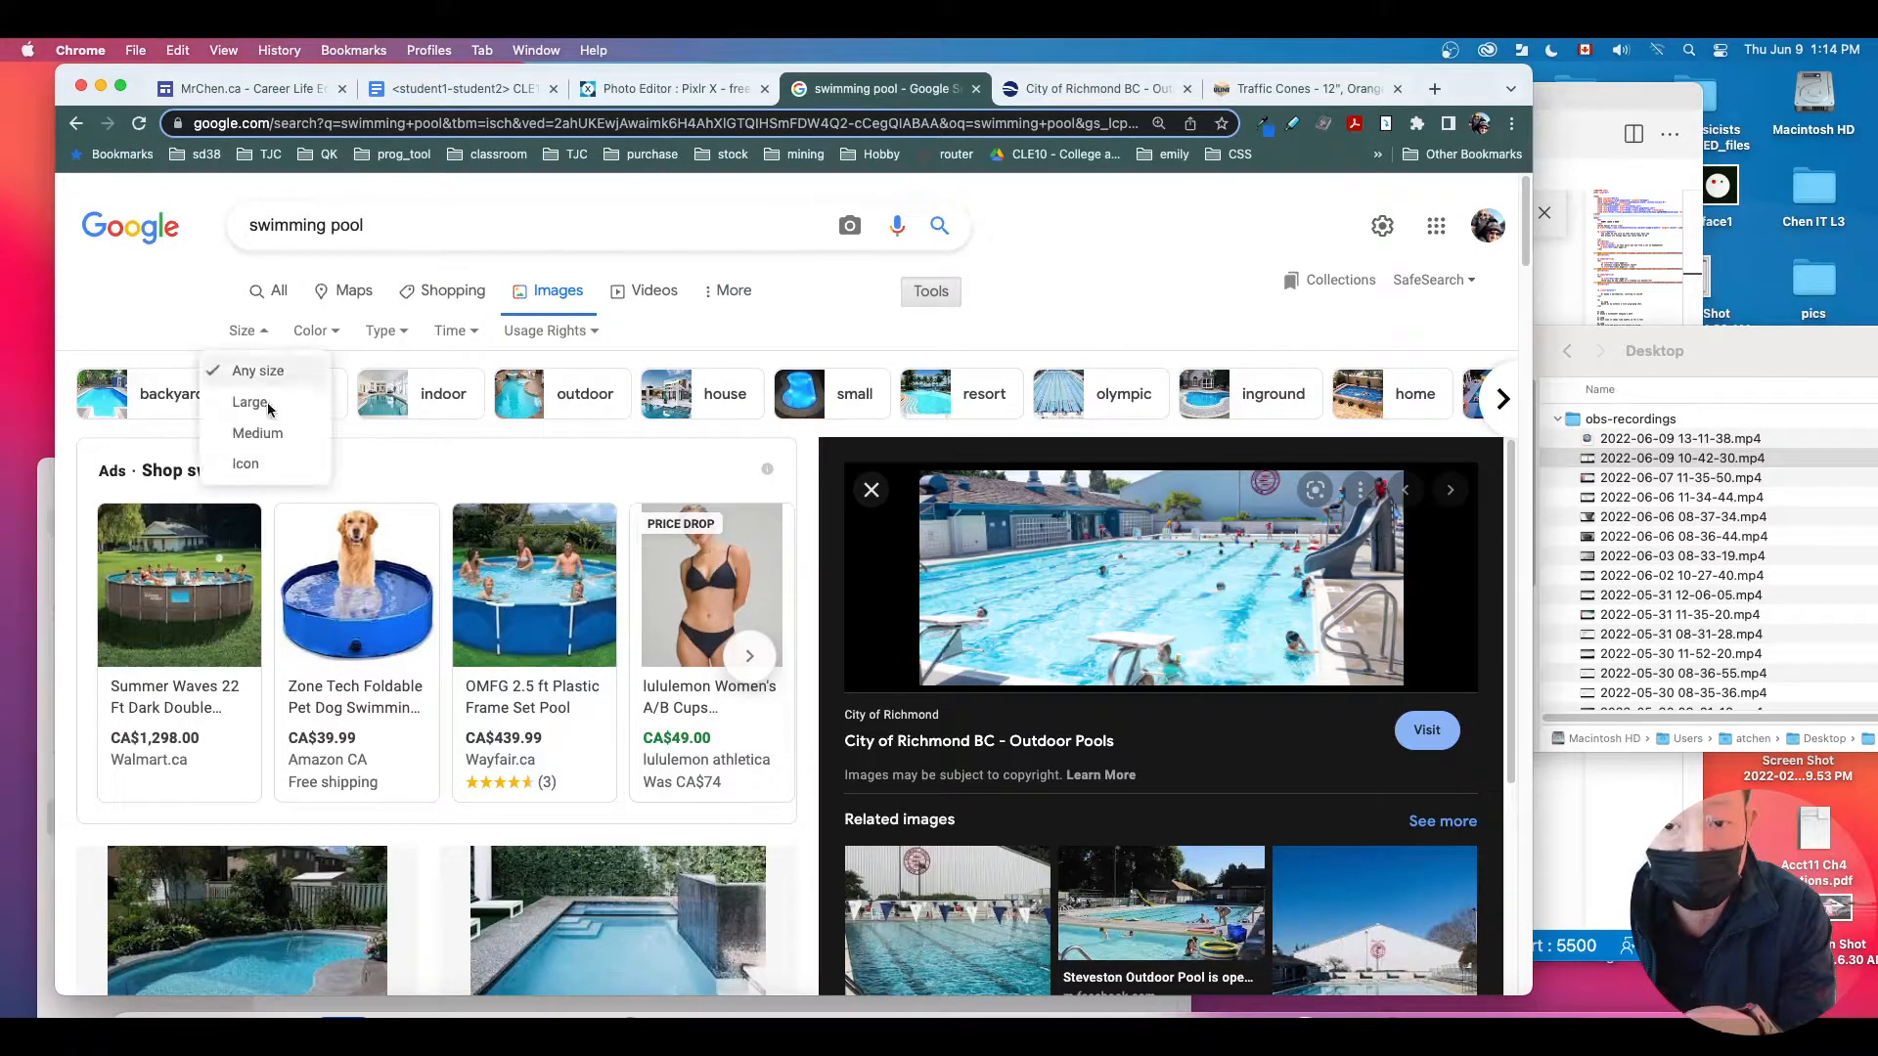
click(273, 399)
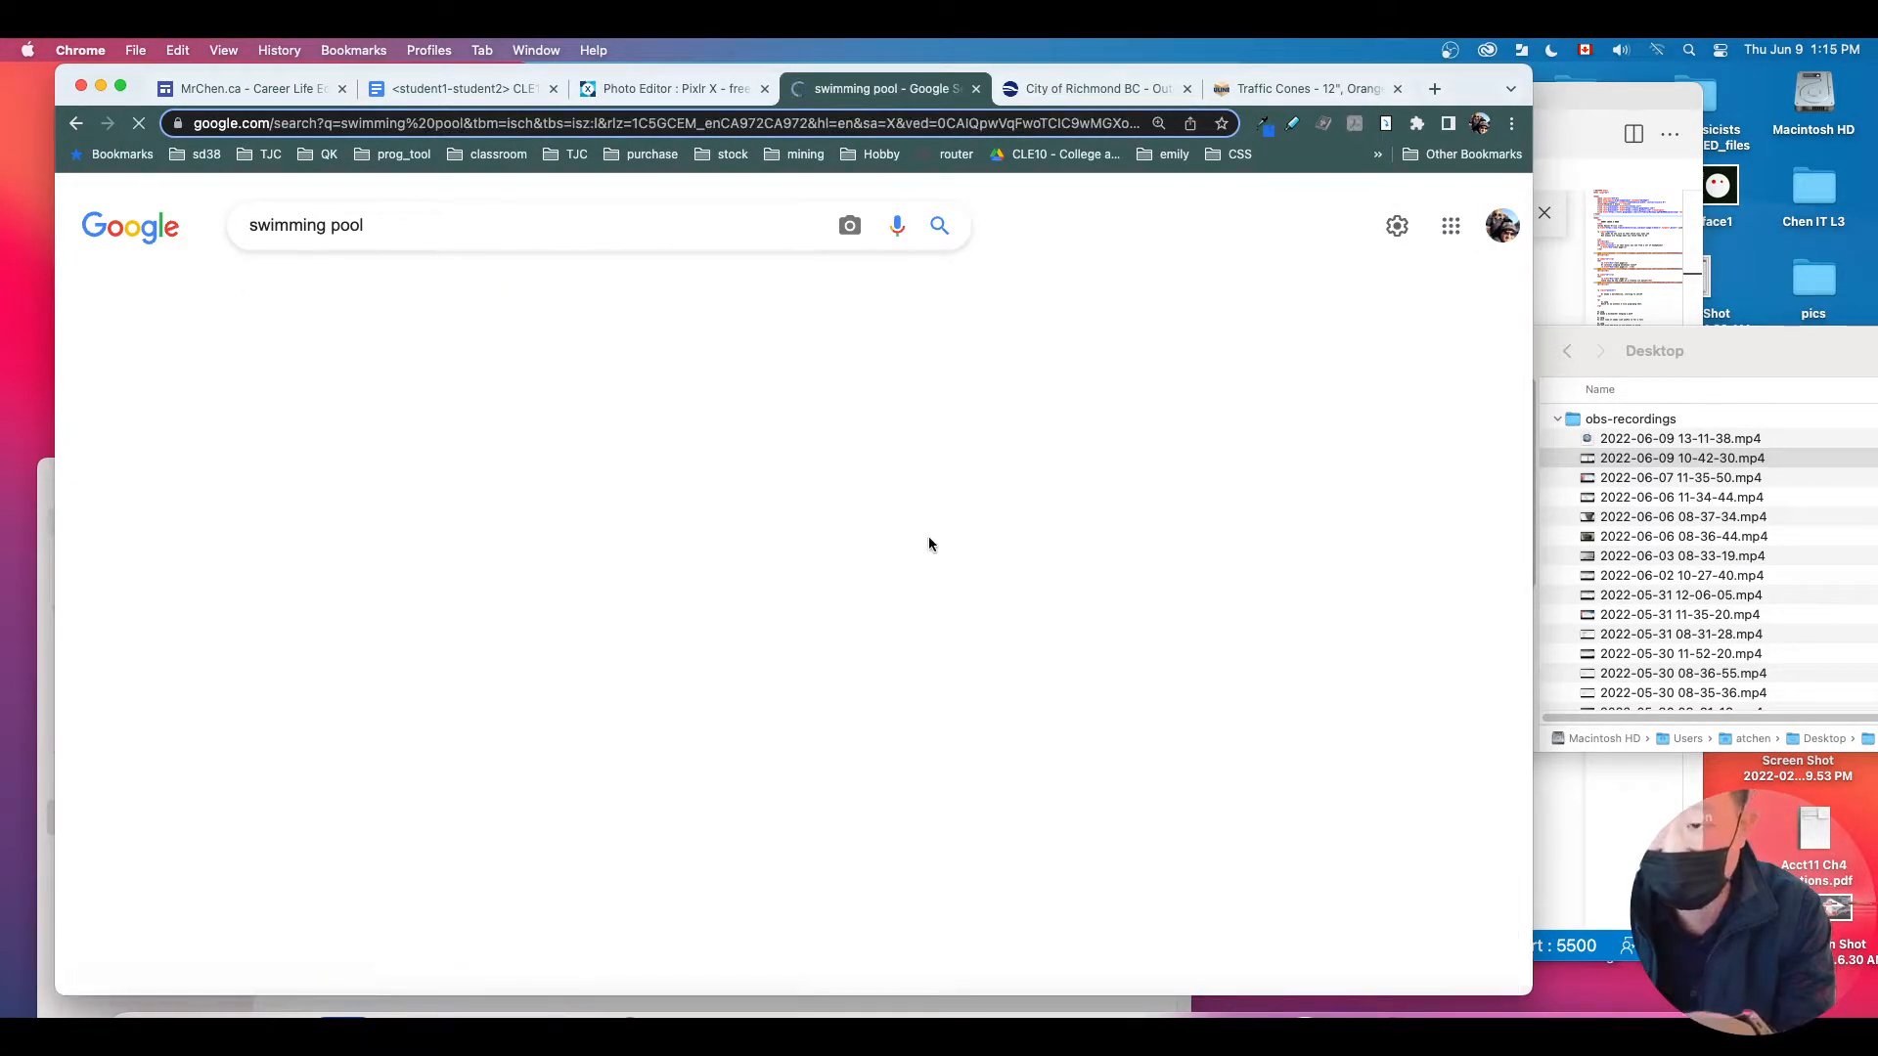
scroll(740, 732, down, 4)
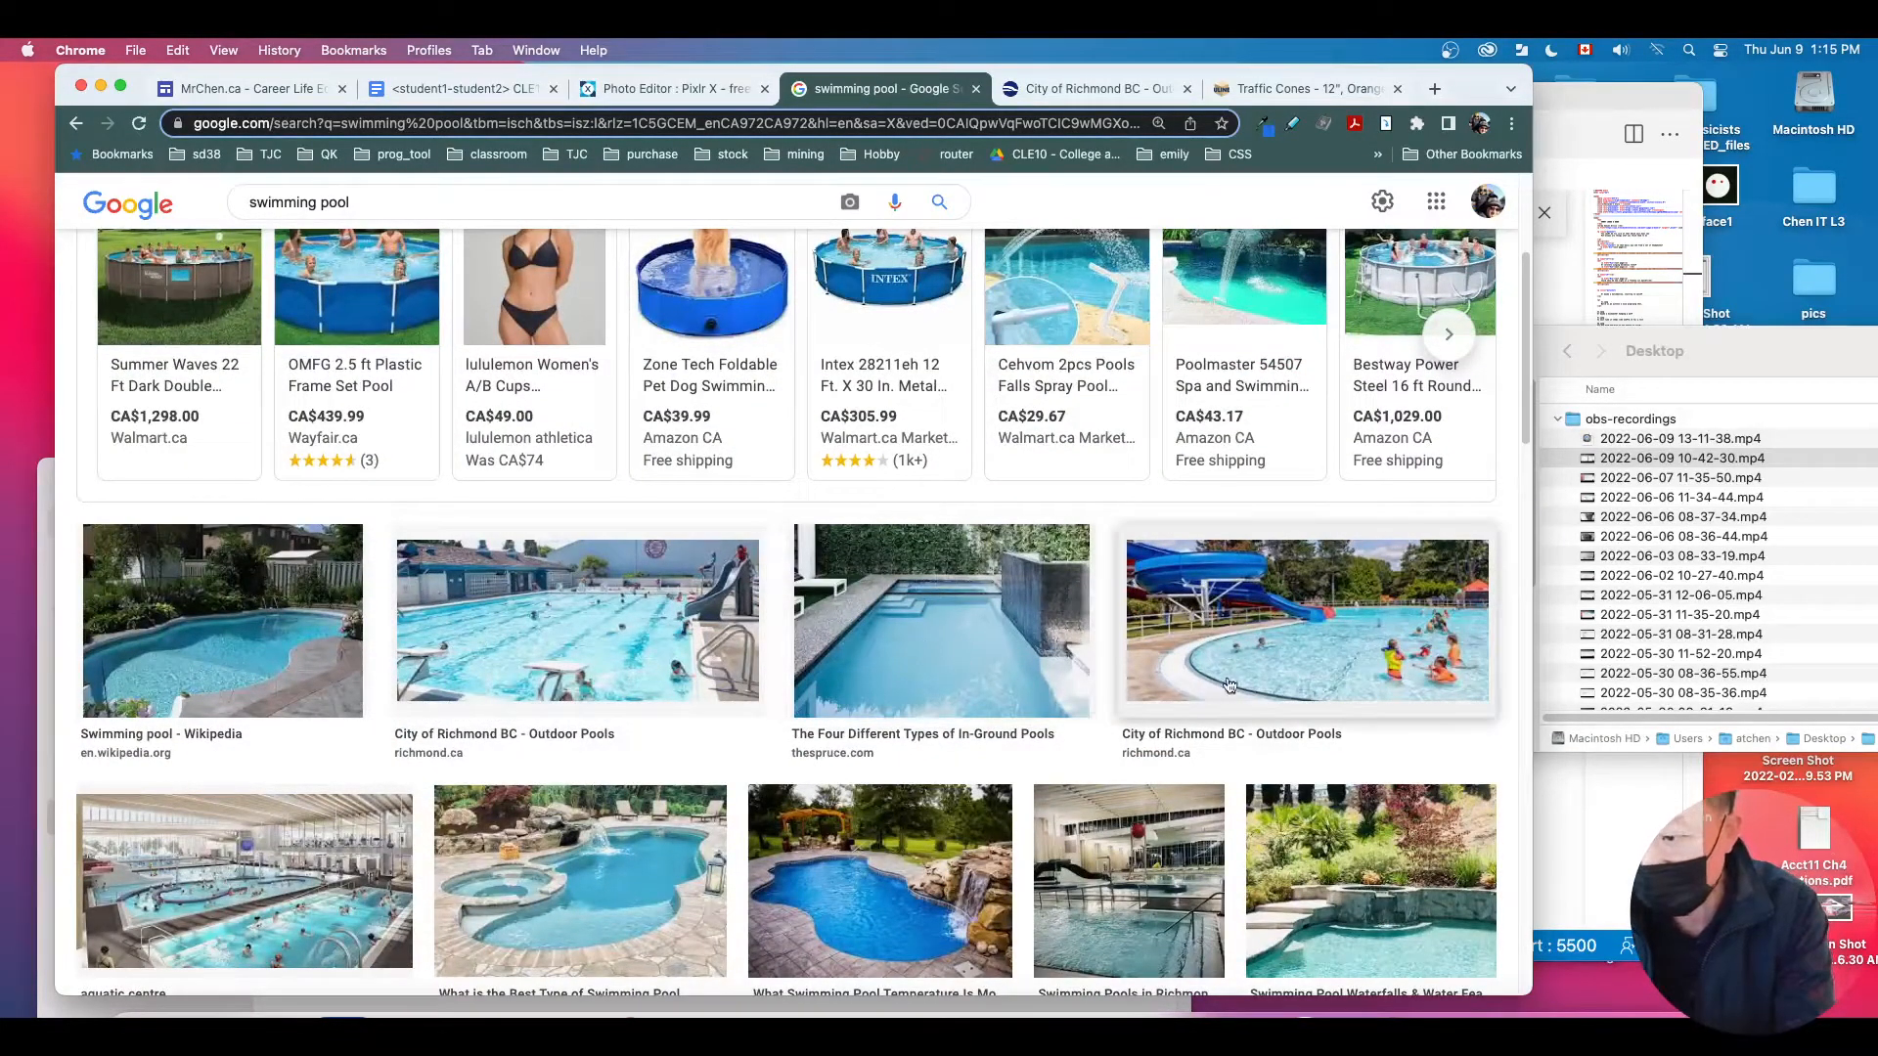
scroll(709, 678, down, 4)
scroll(623, 534, up, 10)
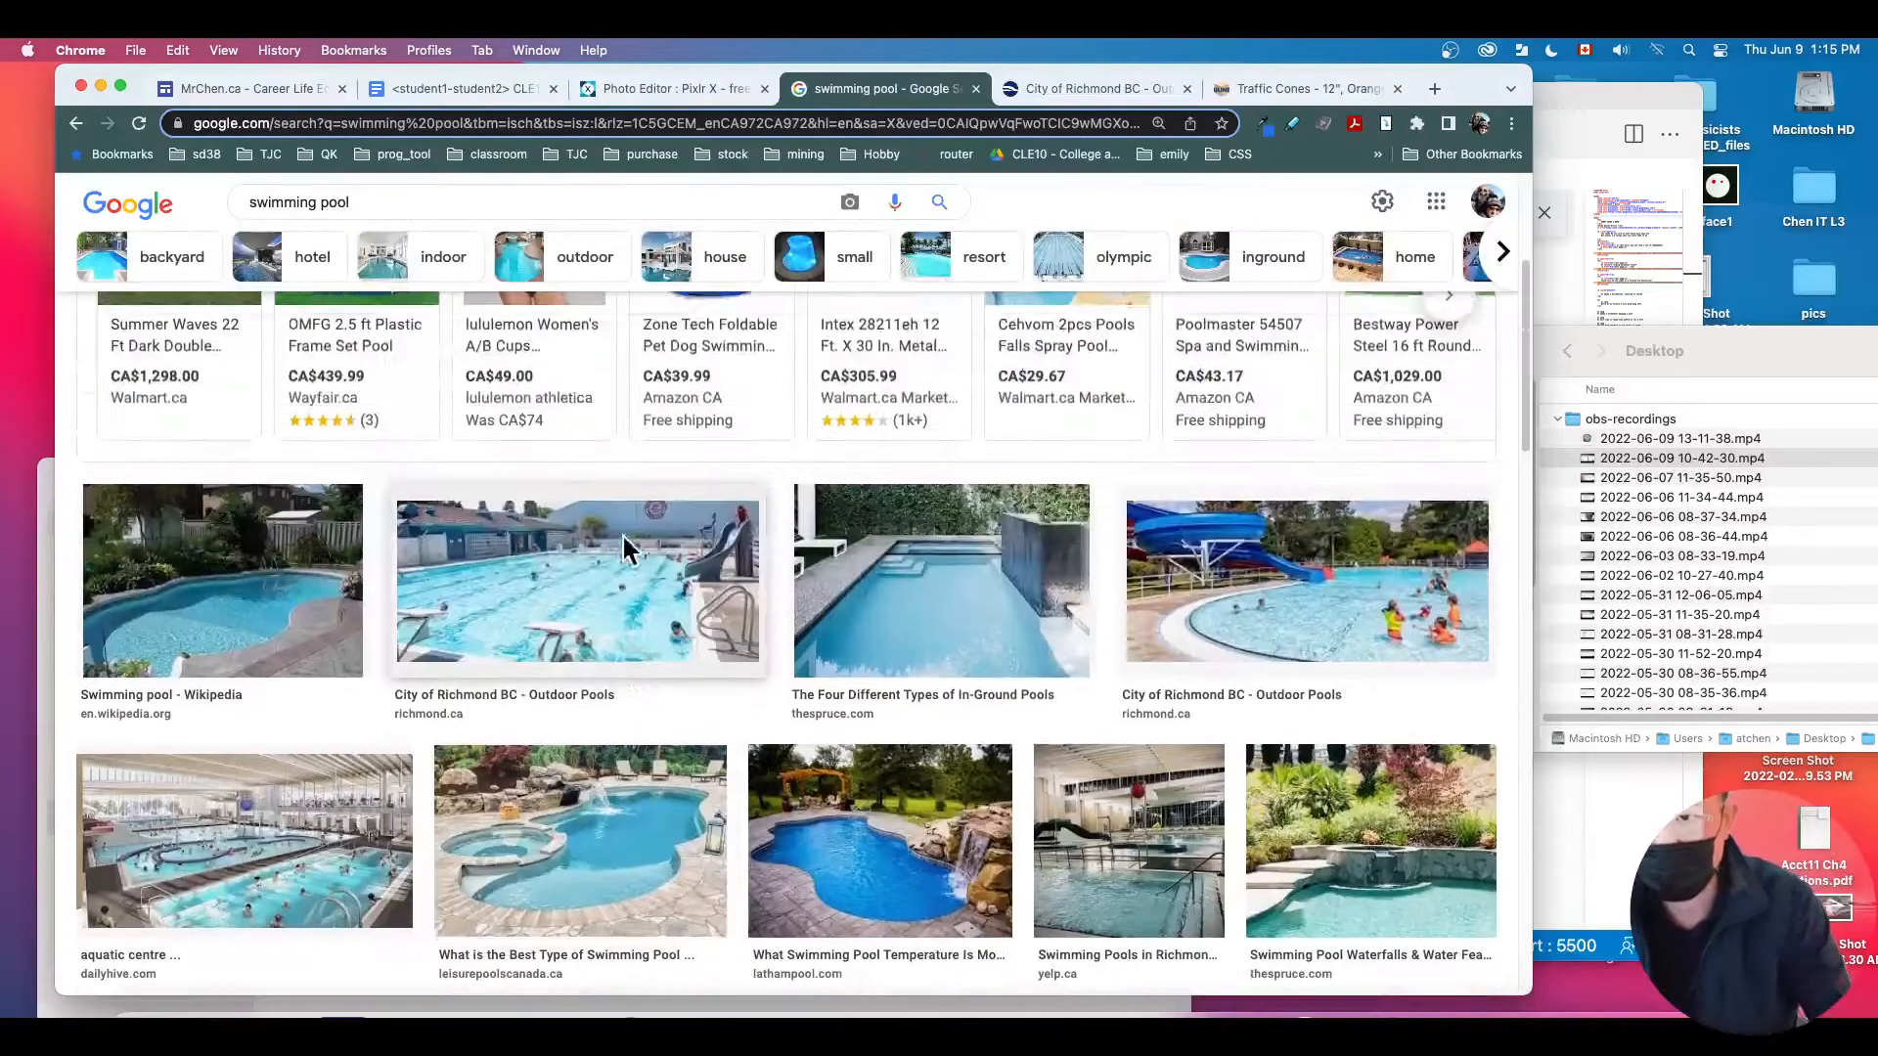
Step: Change the image search query to "indoorswimming pool" and run it
click(250, 227)
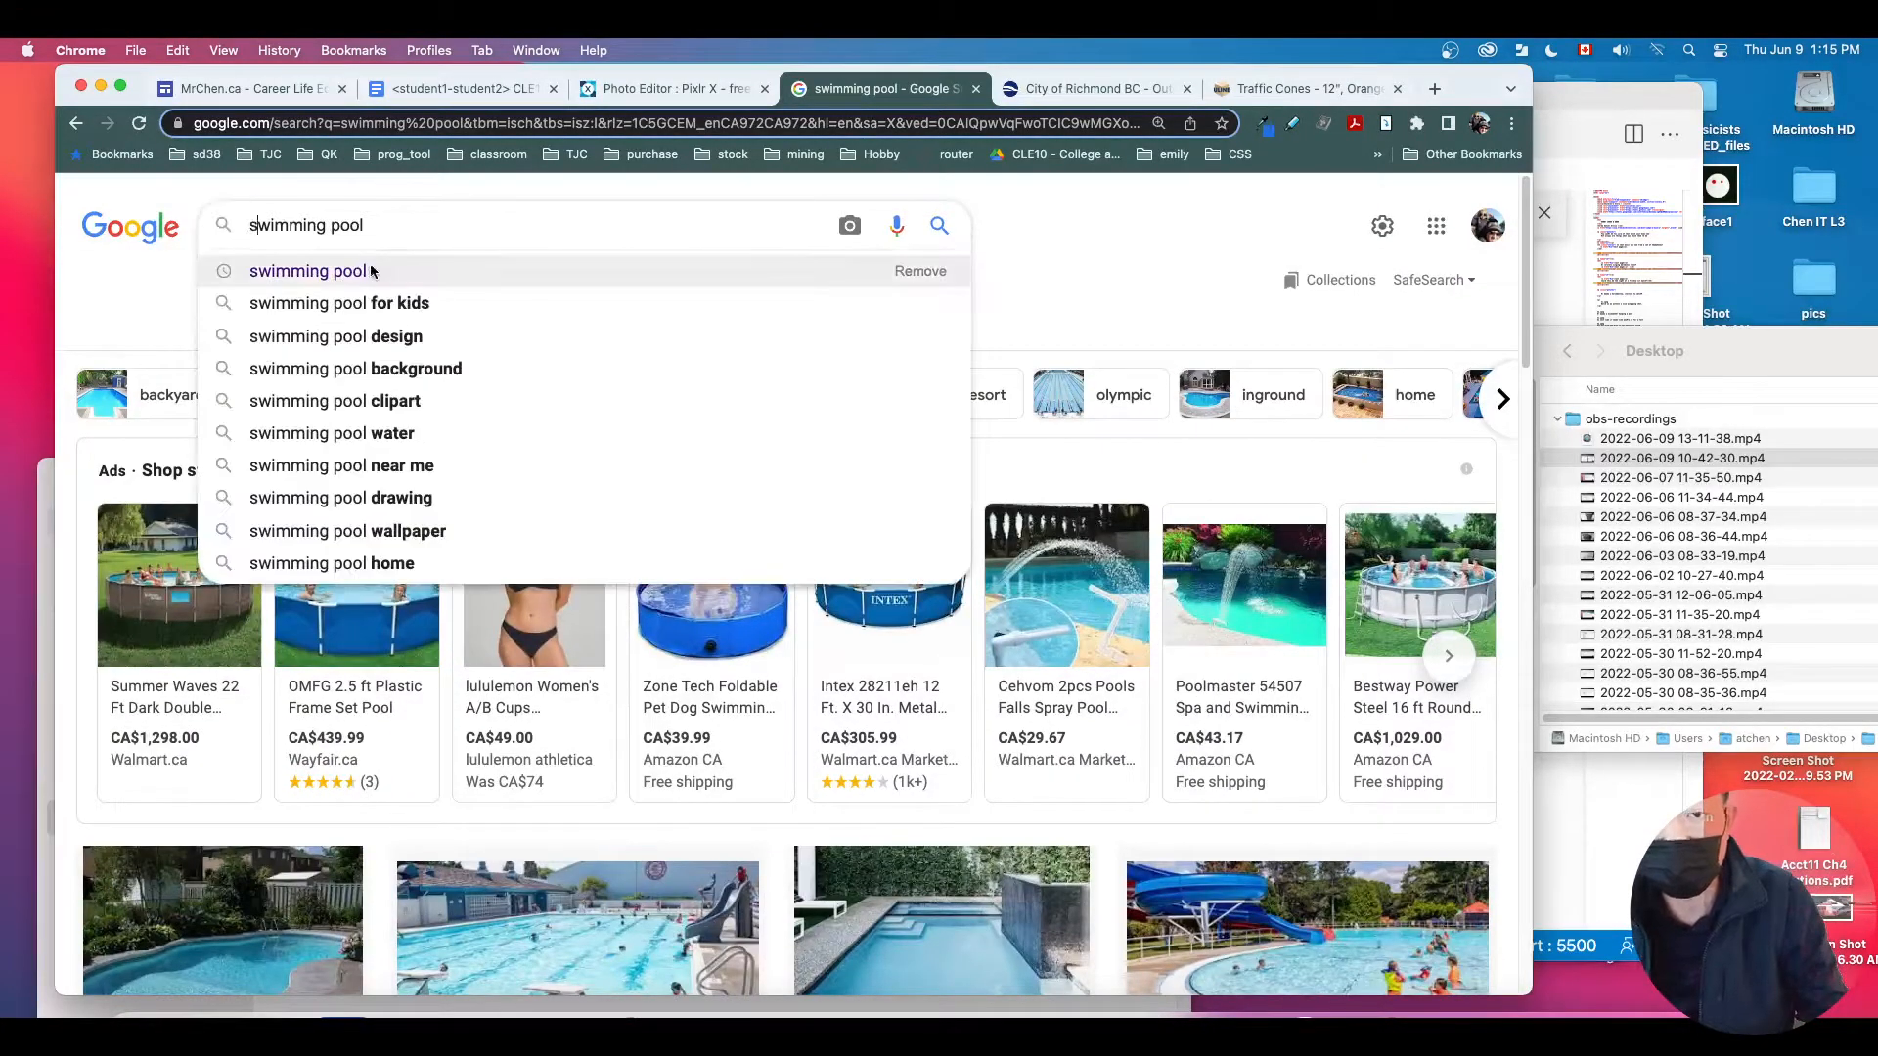
text(indoor)
key(Return)
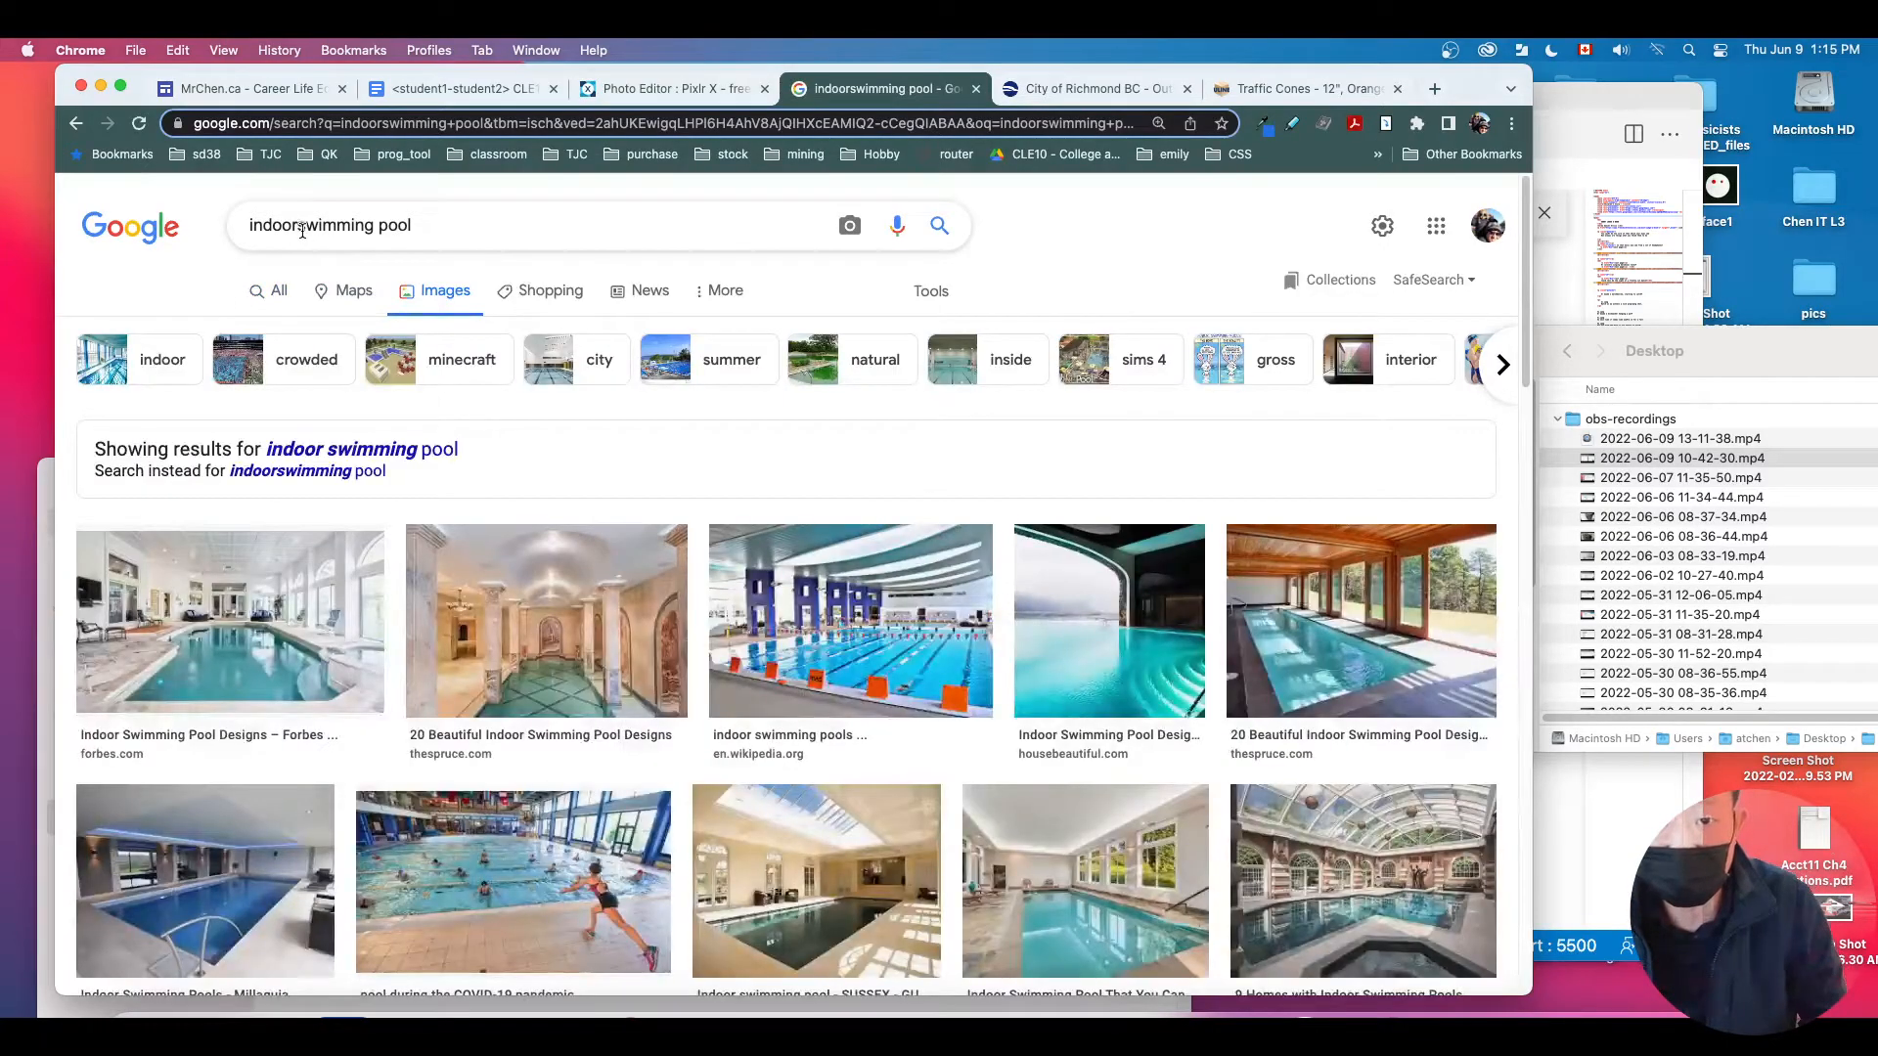
click(296, 225)
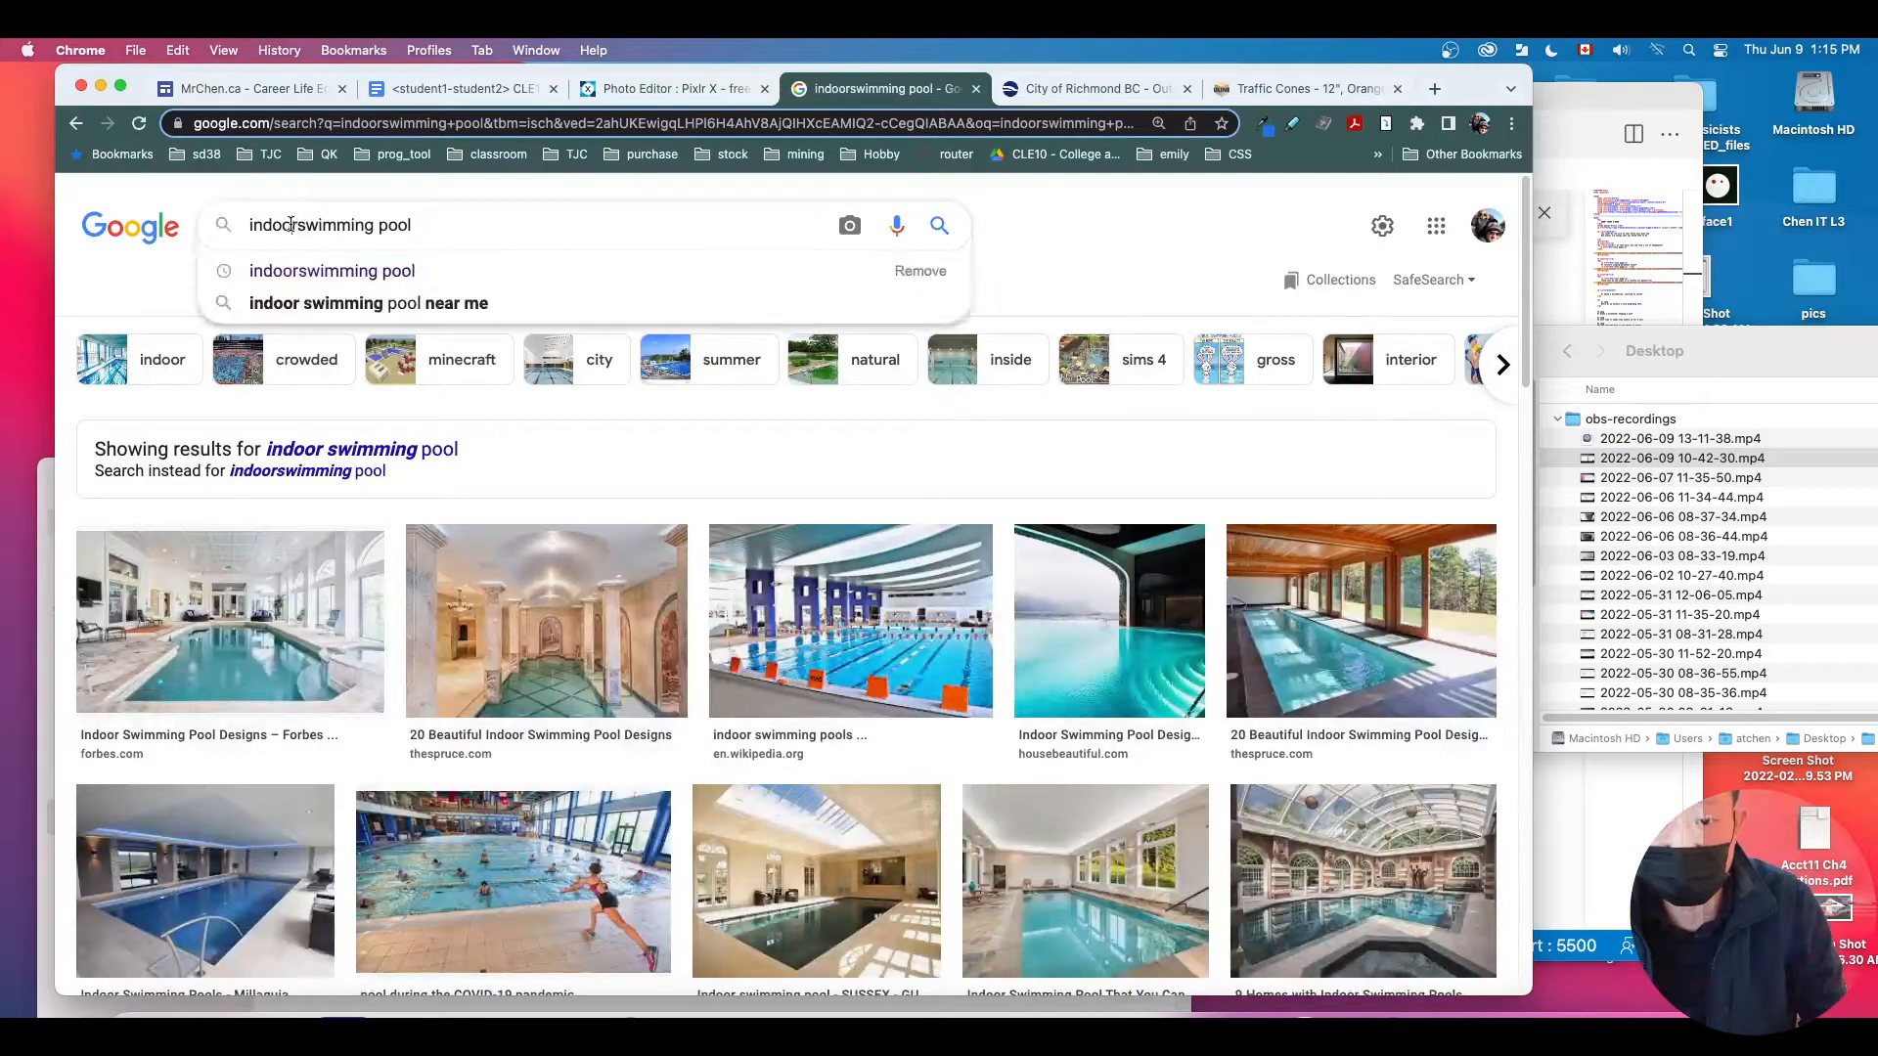
Step: Choose the Wikipedia indoor swimming pool result, open its article and enlarge the Indoor Swimming Pool photo
click(875, 638)
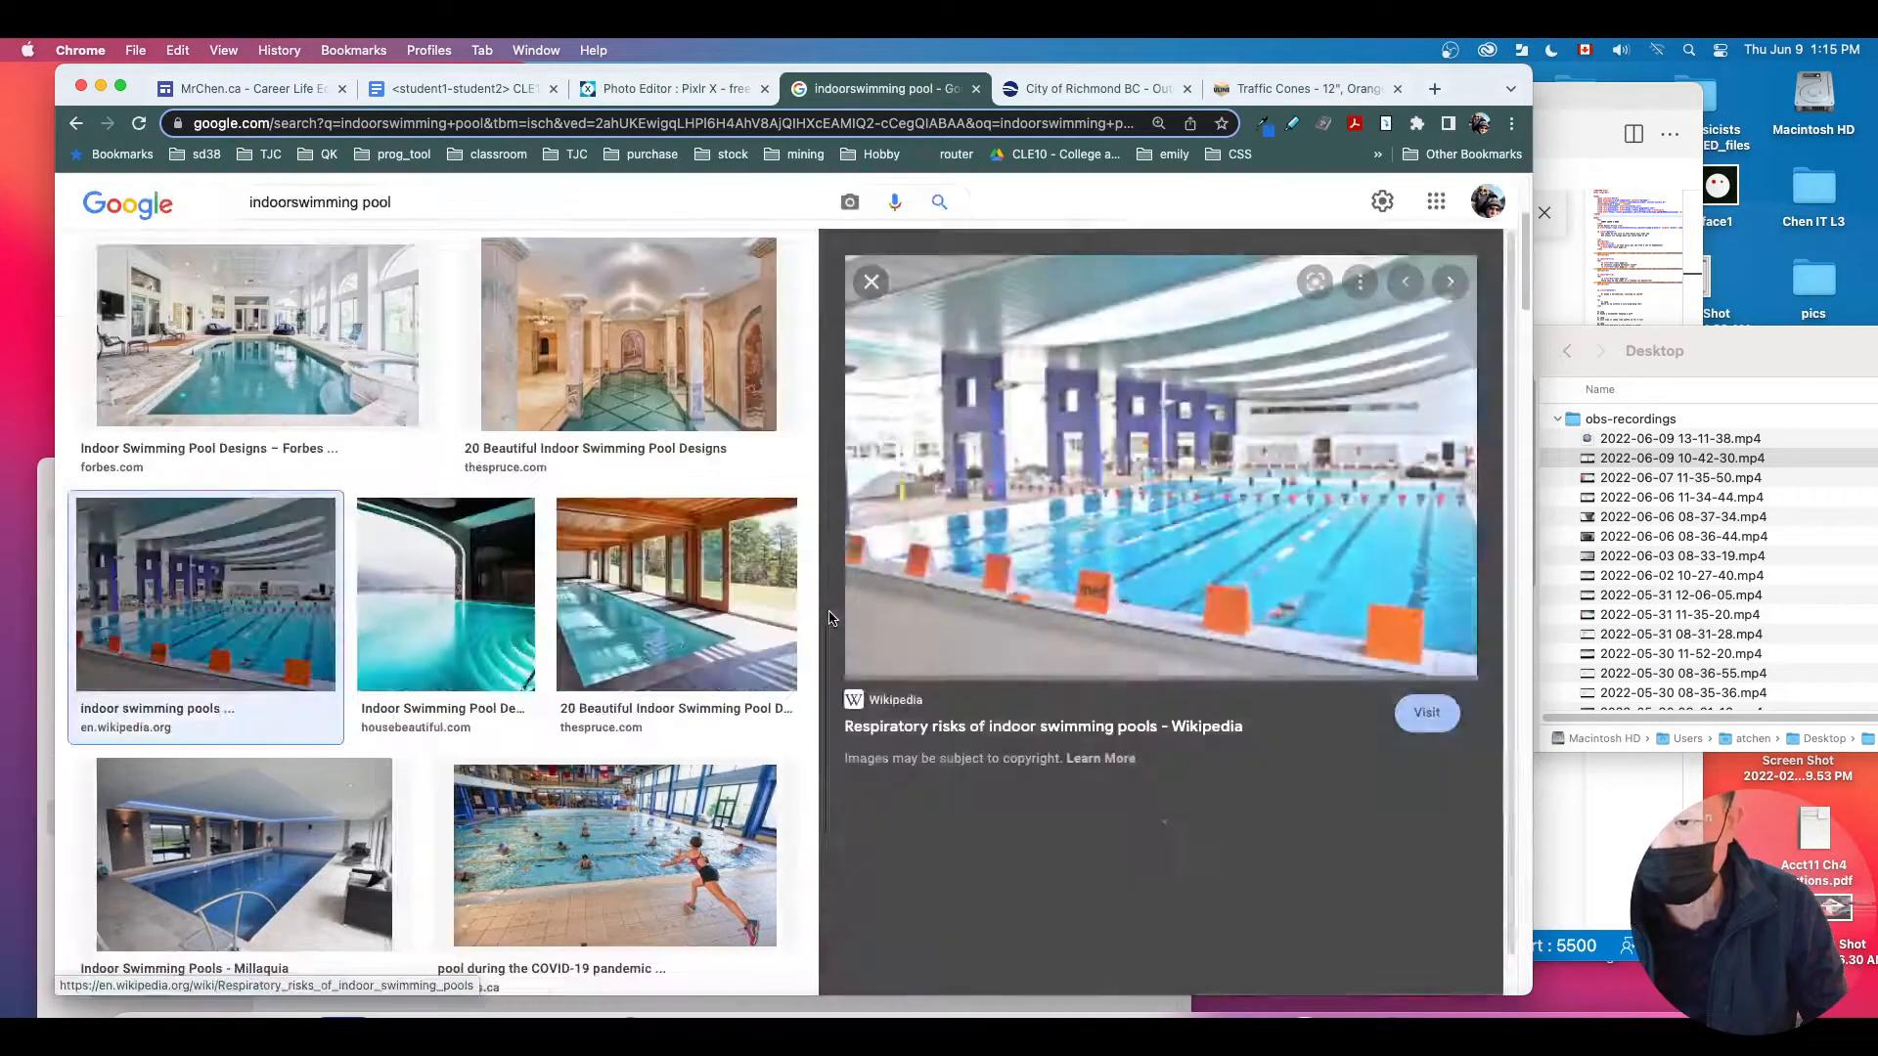
click(1098, 505)
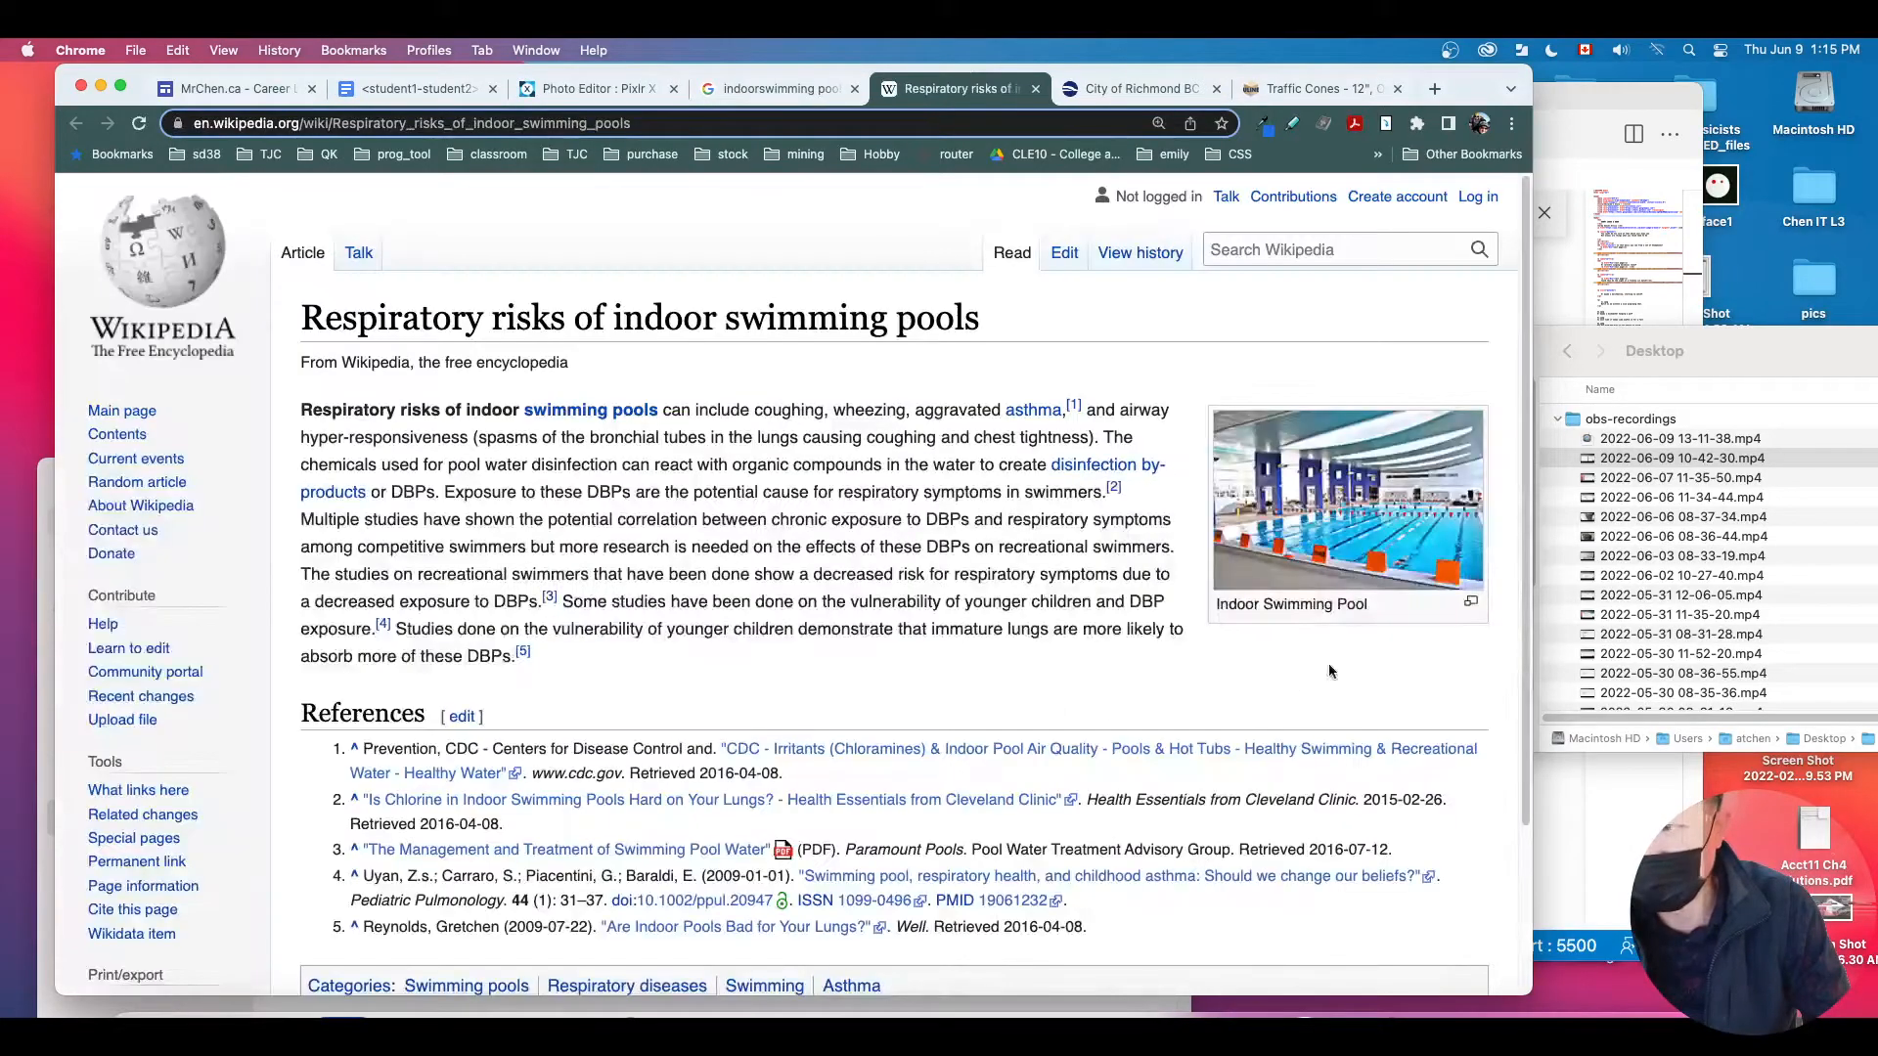
click(1363, 507)
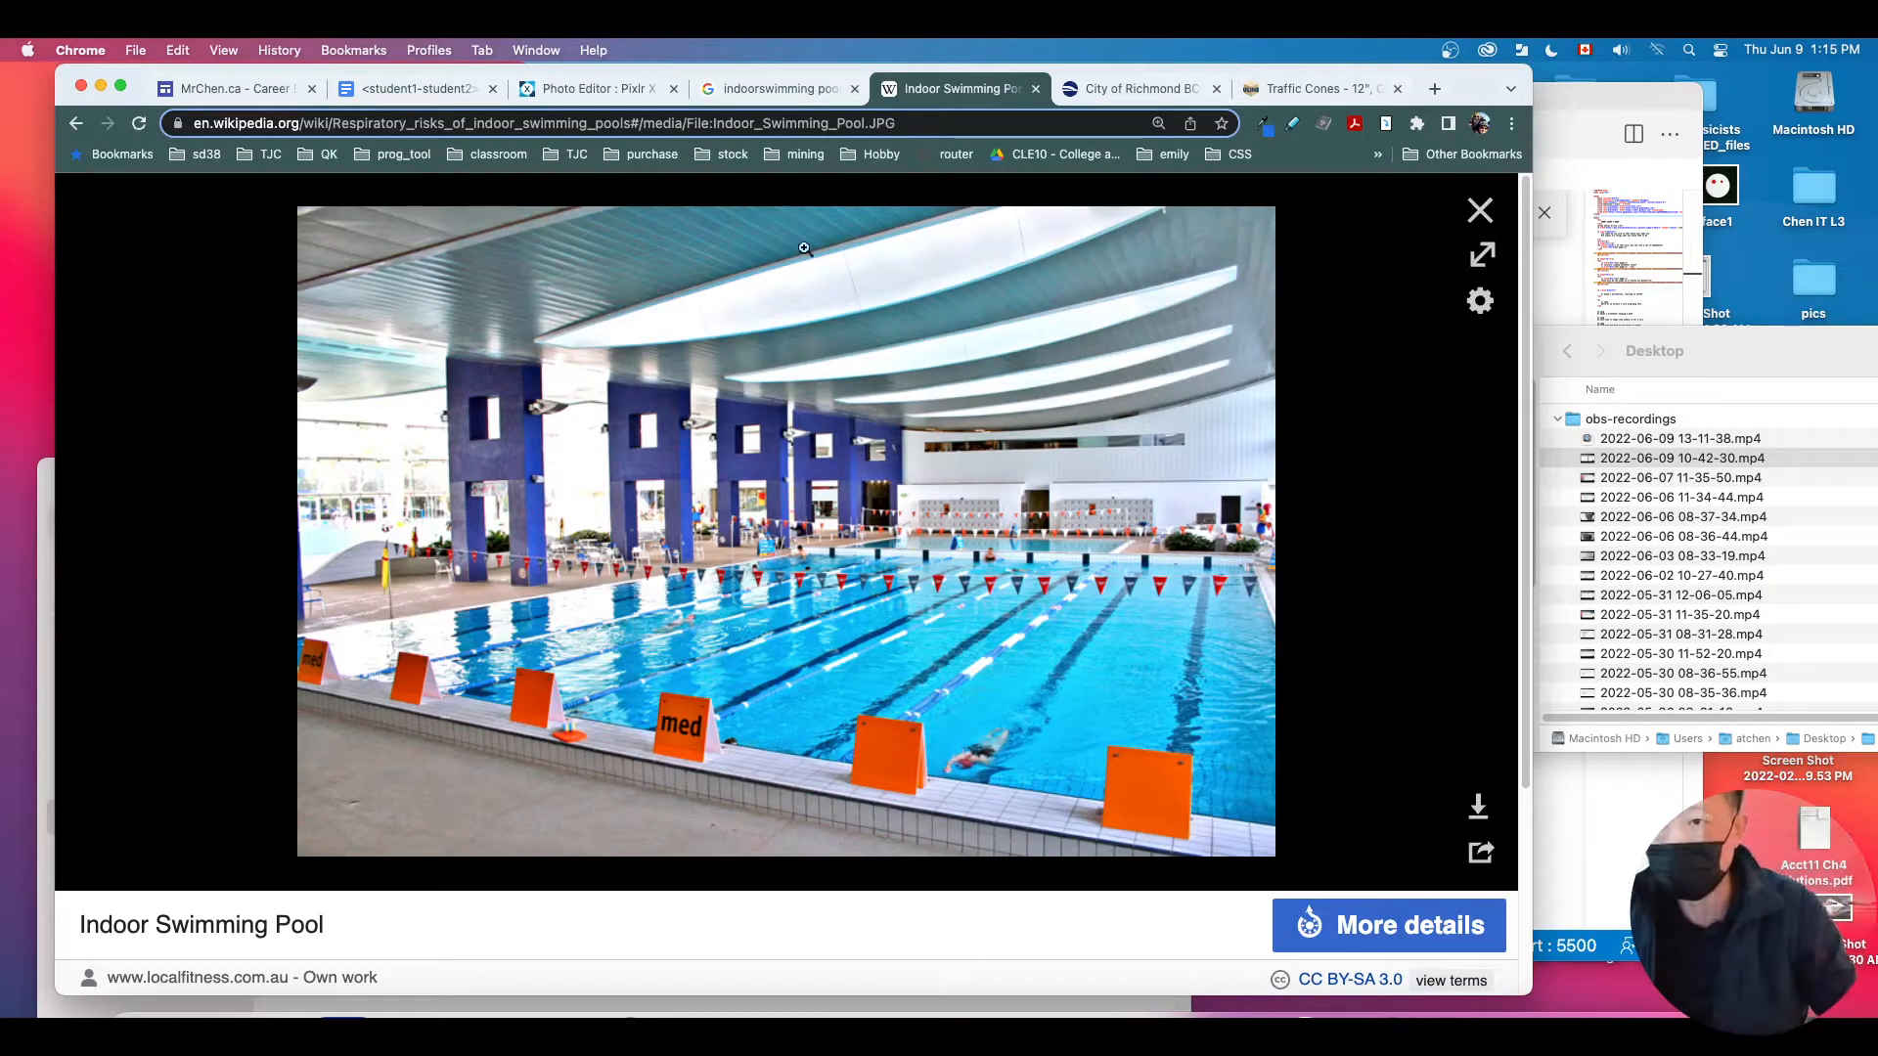
Step: In the Workplace Safety document, highlight "Cmd+Ctrl+Shift, press 4" in the screenshot instructions in yellow
click(419, 88)
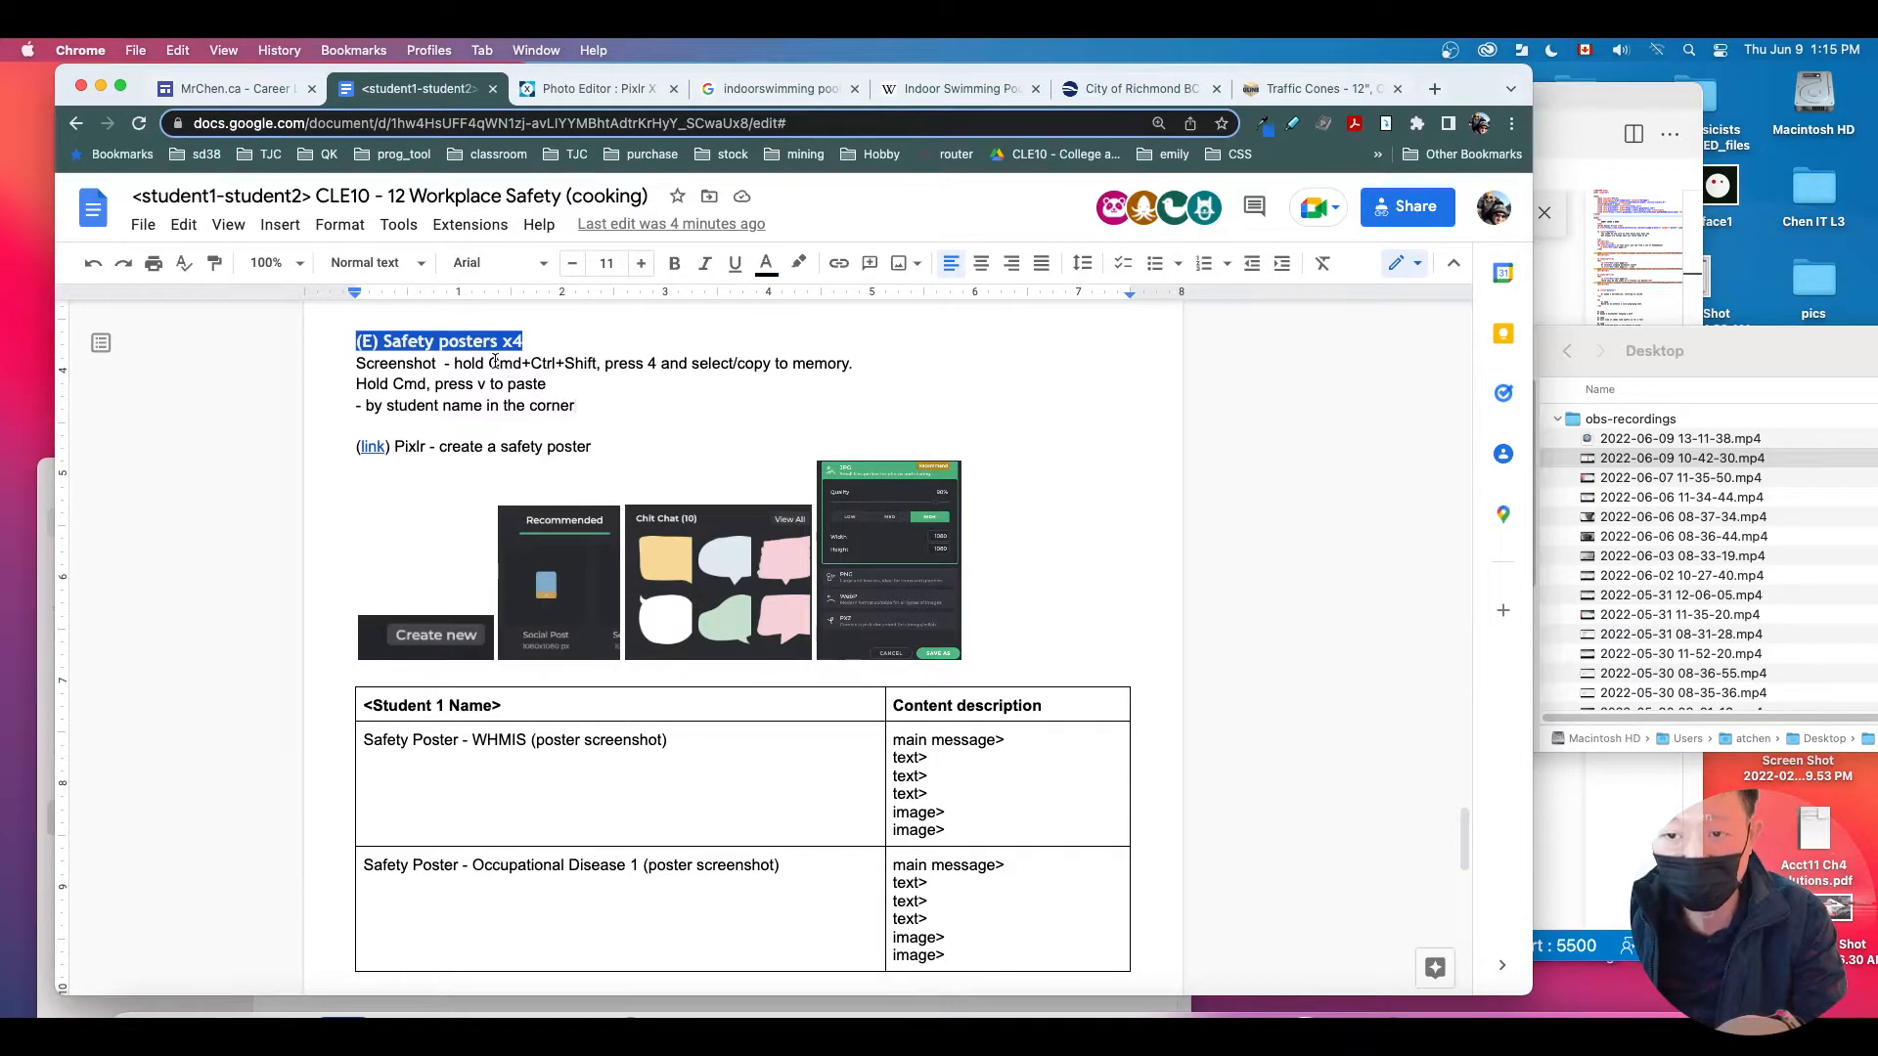
drag(488, 365, 600, 365)
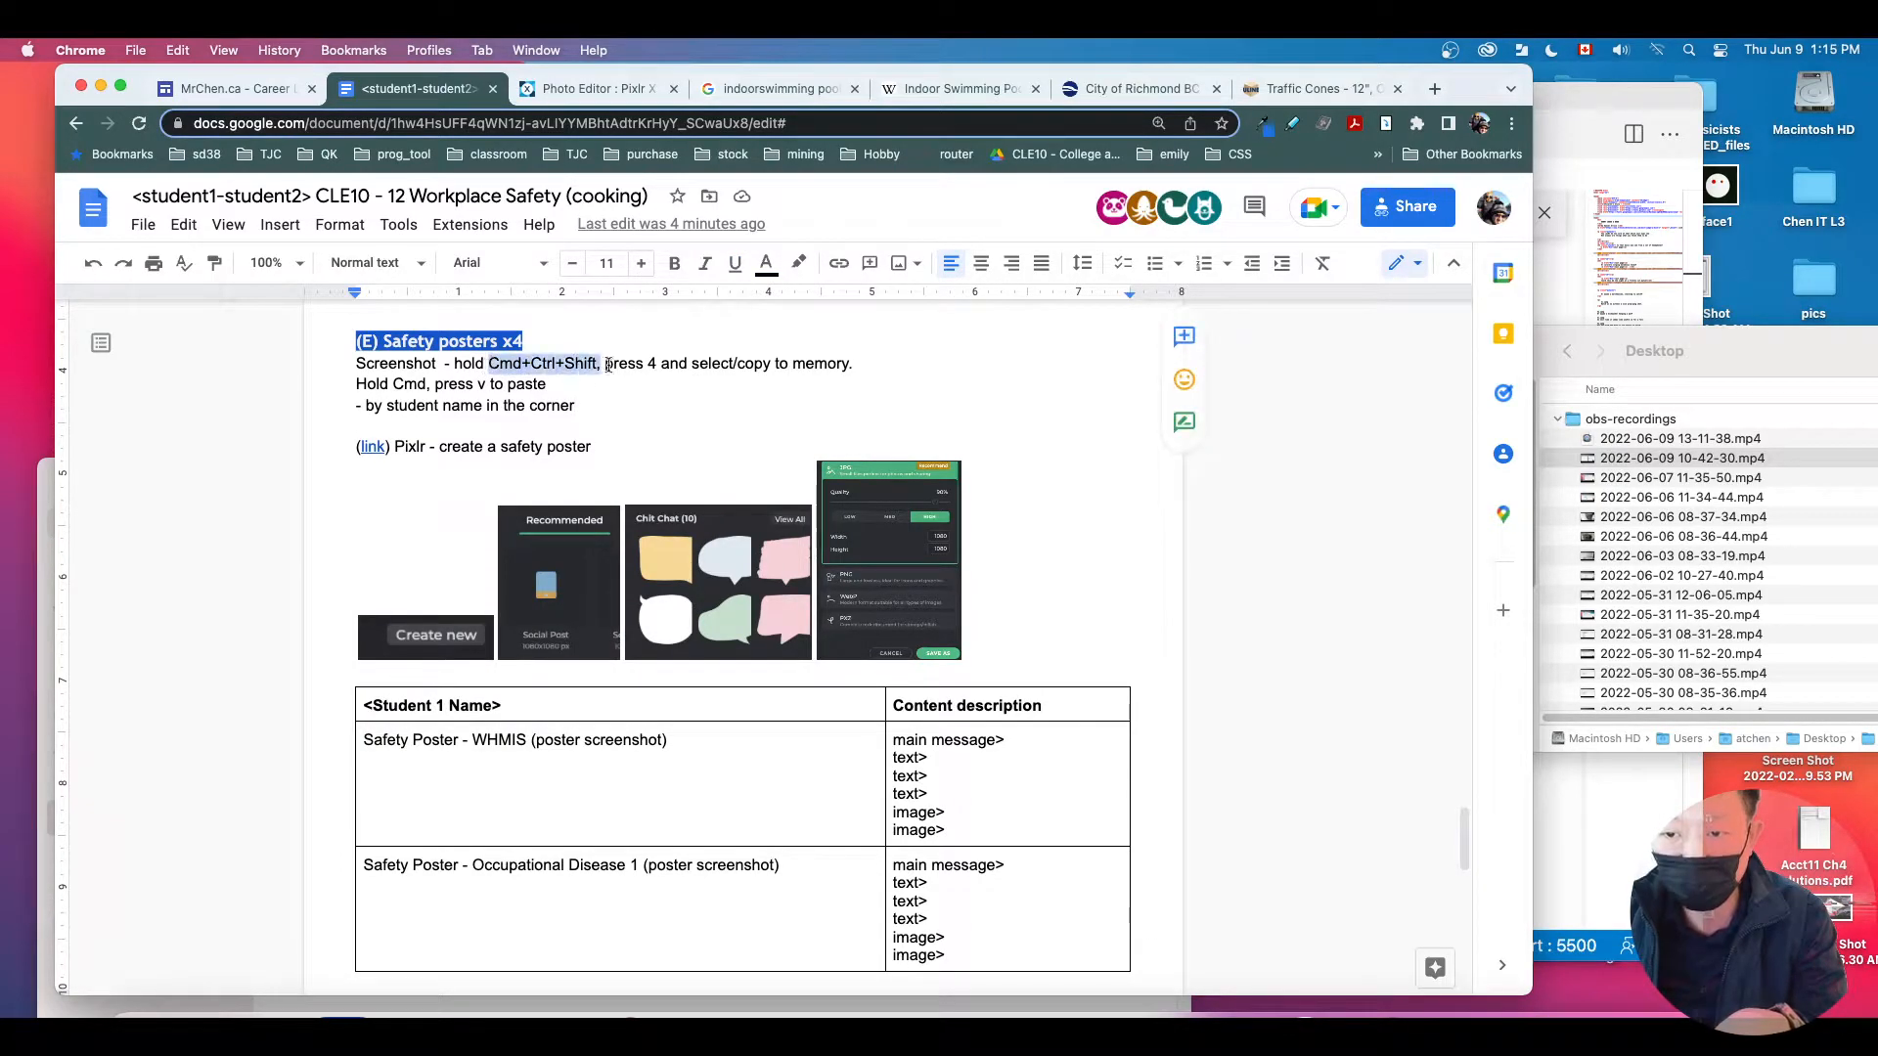
click(798, 266)
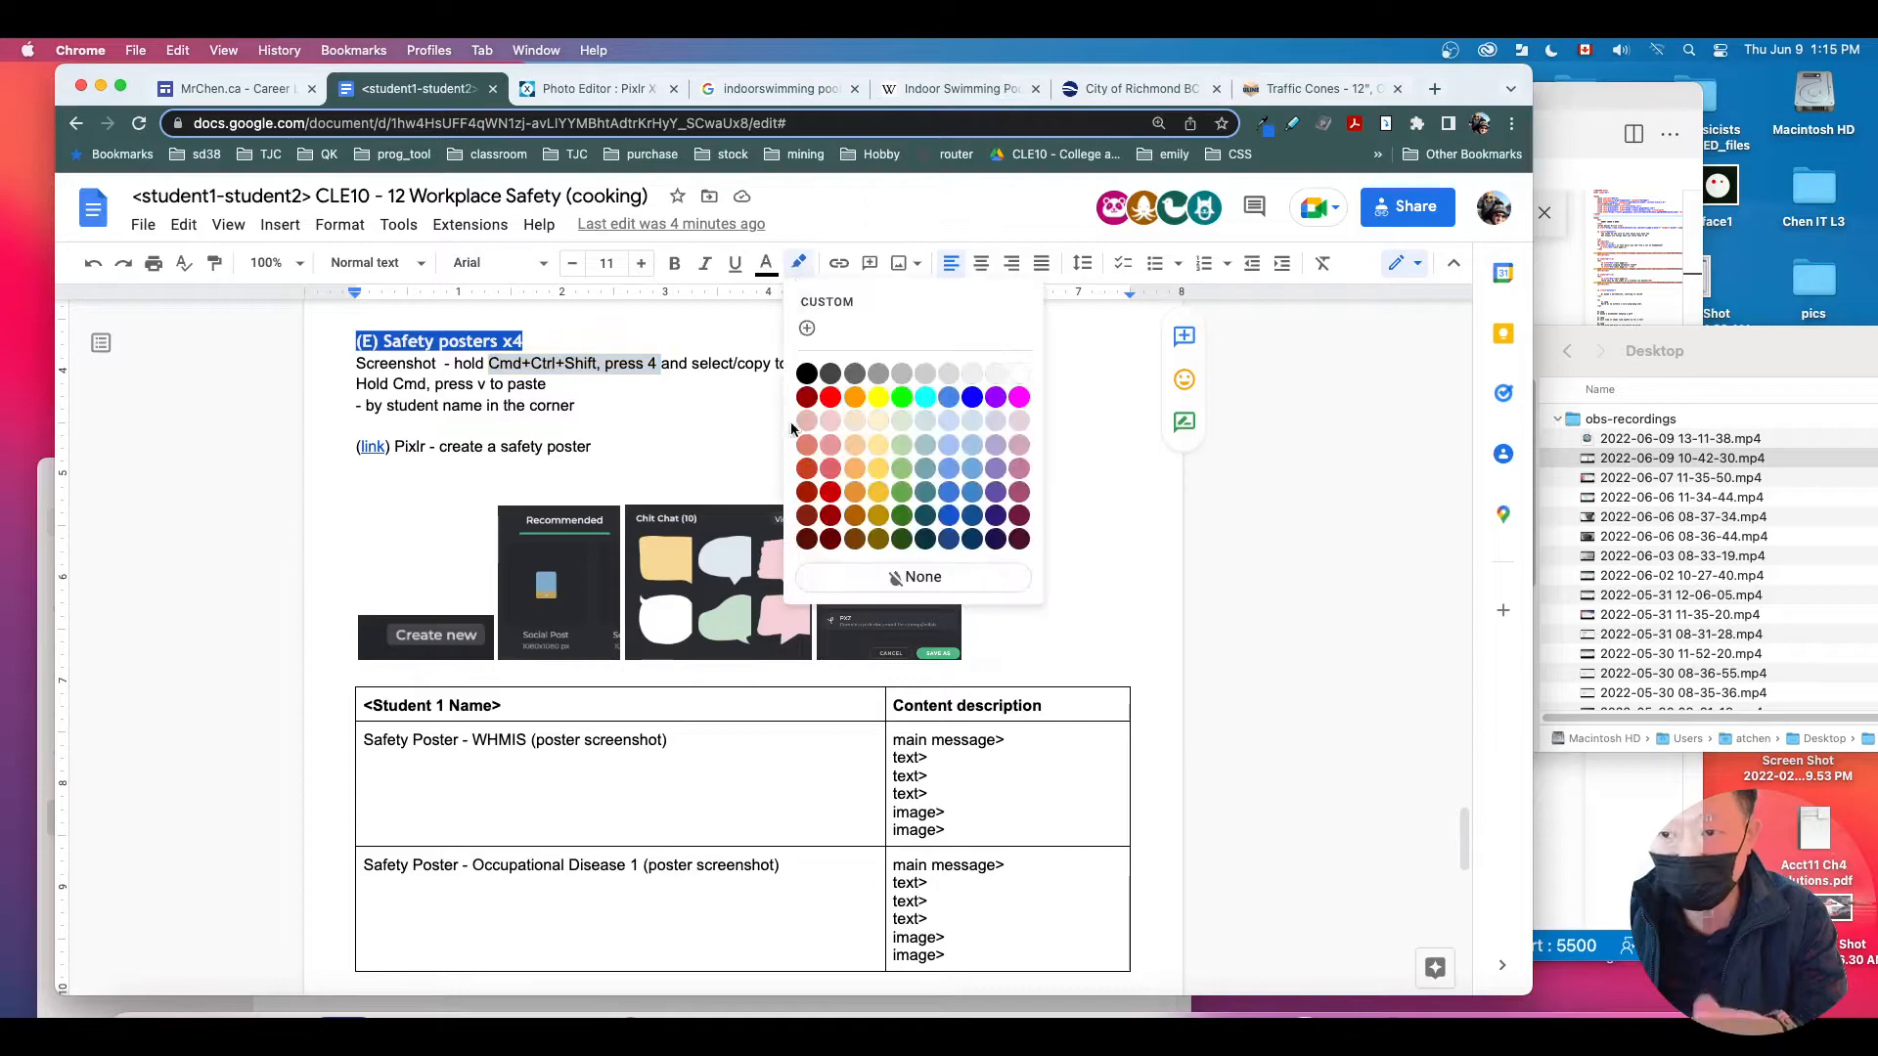
click(878, 398)
Step: Capture a screenshot of the whole enlarged indoor pool photo on Wikipedia to the clipboard
click(598, 90)
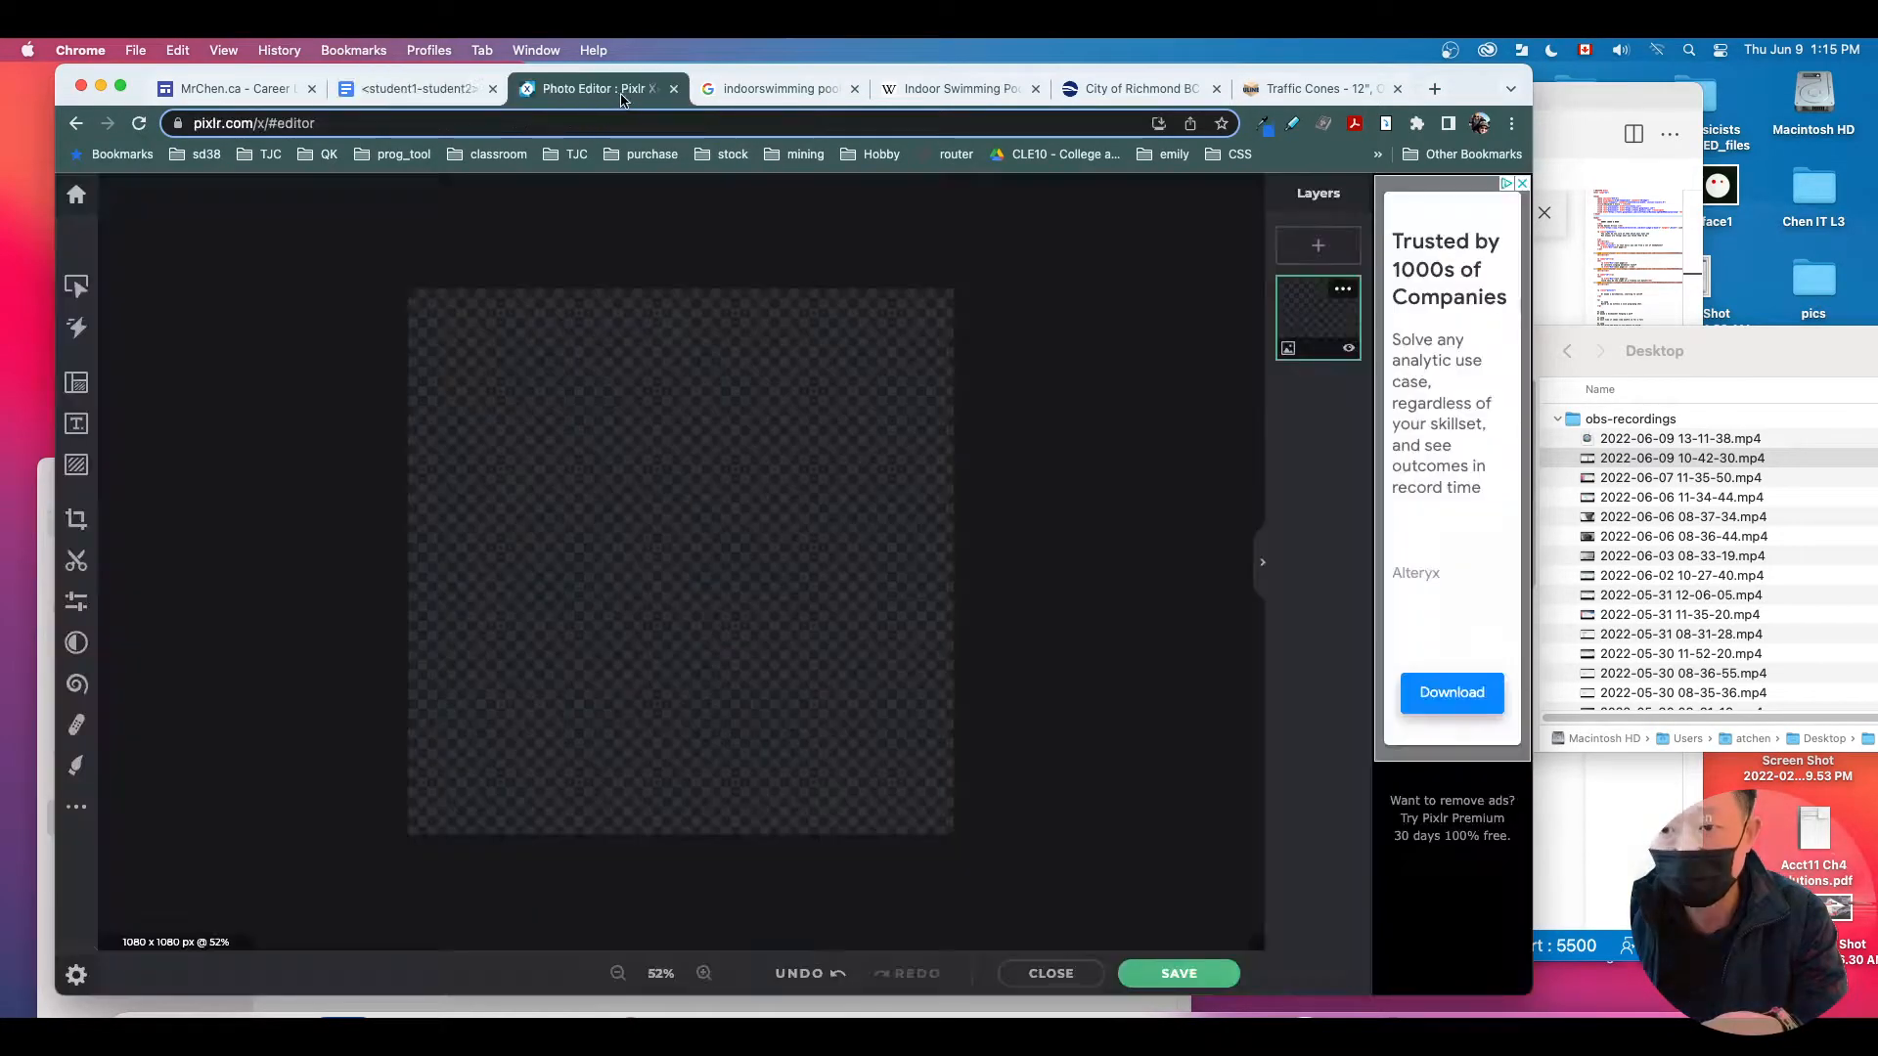
click(953, 88)
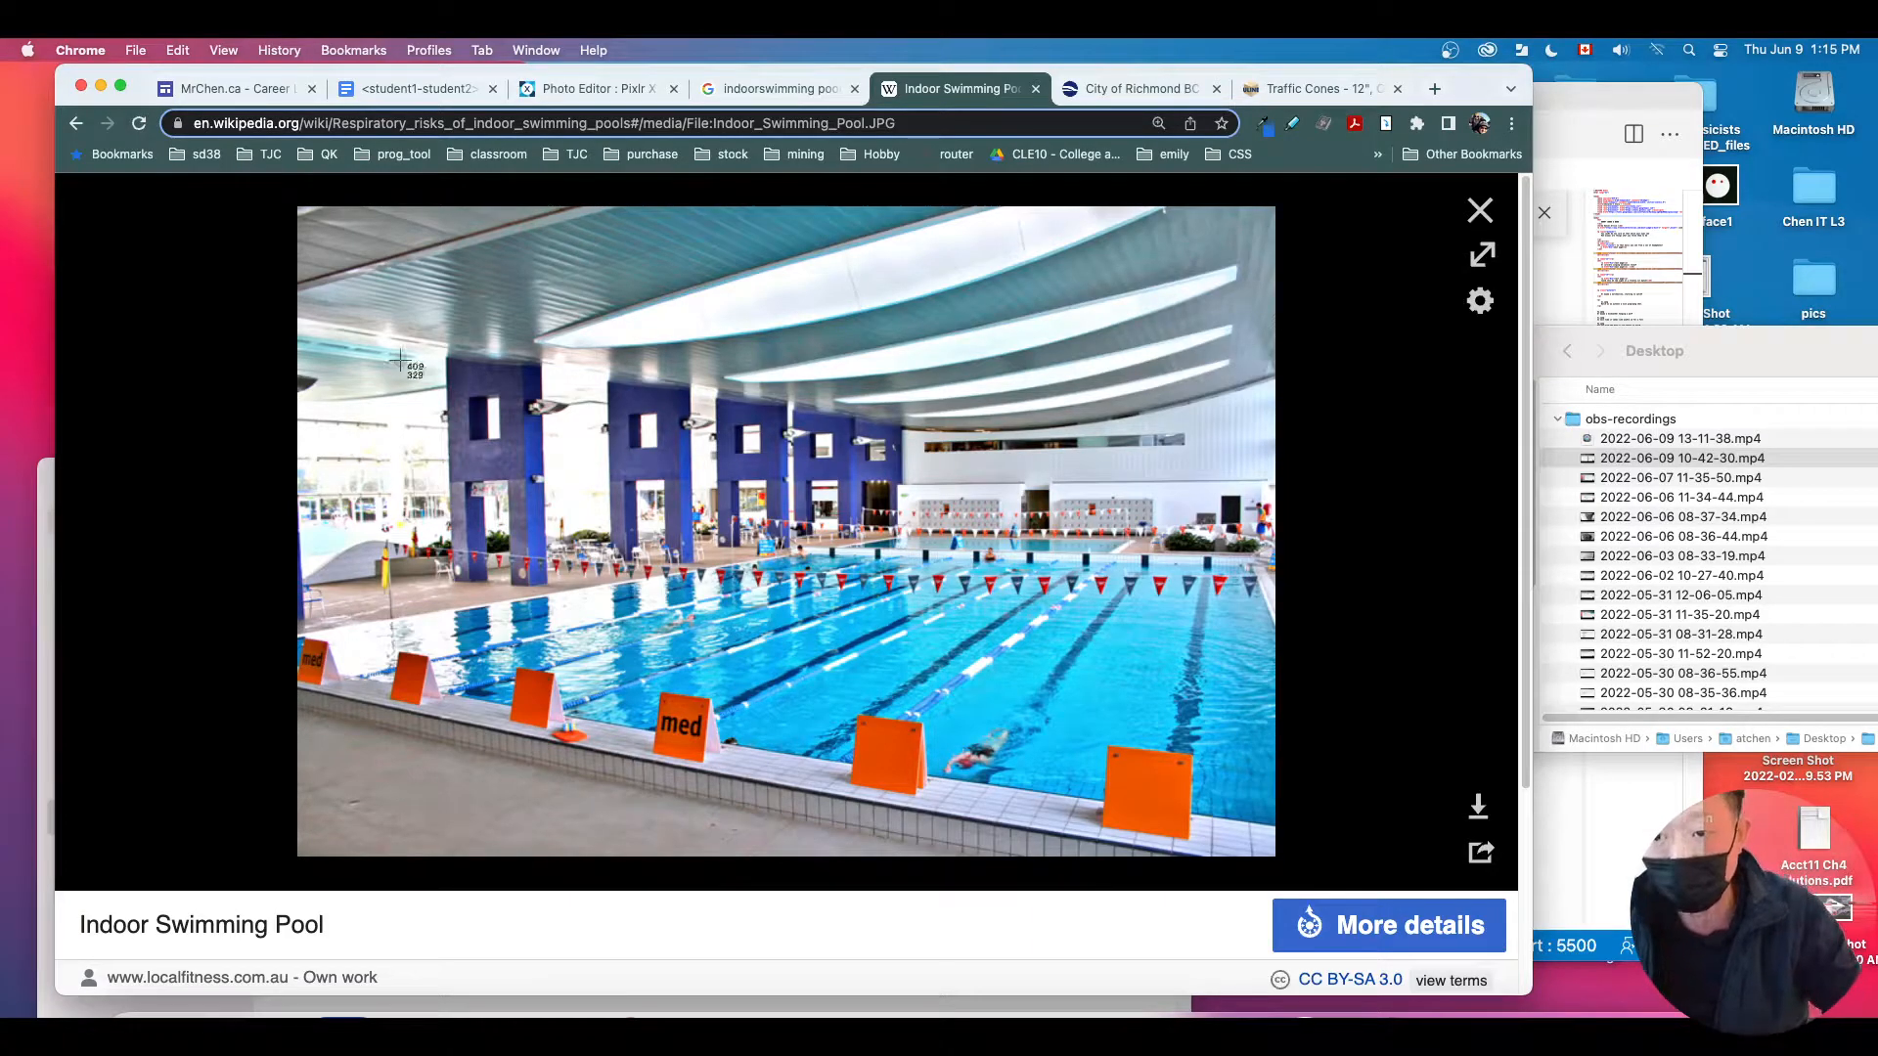
drag(299, 208, 1269, 854)
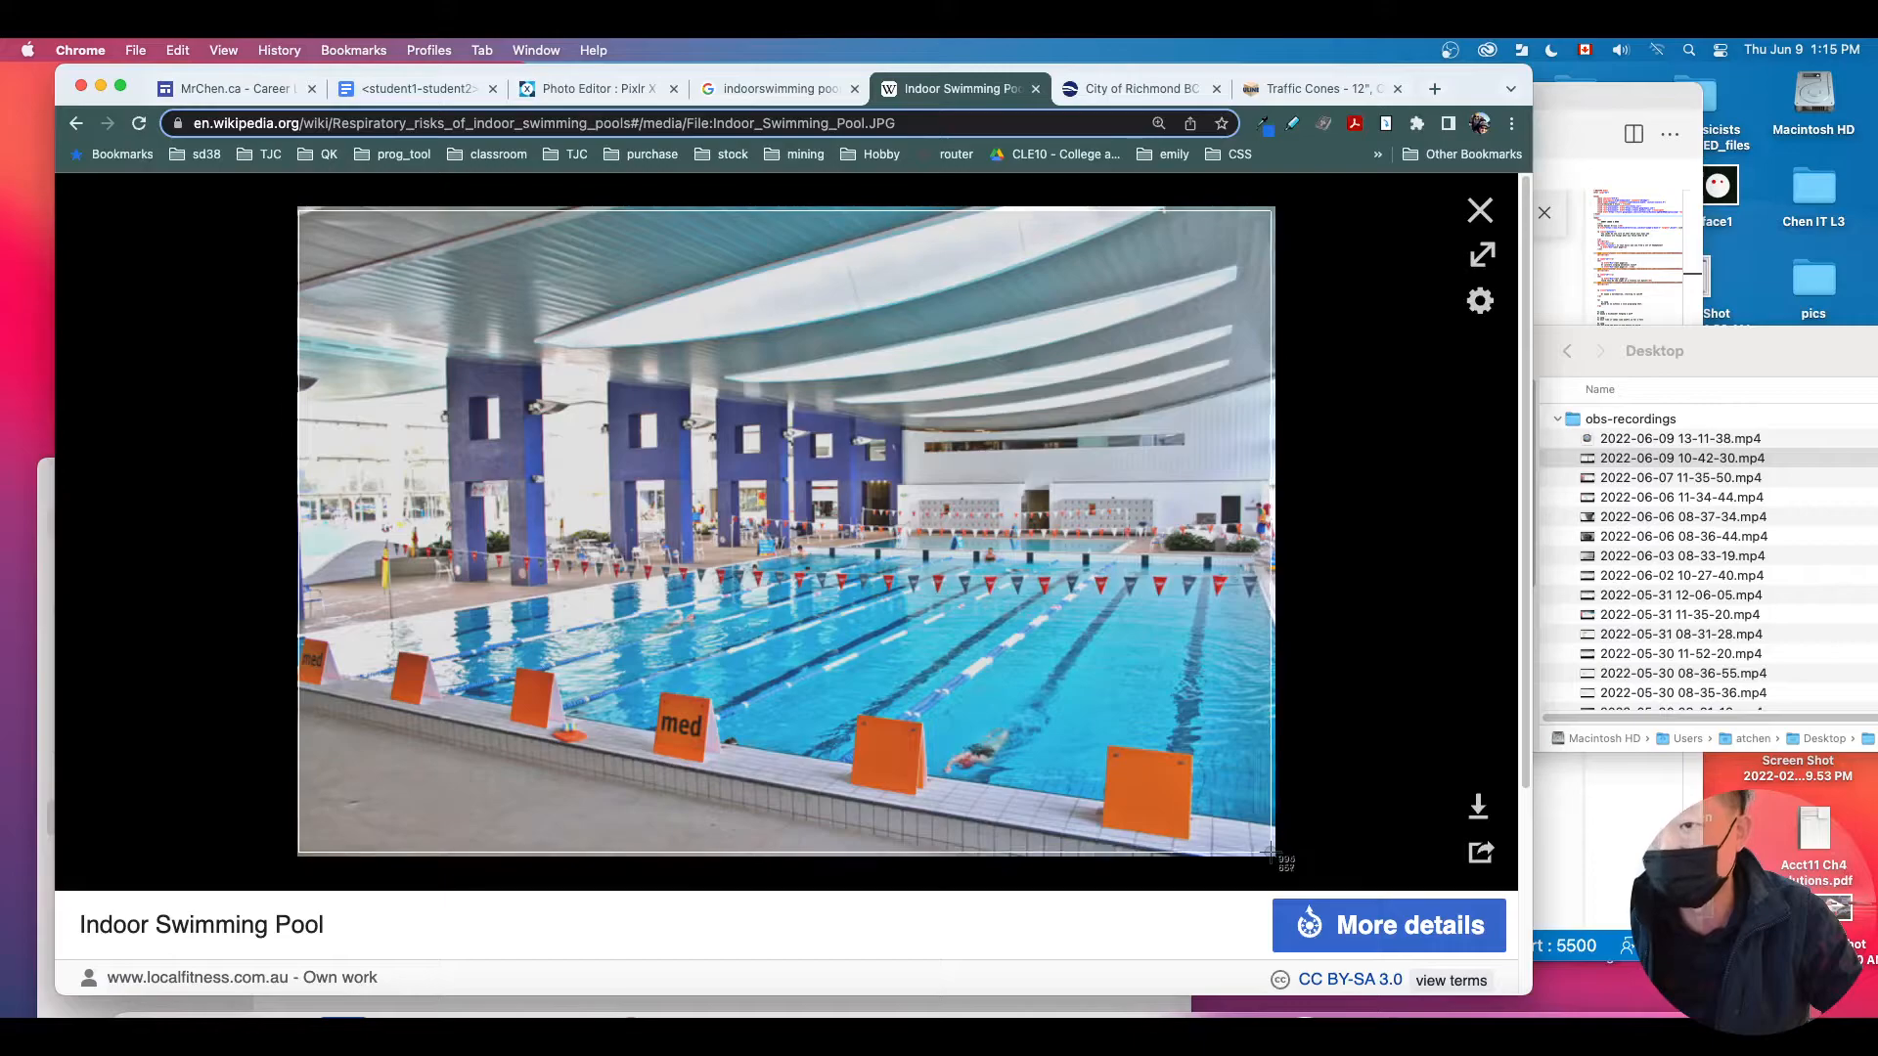
Step: Switch to Pixlr X and paste the captured pool photo onto the blank canvas as a new layer
click(592, 88)
click(1056, 619)
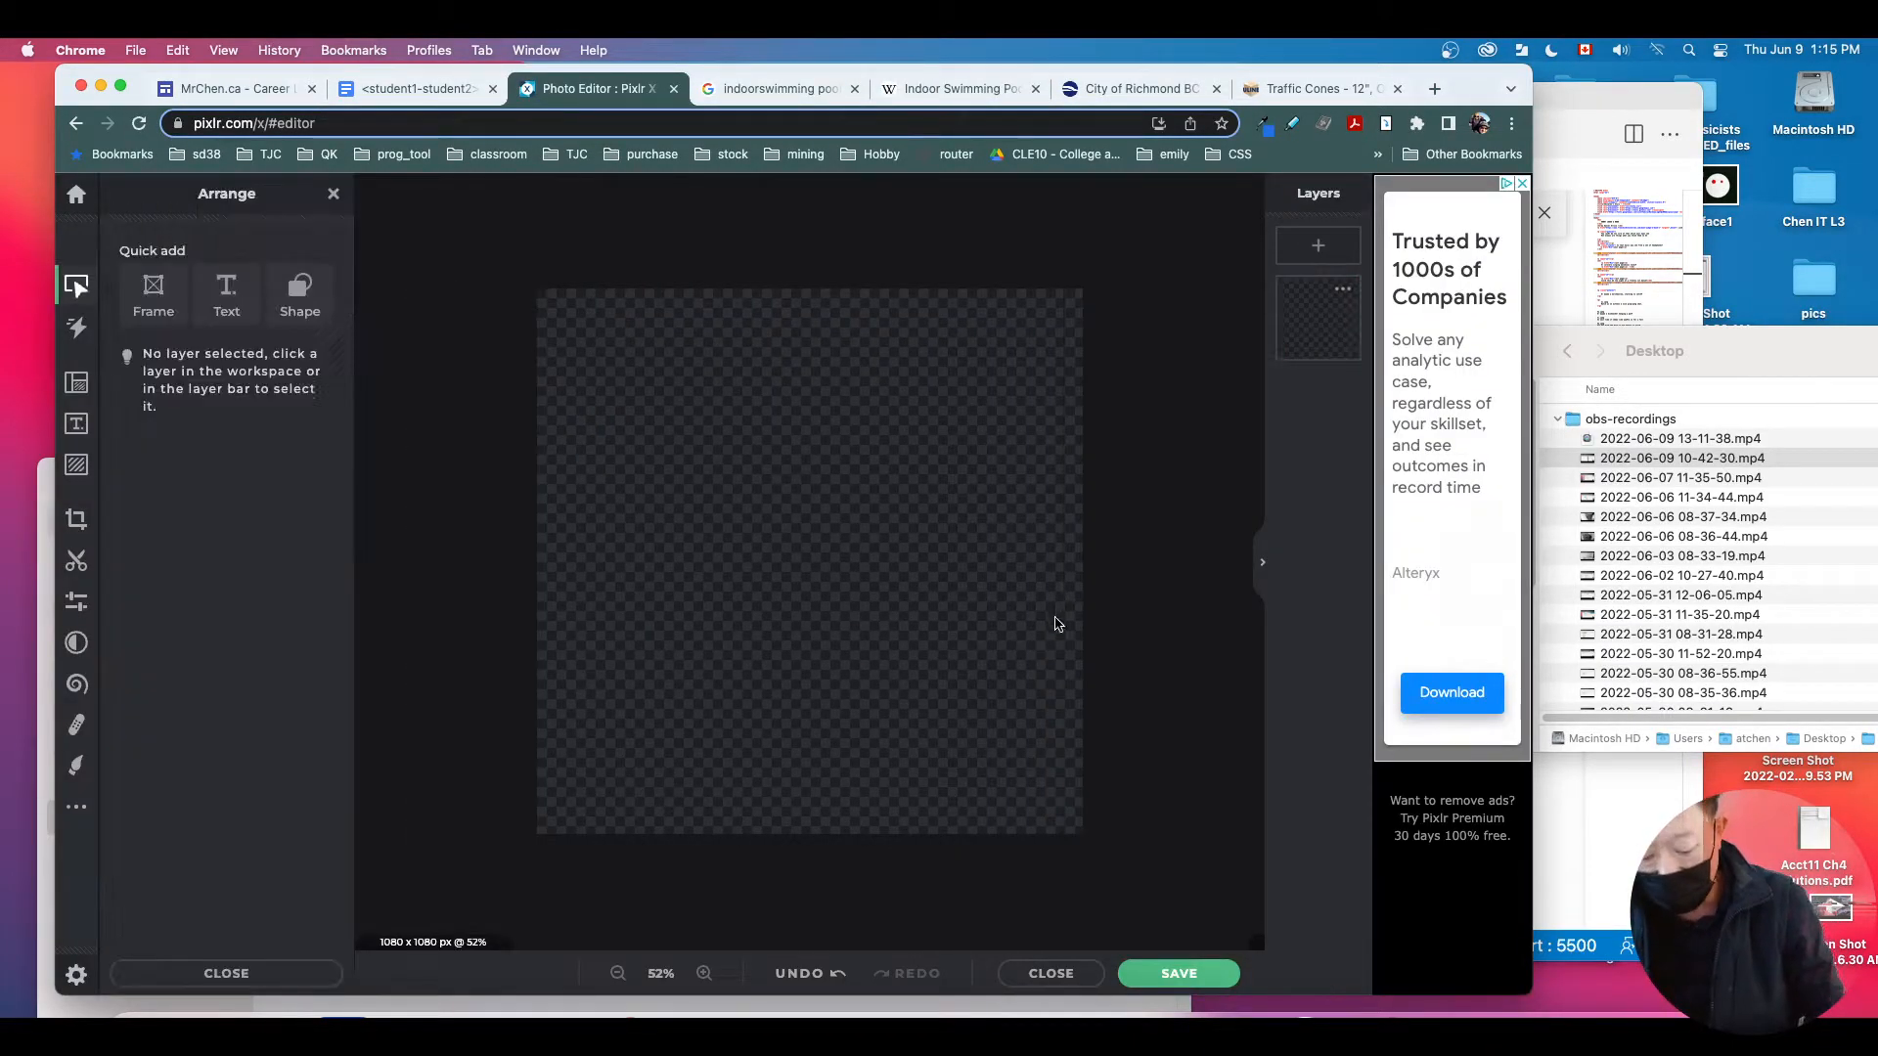
key(super+v)
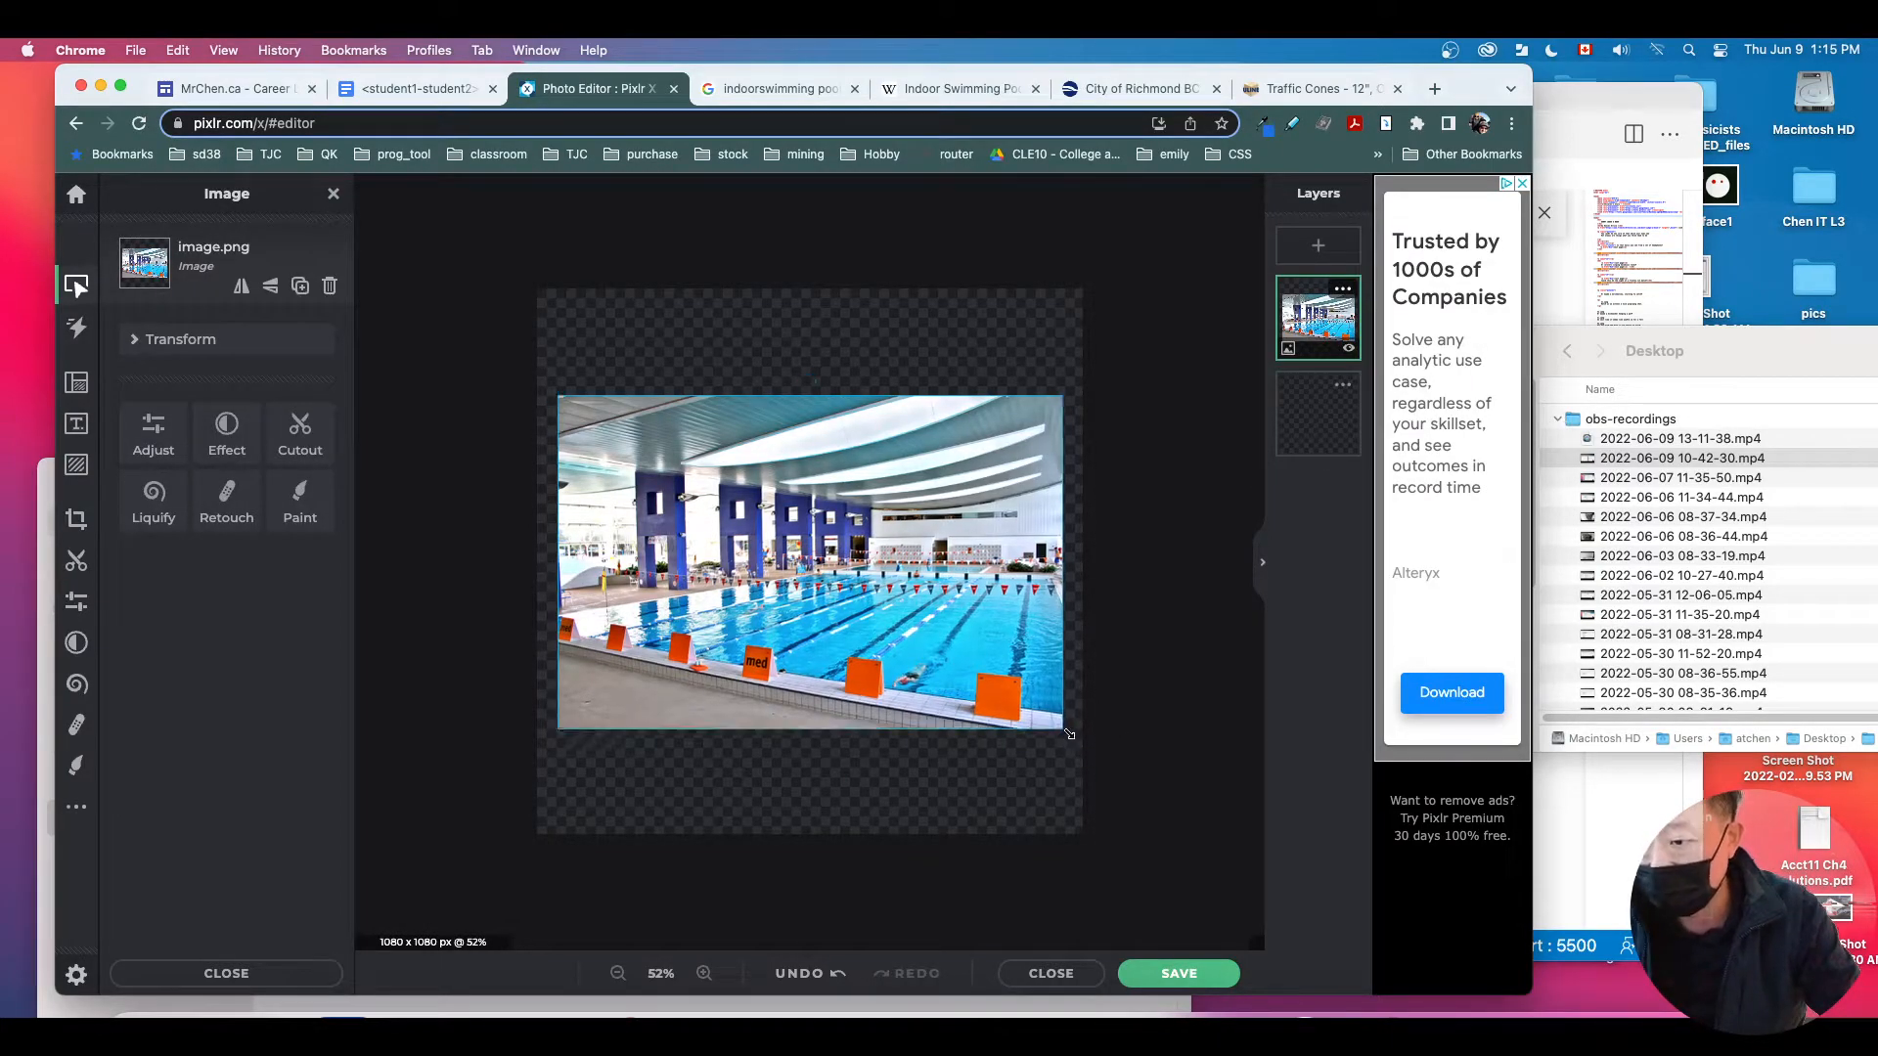
Step: Enlarge and position the pool photo so it covers the entire square canvas, and deselect it
drag(1063, 730, 1144, 781)
drag(559, 396, 355, 257)
drag(1143, 784, 1254, 901)
mouse_move(750, 656)
mouse_down()
mouse_move(951, 694)
mouse_move(842, 677)
mouse_move(921, 665)
mouse_move(746, 667)
mouse_up()
click(437, 770)
click(872, 239)
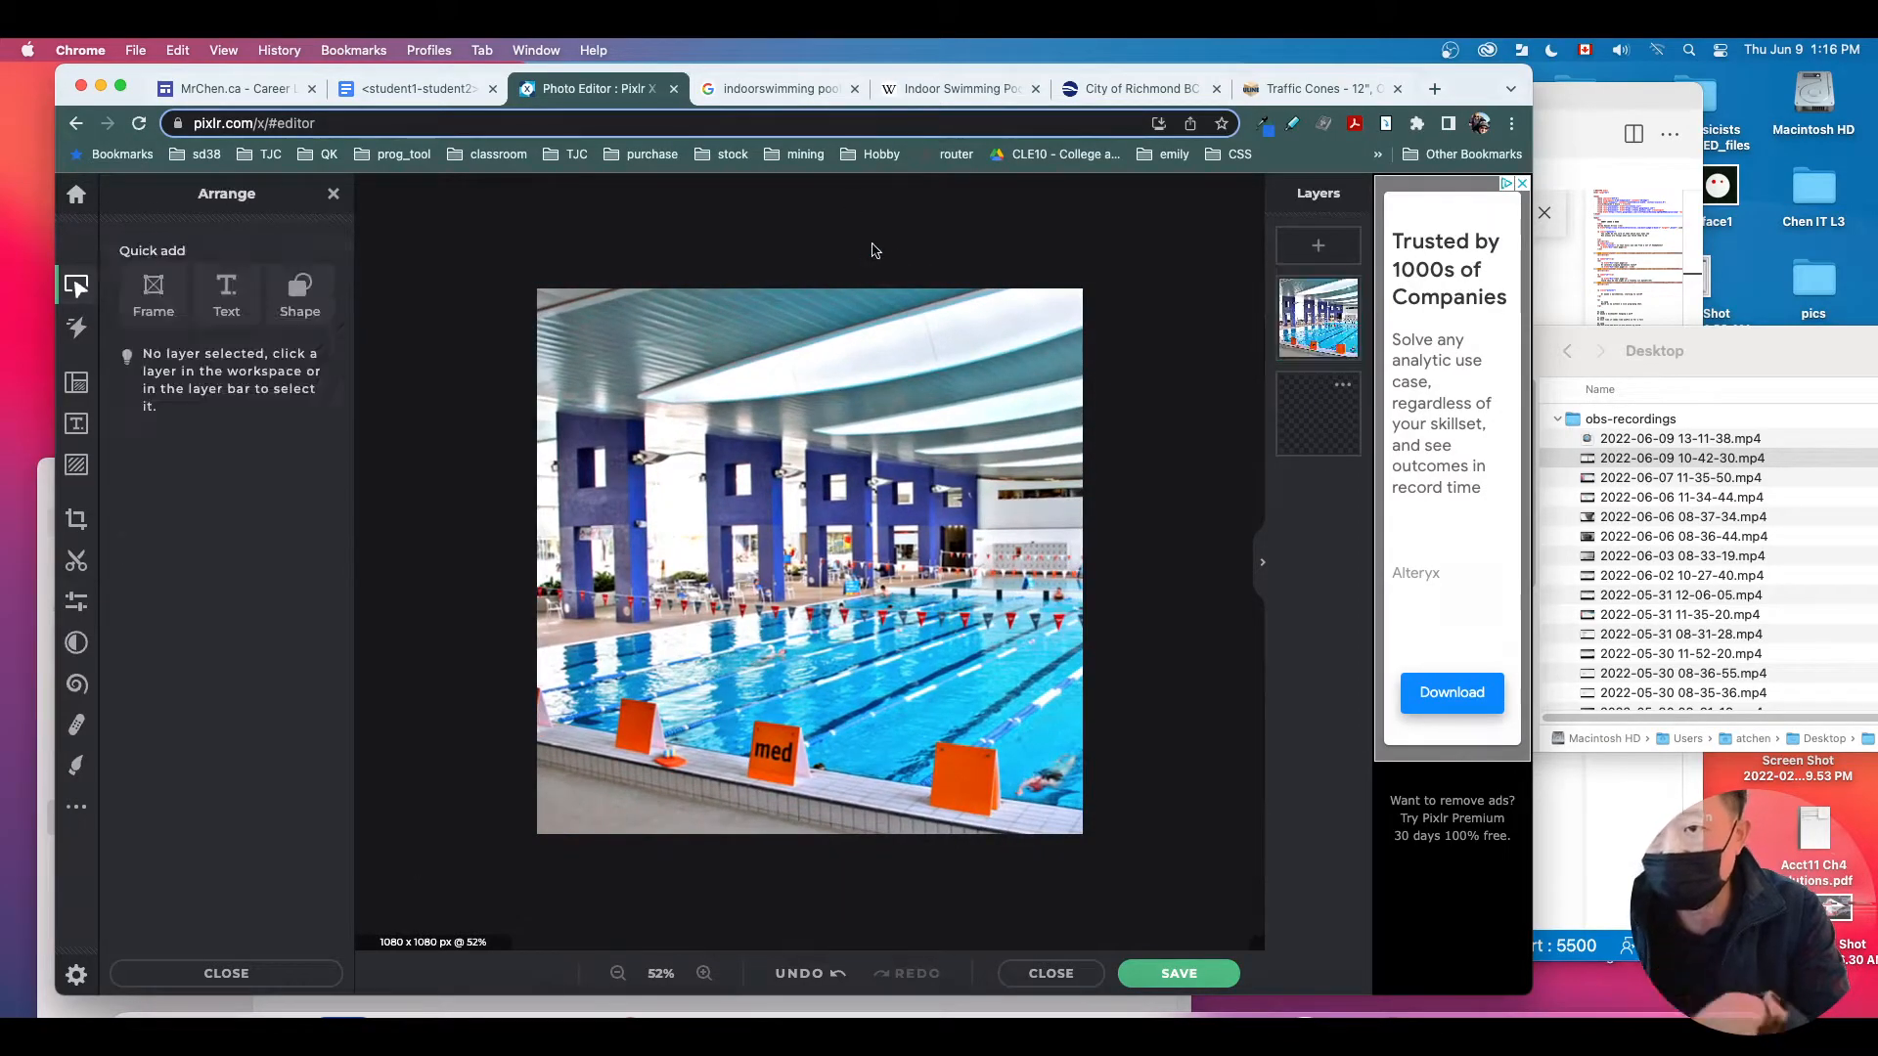
Step: Replace the indoor pool query in Google Images with a search for "life guard"
click(771, 86)
scroll(468, 426, up, 3)
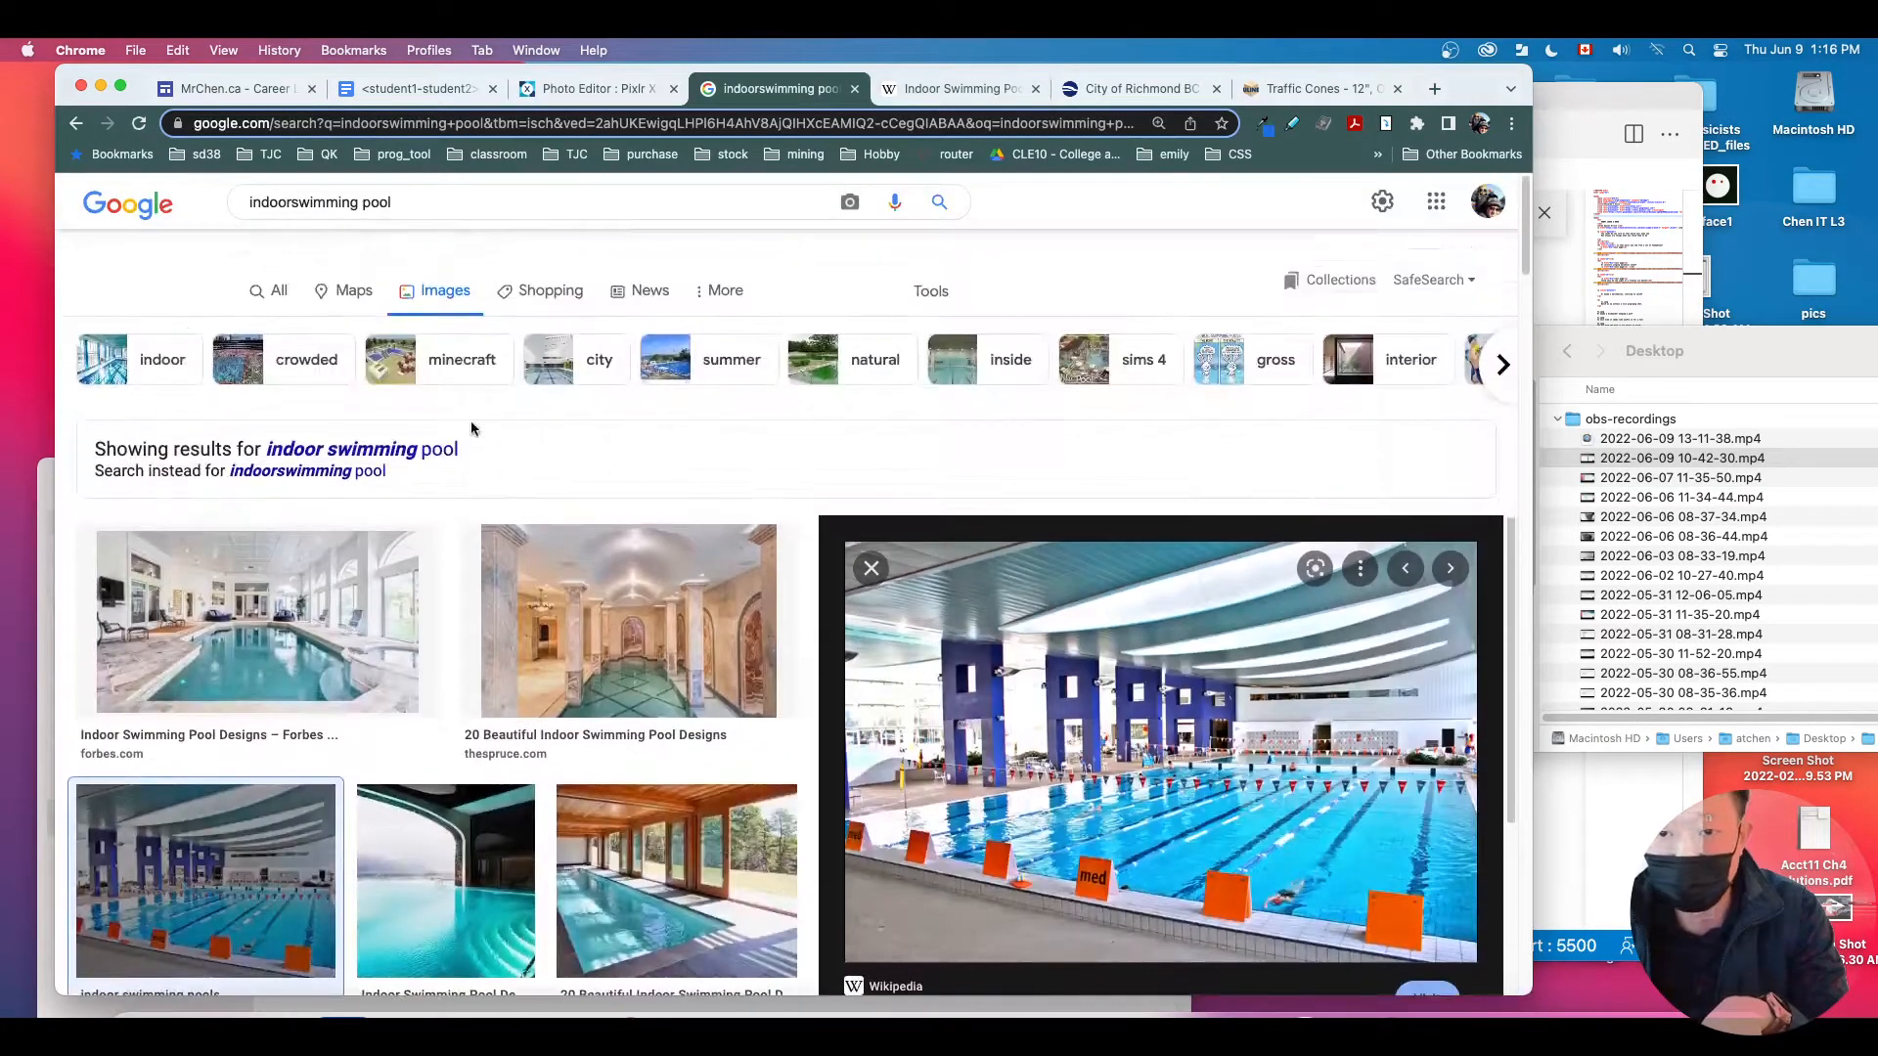
drag(412, 225, 166, 227)
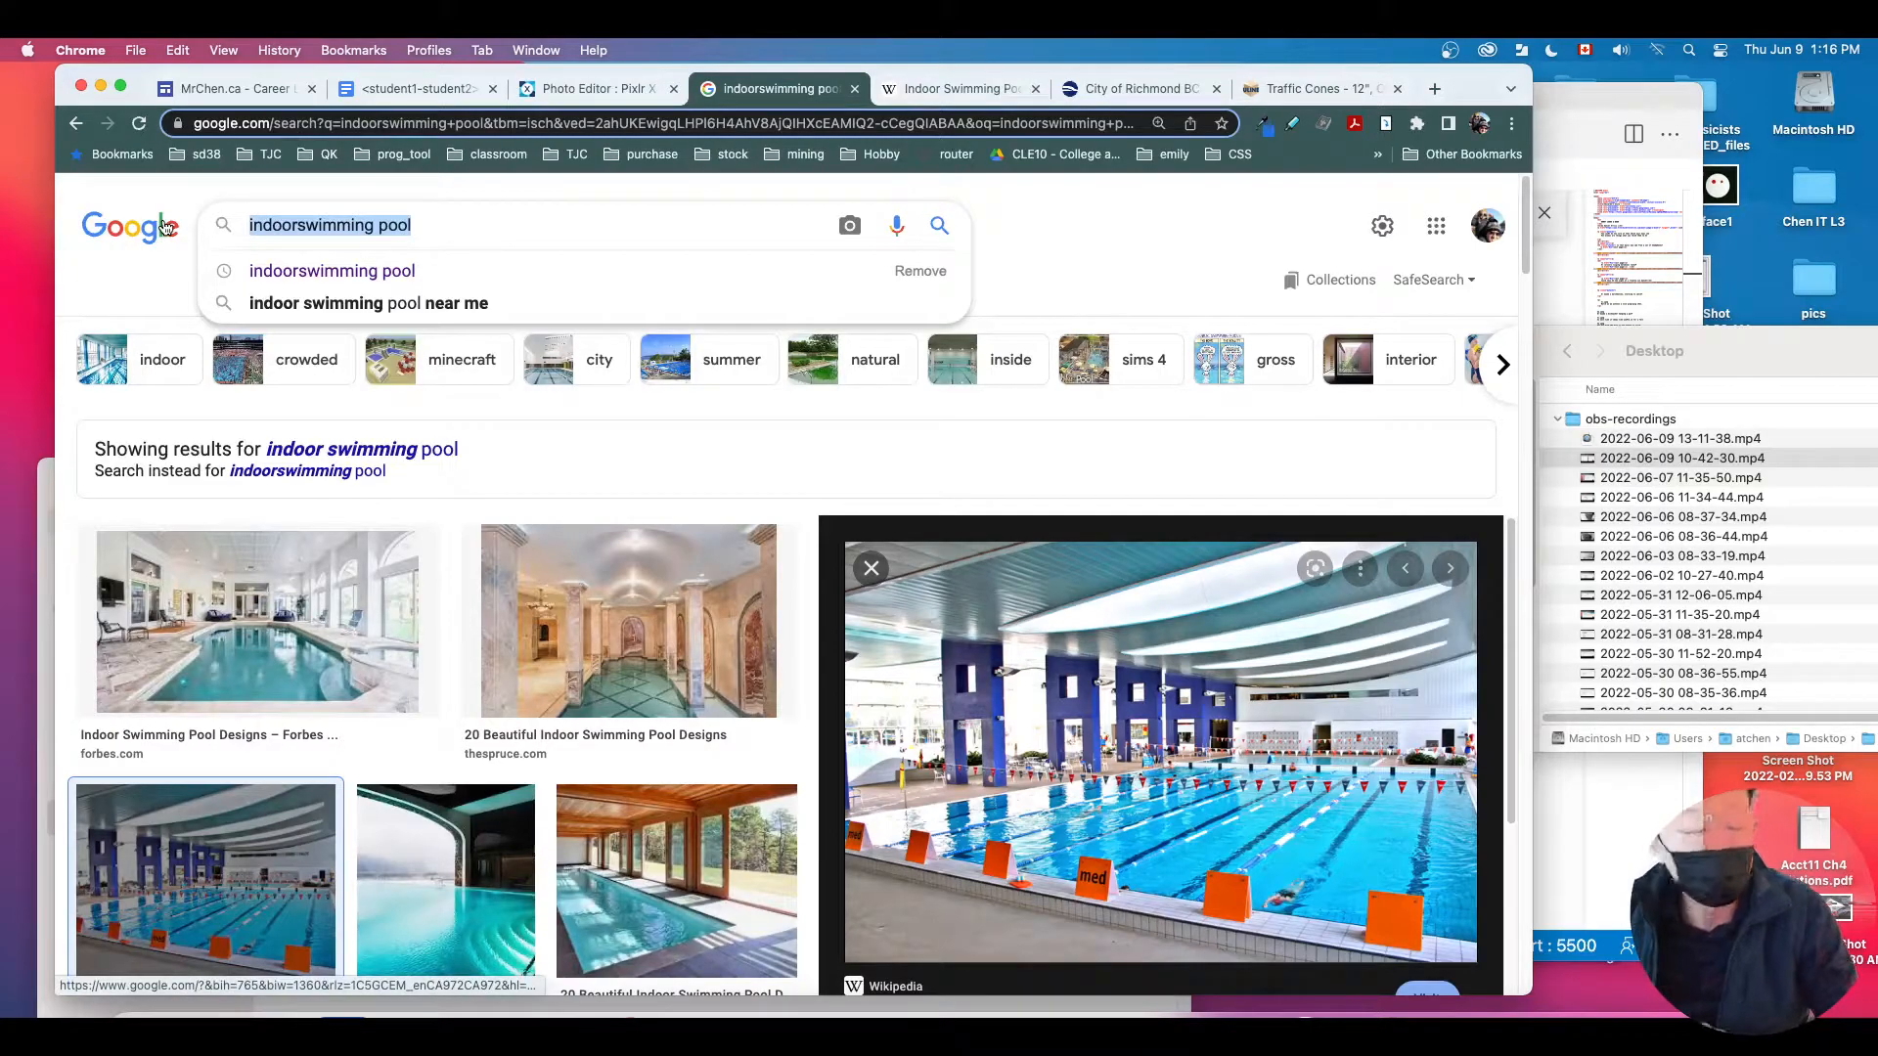
text(gui)
key(BackSpace)
key(BackSpace)
key(BackSpace)
text(life)
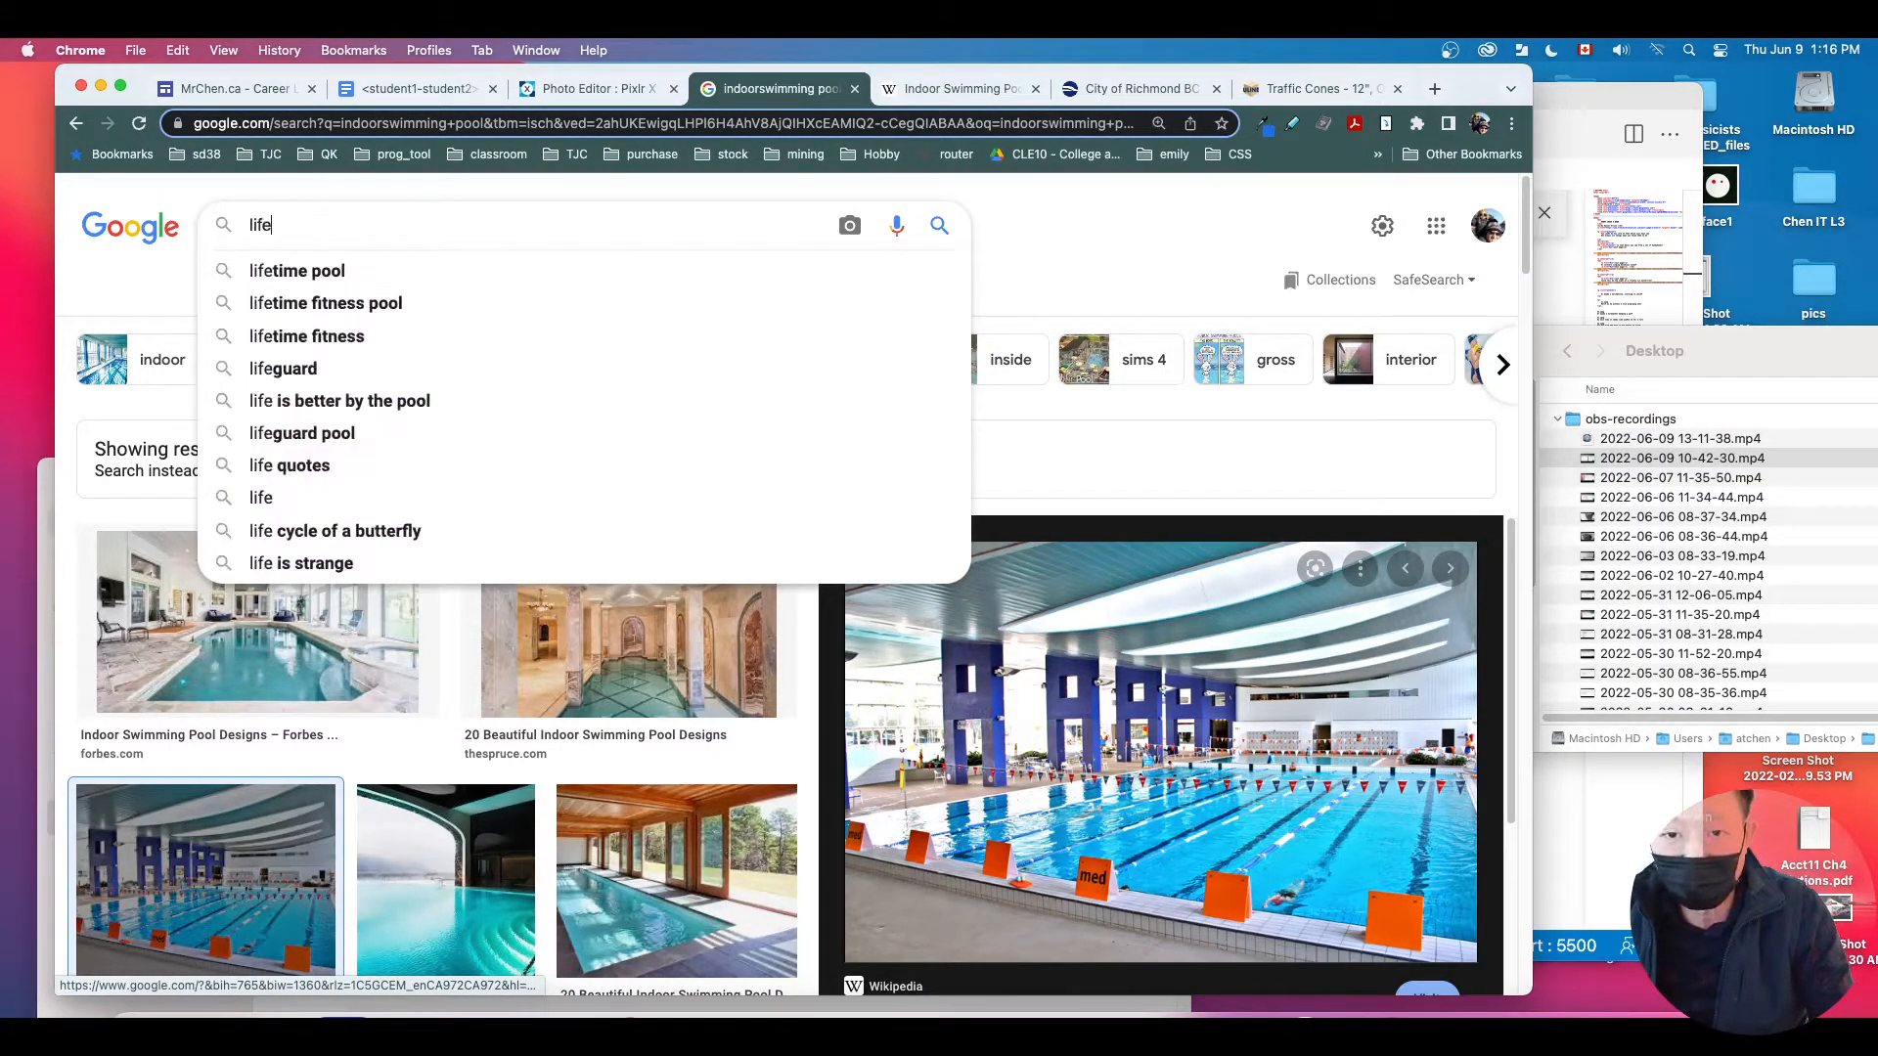
text( guard)
key(Return)
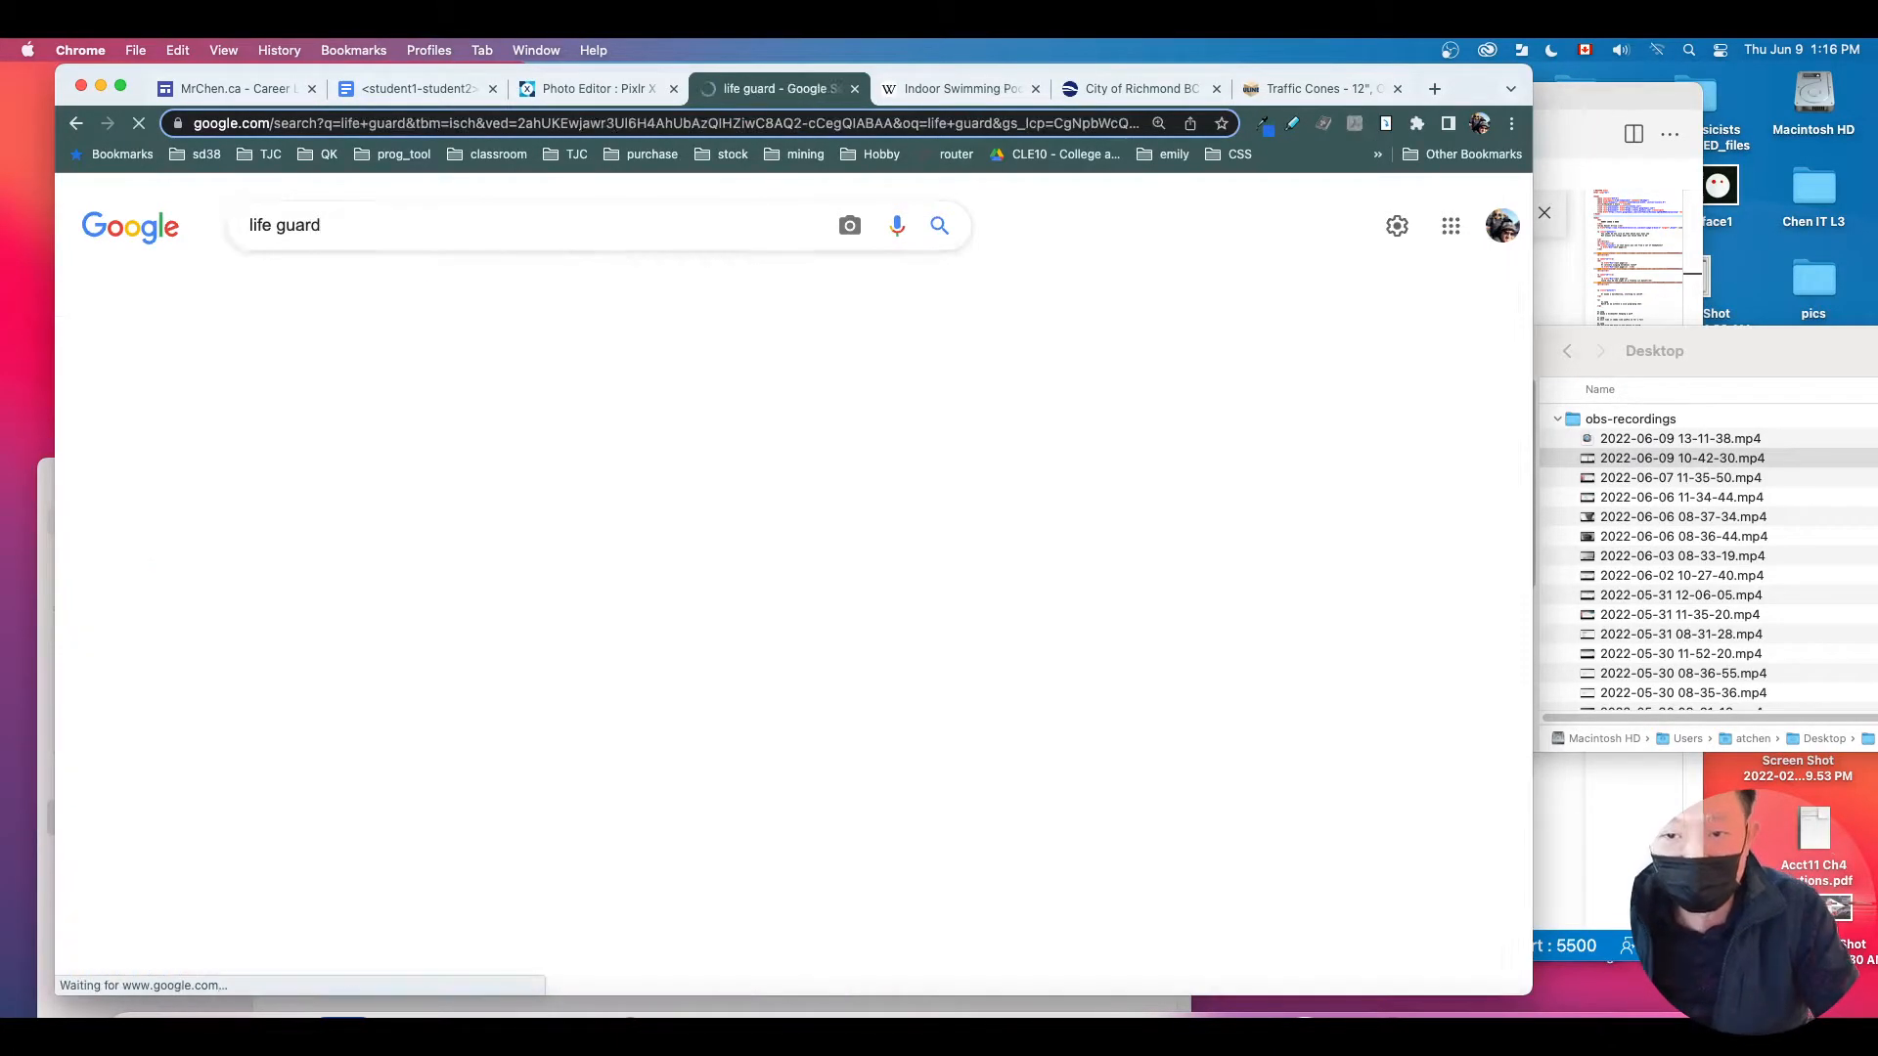
Step: Look through the life guard images, and search for "life guard cutout" and browse those results
scroll(991, 634, down, 5)
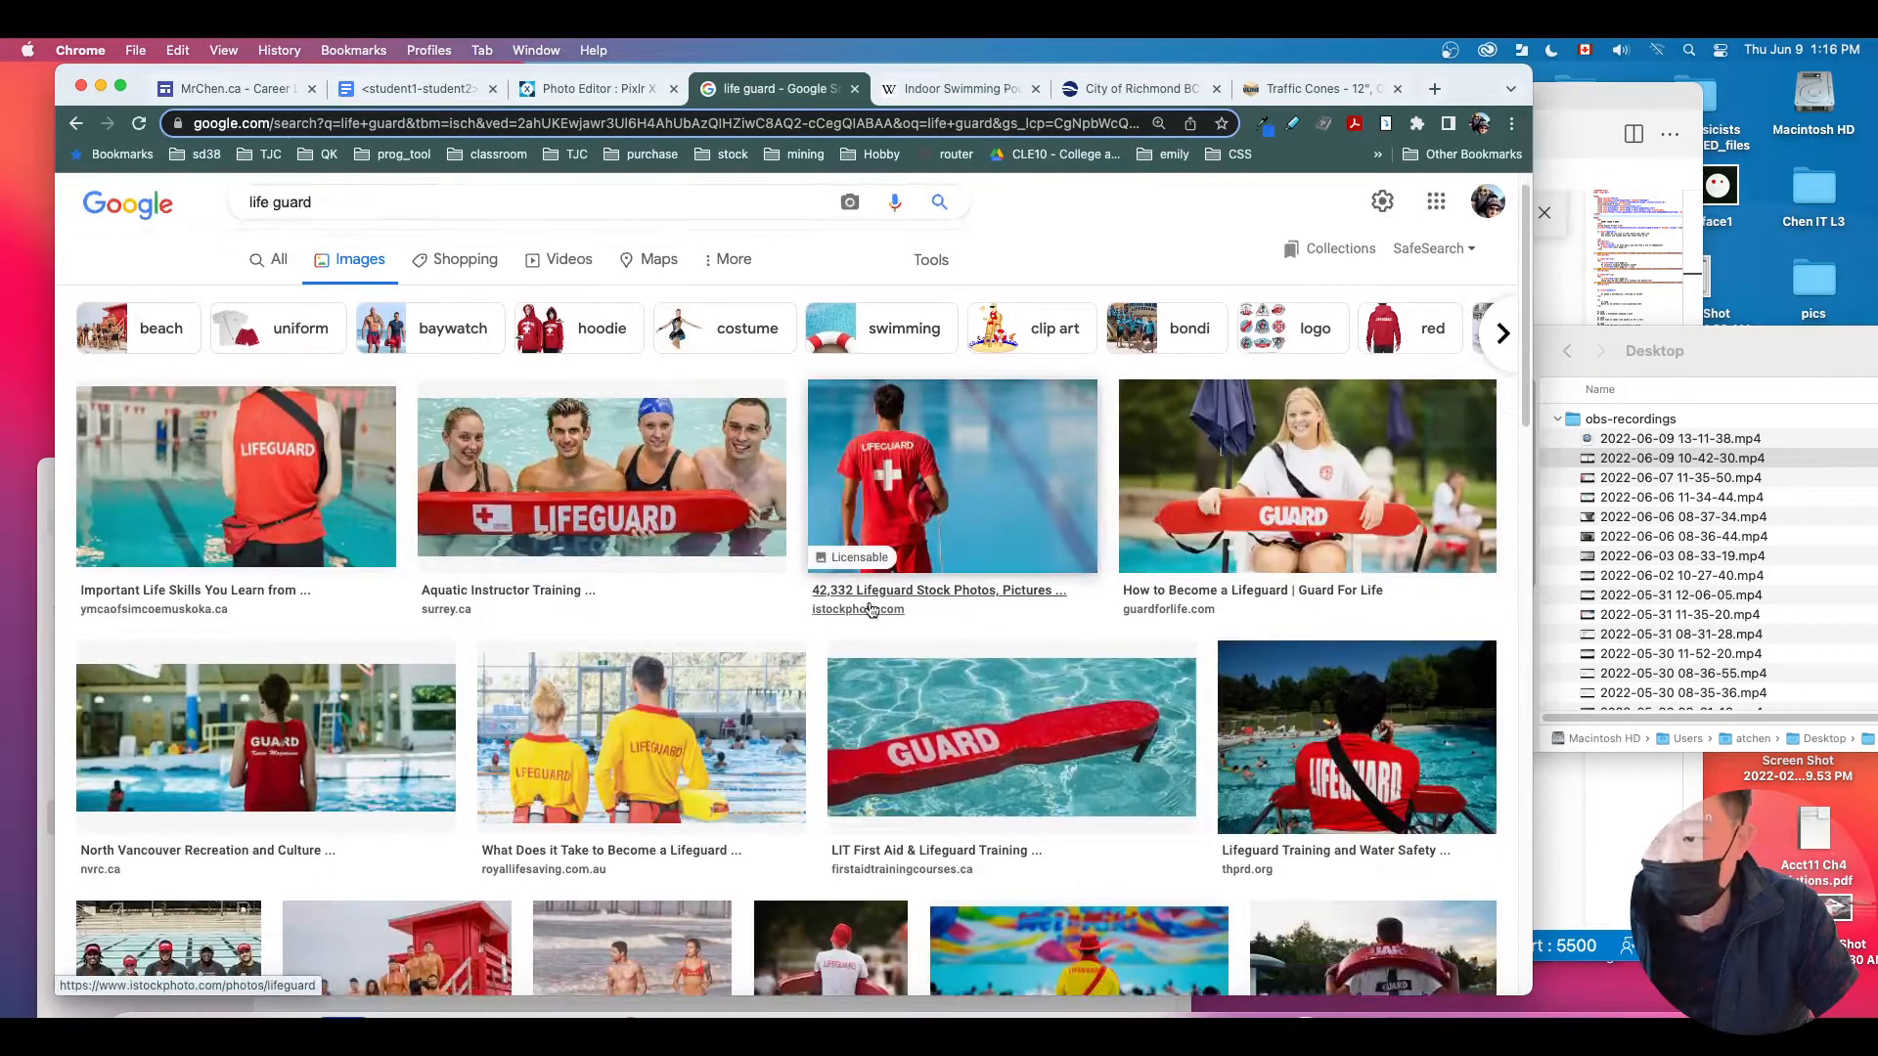
scroll(991, 634, down, 4)
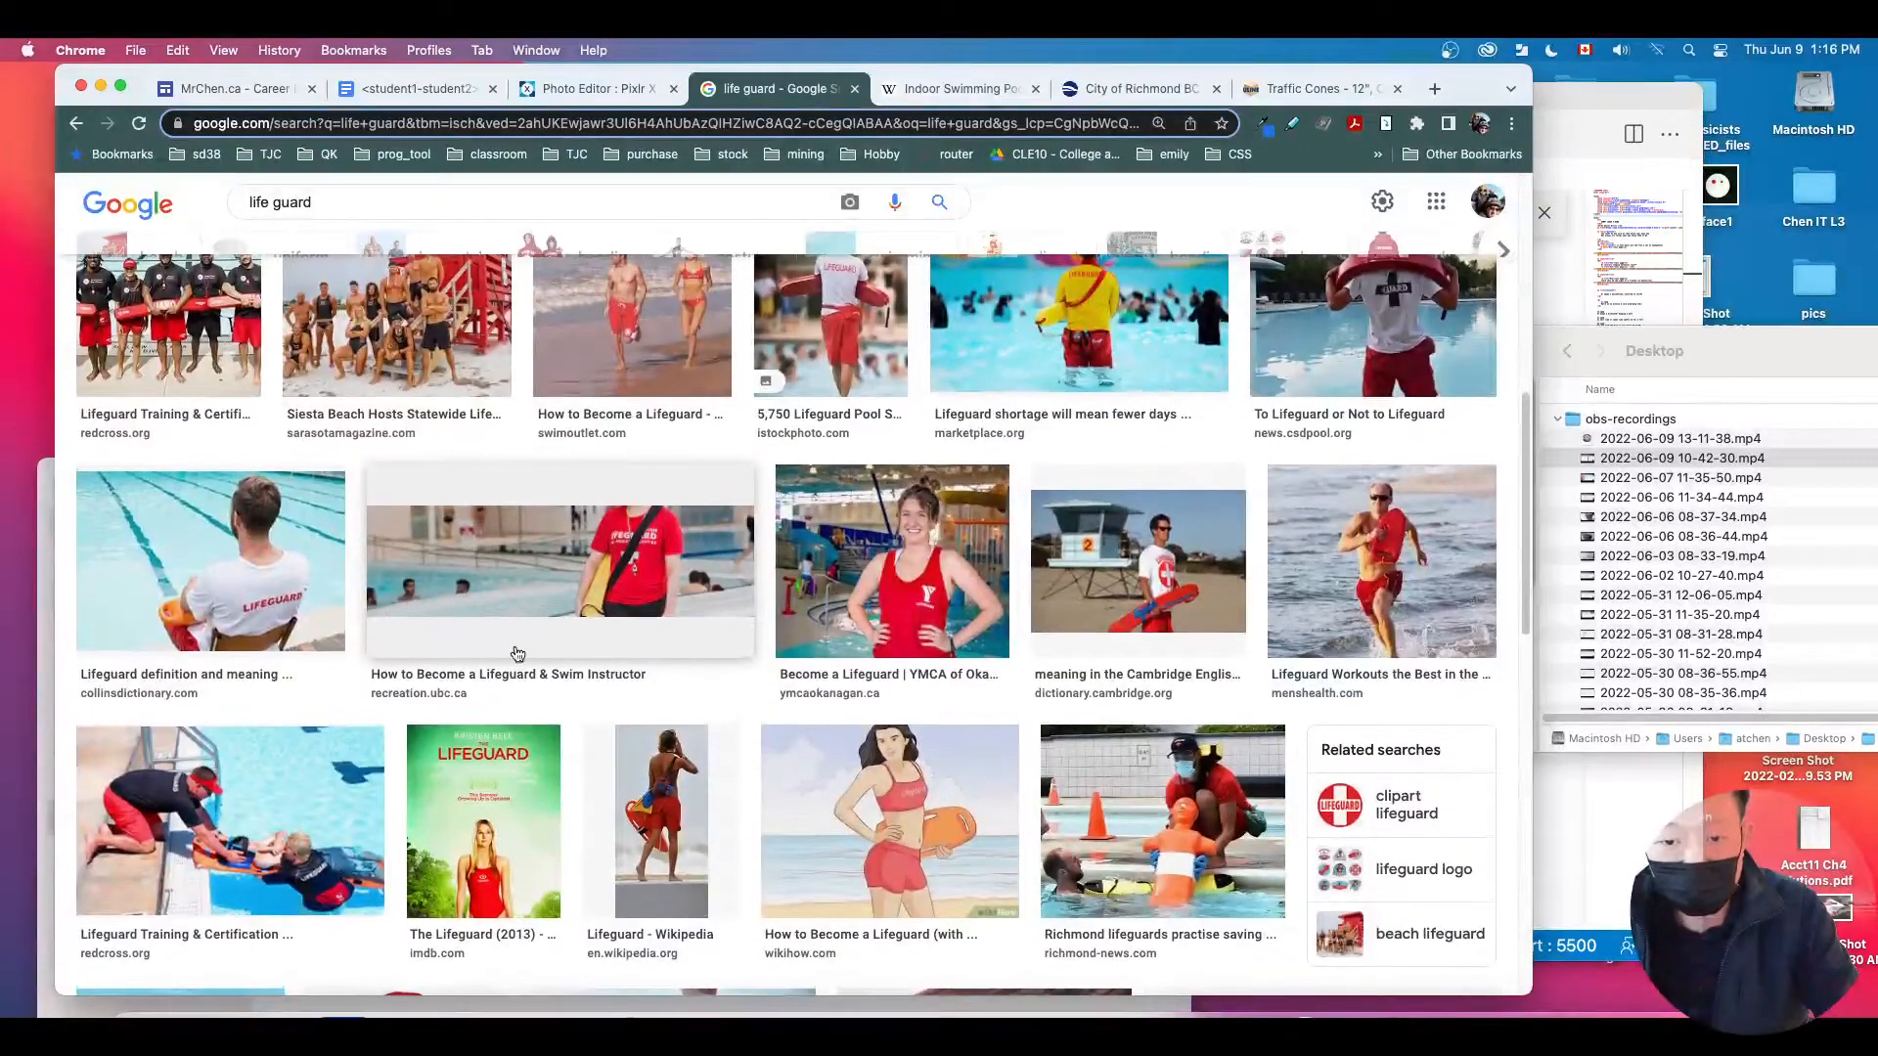
scroll(289, 522, up, 9)
click(385, 196)
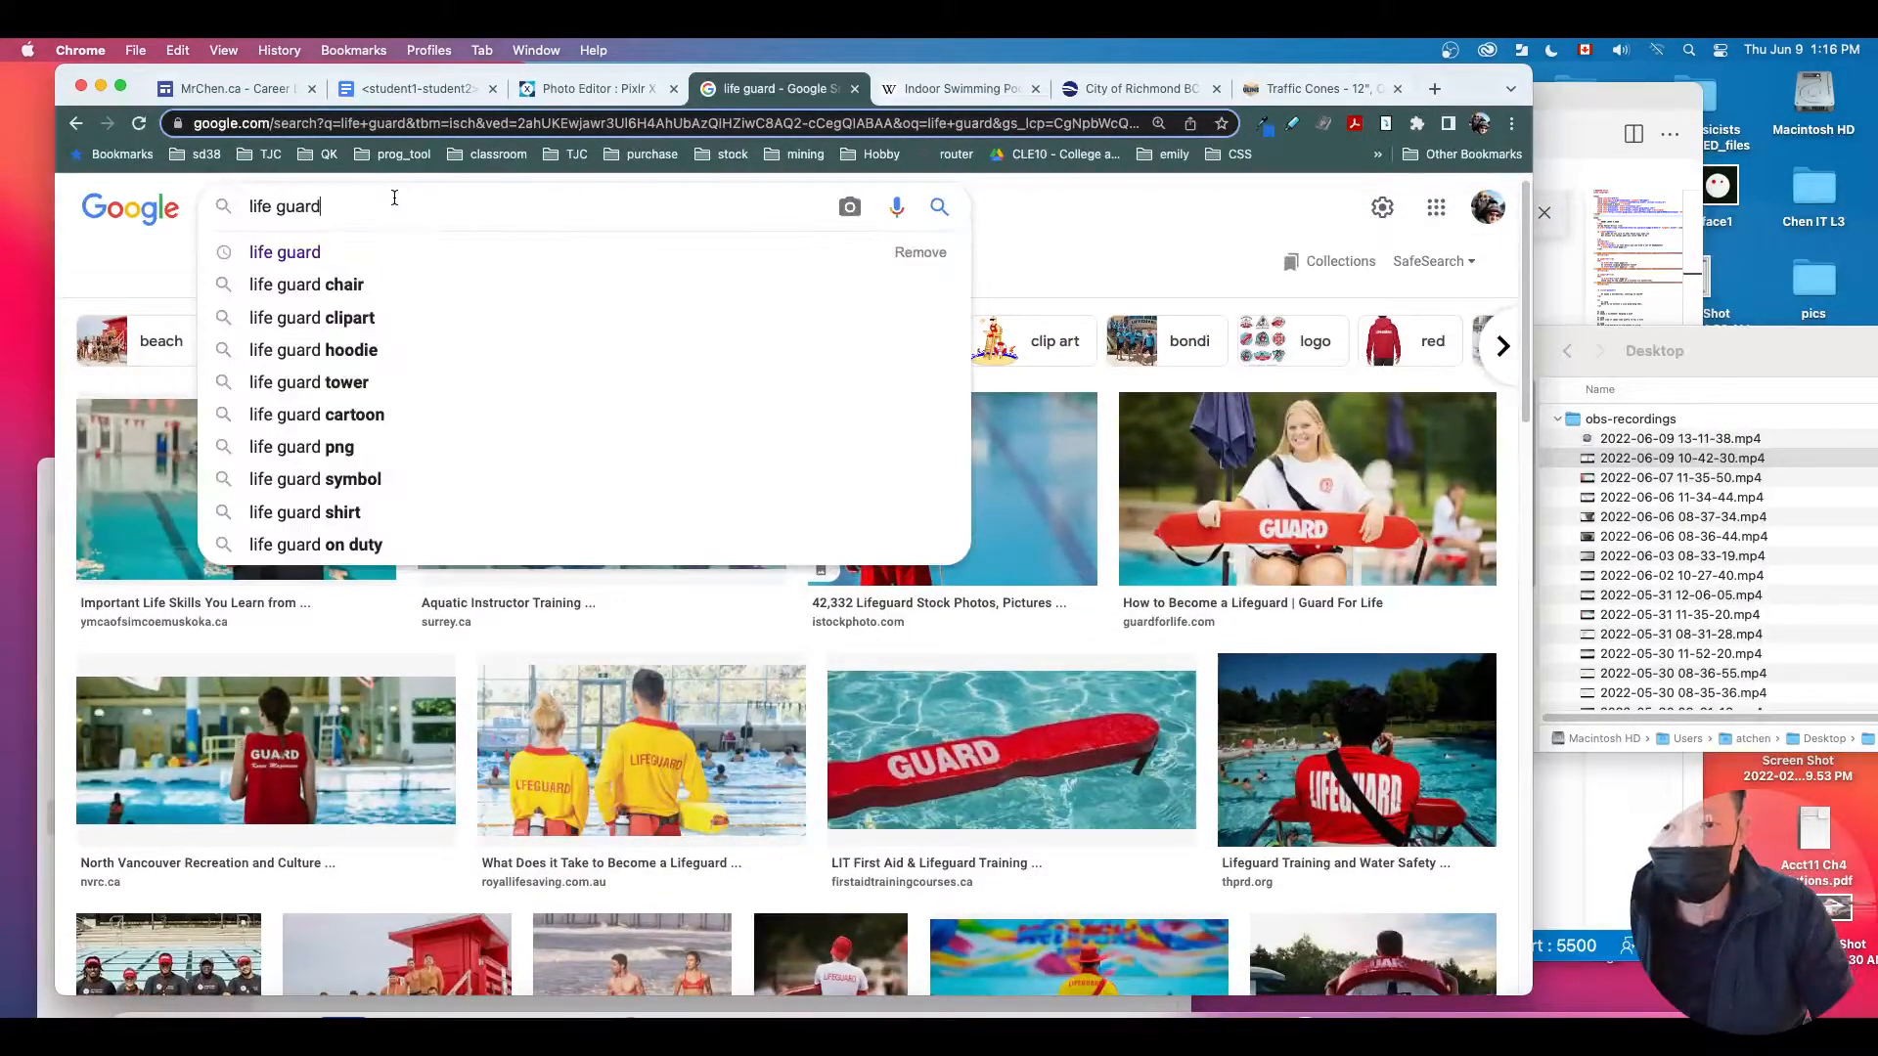
text(cutout)
key(Return)
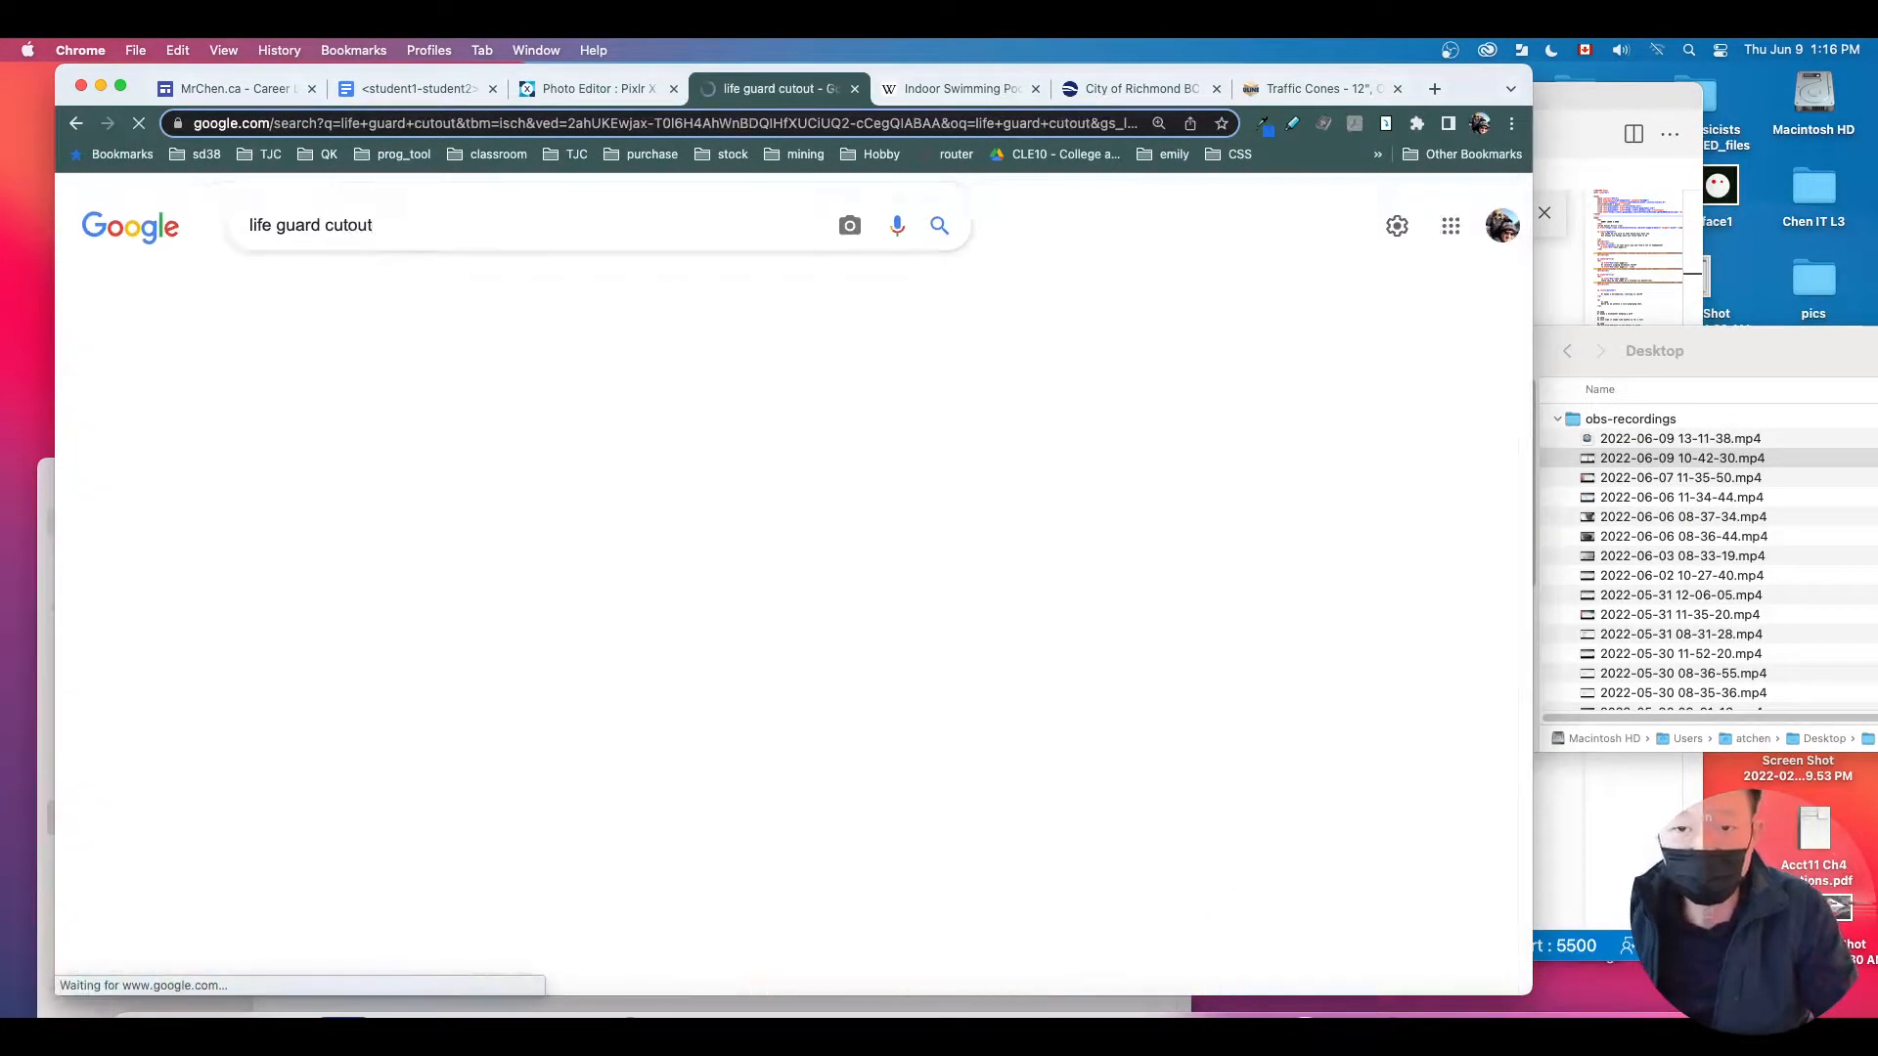
scroll(688, 744, down, 2)
scroll(686, 743, down, 6)
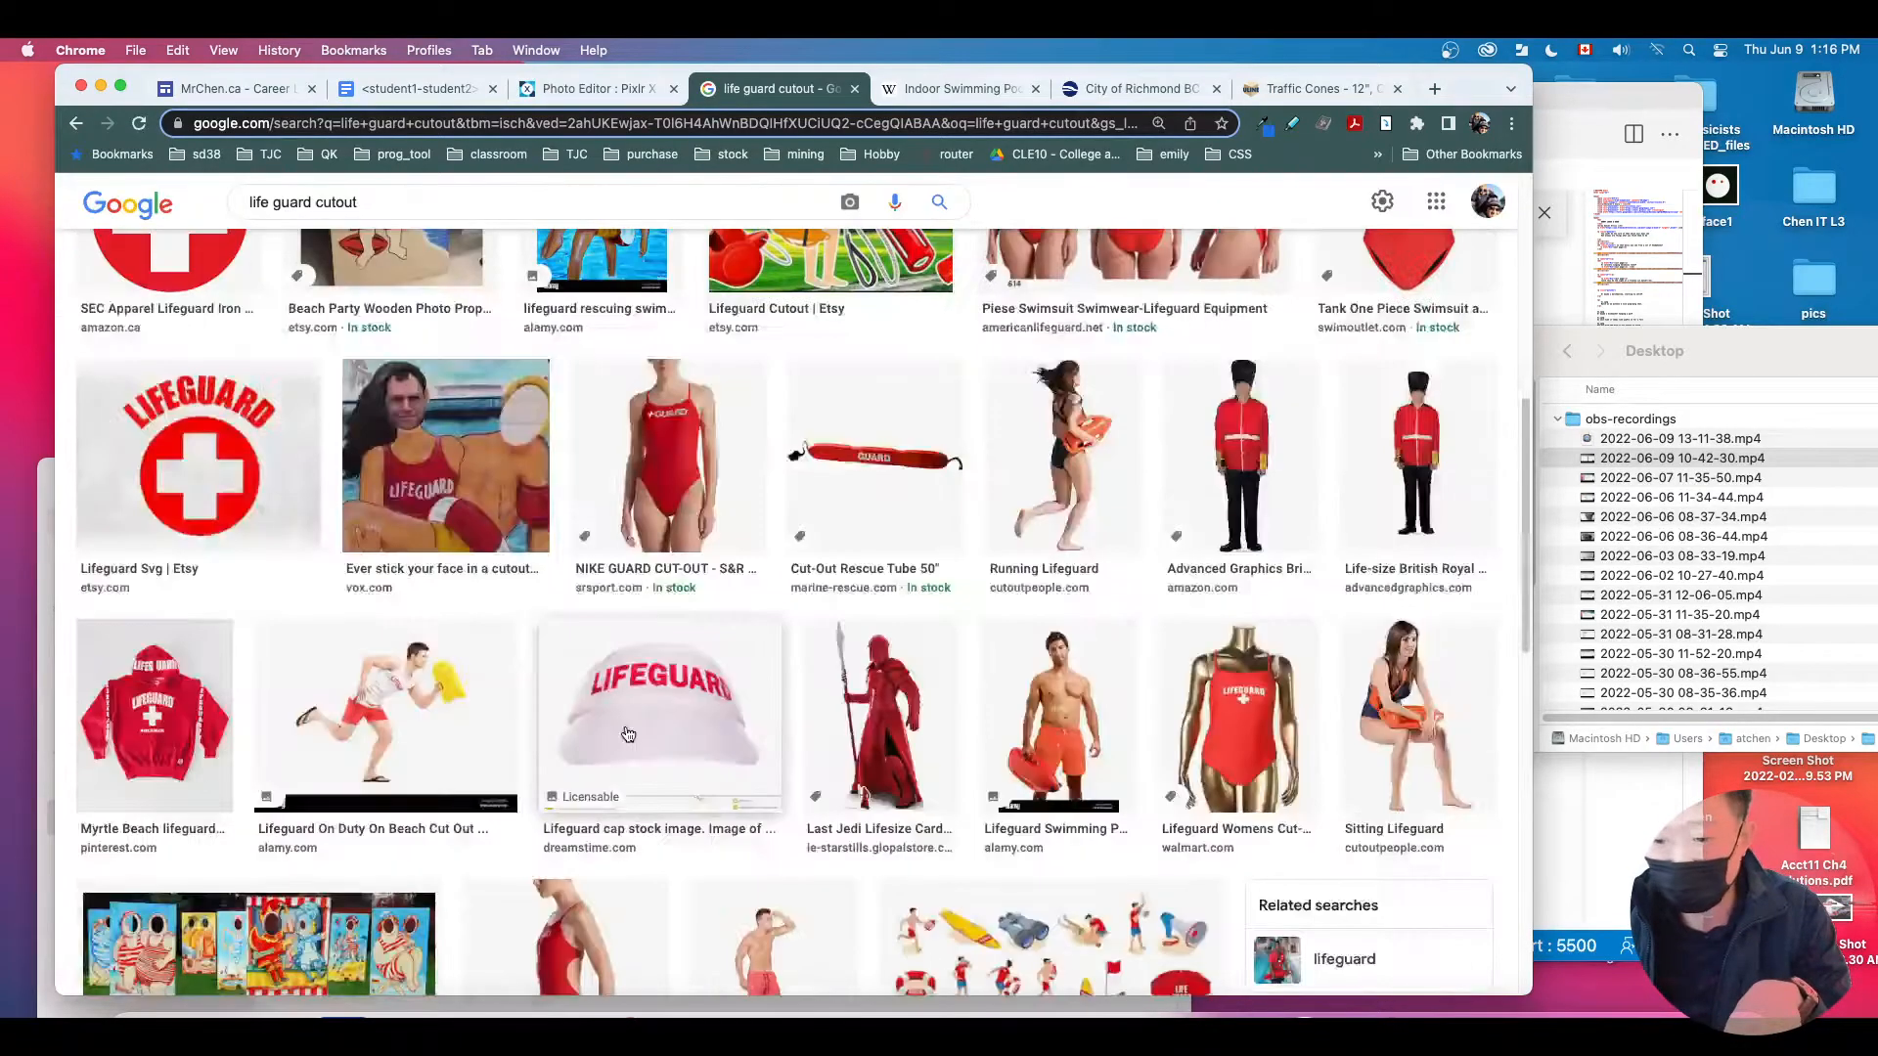
Step: Return to the "life guard" image results, open the Wikipedia photo of the standing lifeguard, and capture the area around the lifeguard
click(75, 125)
scroll(779, 682, down, 6)
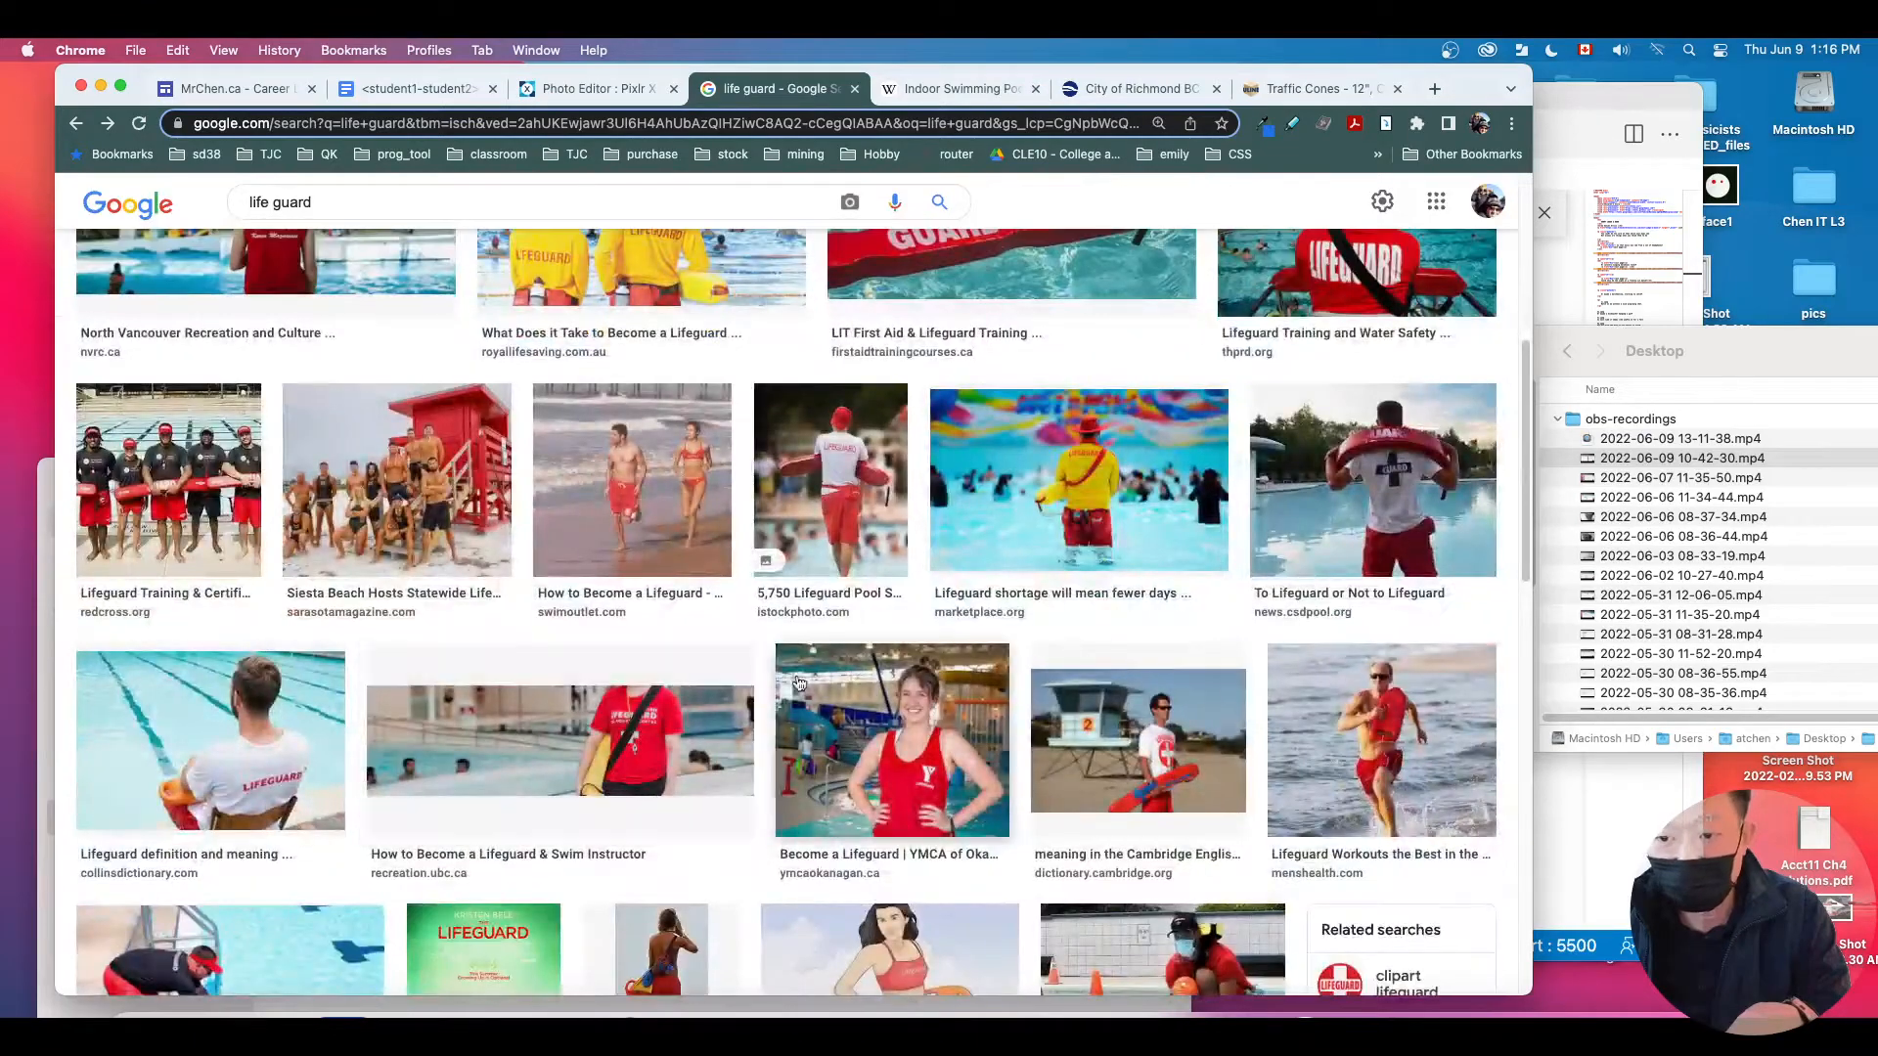
scroll(779, 682, down, 4)
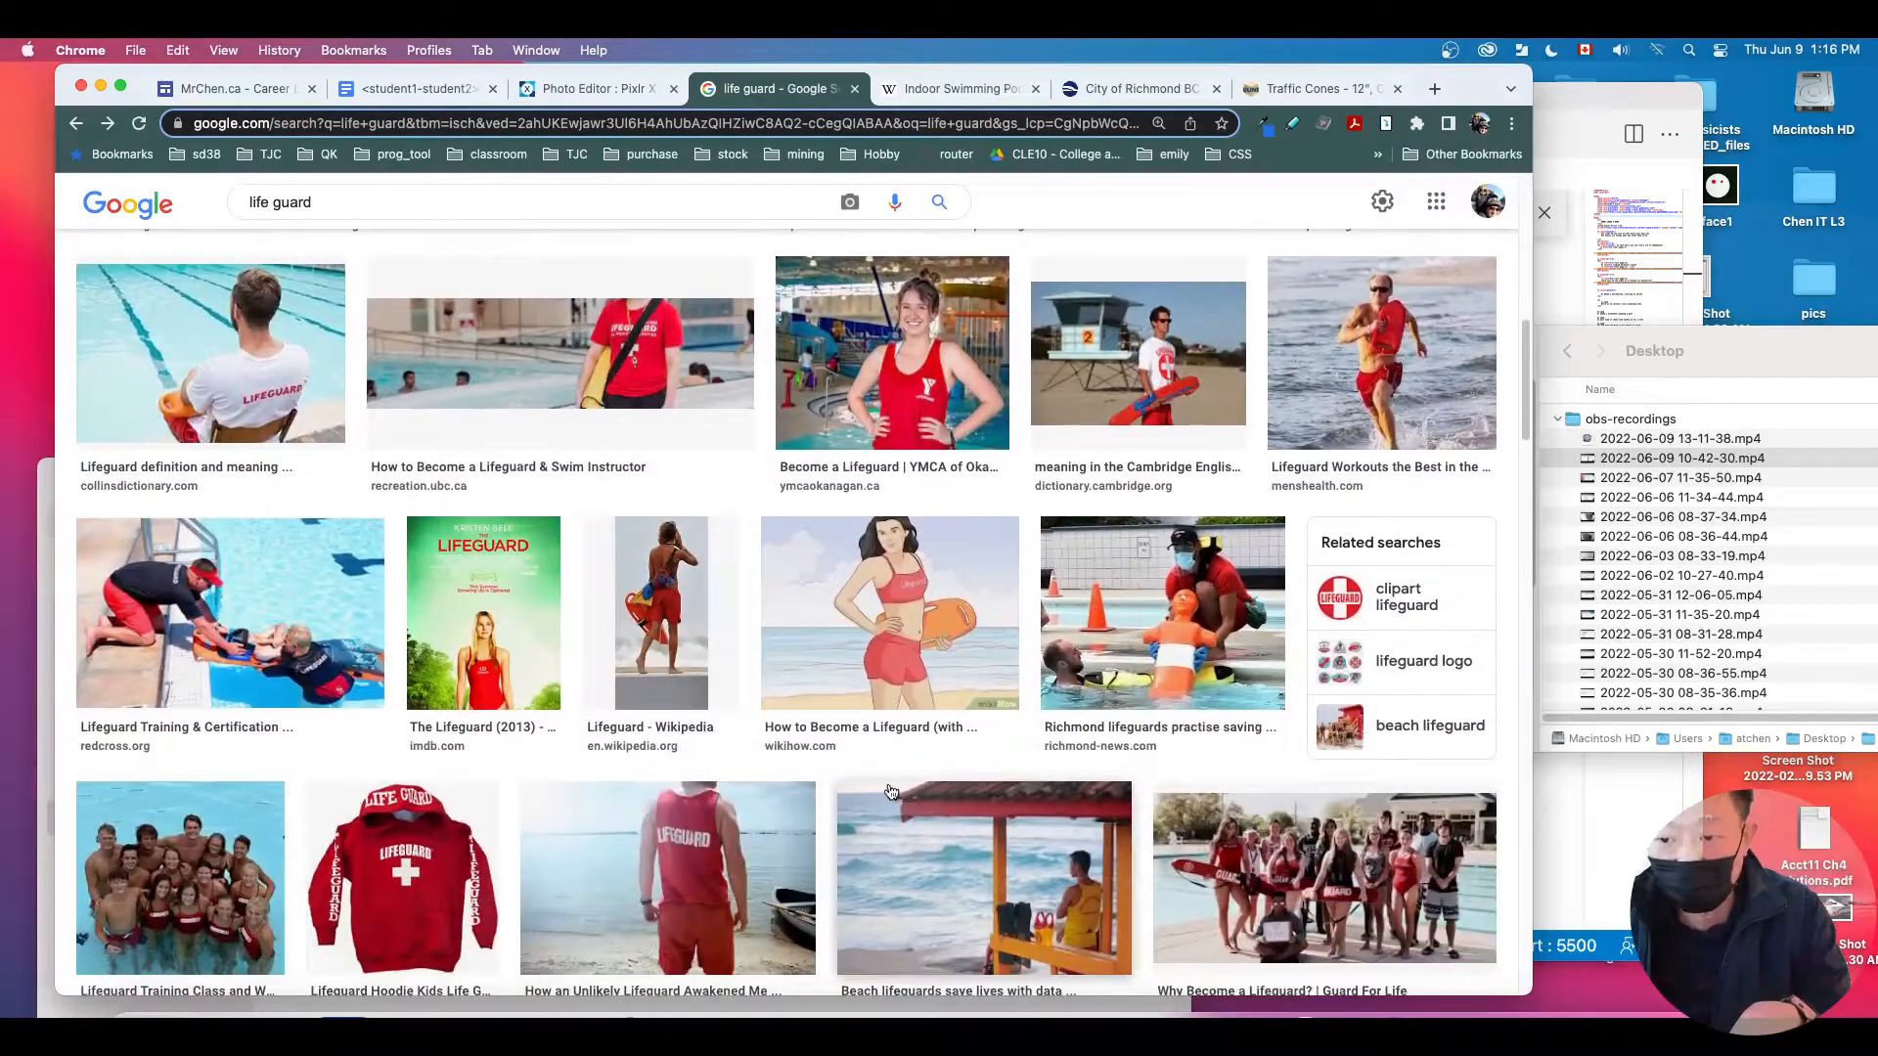
scroll(891, 792, up, 2)
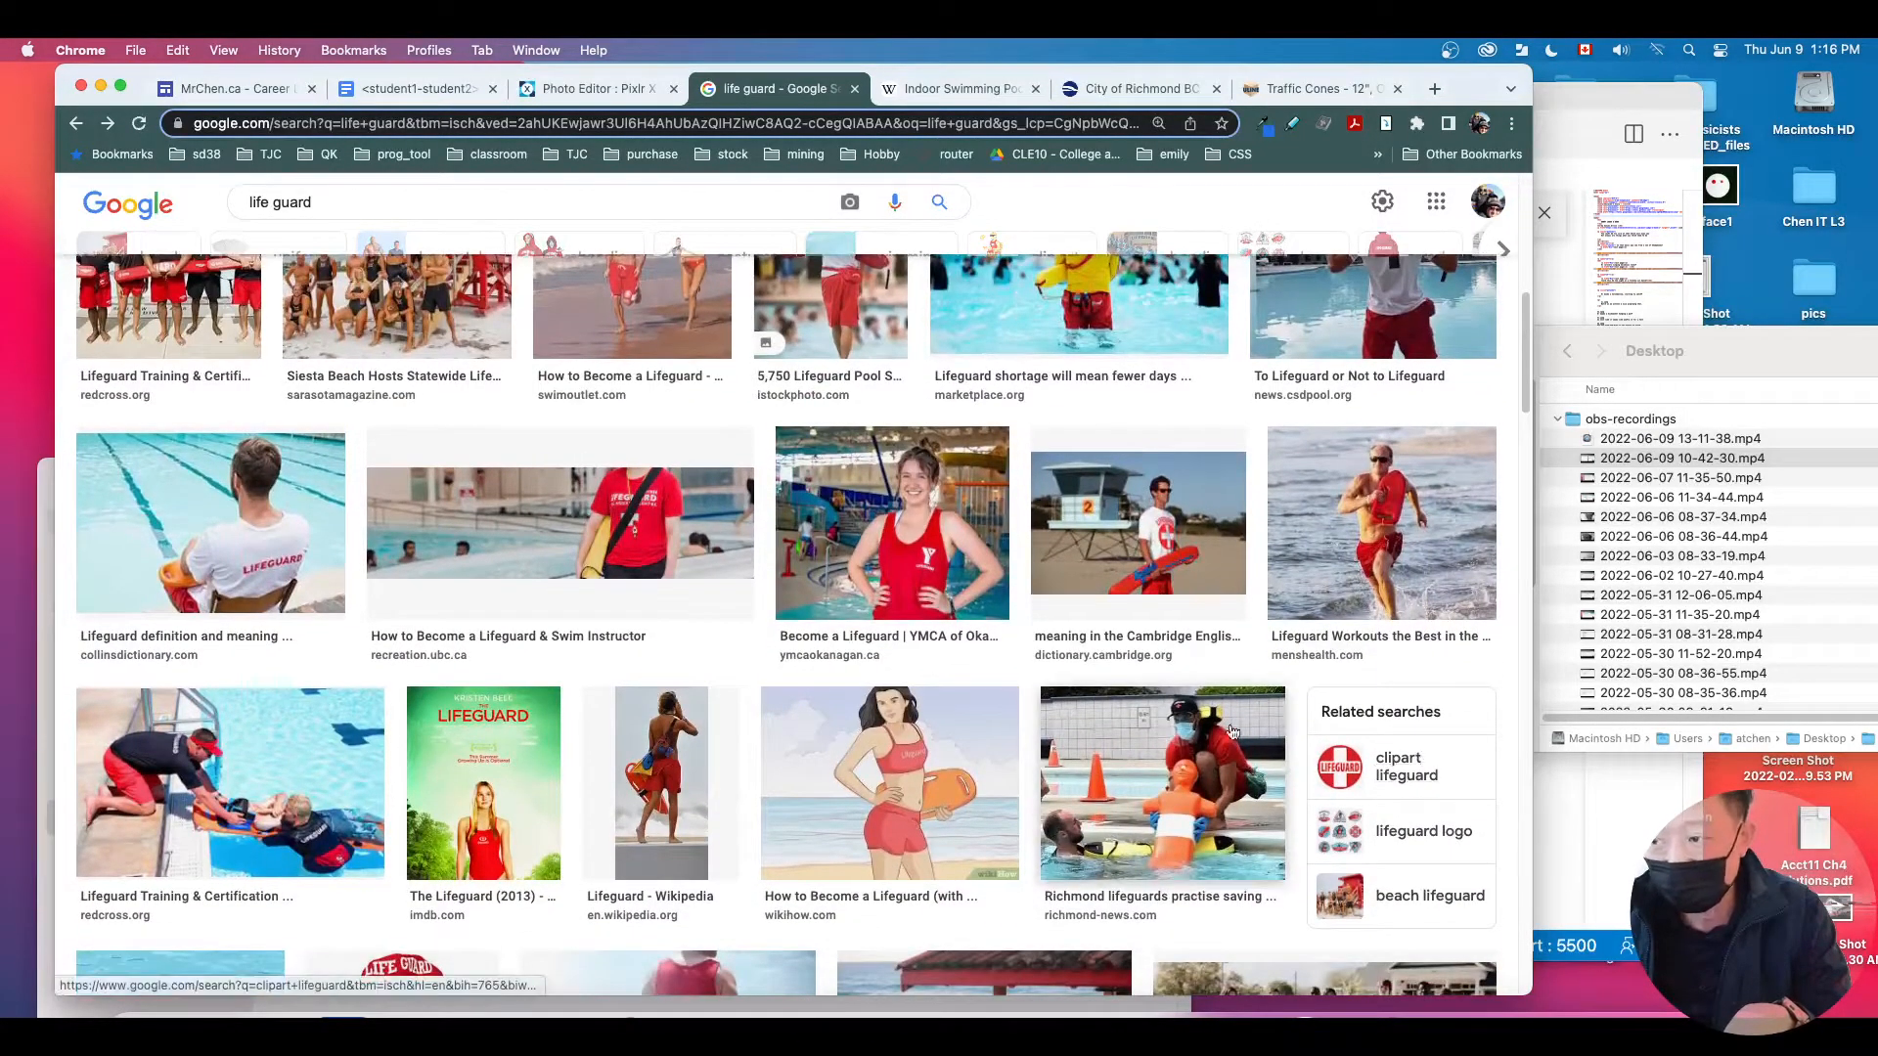
scroll(954, 771, down, 1)
scroll(771, 776, down, 2)
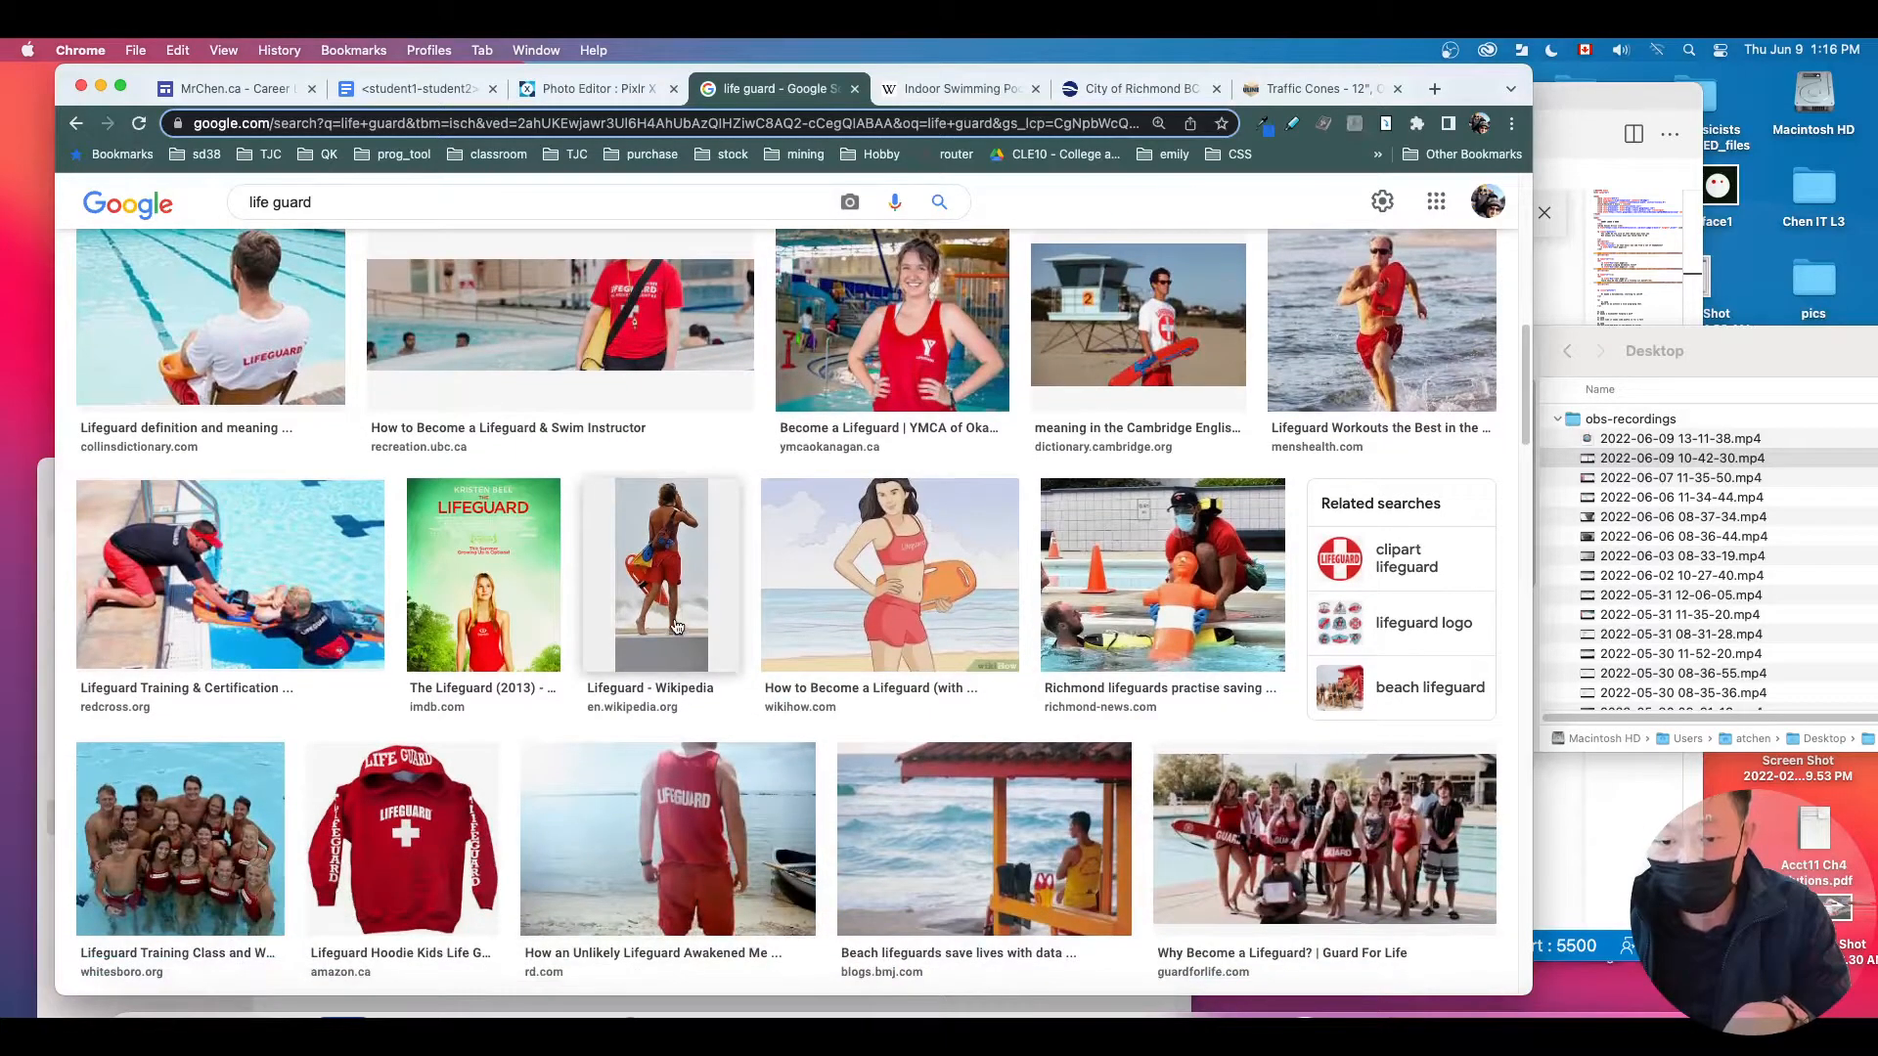
click(676, 627)
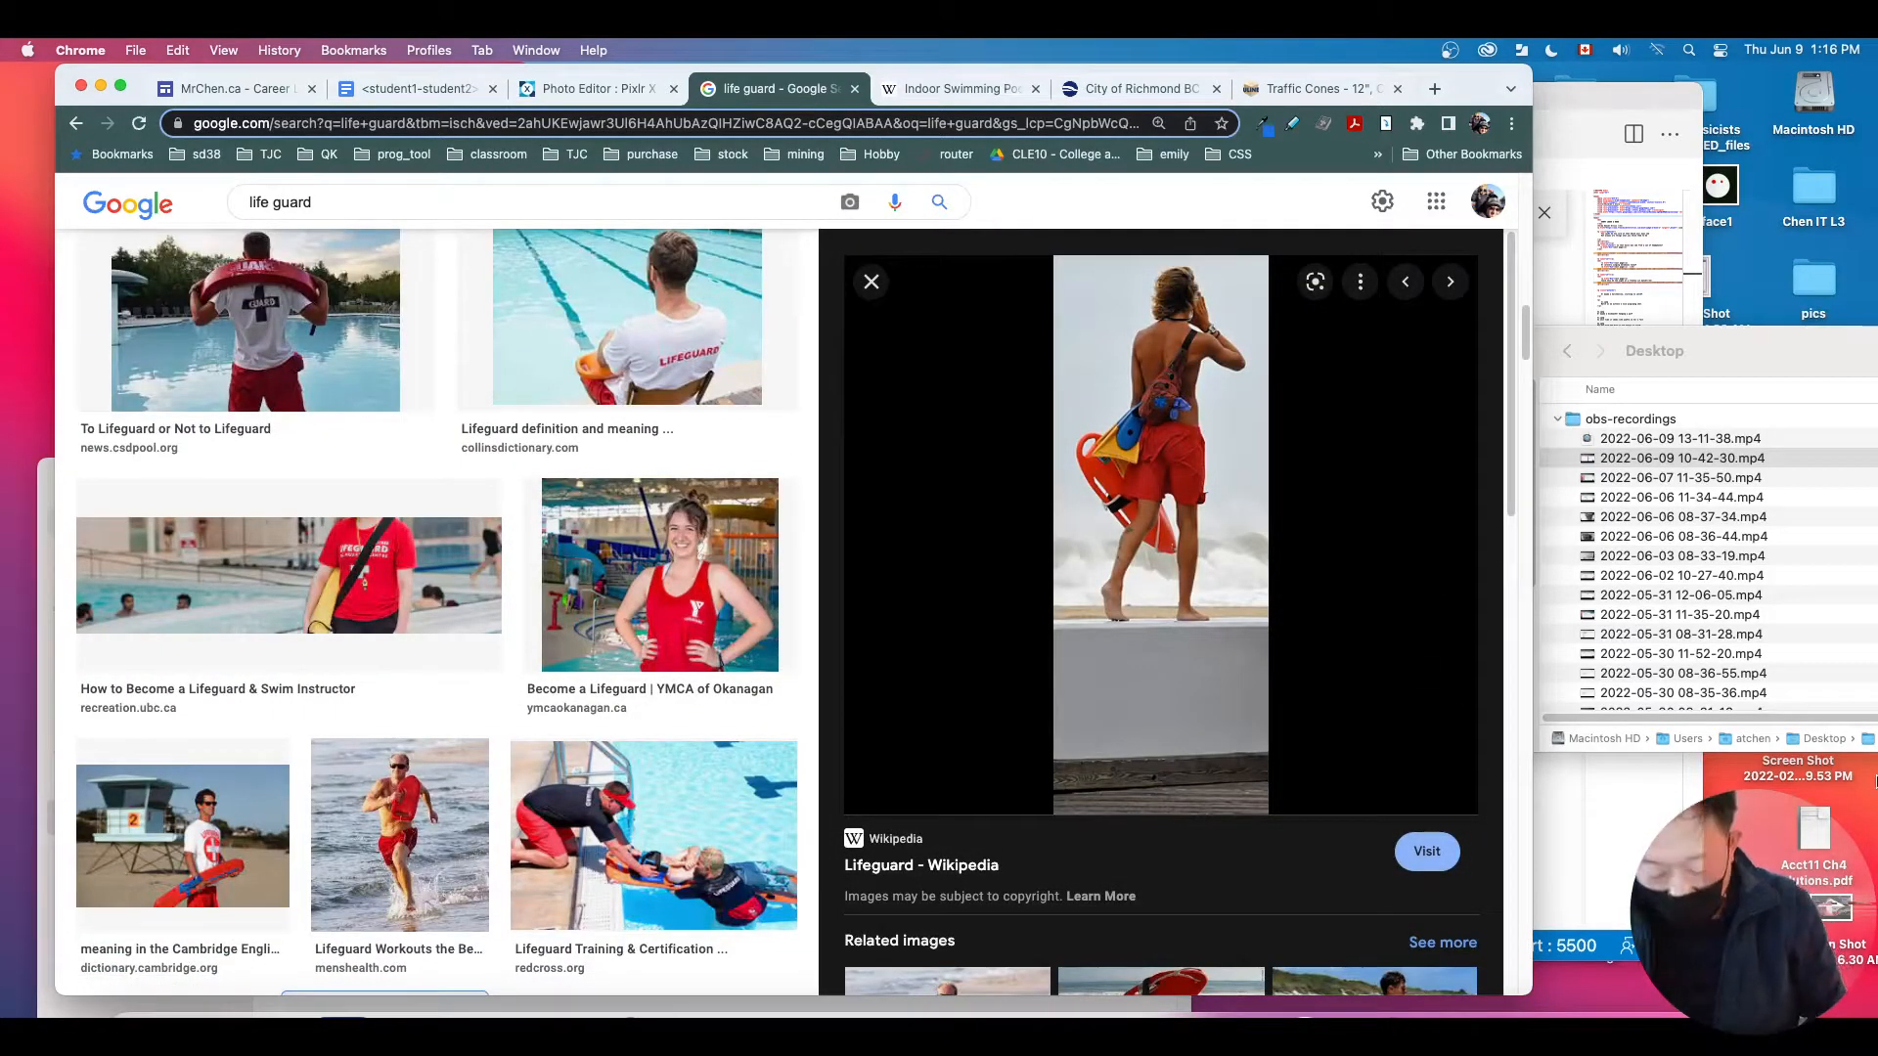
drag(1066, 264, 1254, 655)
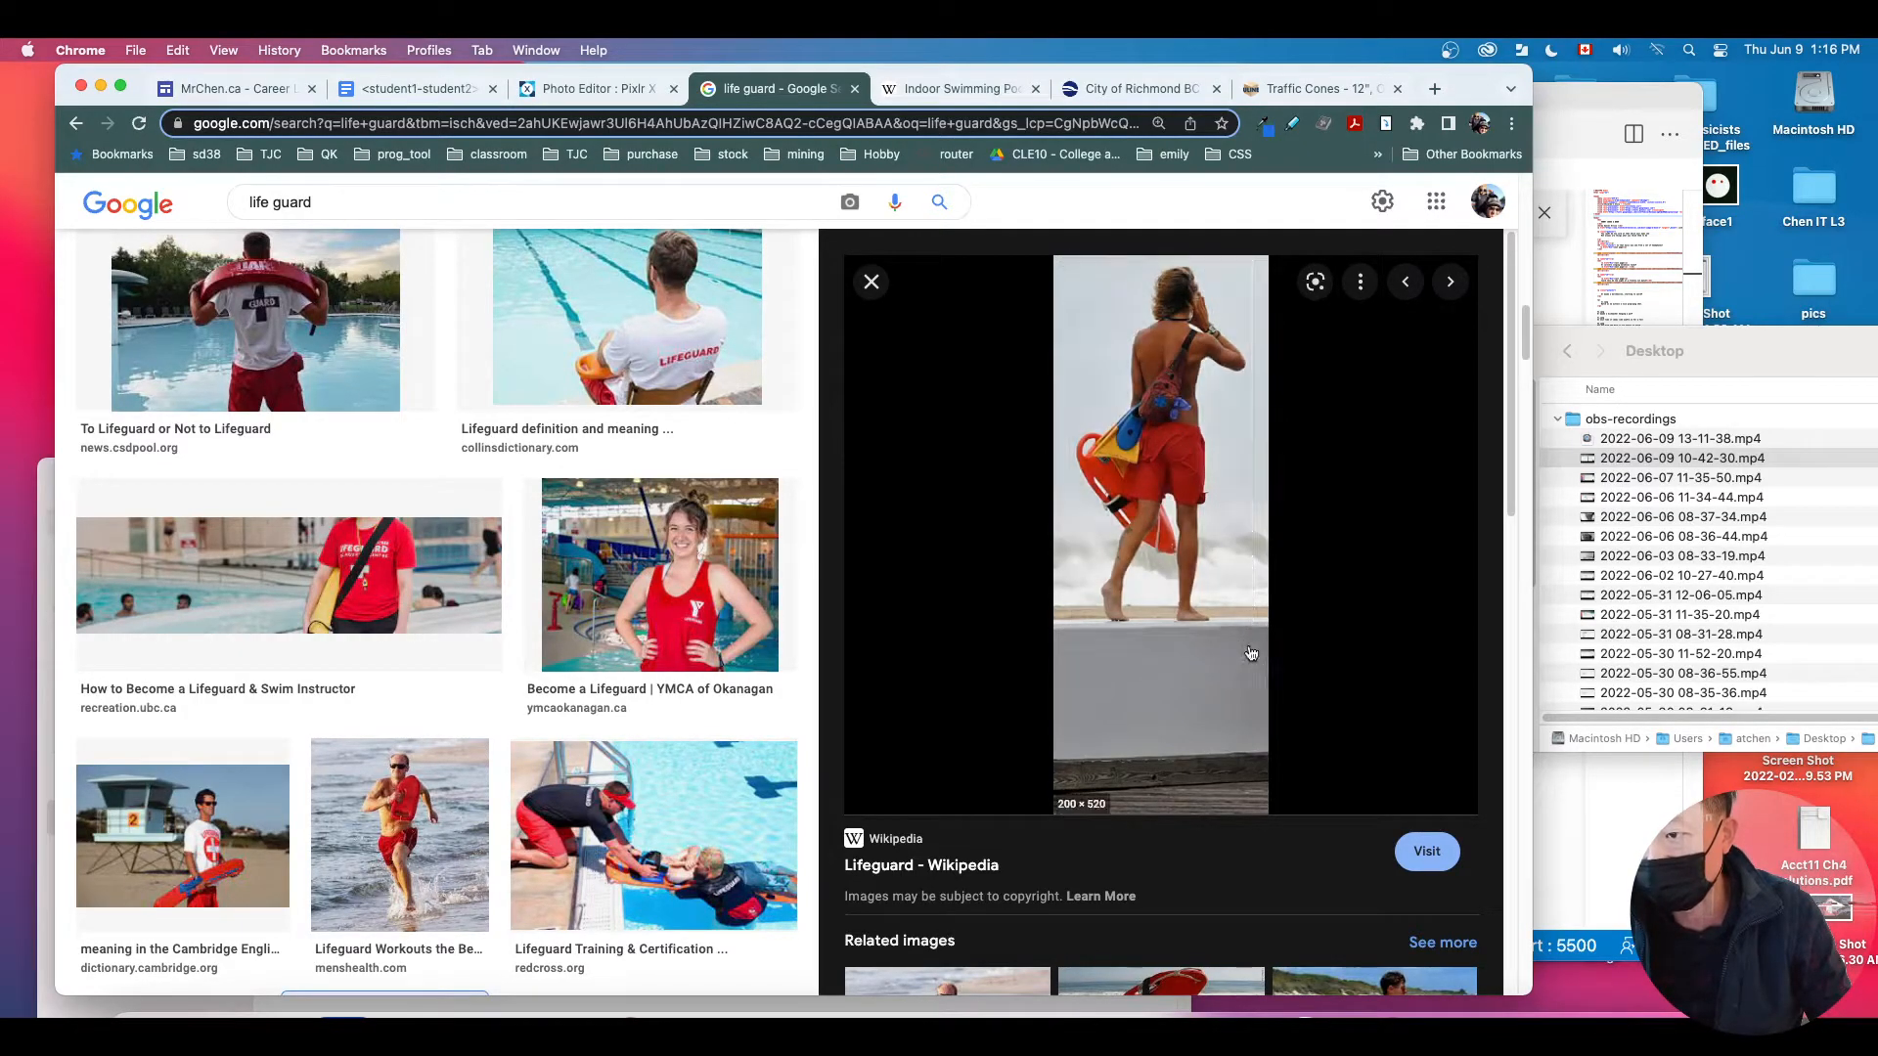
Step: Switch to Pixlr X and shift the pool photo on the canvas to bring the row of orange signs further into view
click(595, 91)
click(1045, 746)
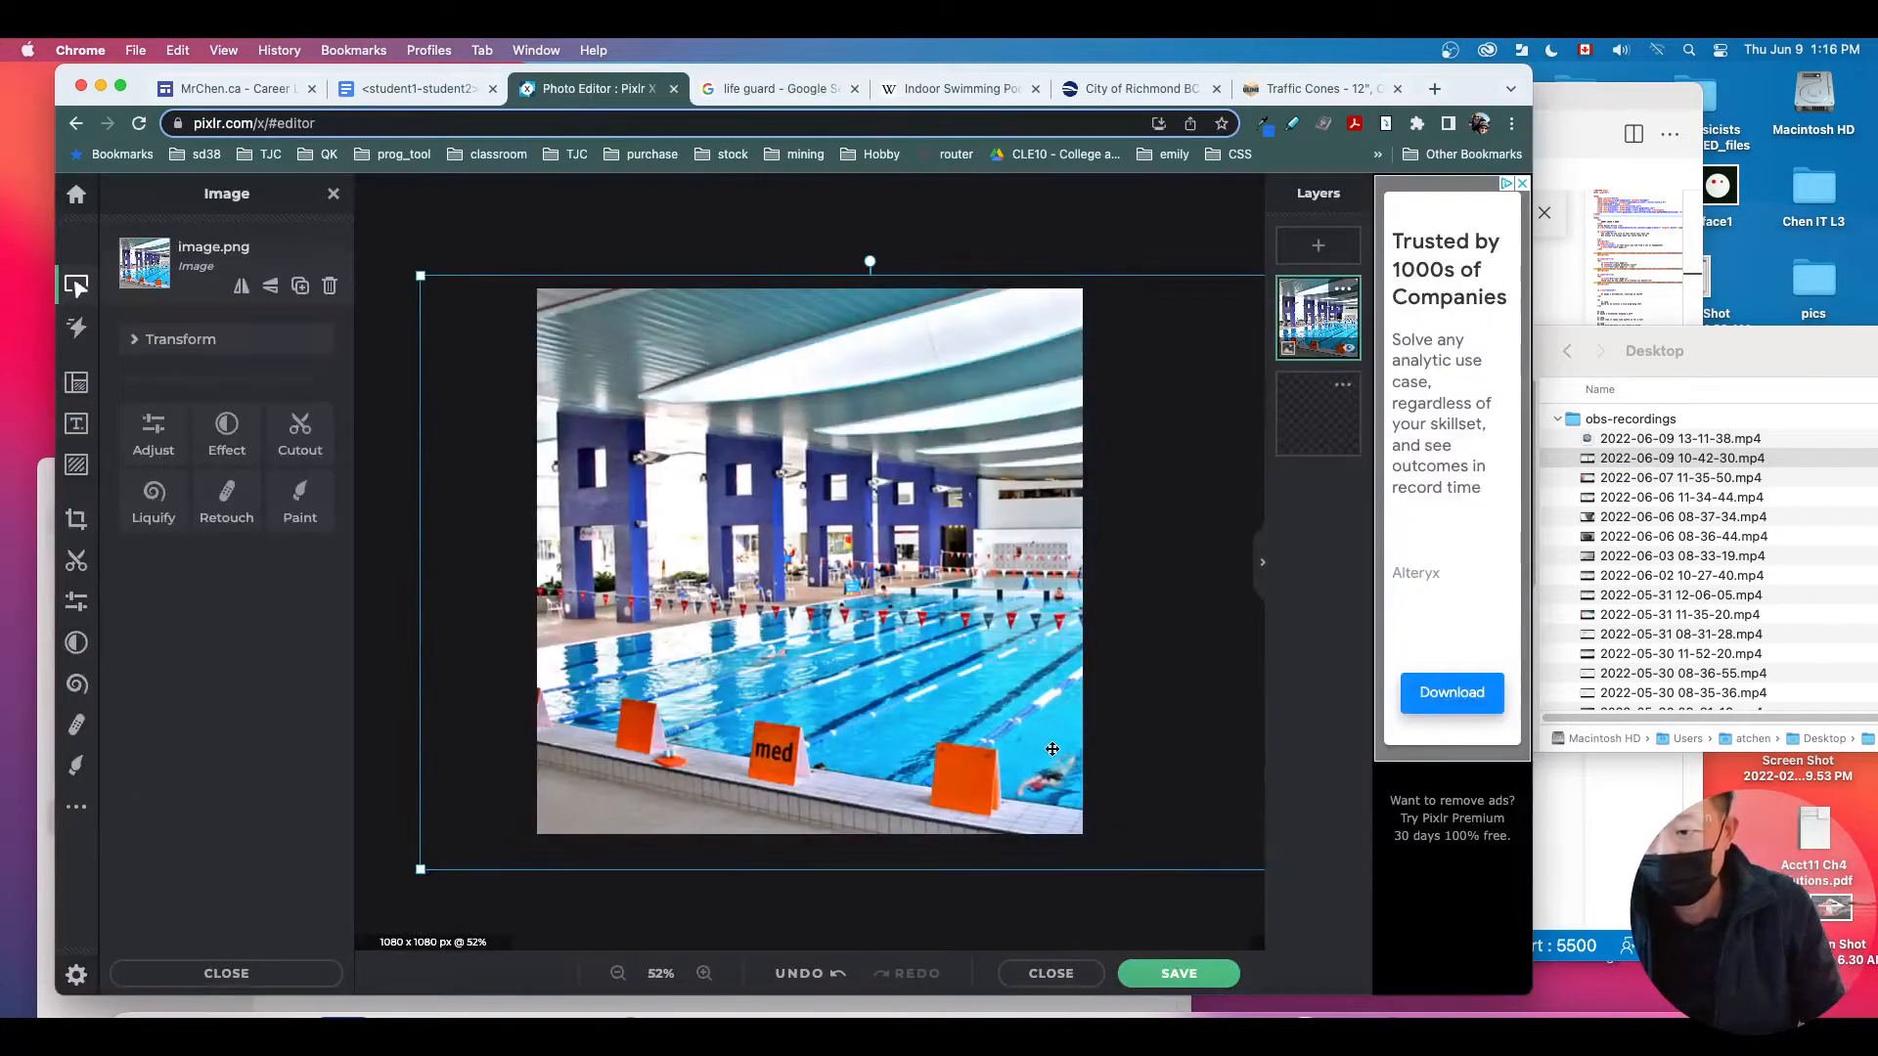
drag(935, 614, 973, 654)
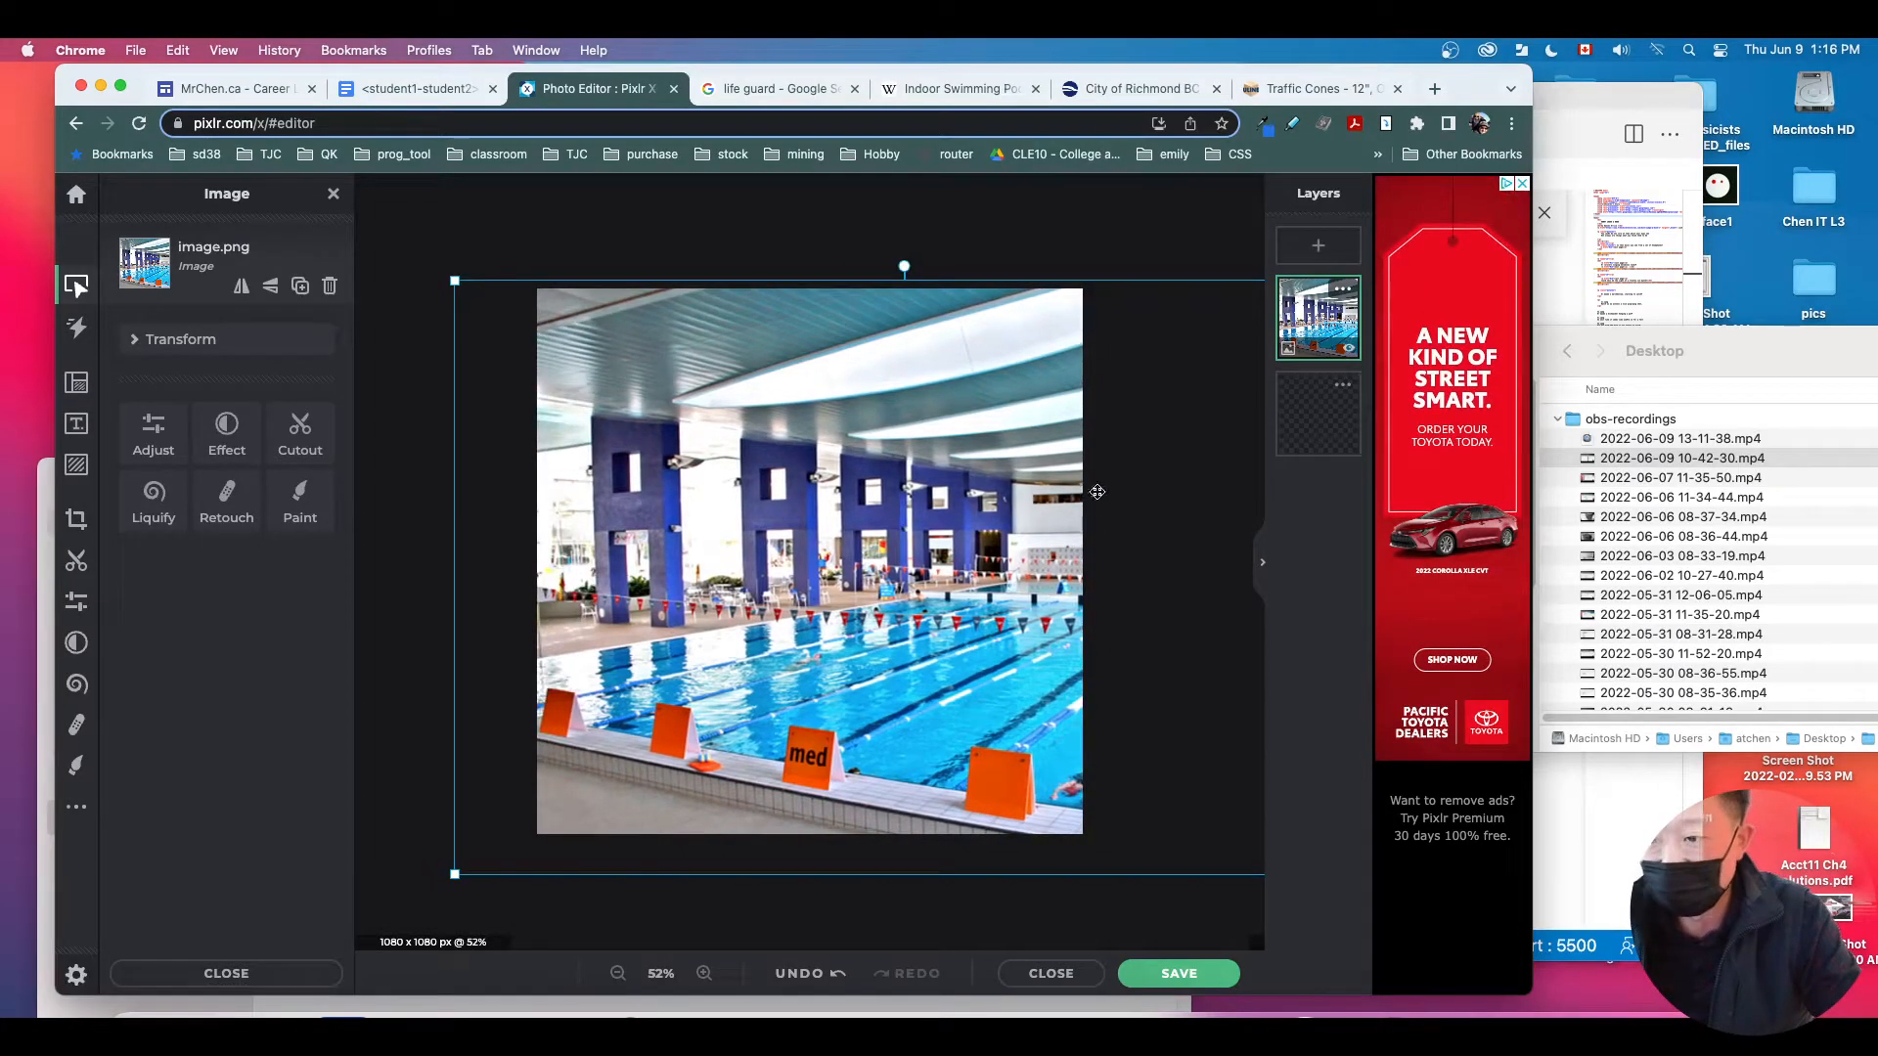
Step: Lock the pool photo layer and close its layer settings
click(1084, 239)
click(1330, 325)
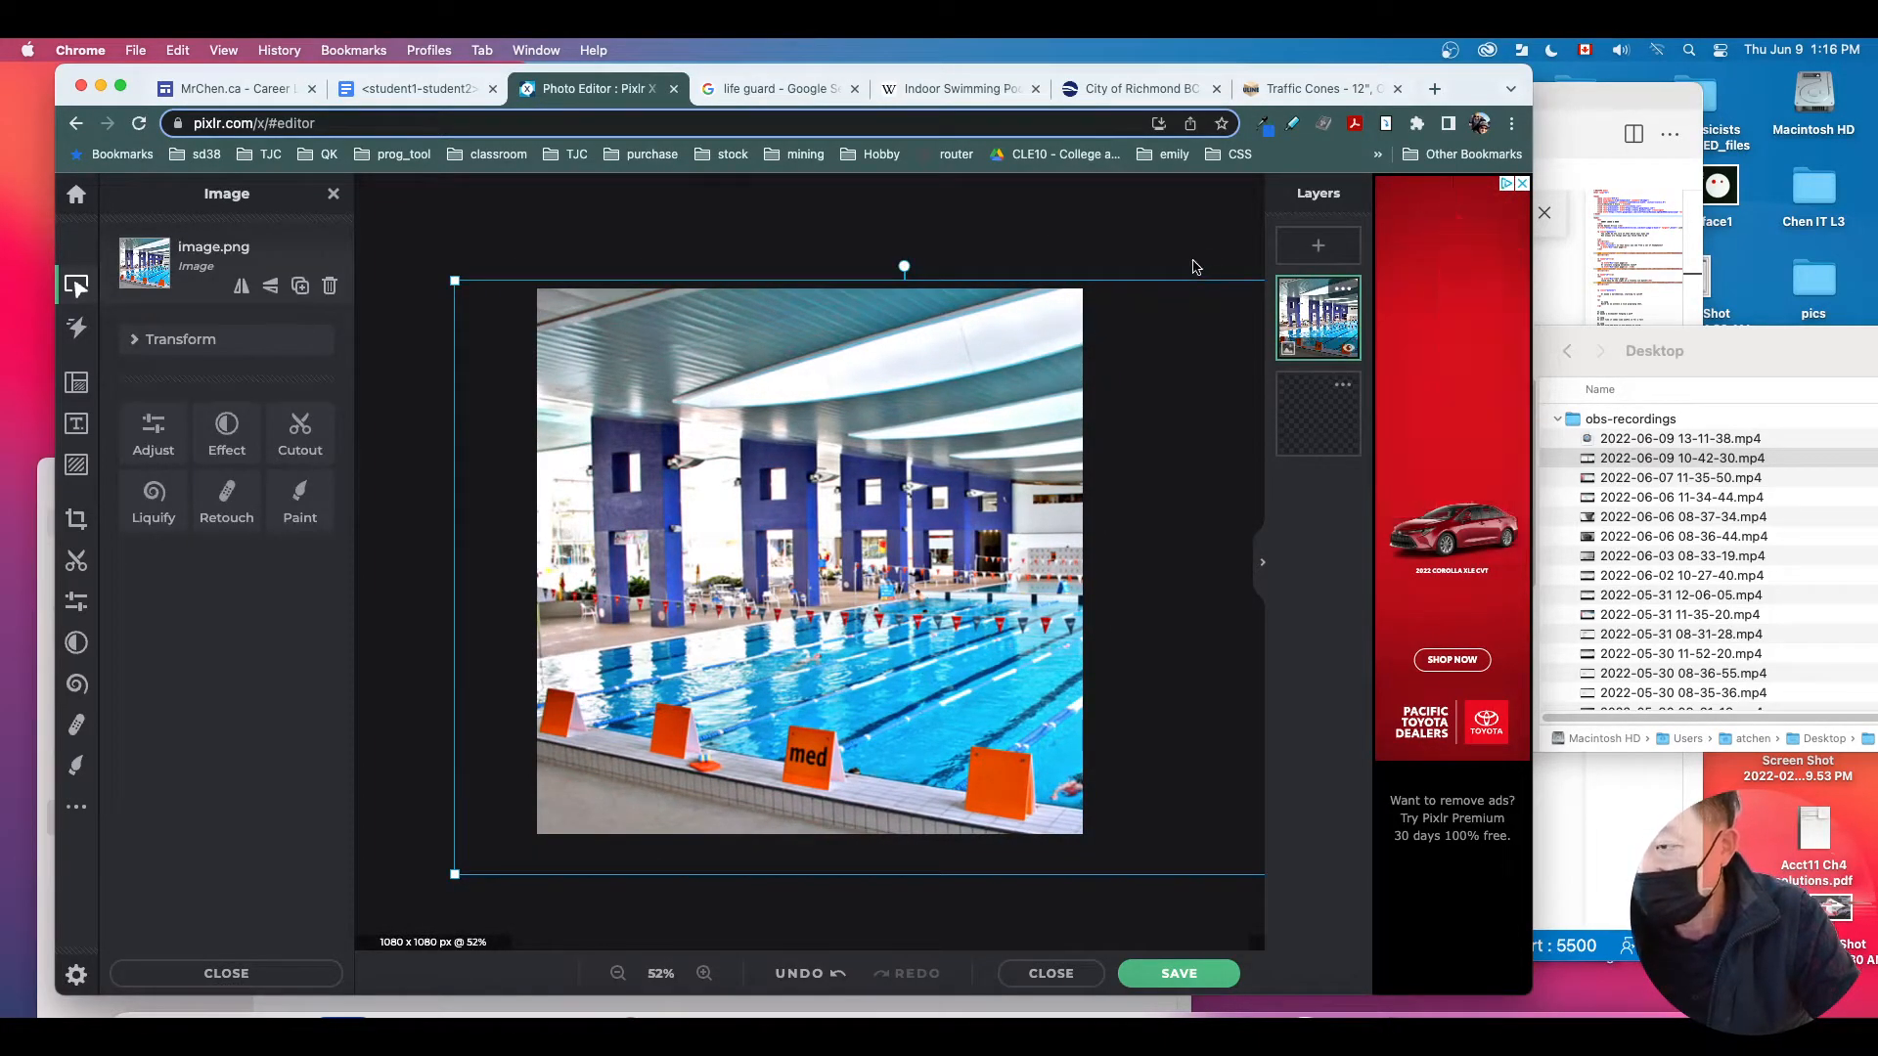
click(1346, 290)
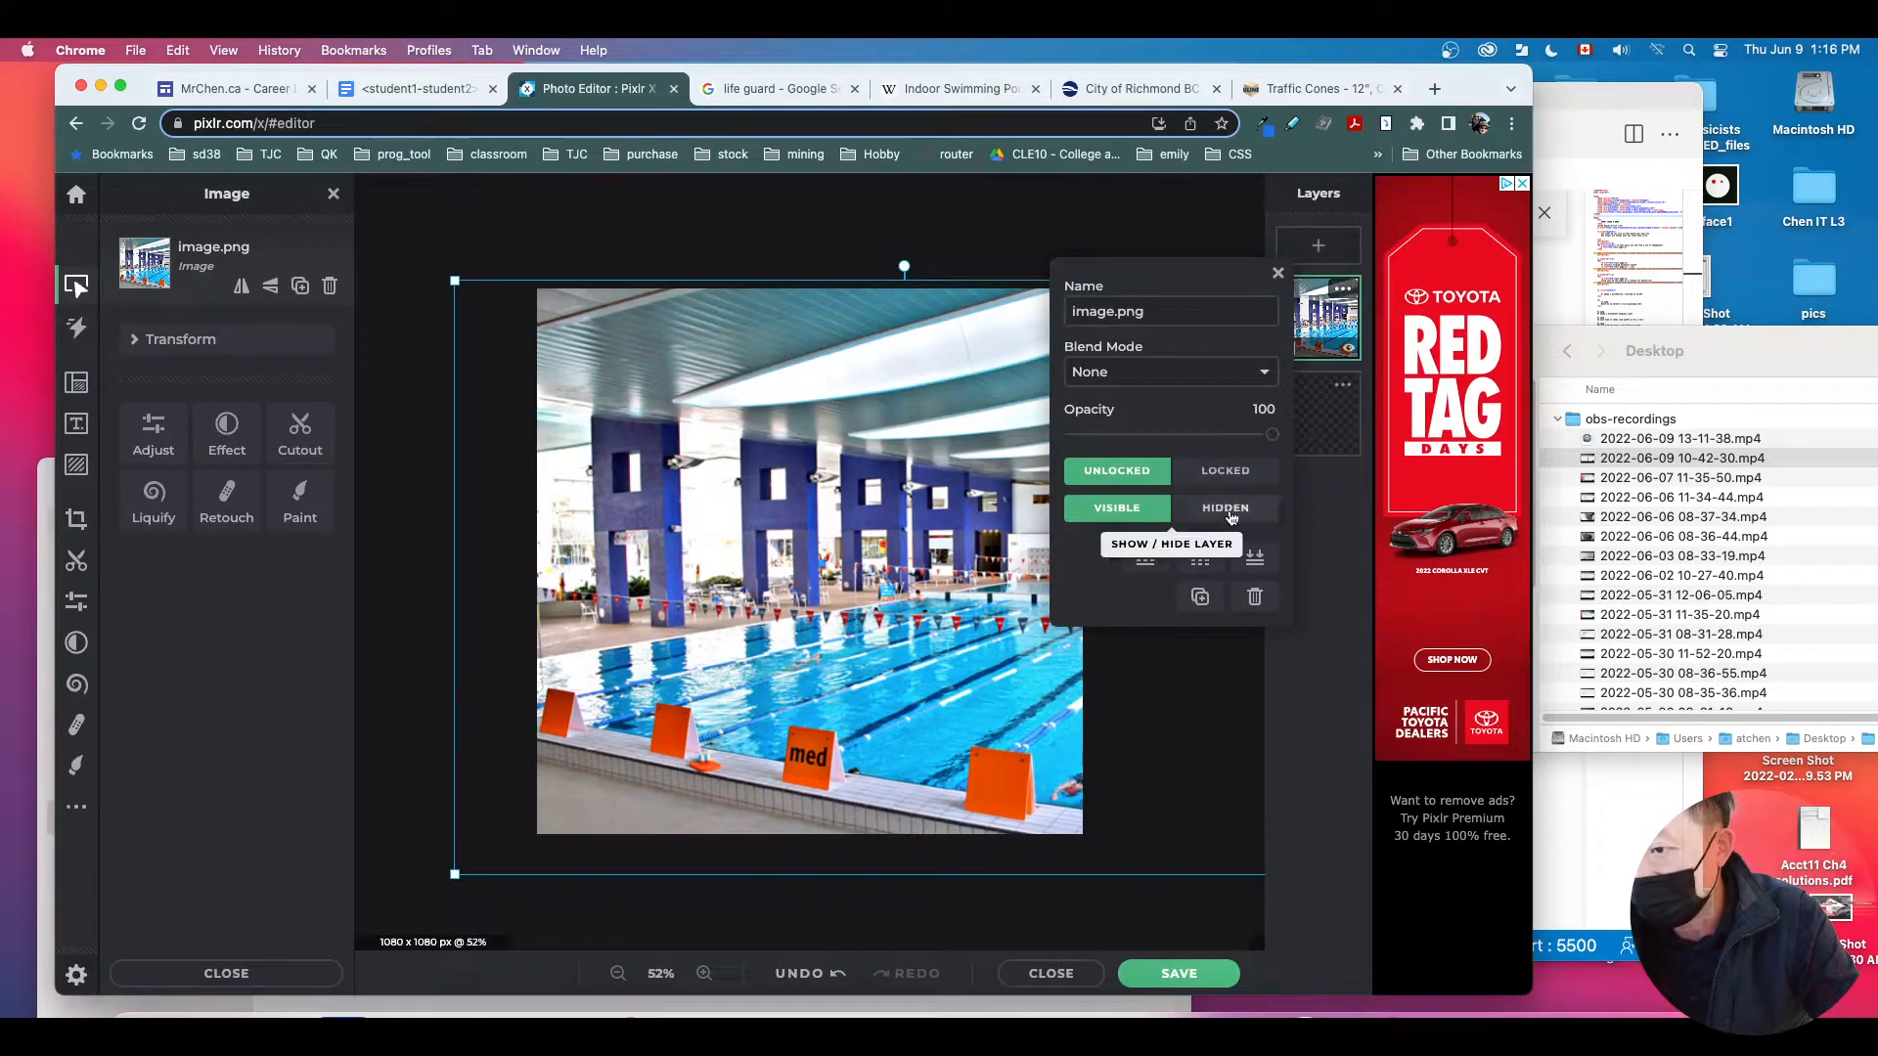
click(1226, 470)
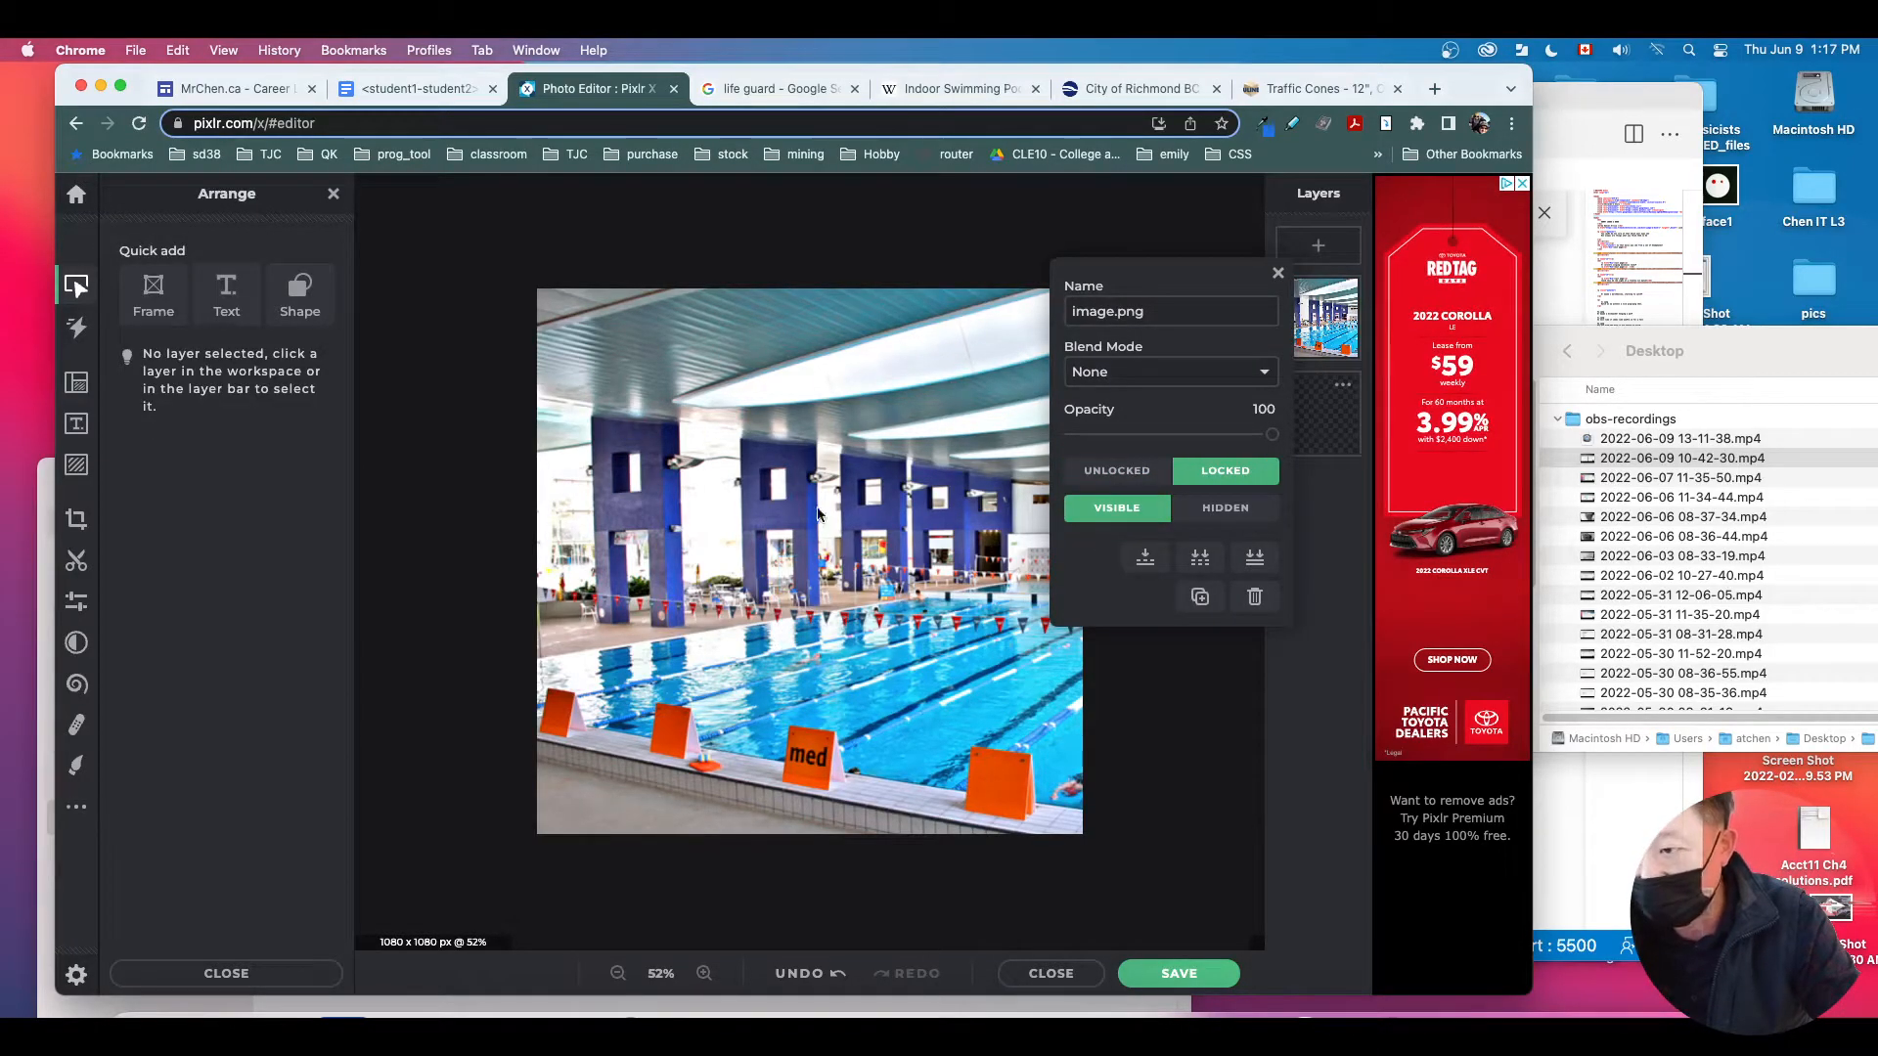
click(1278, 273)
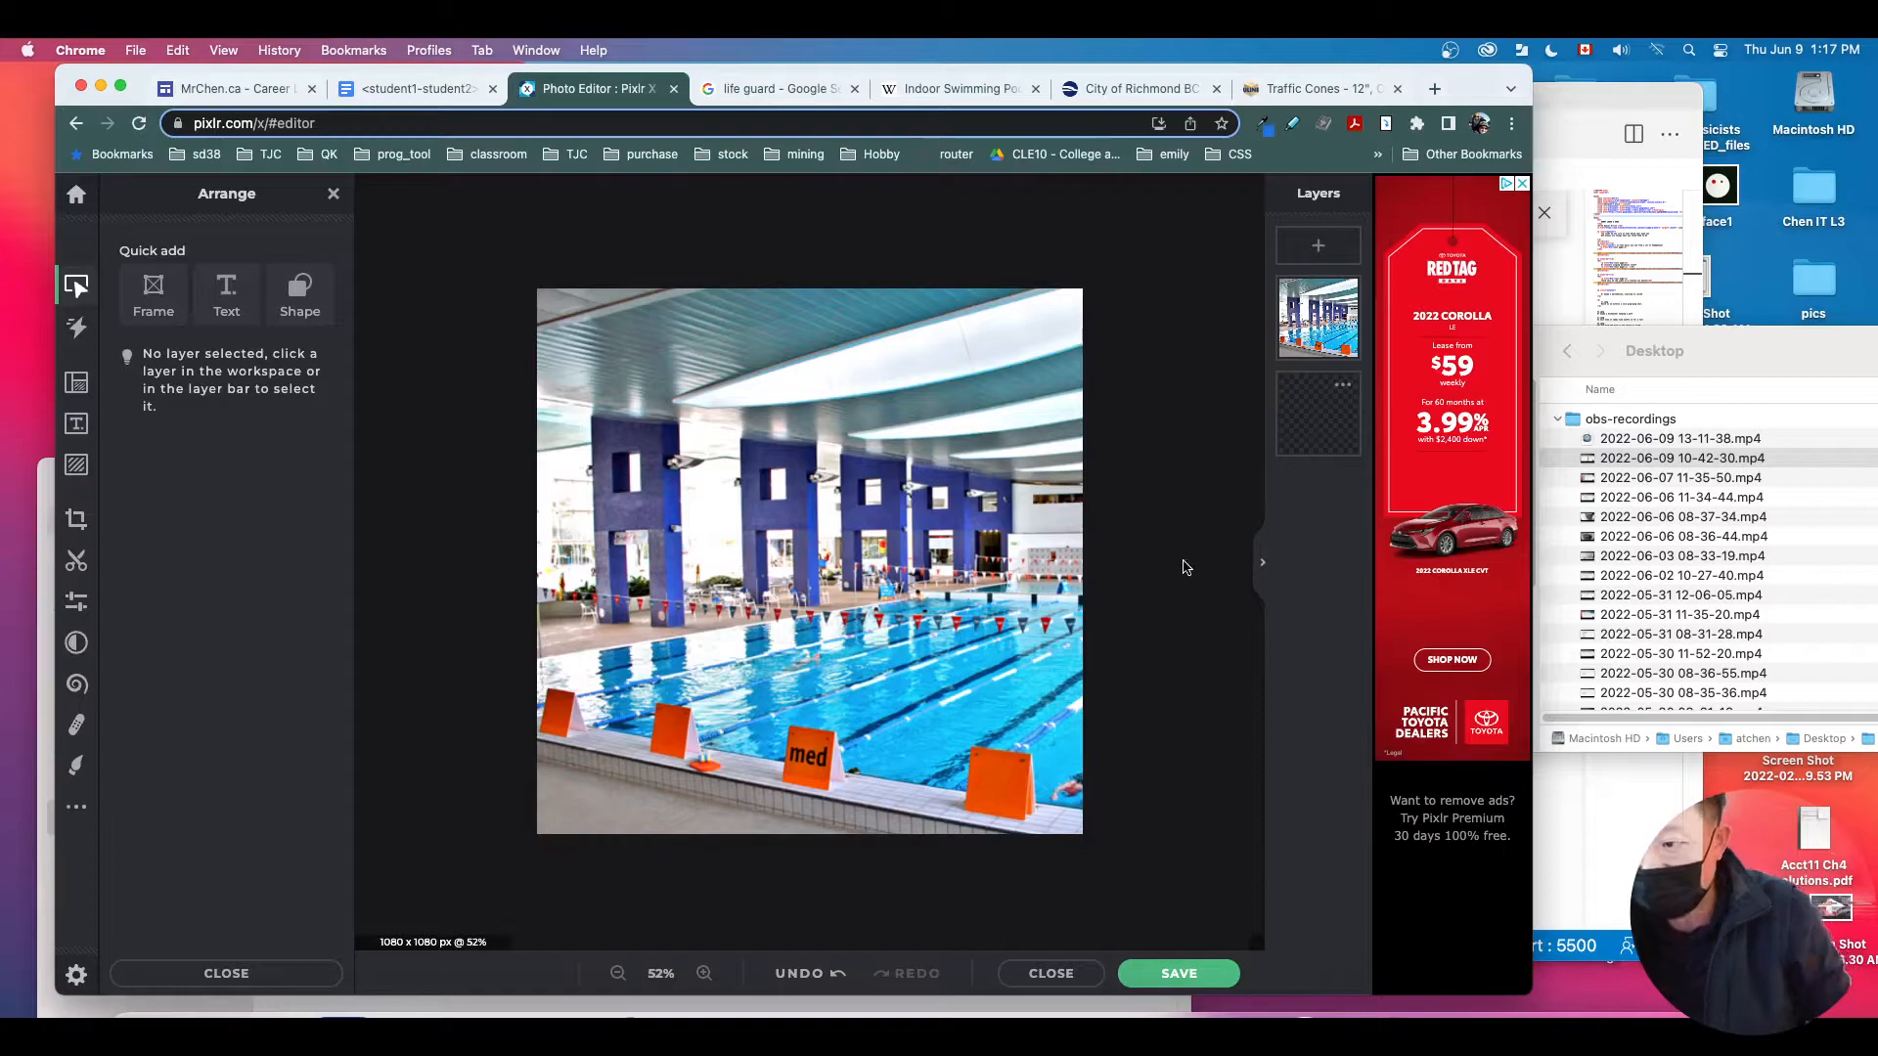
Step: Paste the captured lifeguard photo as a new layer above the pool background and position it over the pool
key(super+v)
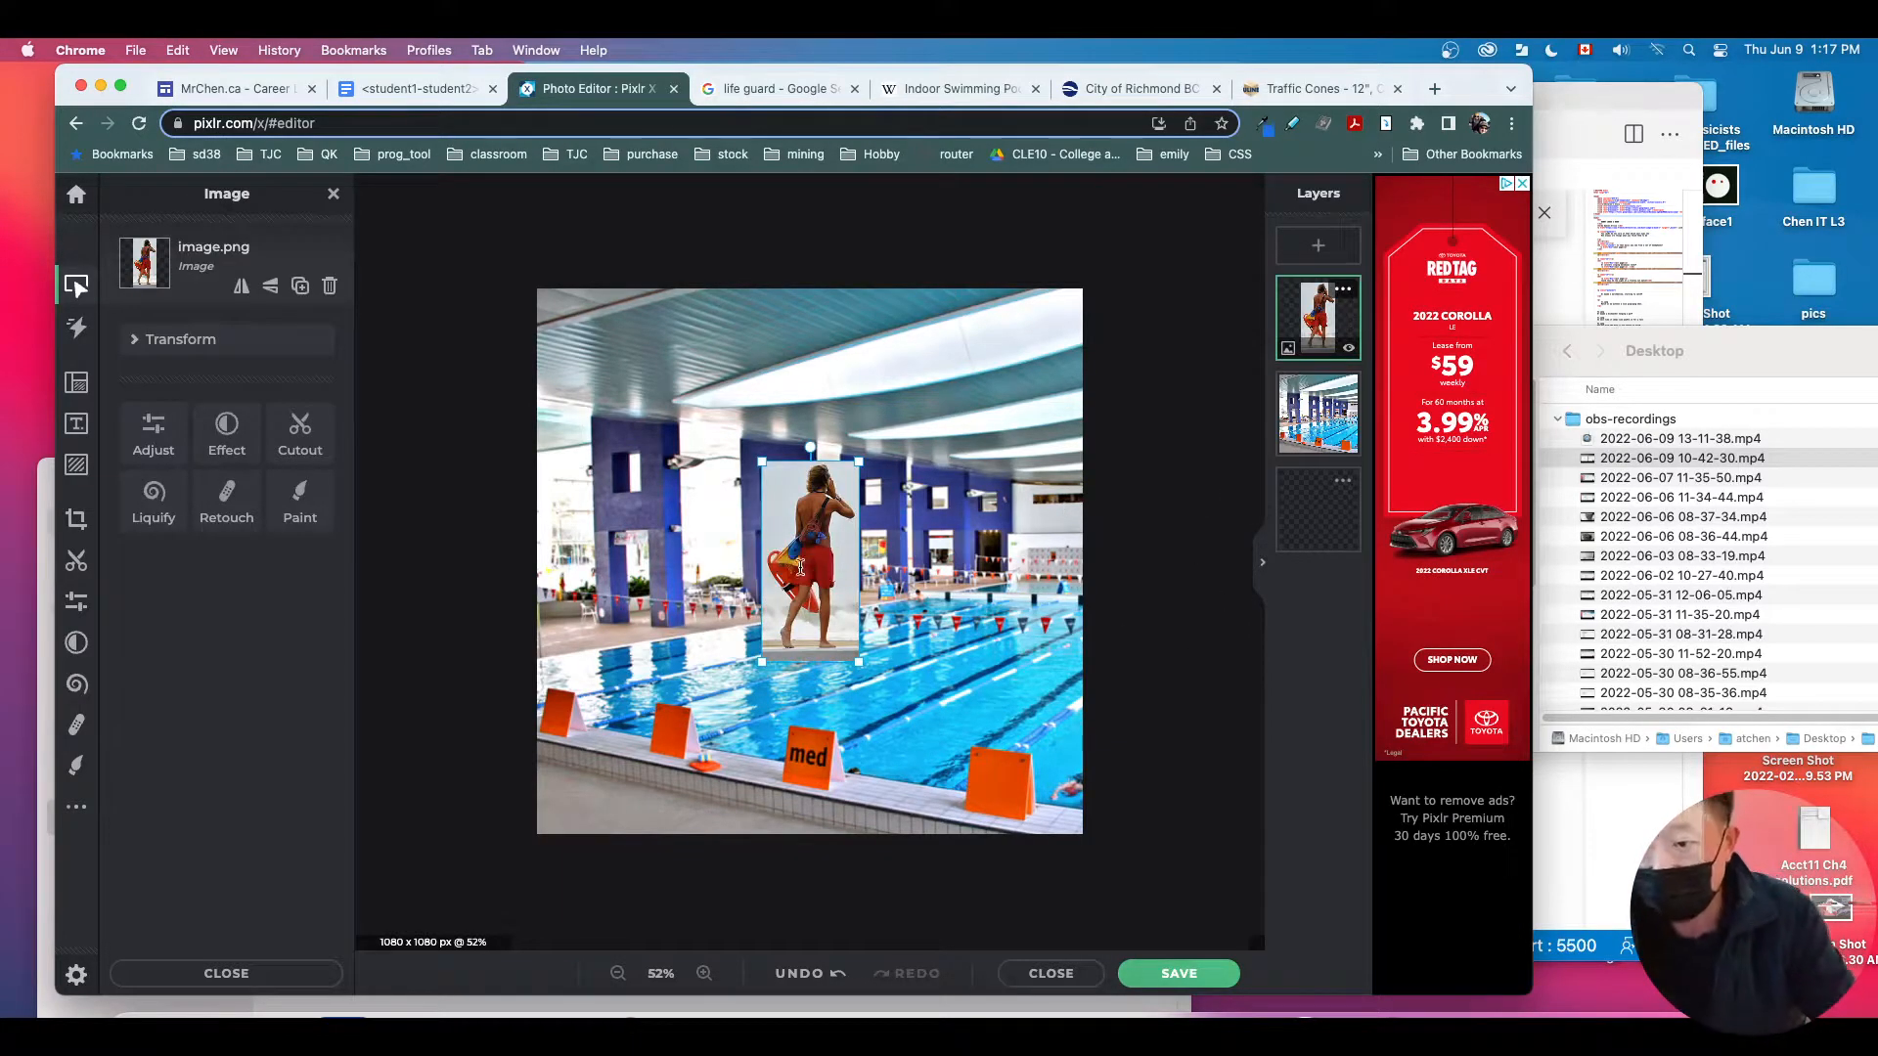
drag(841, 516, 913, 488)
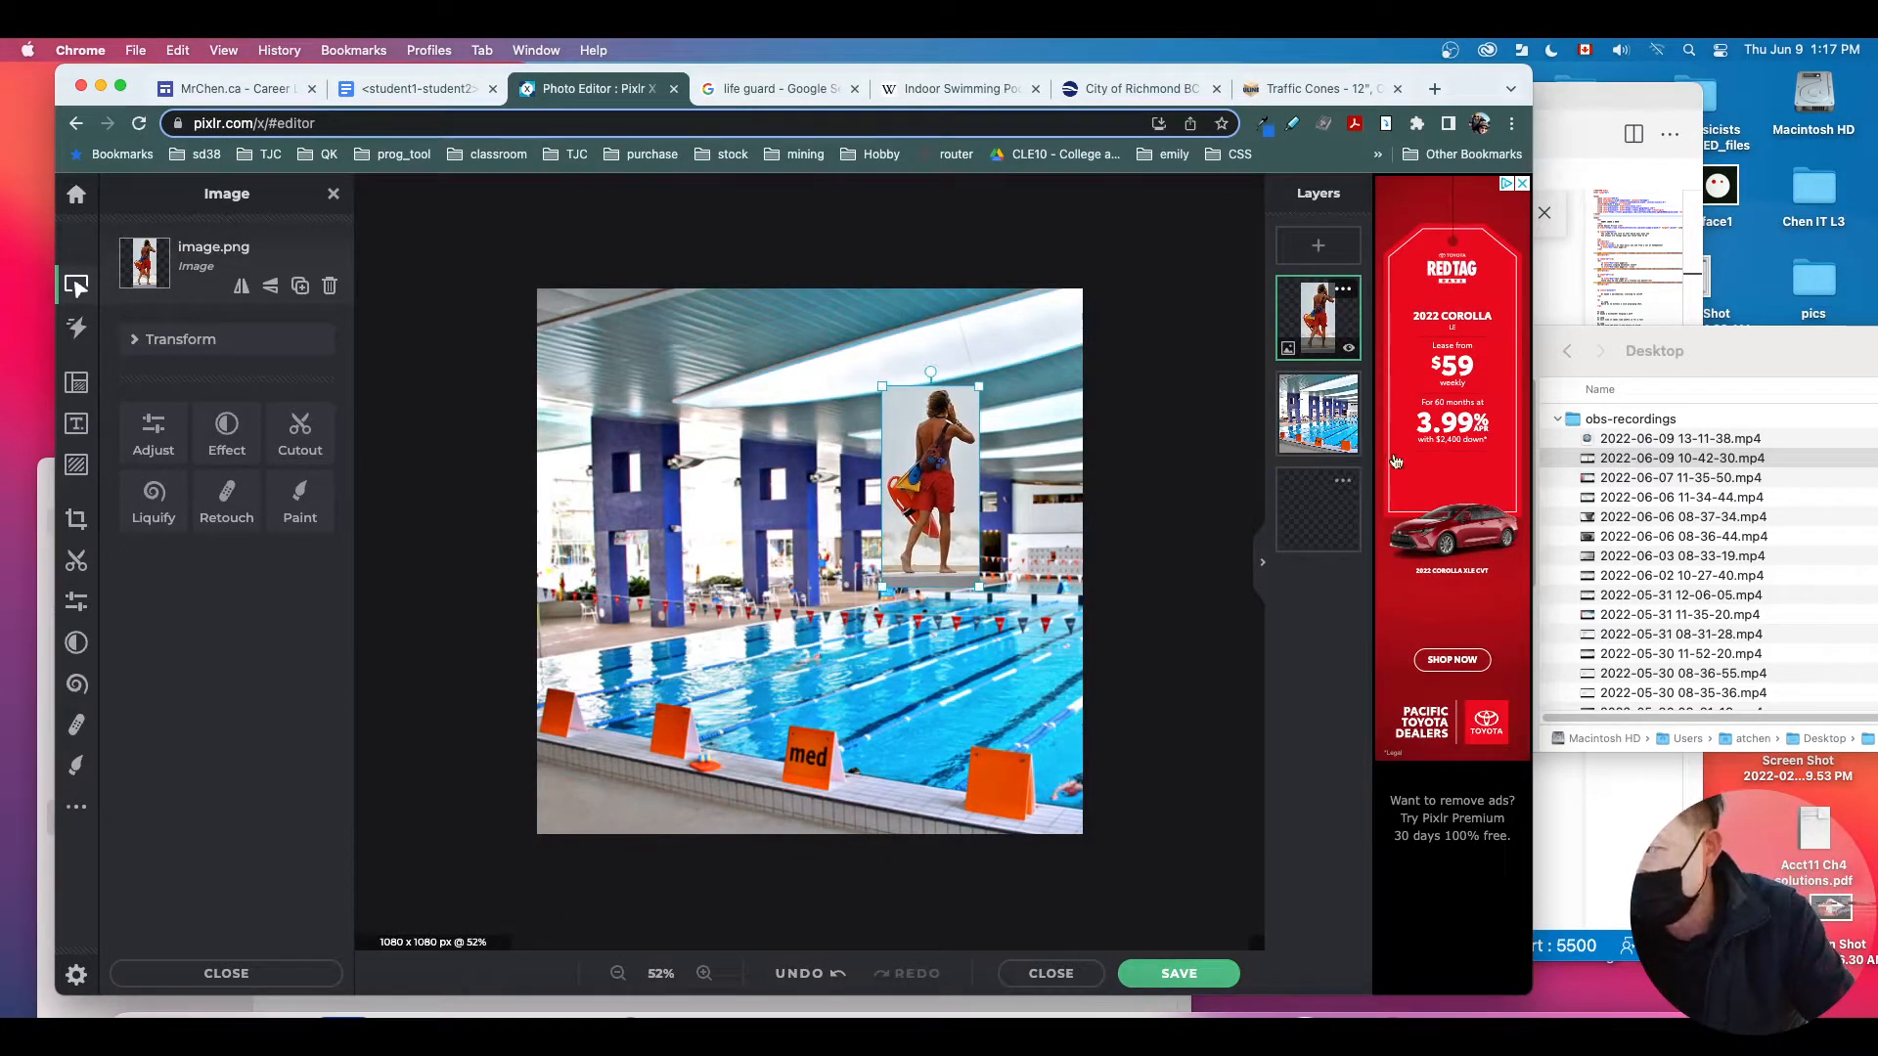
drag(1303, 412, 1318, 313)
drag(1328, 446, 1318, 318)
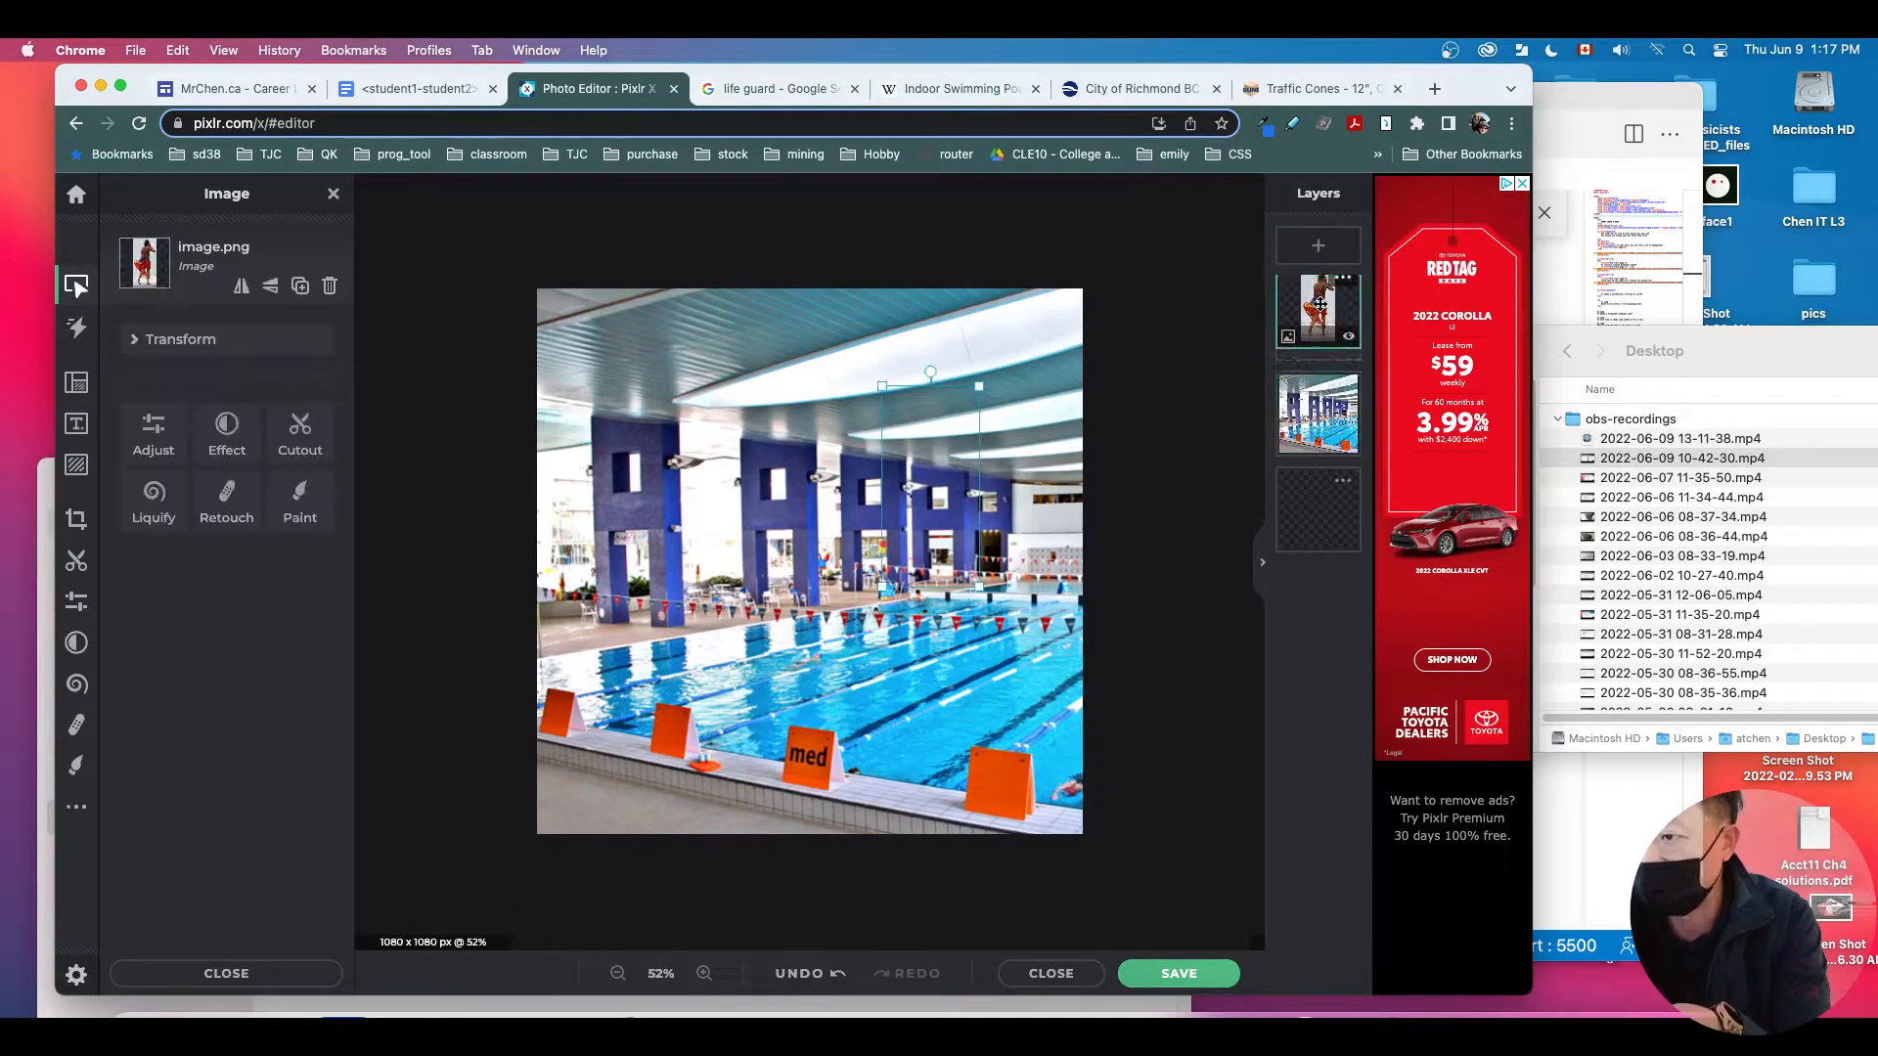
scroll(981, 531, up, 5)
drag(1062, 560, 837, 697)
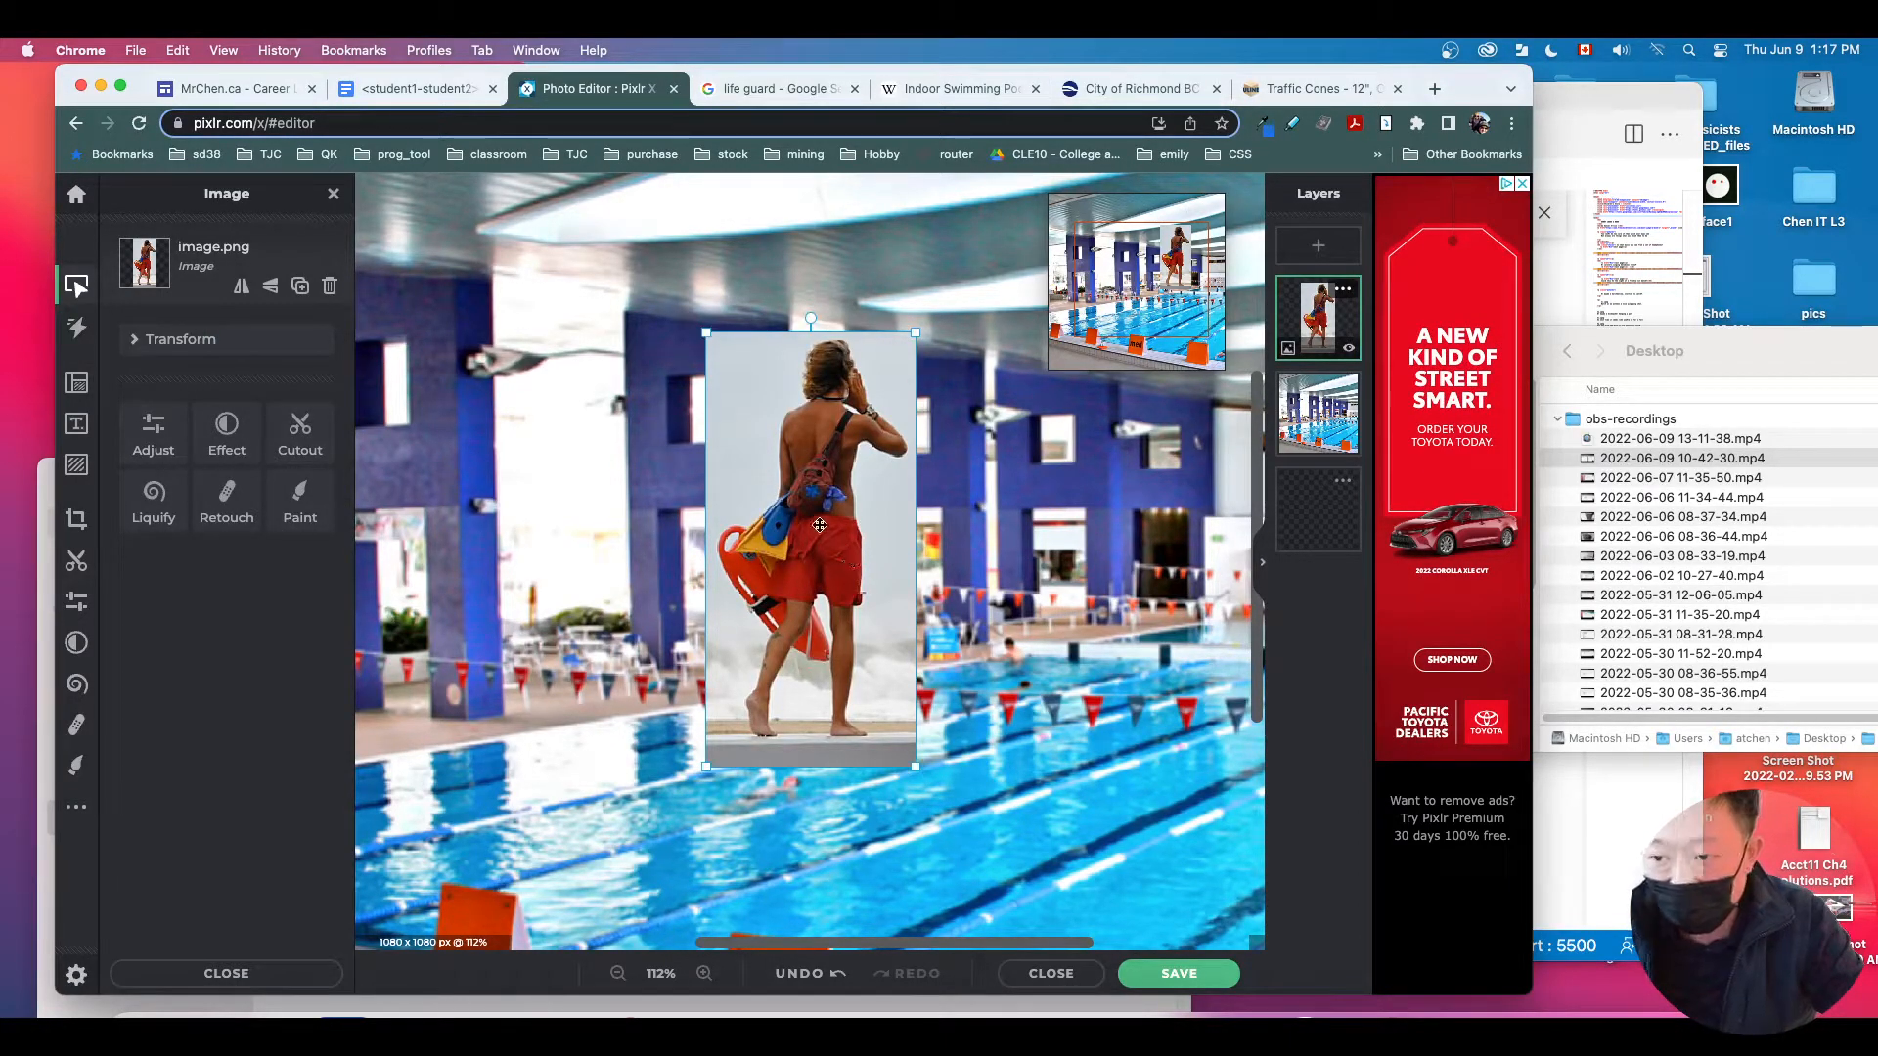
drag(819, 520, 842, 521)
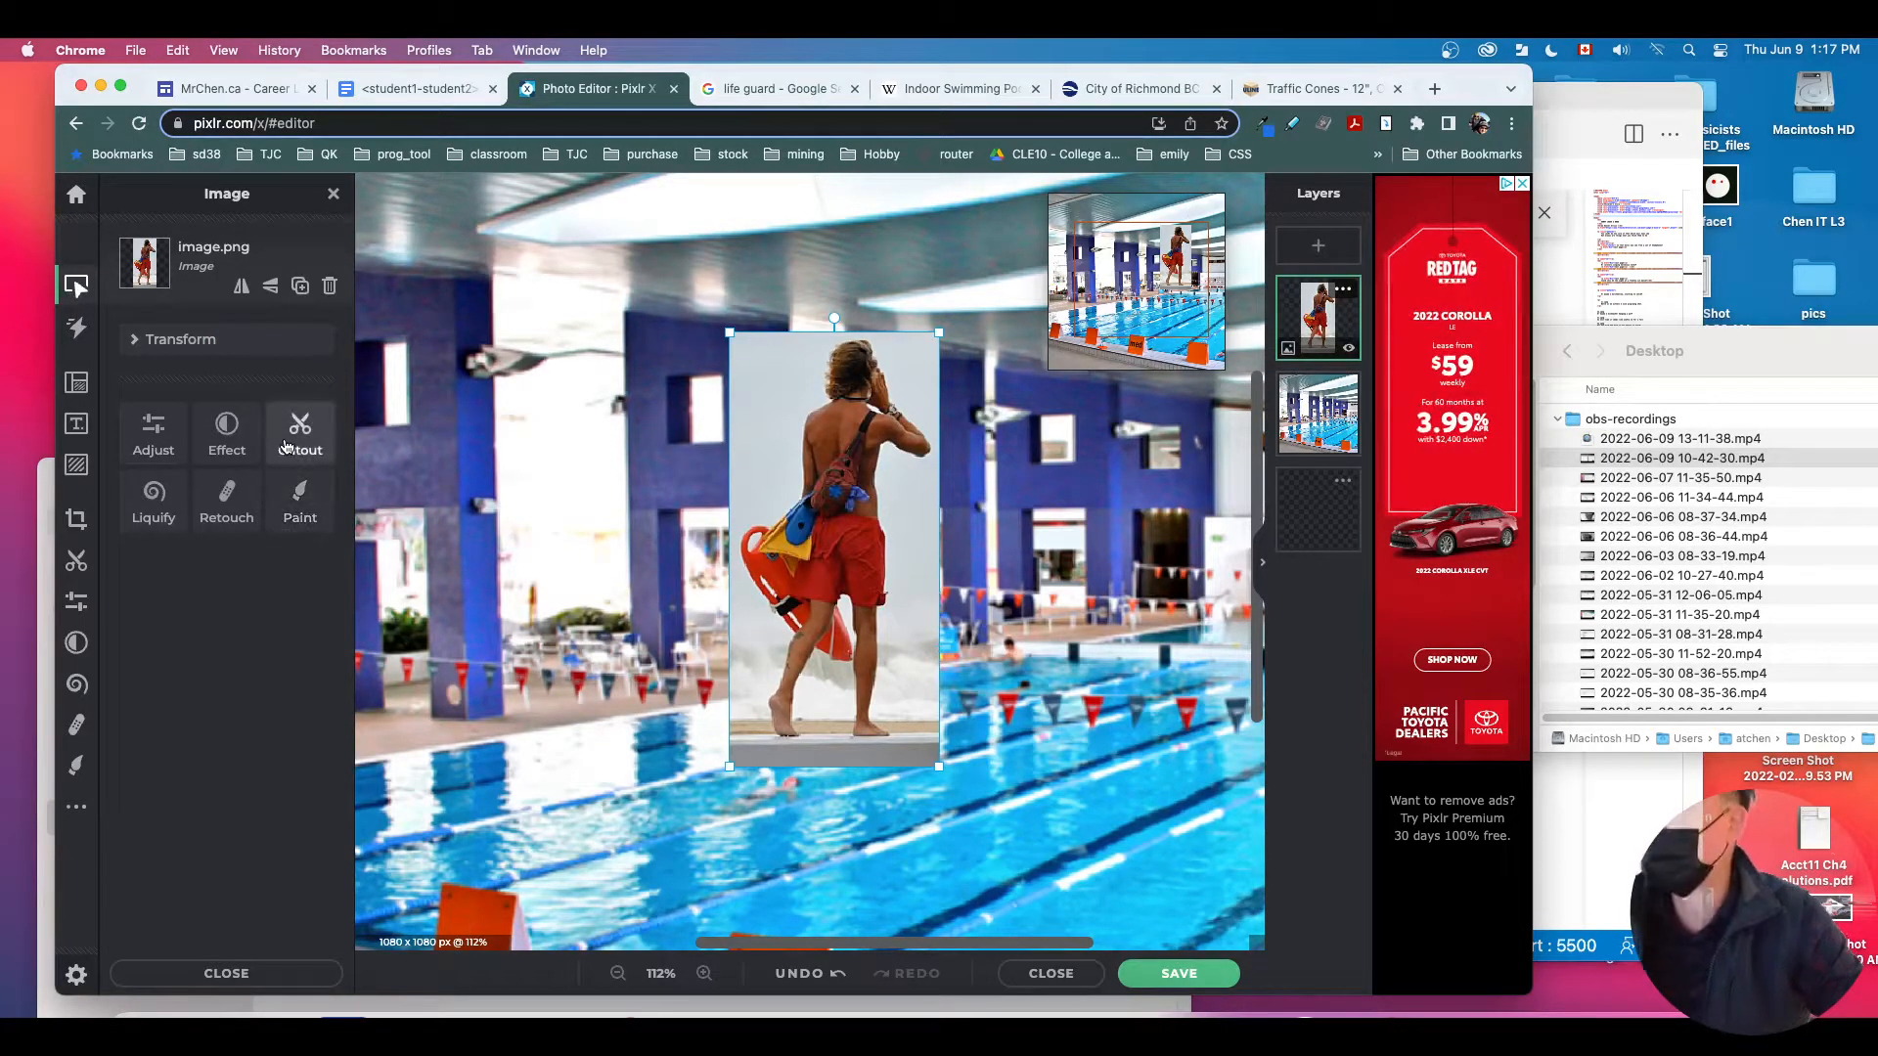
Step: Cut out the lifeguard by removing the surrounding sky and ledge with the magic wand in Remove mode, tolerance 32
click(297, 436)
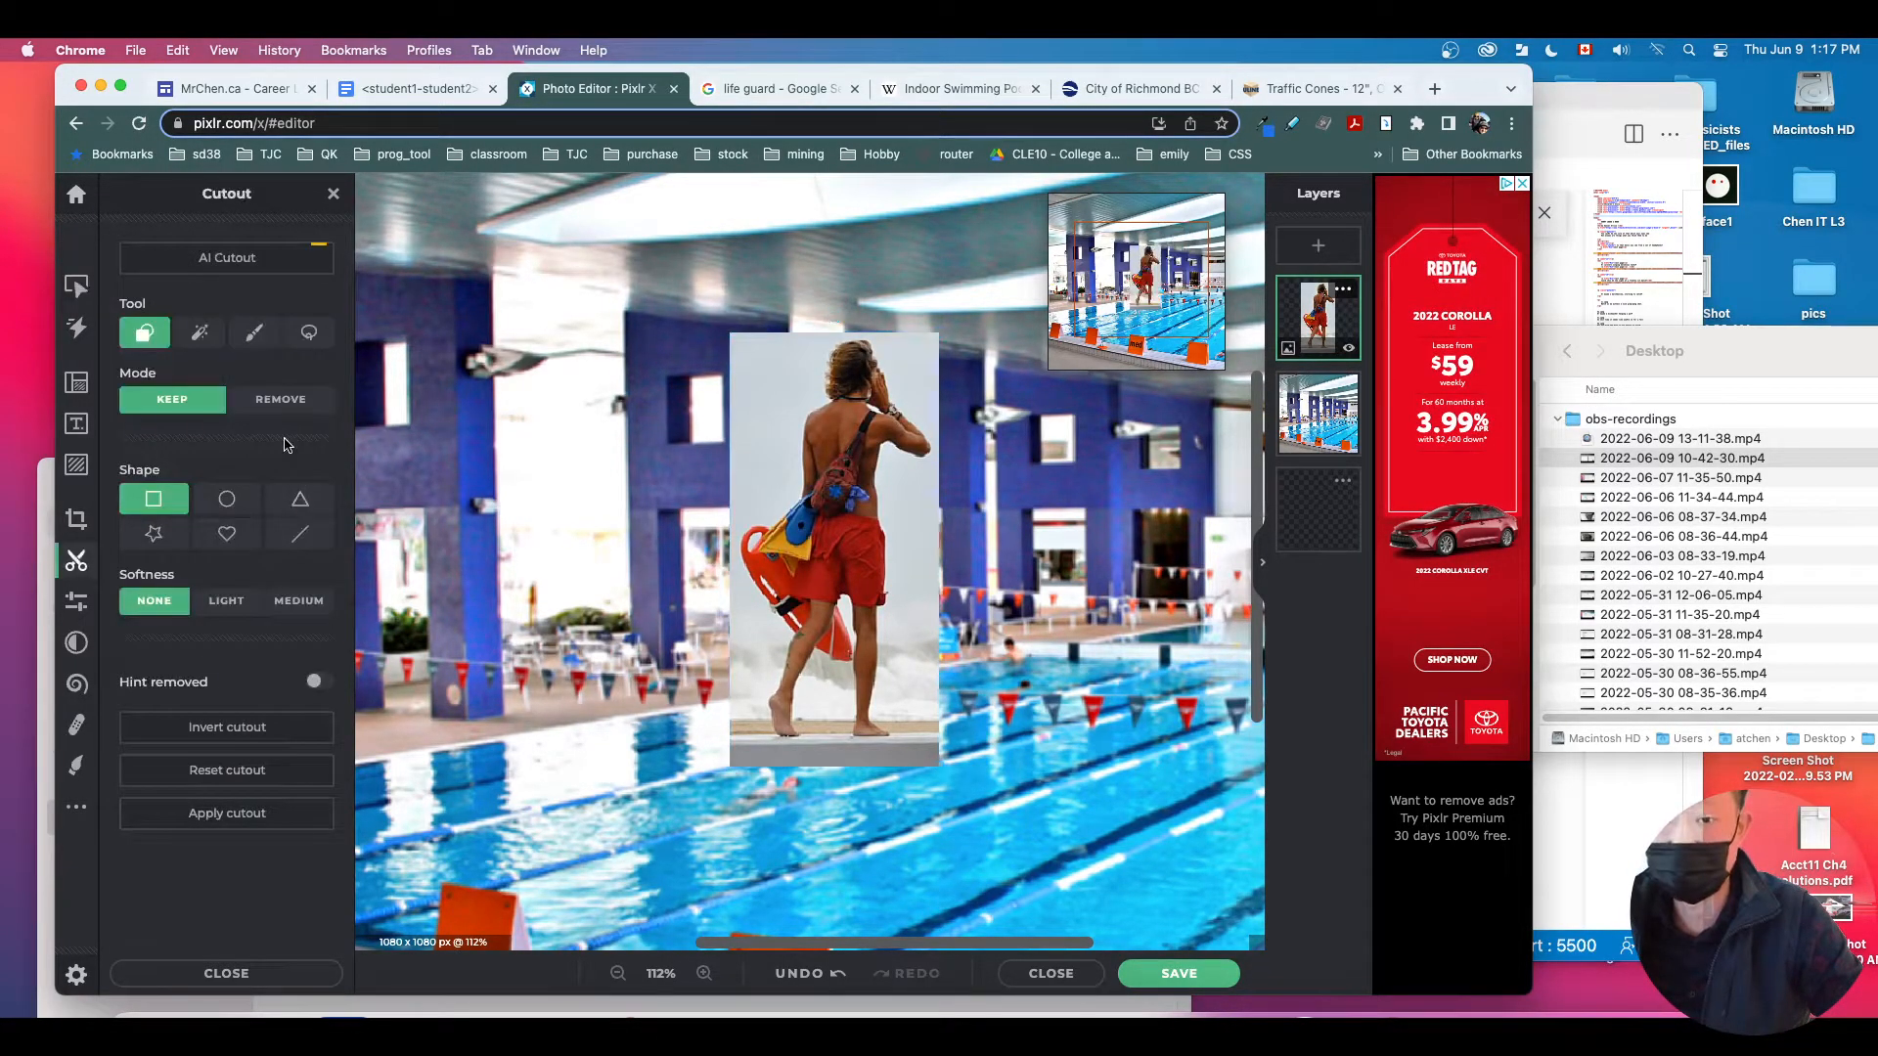
click(204, 333)
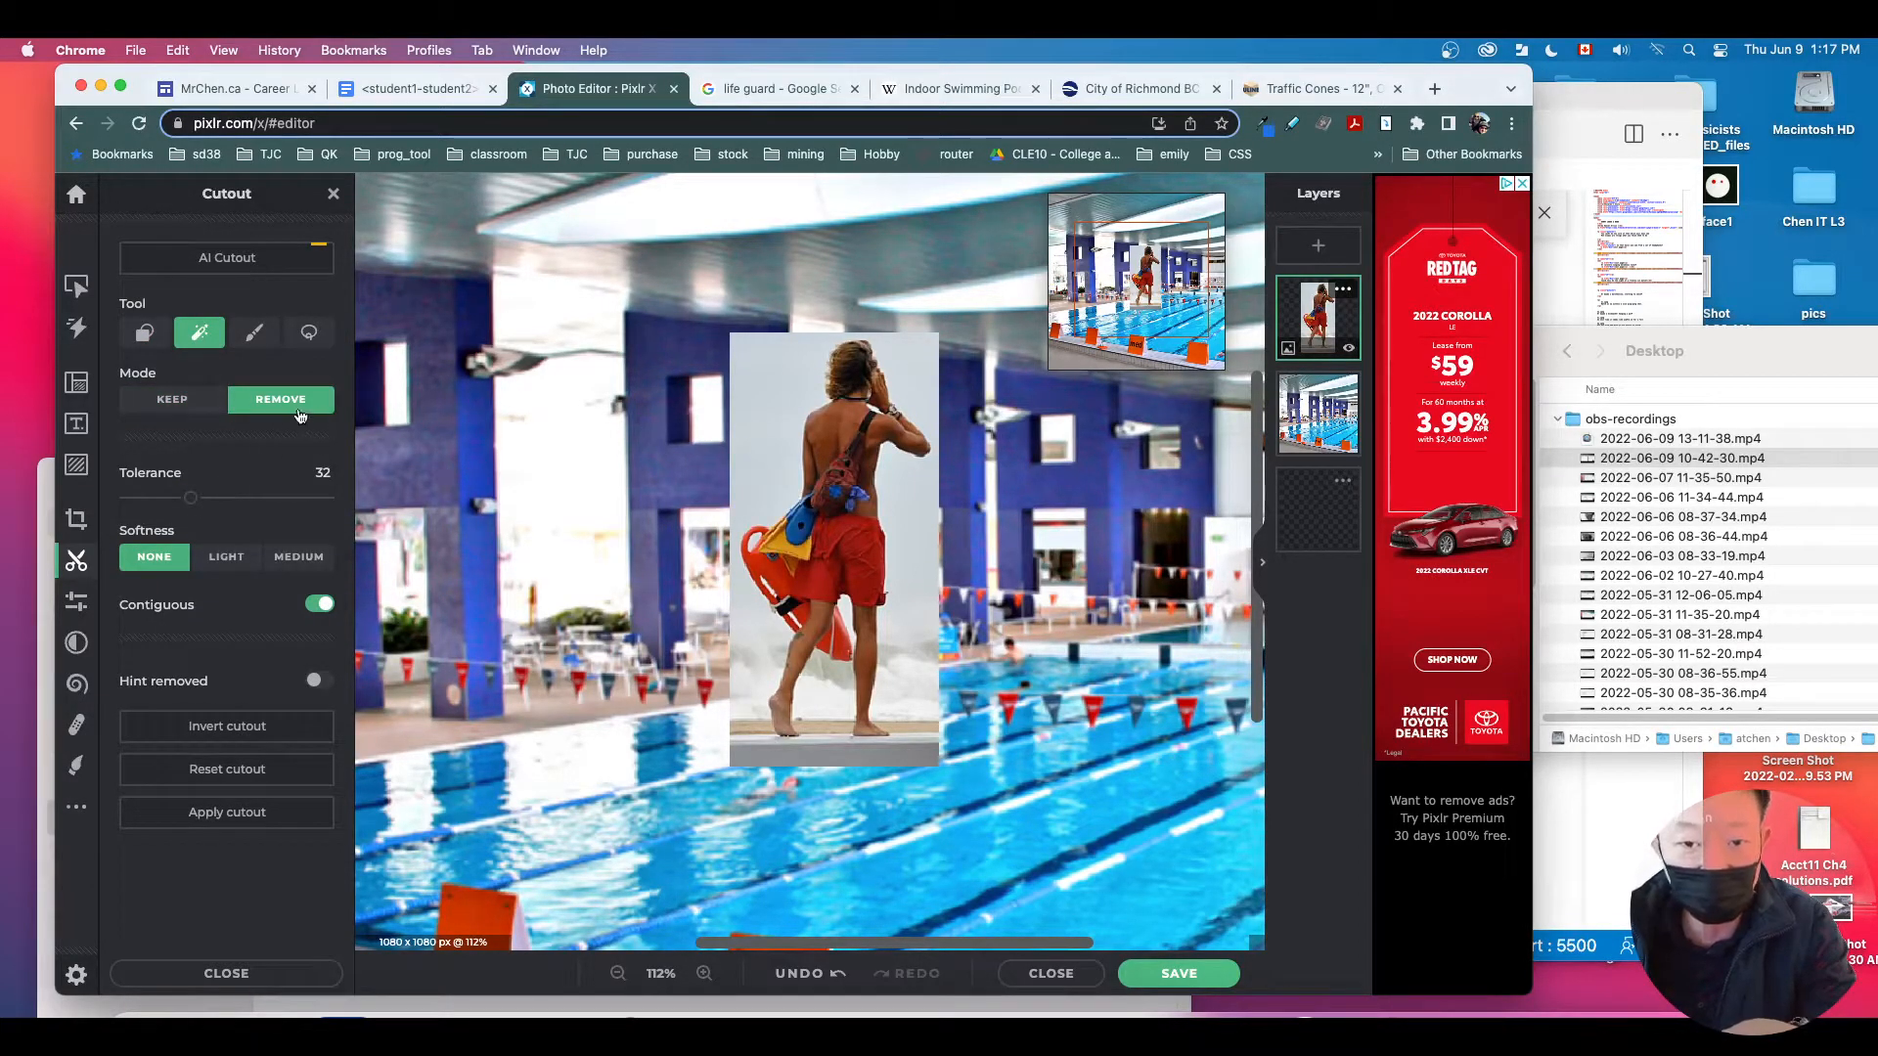
click(781, 412)
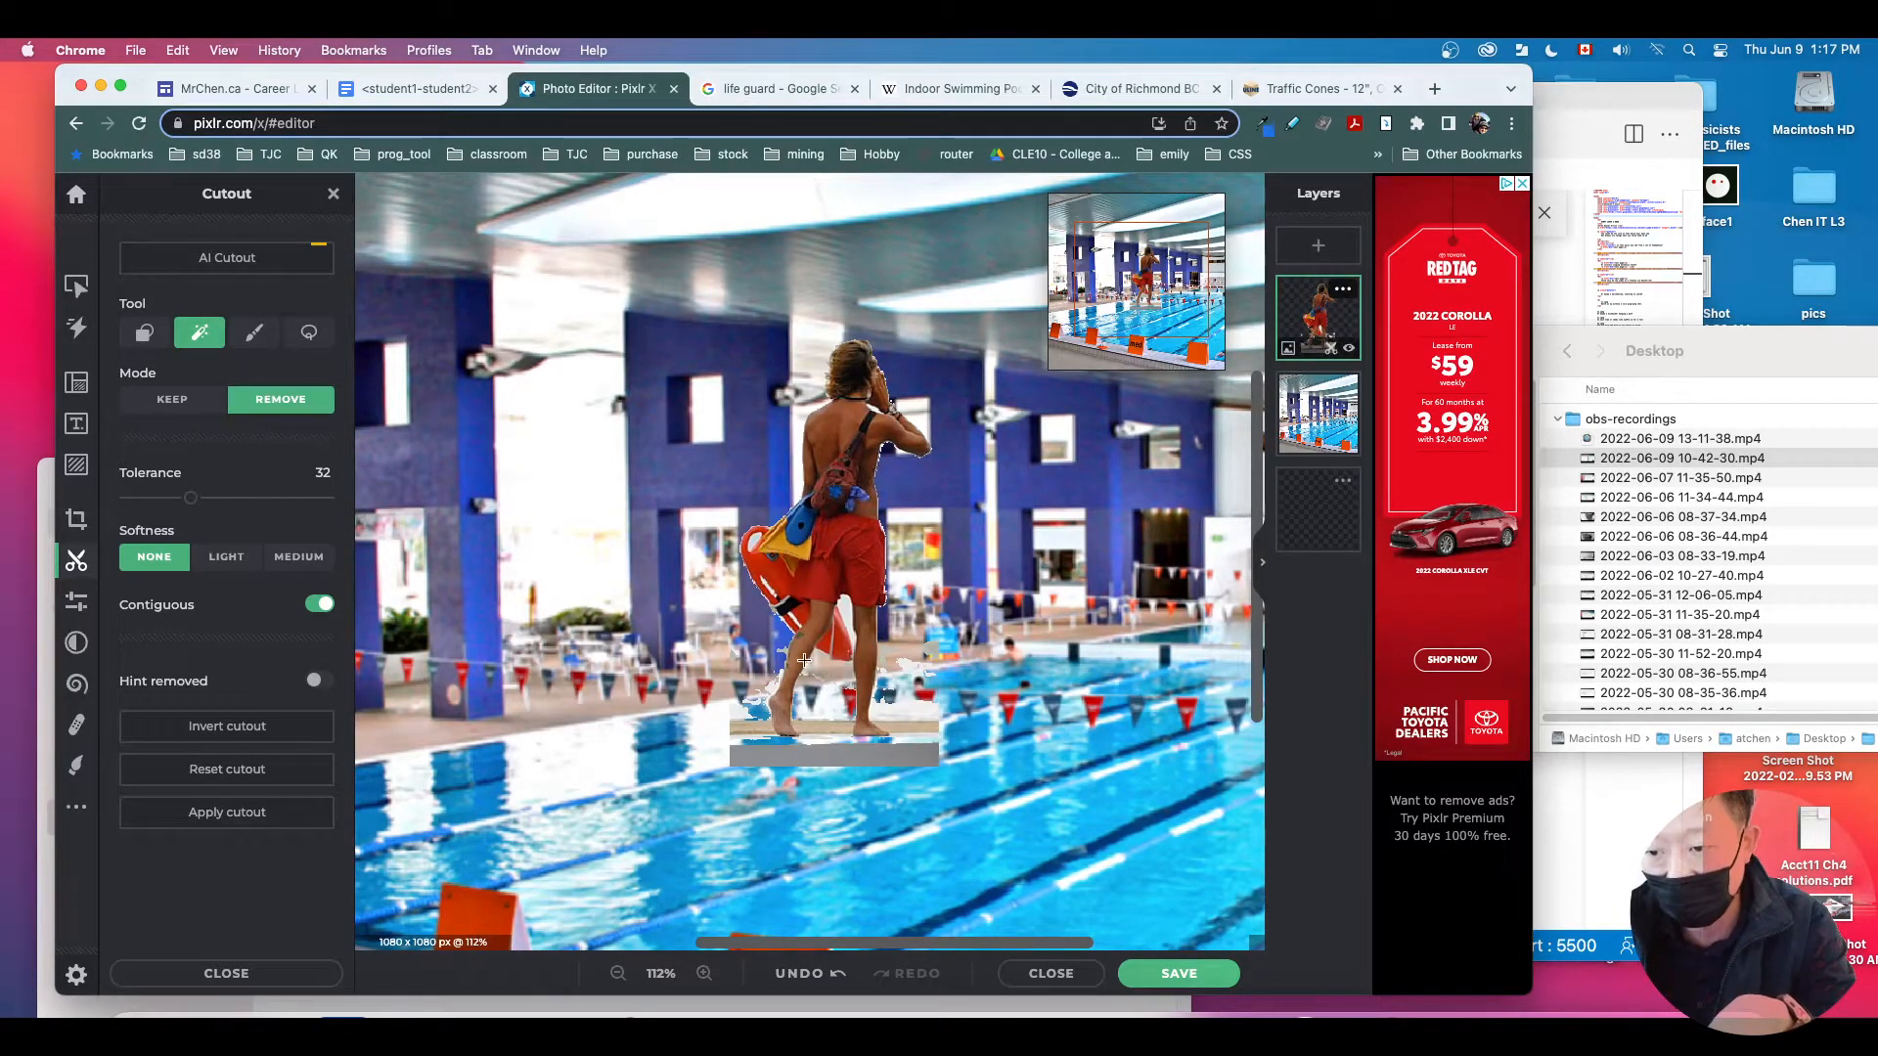
click(909, 744)
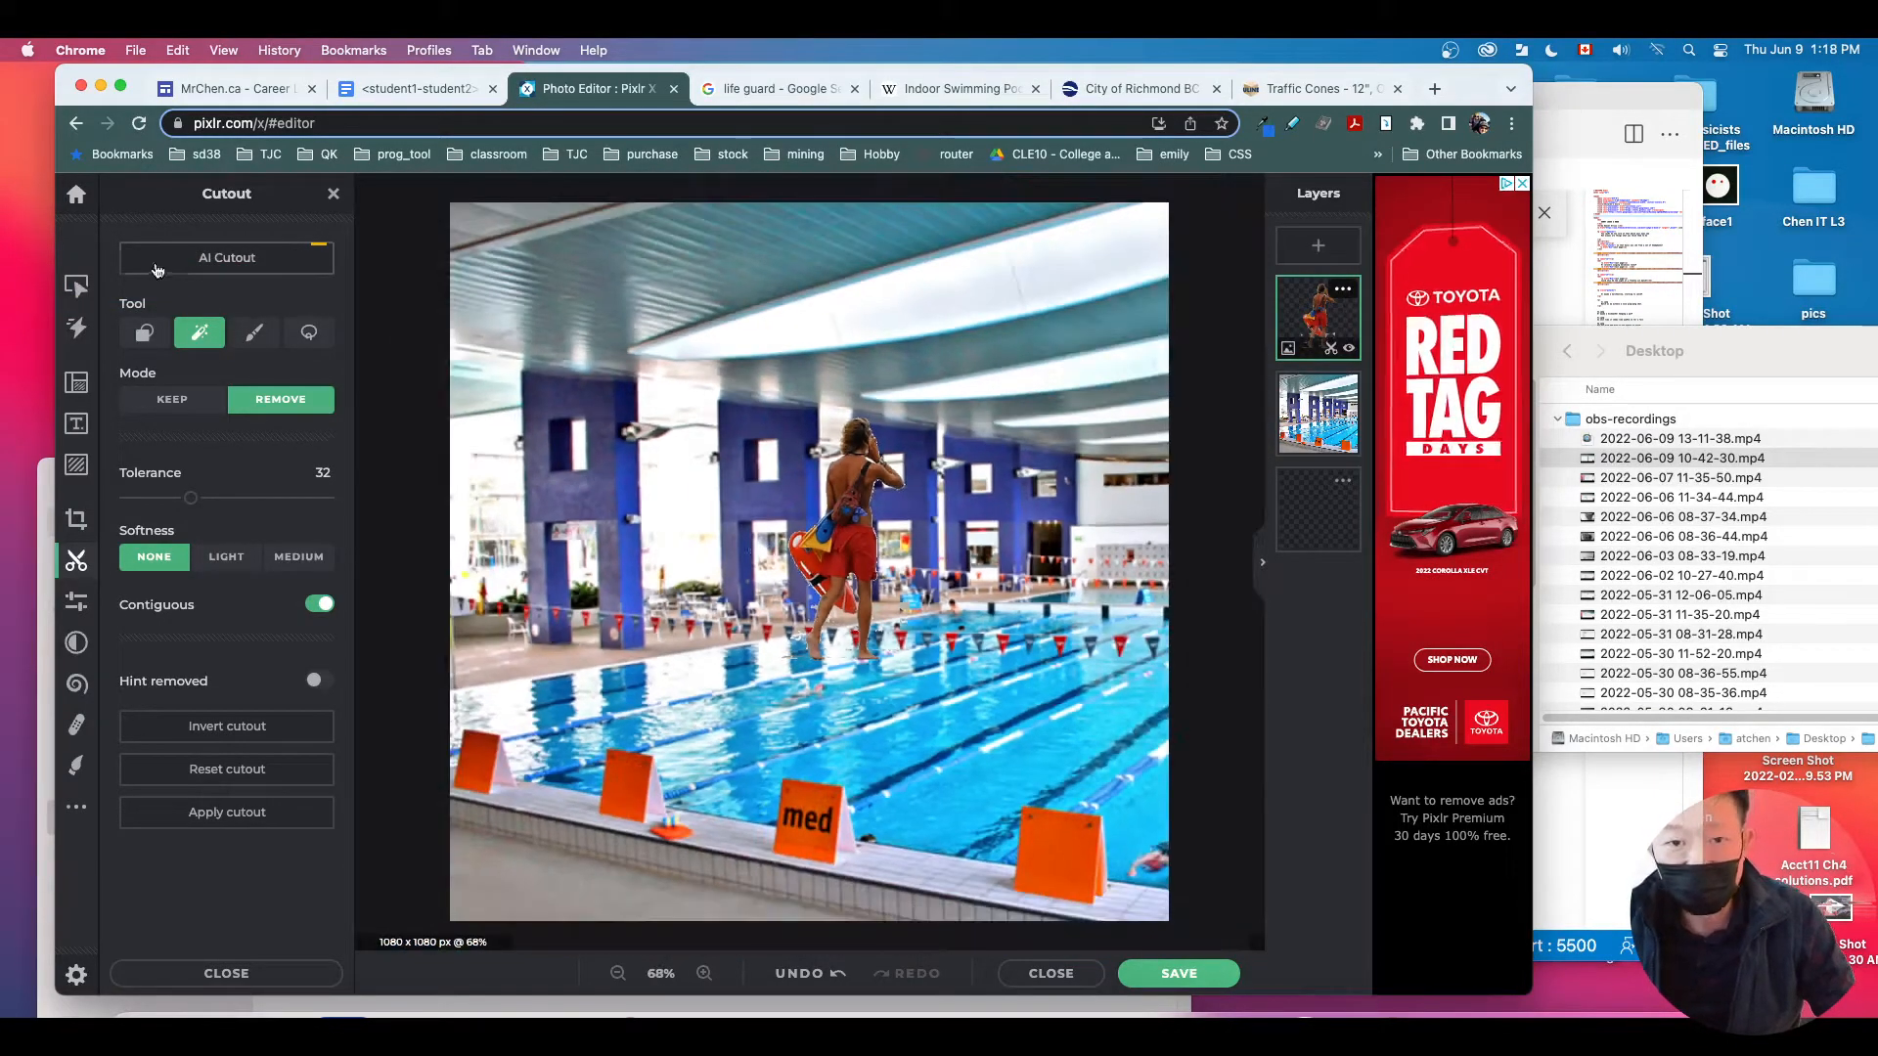
Step: Move the lifeguard cutout onto the deck at the pool's far left side and scale it down to fit the scene
click(76, 286)
drag(859, 515, 552, 510)
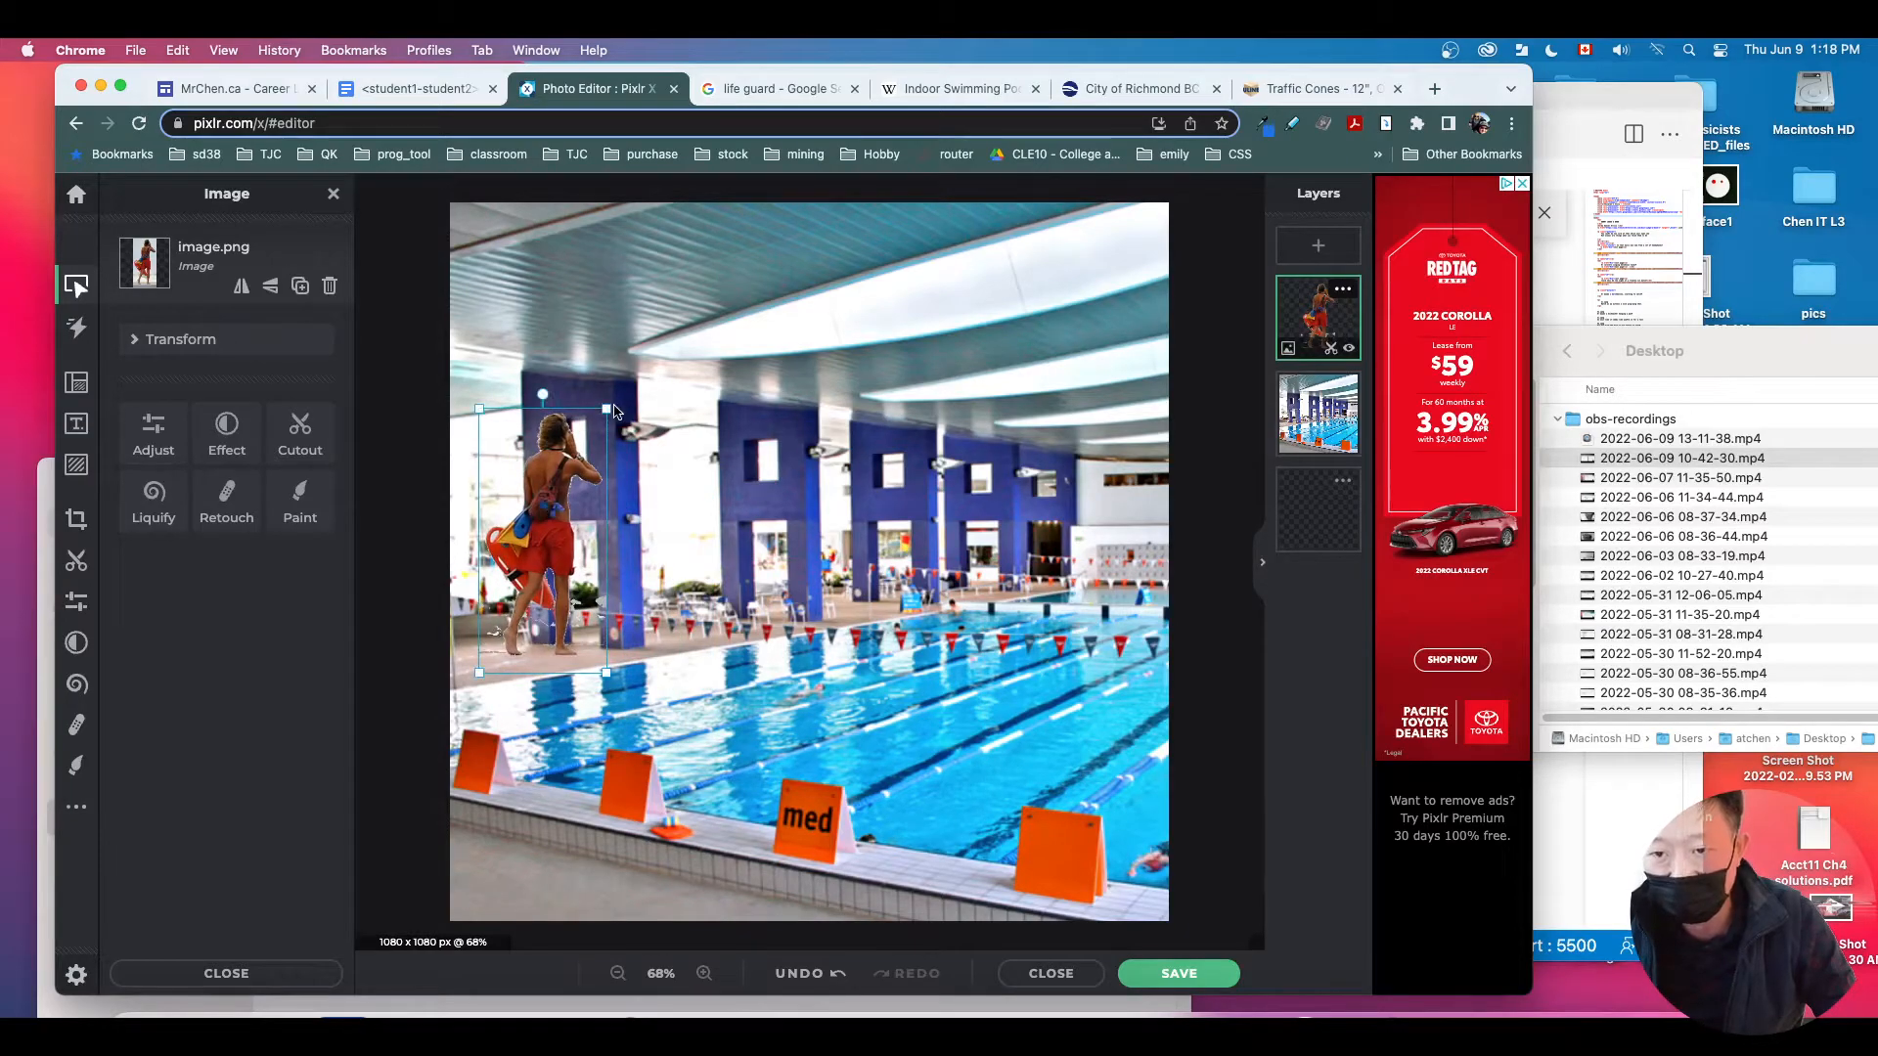
drag(607, 410, 571, 506)
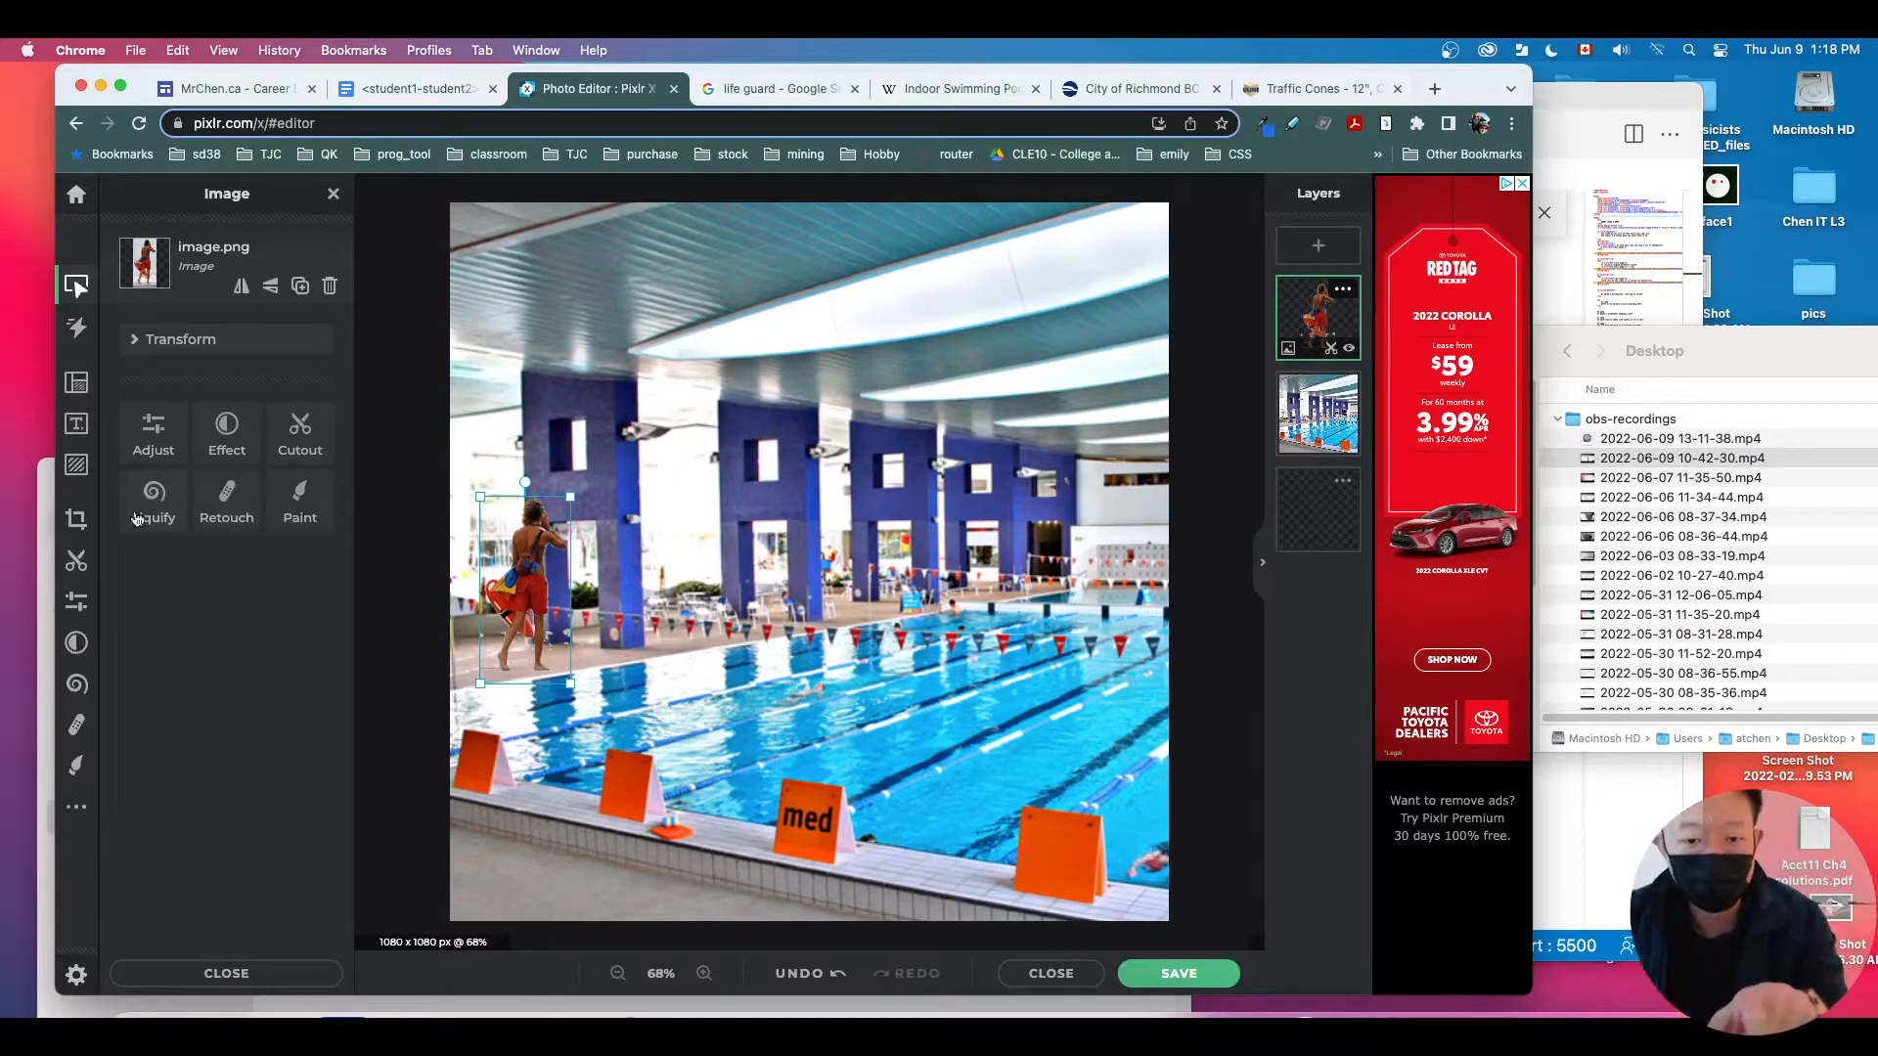
Step: Add the "Hello SUMMER" text template, scale it down slightly, and place it in the canvas's upper-left area
click(73, 426)
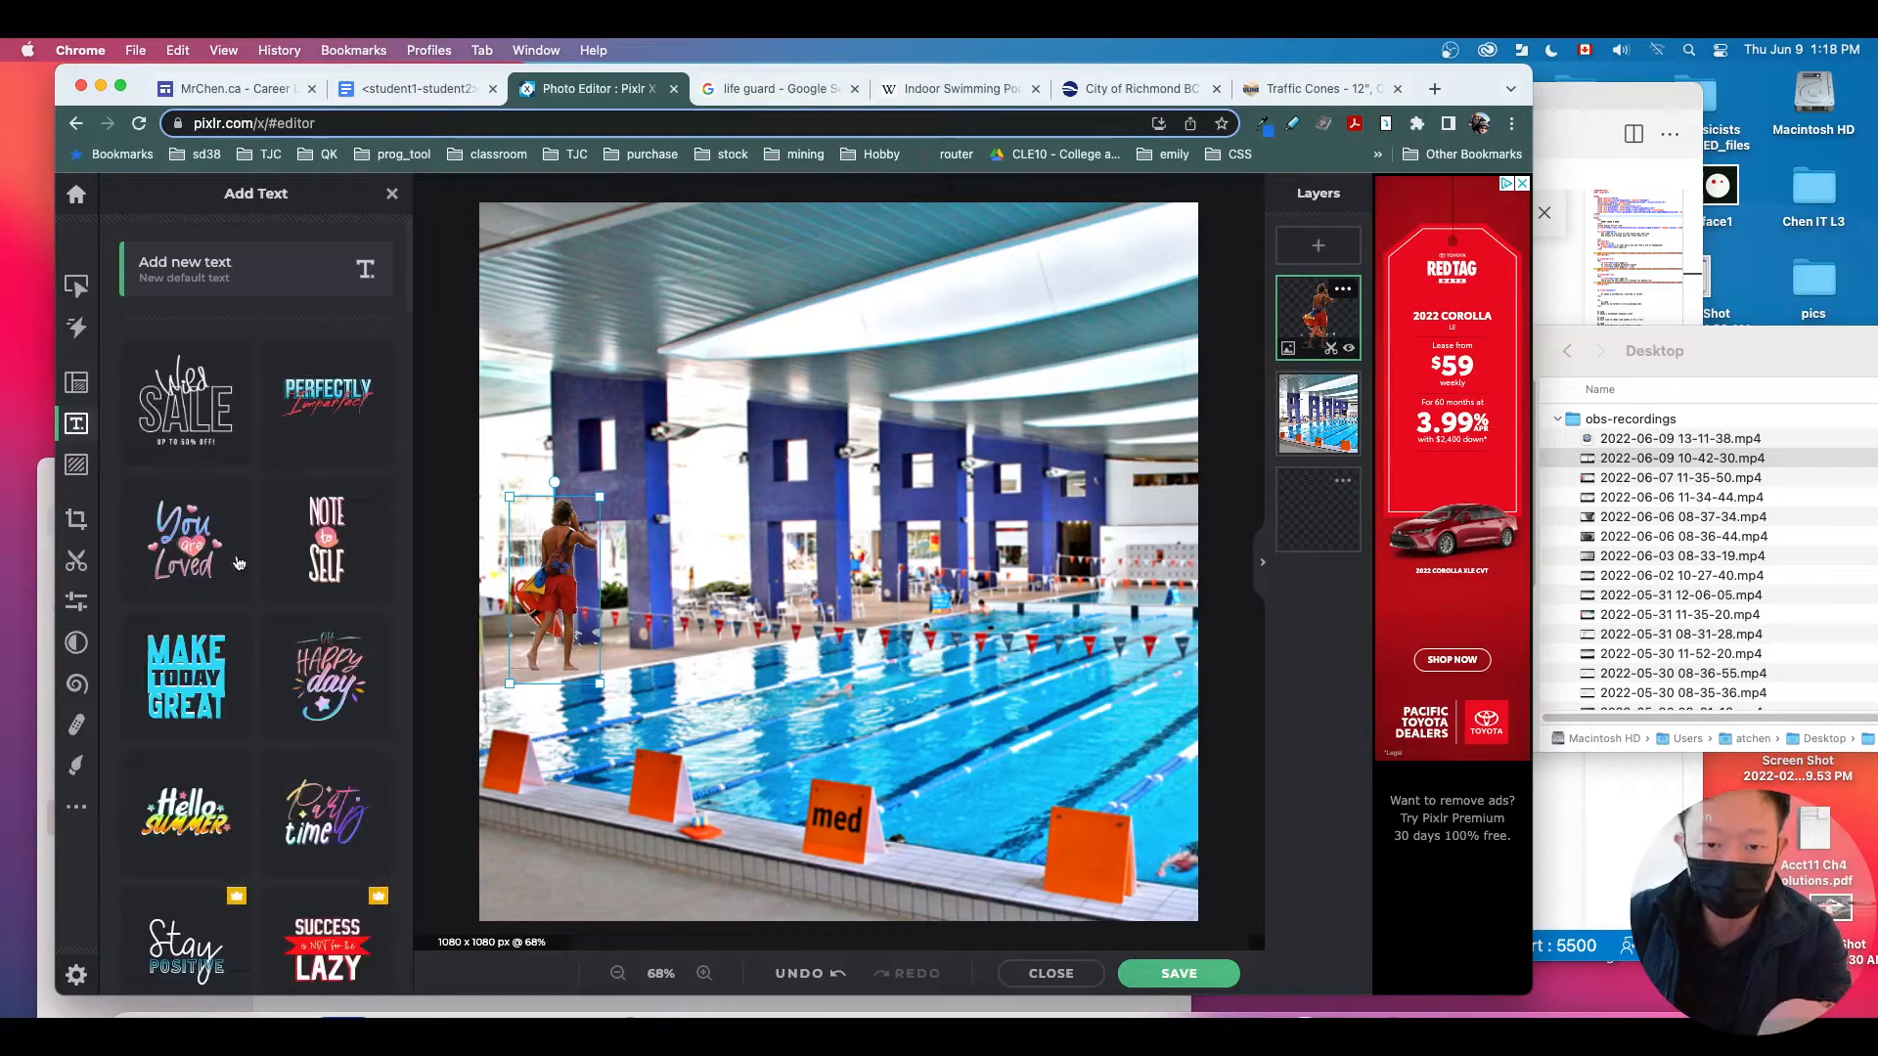
scroll(209, 614, down, 5)
scroll(209, 614, down, 2)
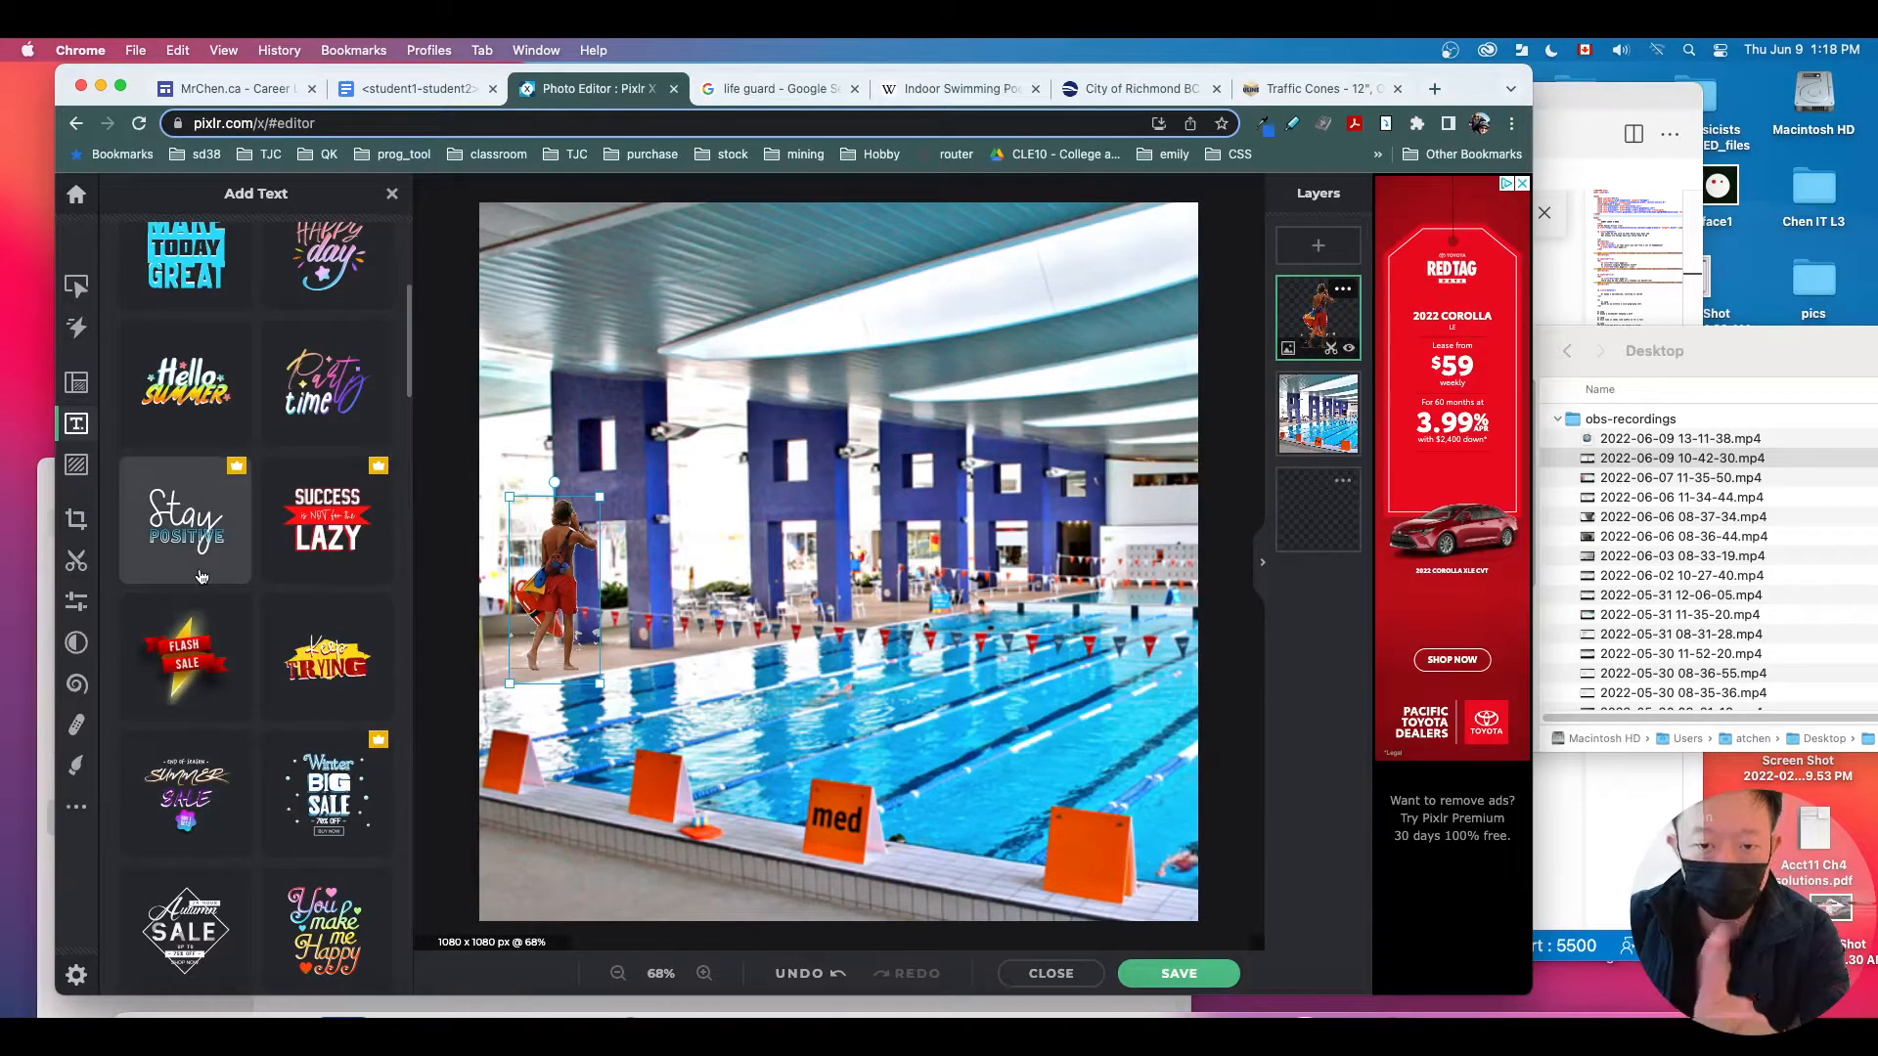
scroll(200, 577, up, 3)
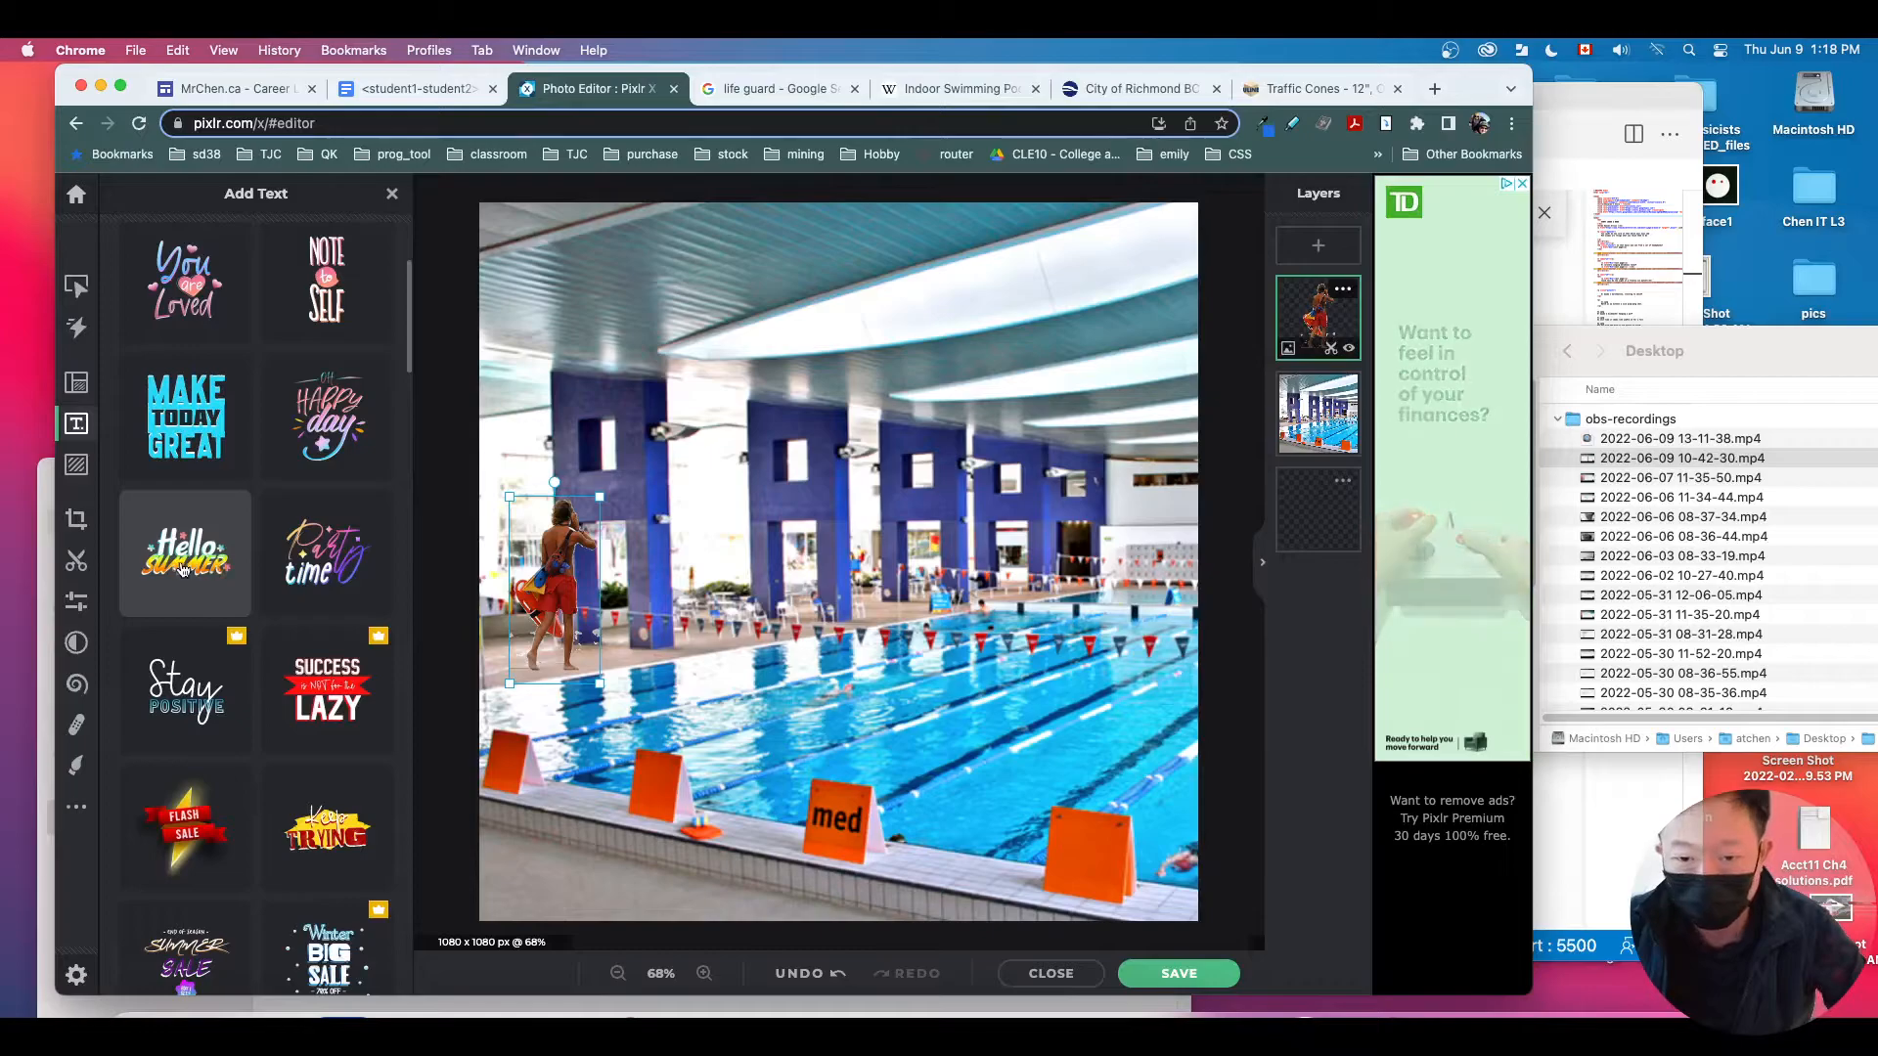
click(224, 567)
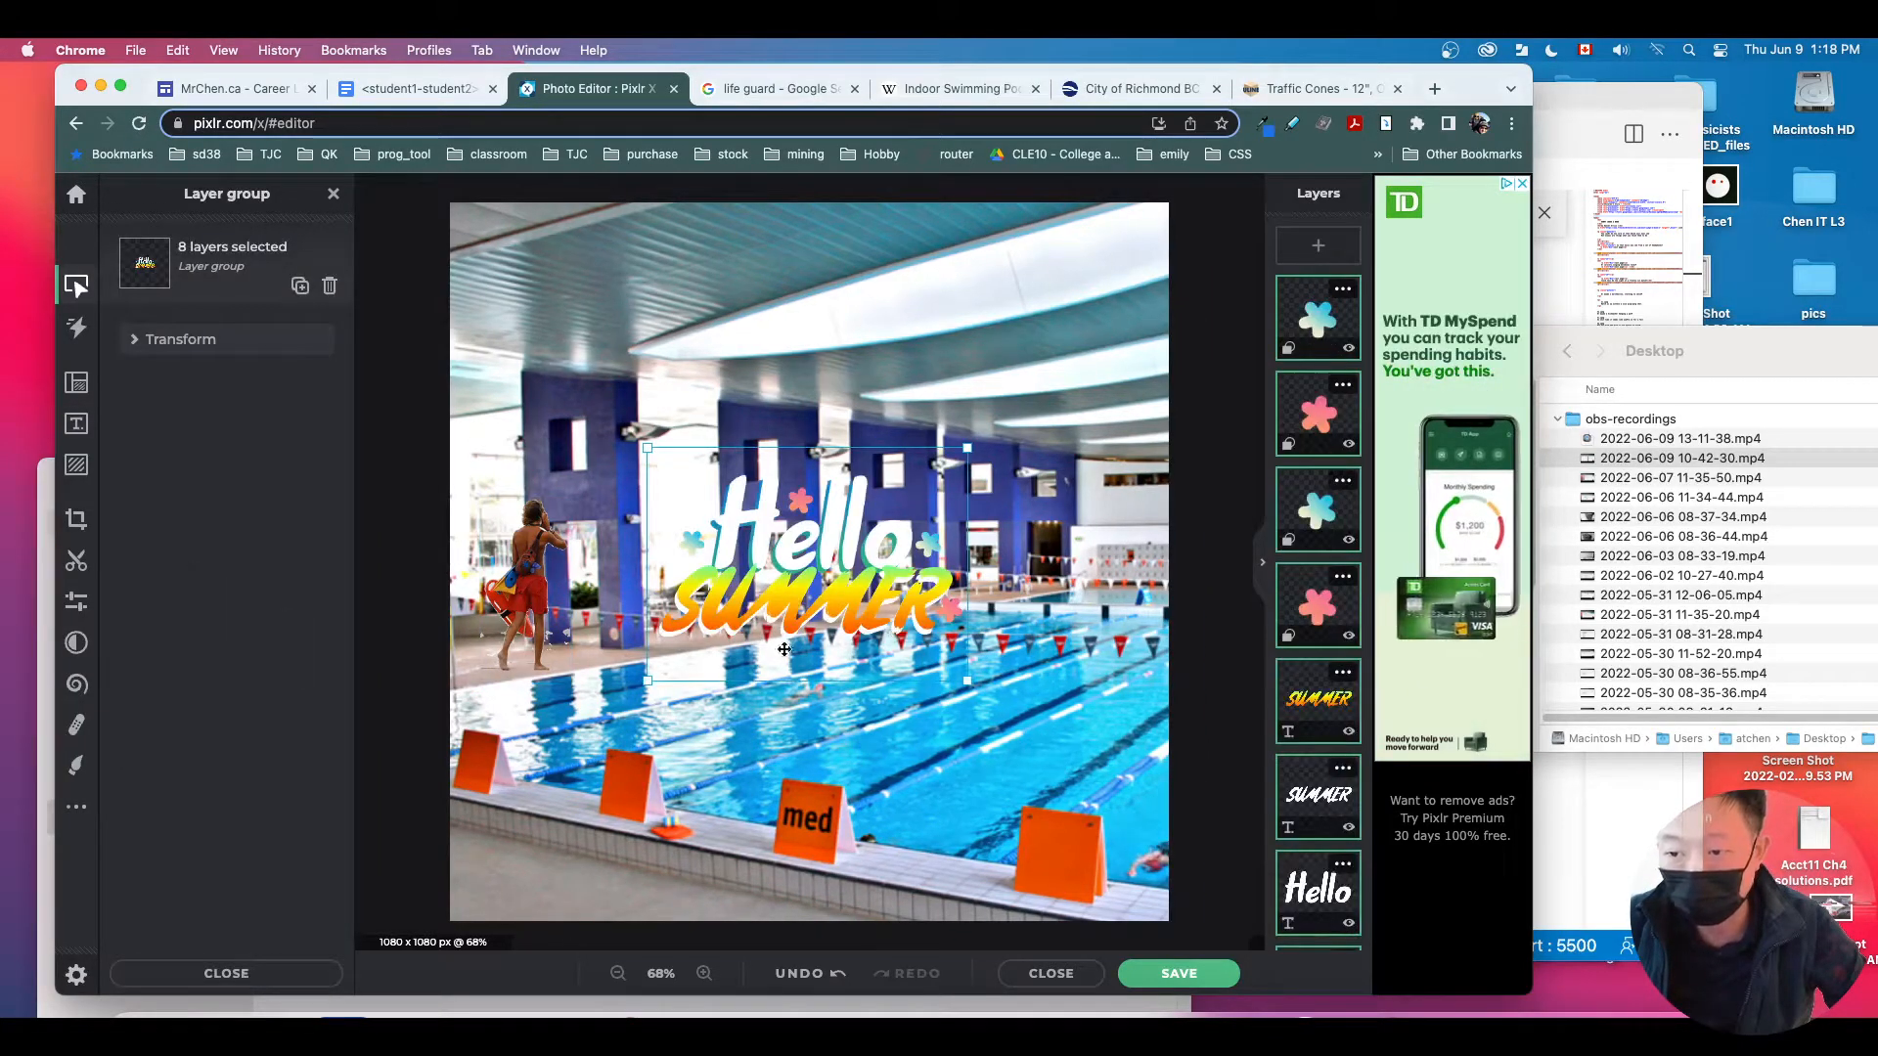
drag(969, 449, 937, 474)
drag(819, 581, 653, 336)
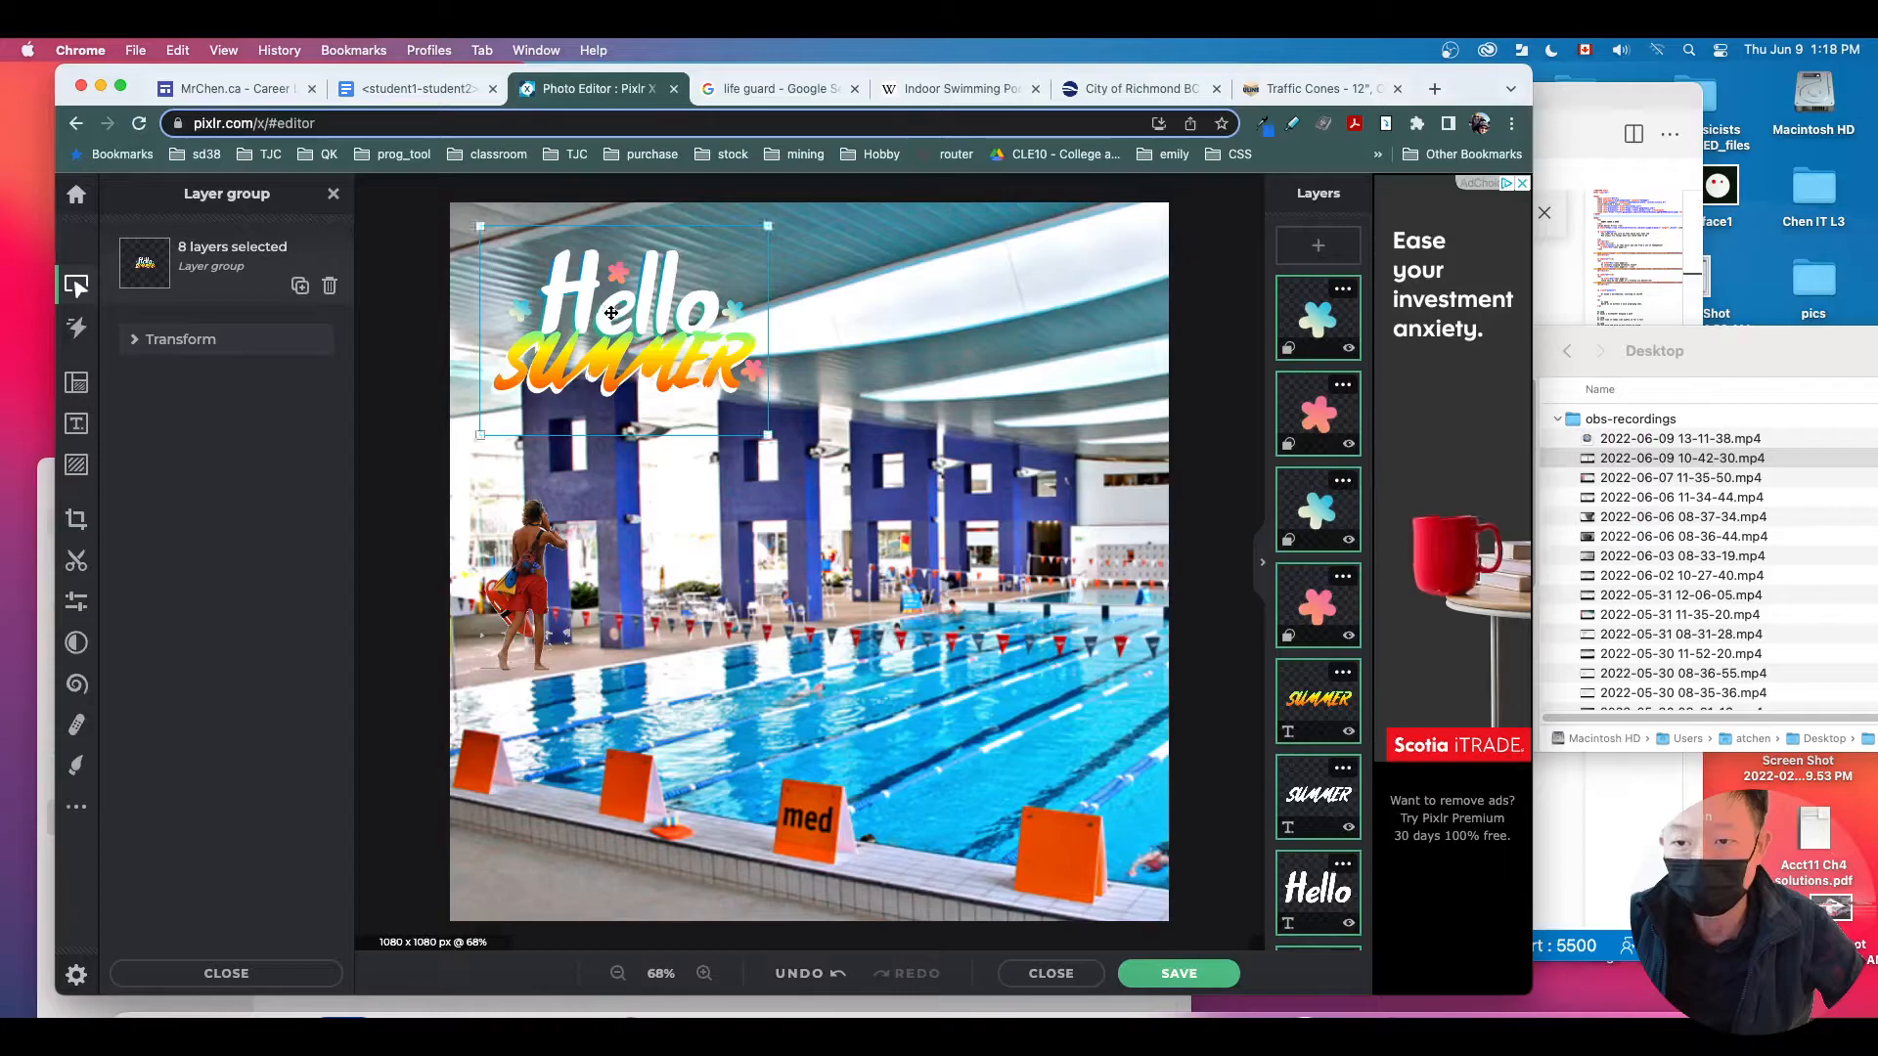
Step: Ungroup the selection of template layers and change the white "Hello" text to "Beware"
click(819, 294)
double_click(667, 317)
click(820, 382)
click(753, 377)
click(701, 382)
mouse_move(702, 381)
mouse_down()
mouse_move(770, 455)
mouse_move(707, 379)
mouse_up()
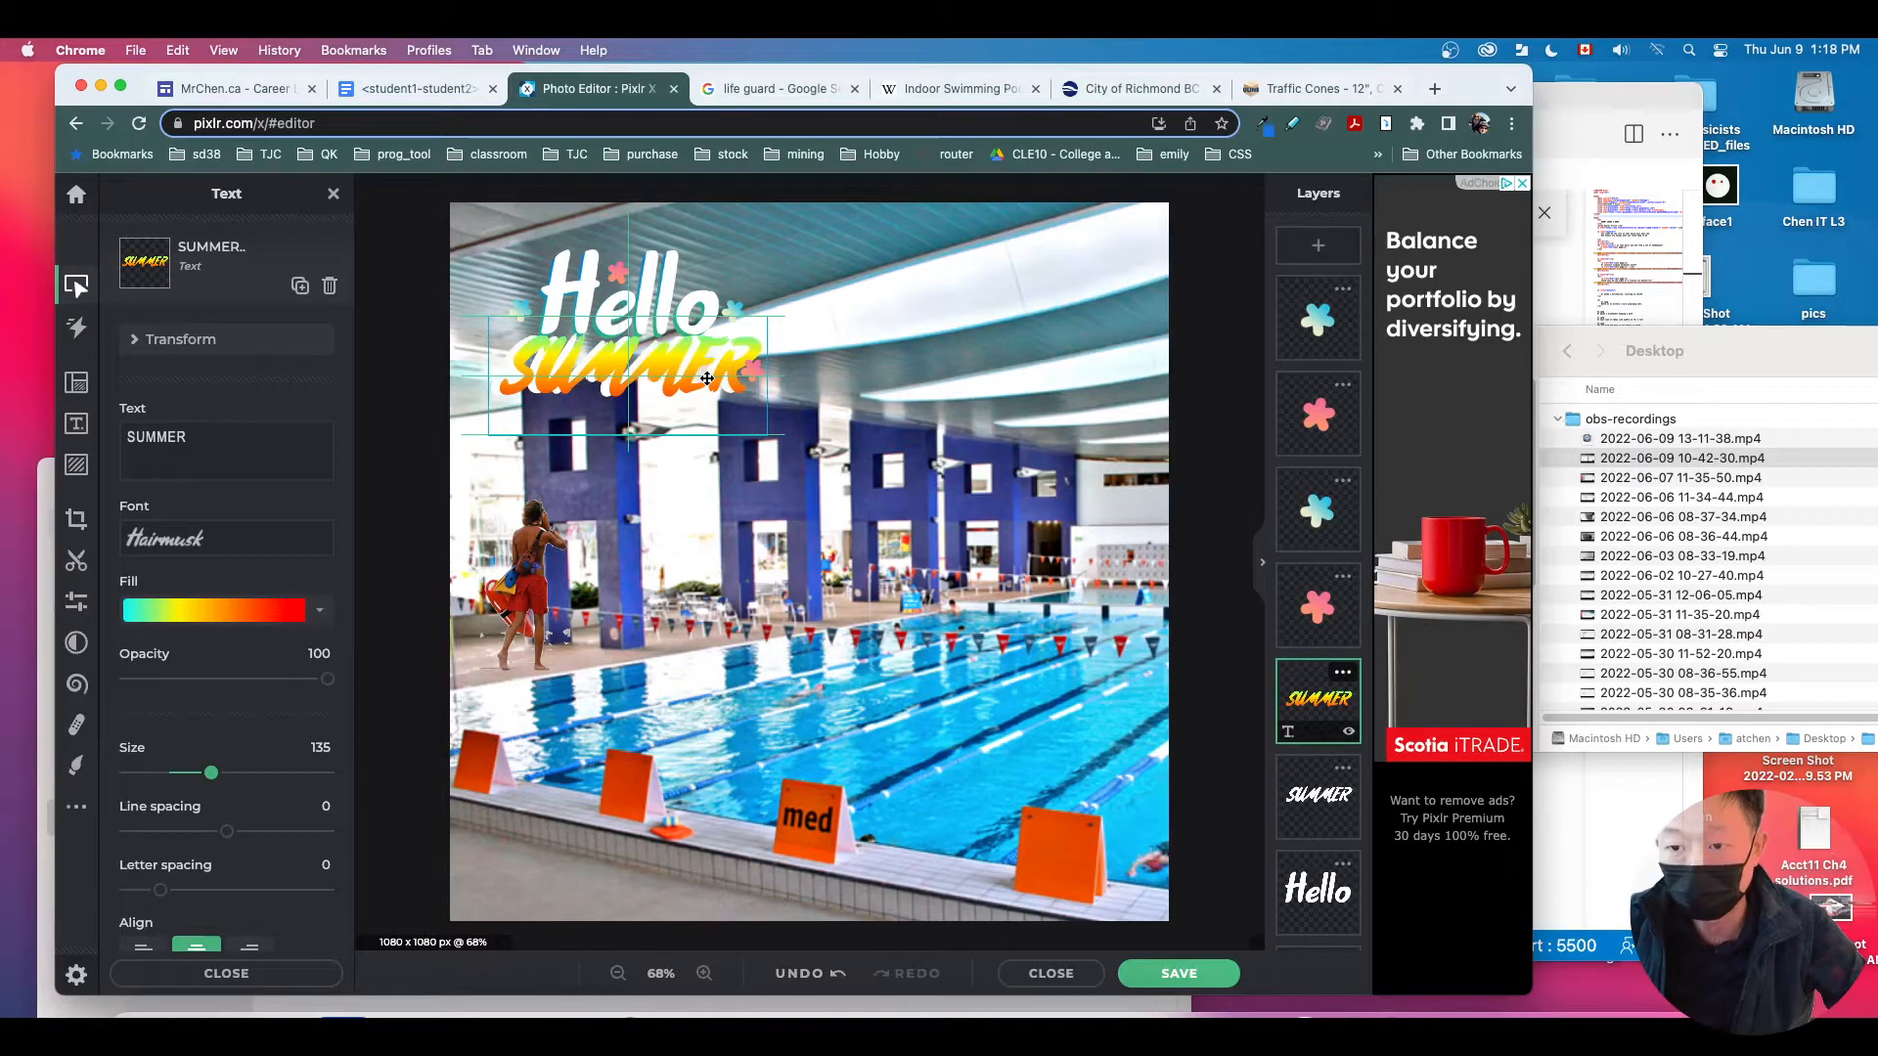
click(665, 288)
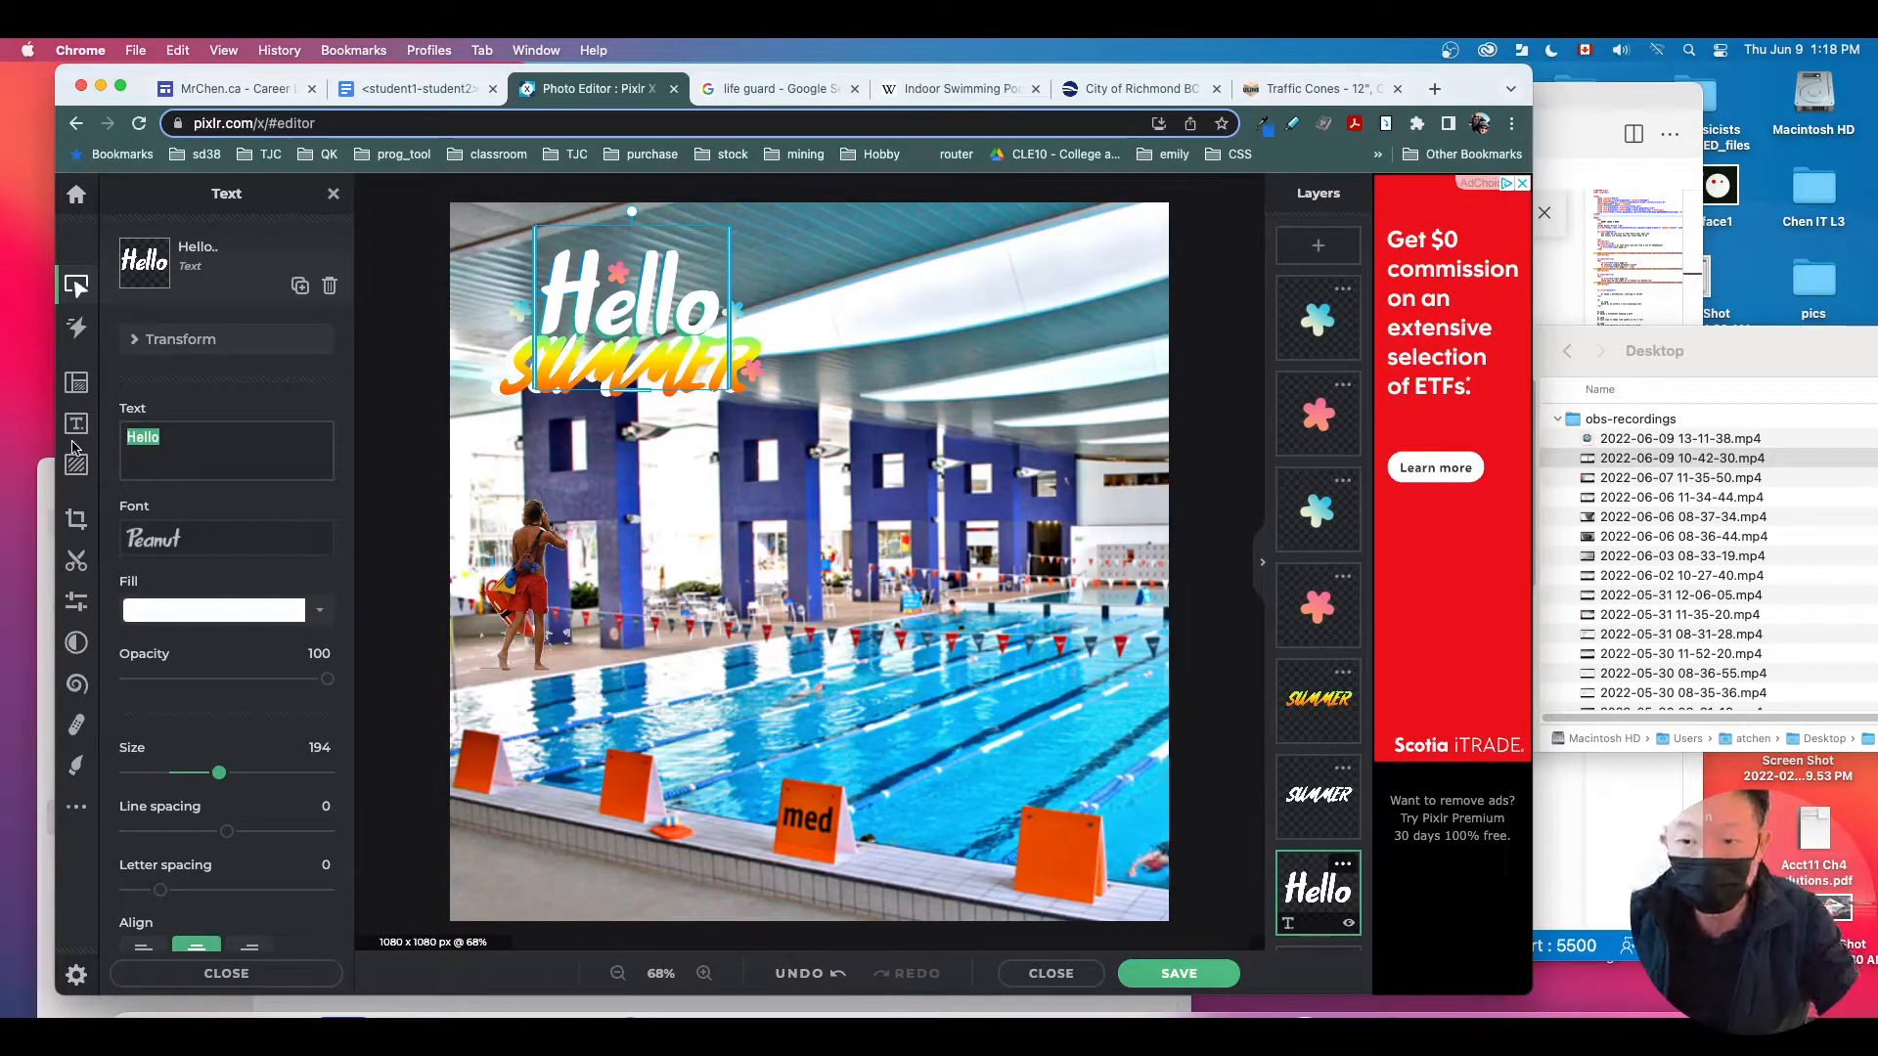
text(Be)
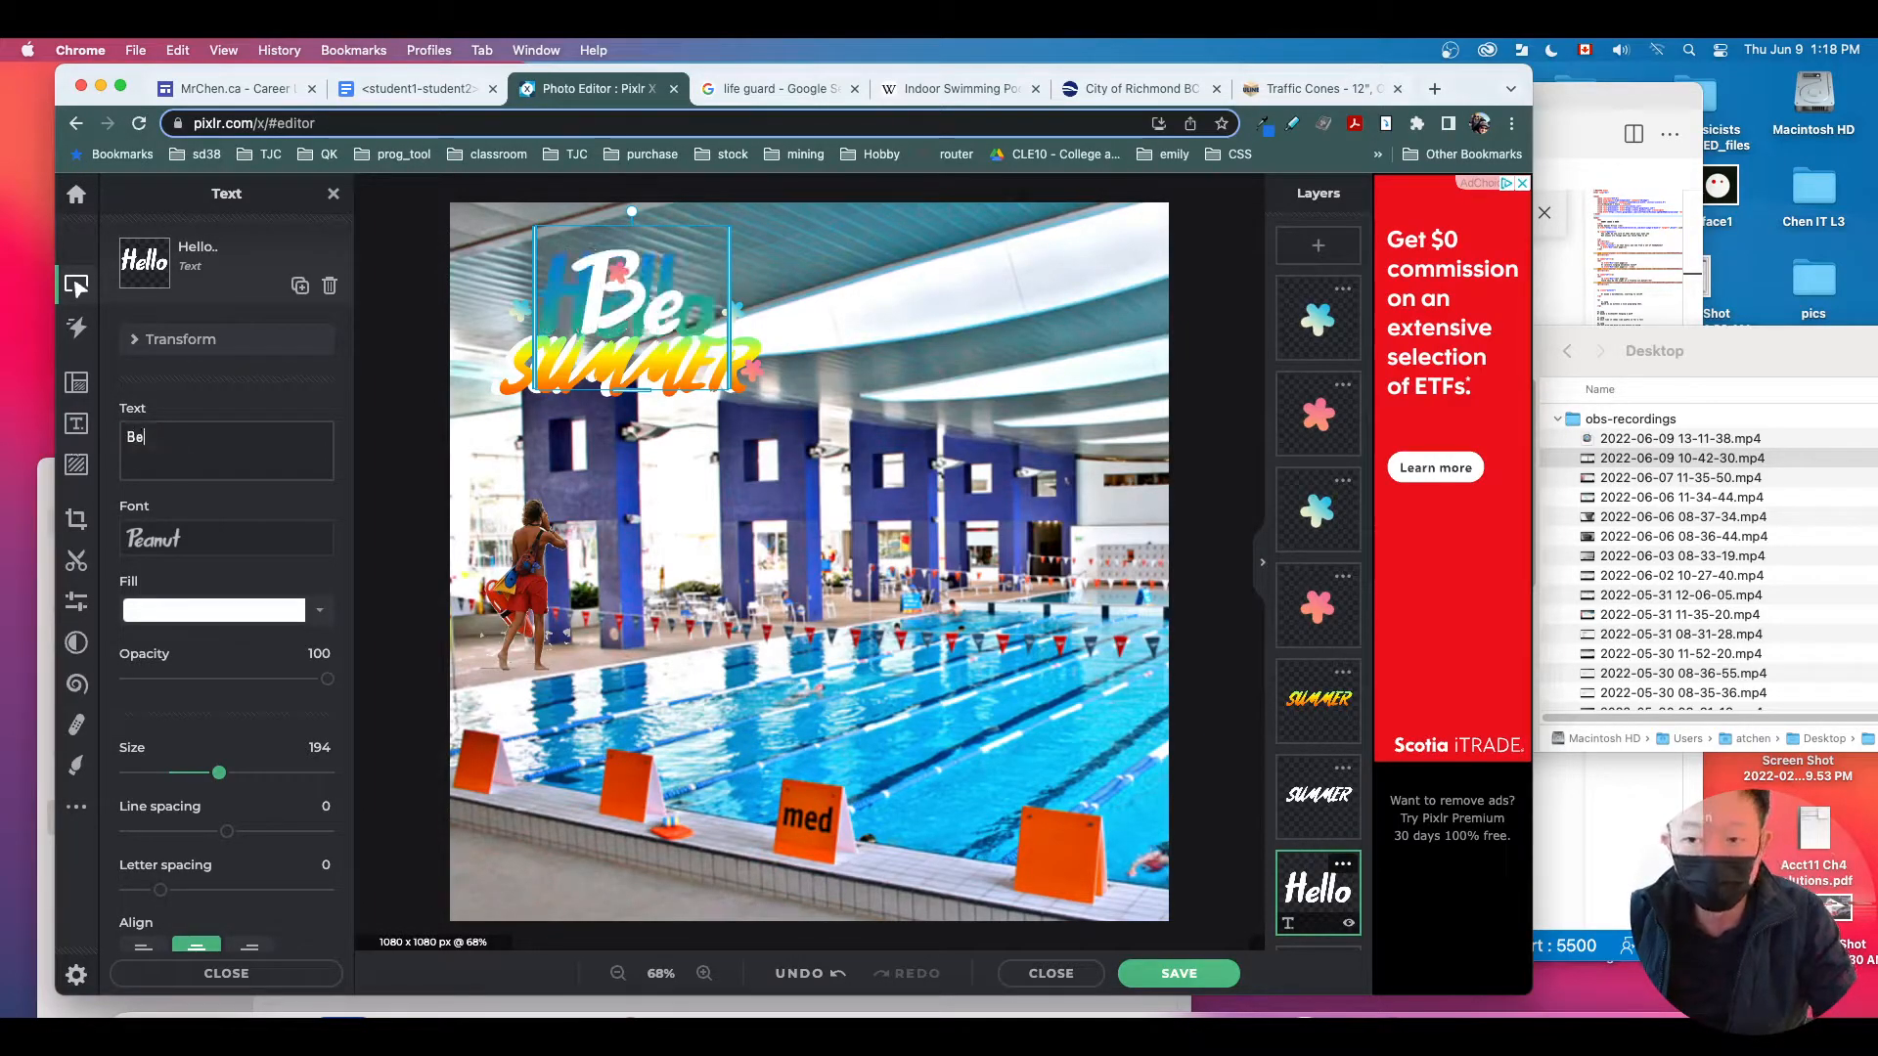
text(ware)
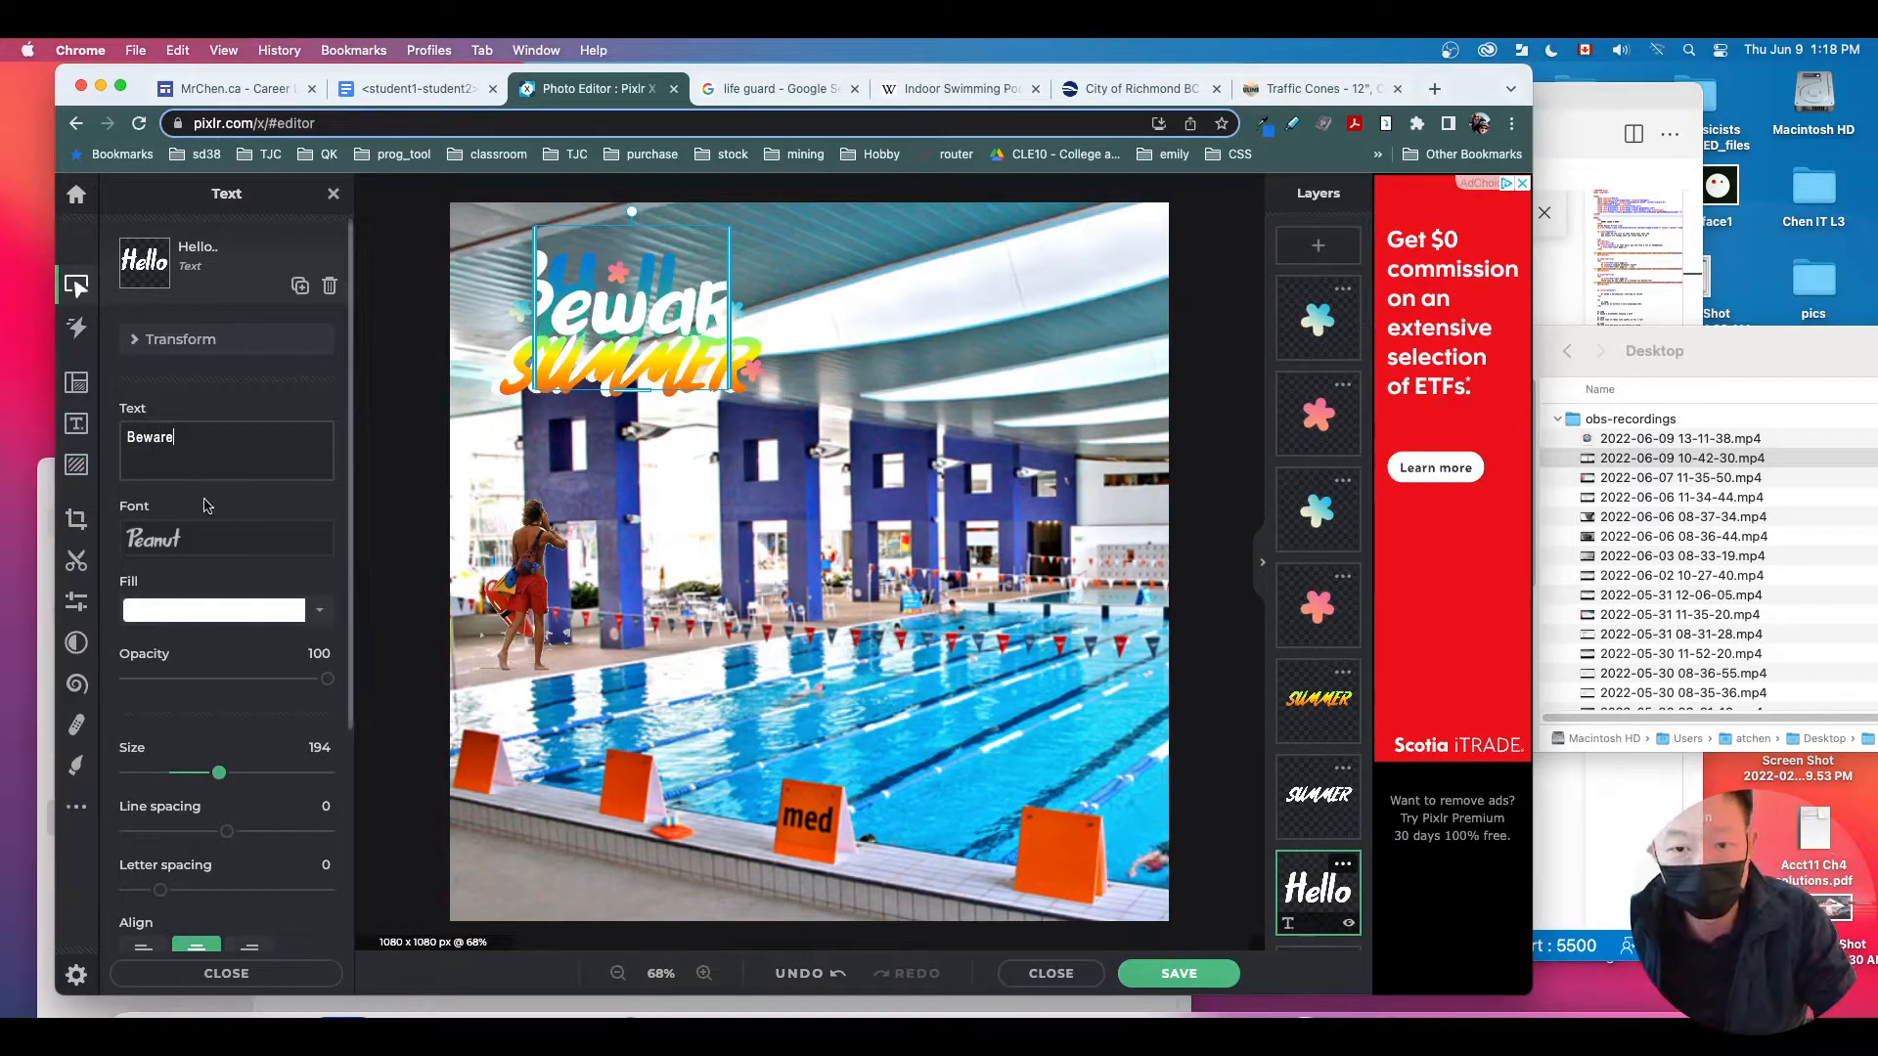
Step: Widen the white "Beware" text box to fit the word, and move it and the SUMMER text away from the coloured "Hello"
click(781, 418)
drag(690, 300, 906, 306)
drag(732, 325, 680, 309)
drag(570, 325, 588, 438)
drag(575, 350, 789, 375)
Step: Change the green-to-blue gradient "Hello" text to "Beware"
click(609, 322)
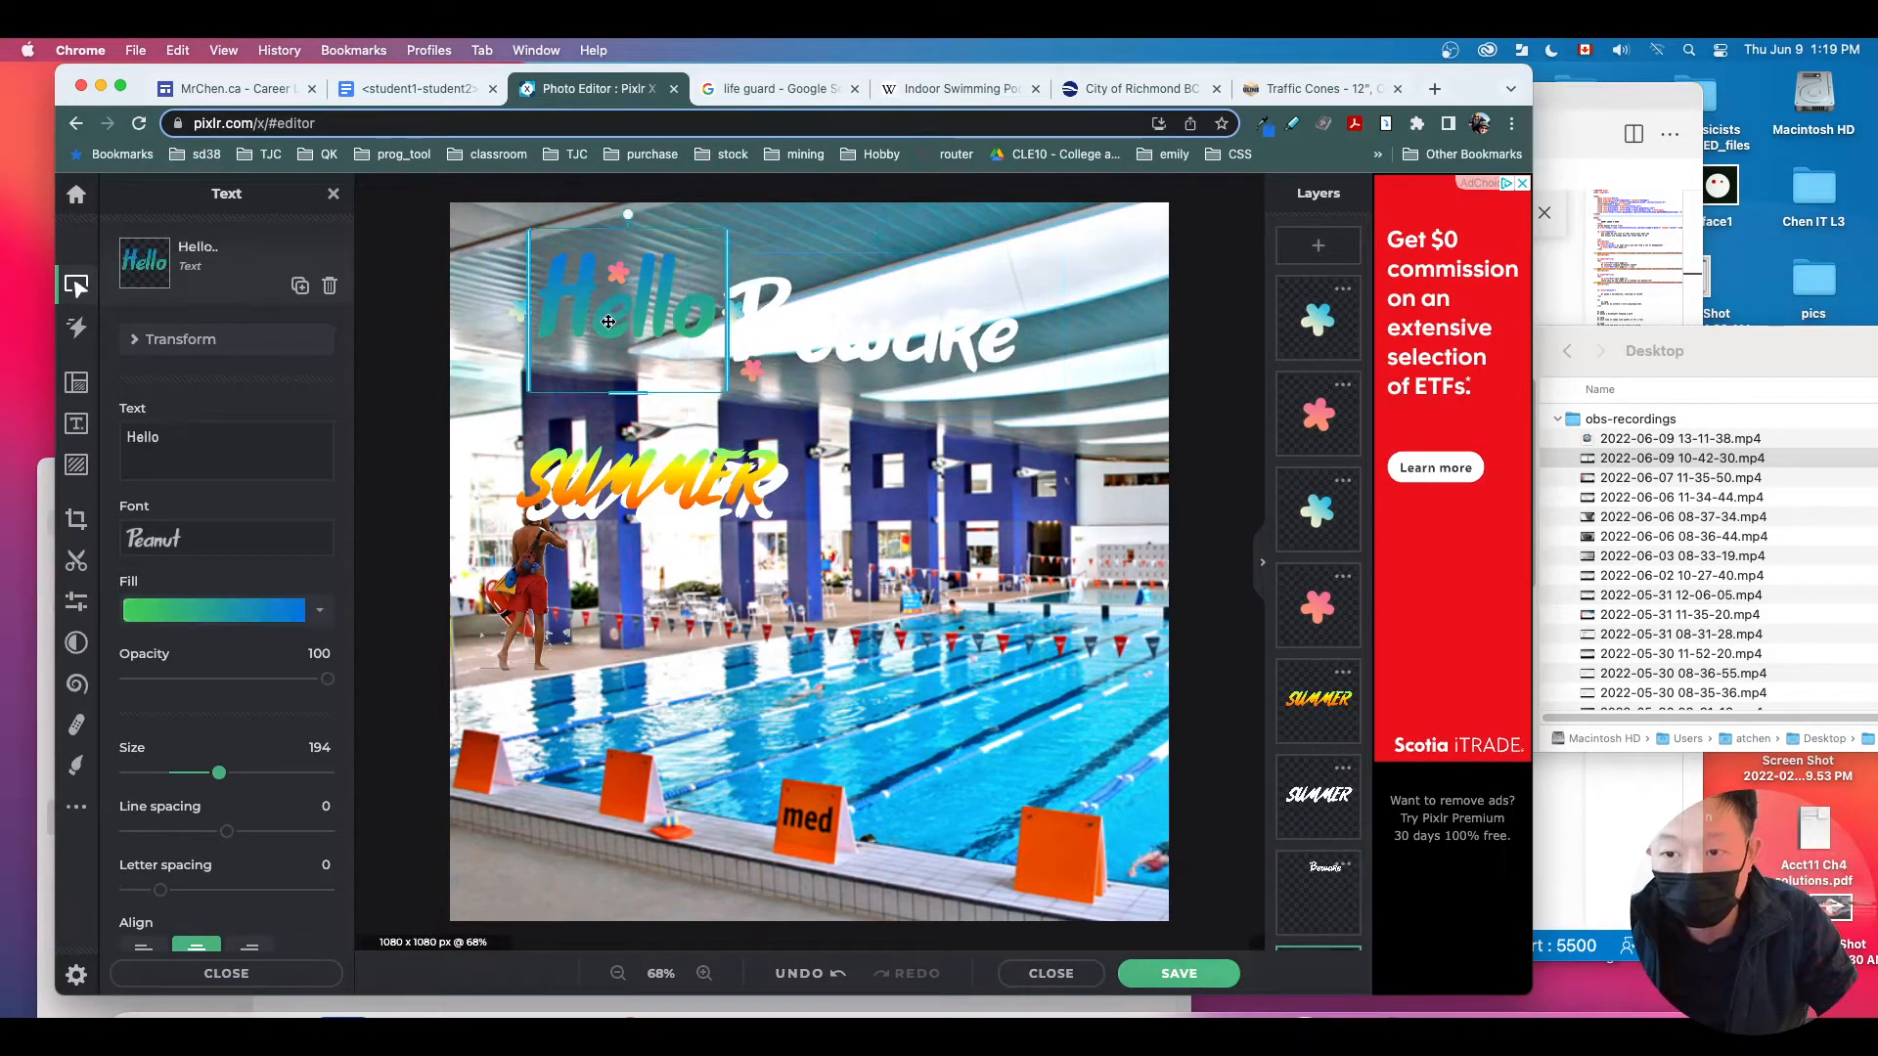
key(BackSpace)
key(BackSpace)
key(BackSpace)
key(BackSpace)
key(BackSpace)
text(Be2)
key(BackSpace)
text(ware)
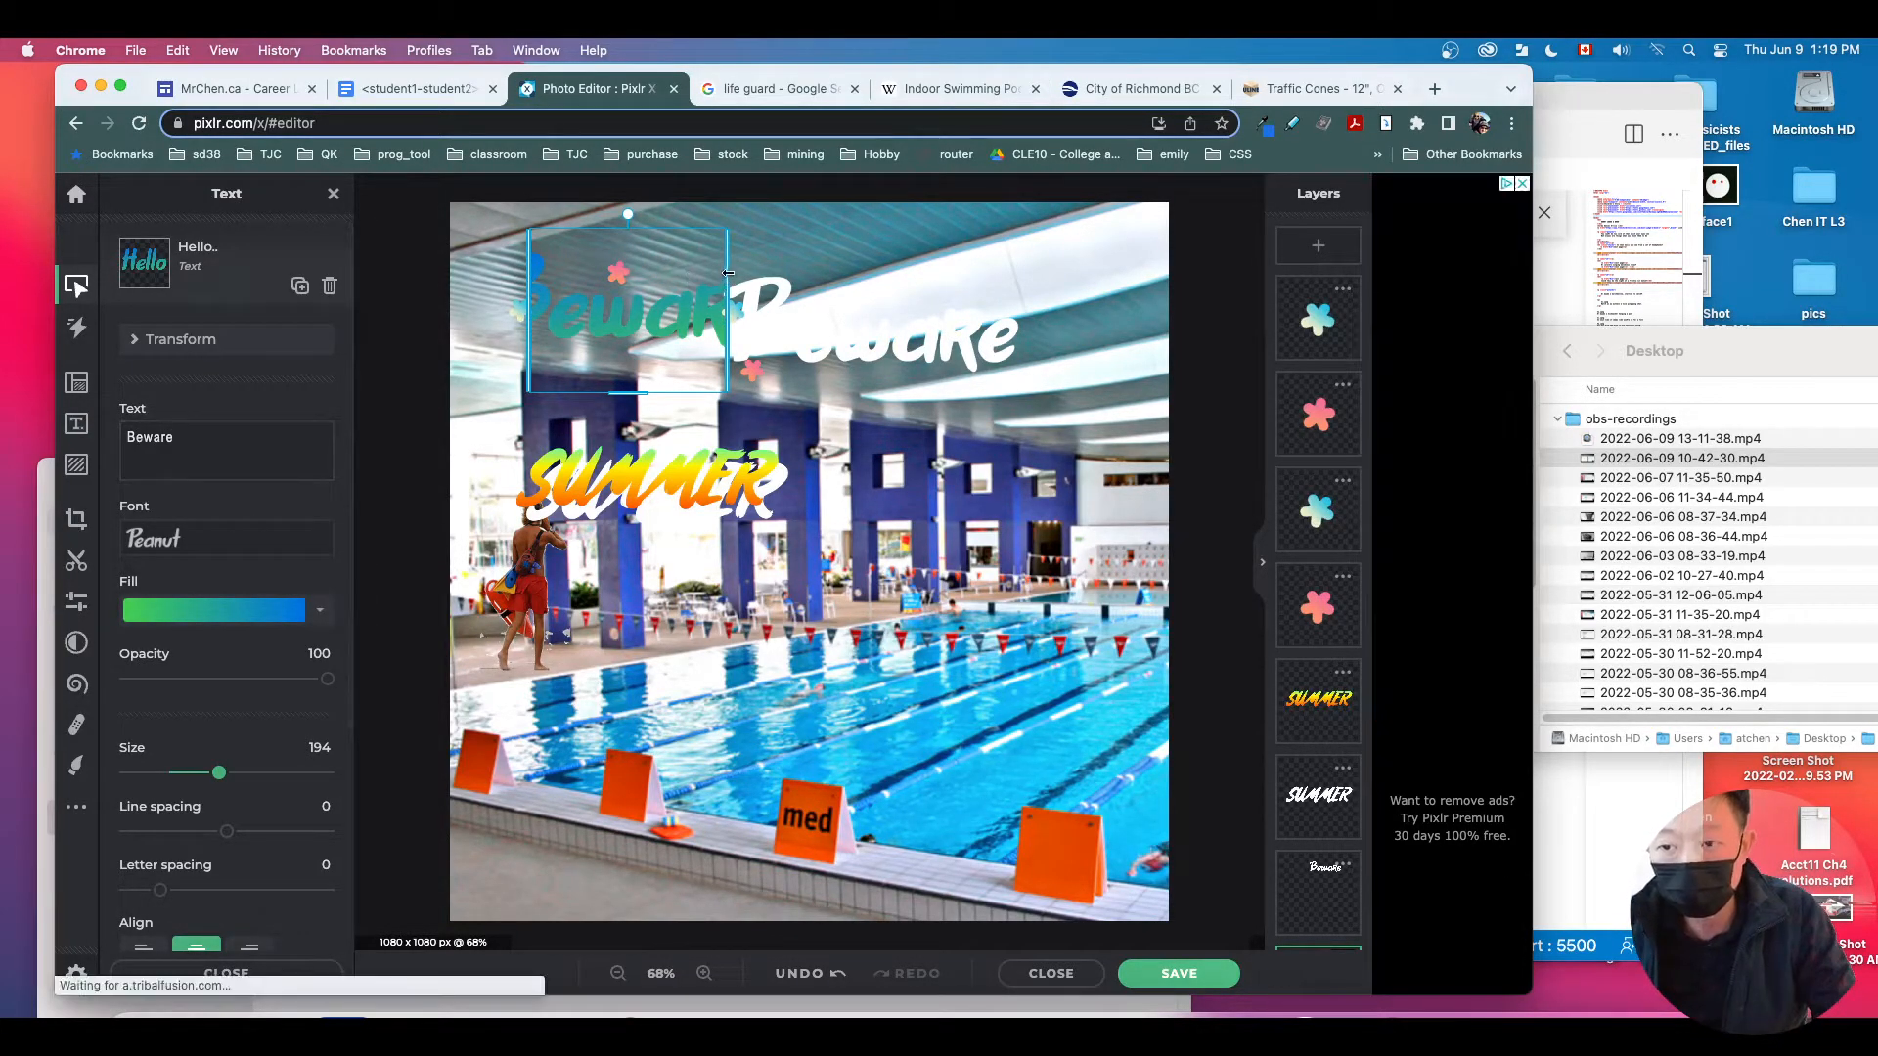
Step: Widen the gradient "Beware" text box to fit the word and move the white "Beware" over it
drag(728, 274, 921, 280)
drag(991, 348, 813, 306)
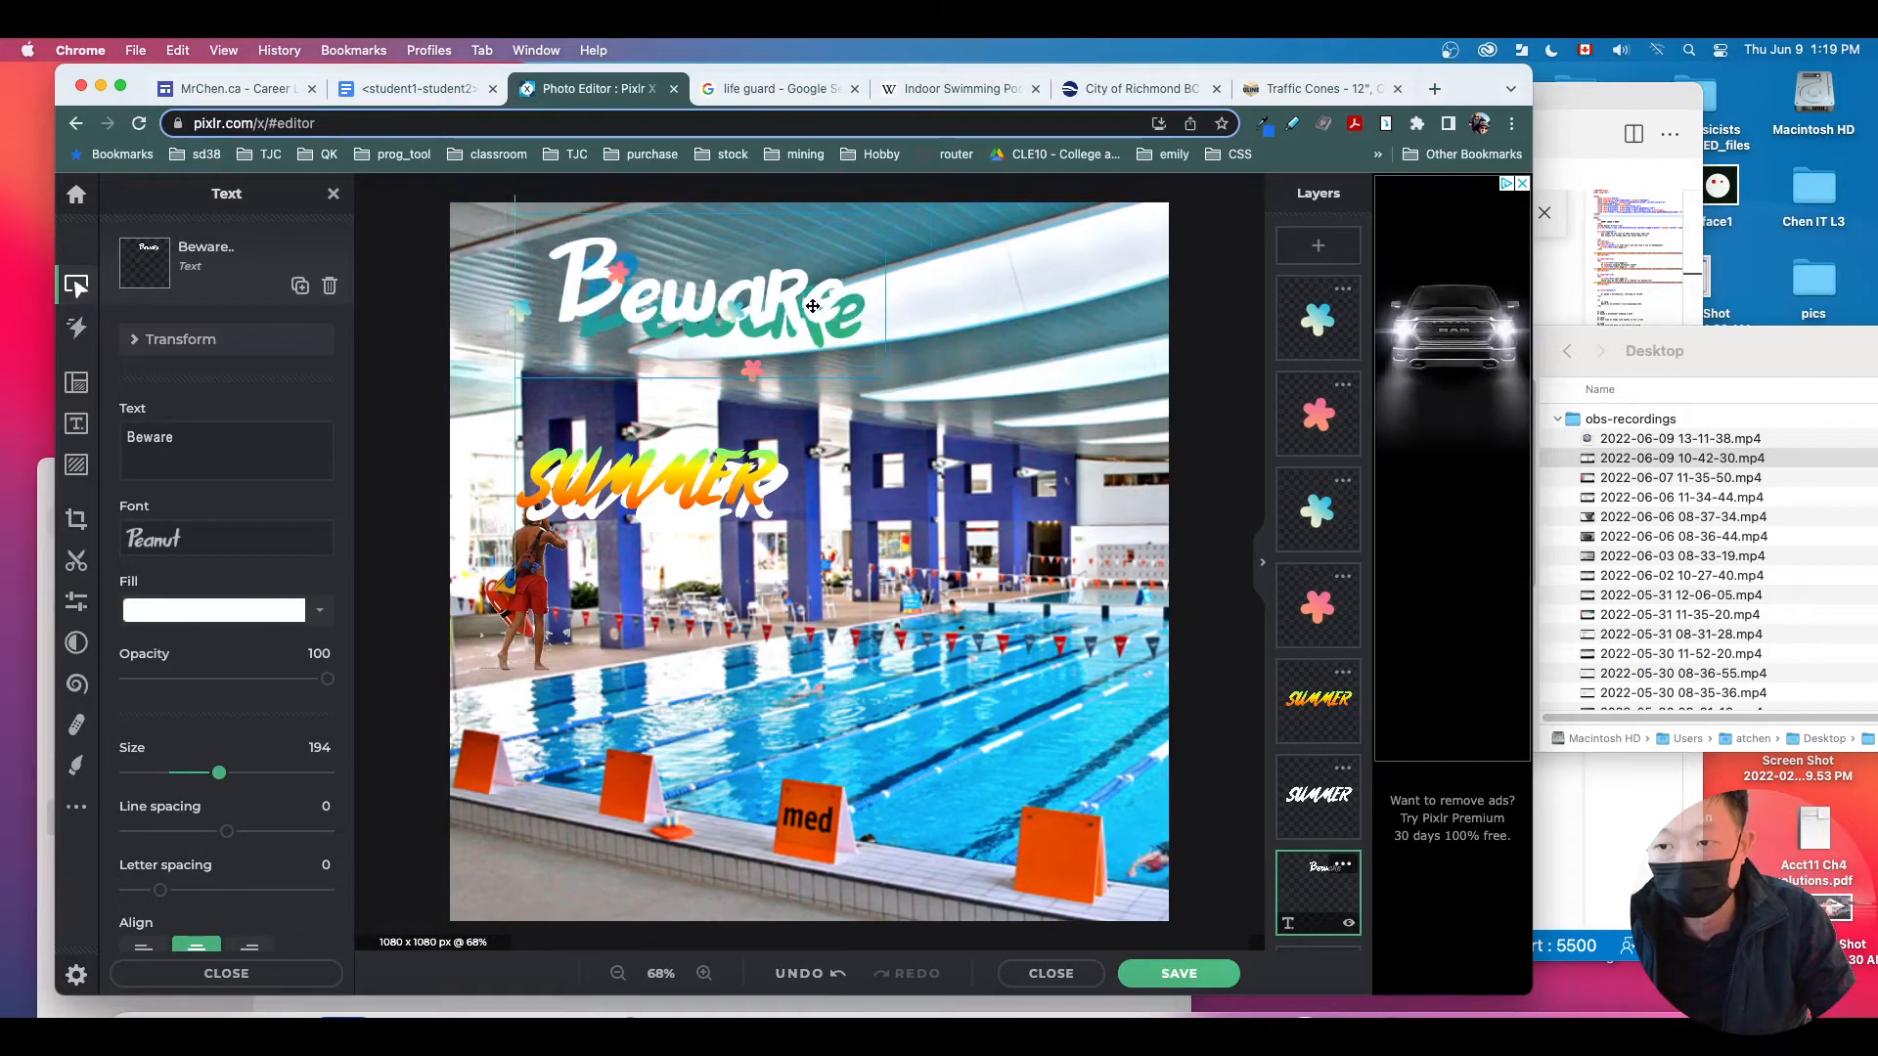
Step: Nudge the white "Beware" text right and down so it sits slightly offset over the gradient "Beware"
key(Right)
key(Right)
key(Right)
key(Right)
key(Right)
key(Right)
key(Down)
key(Down)
key(Down)
key(Down)
key(Down)
key(Down)
key(Down)
key(Down)
key(Down)
key(Right)
key(Right)
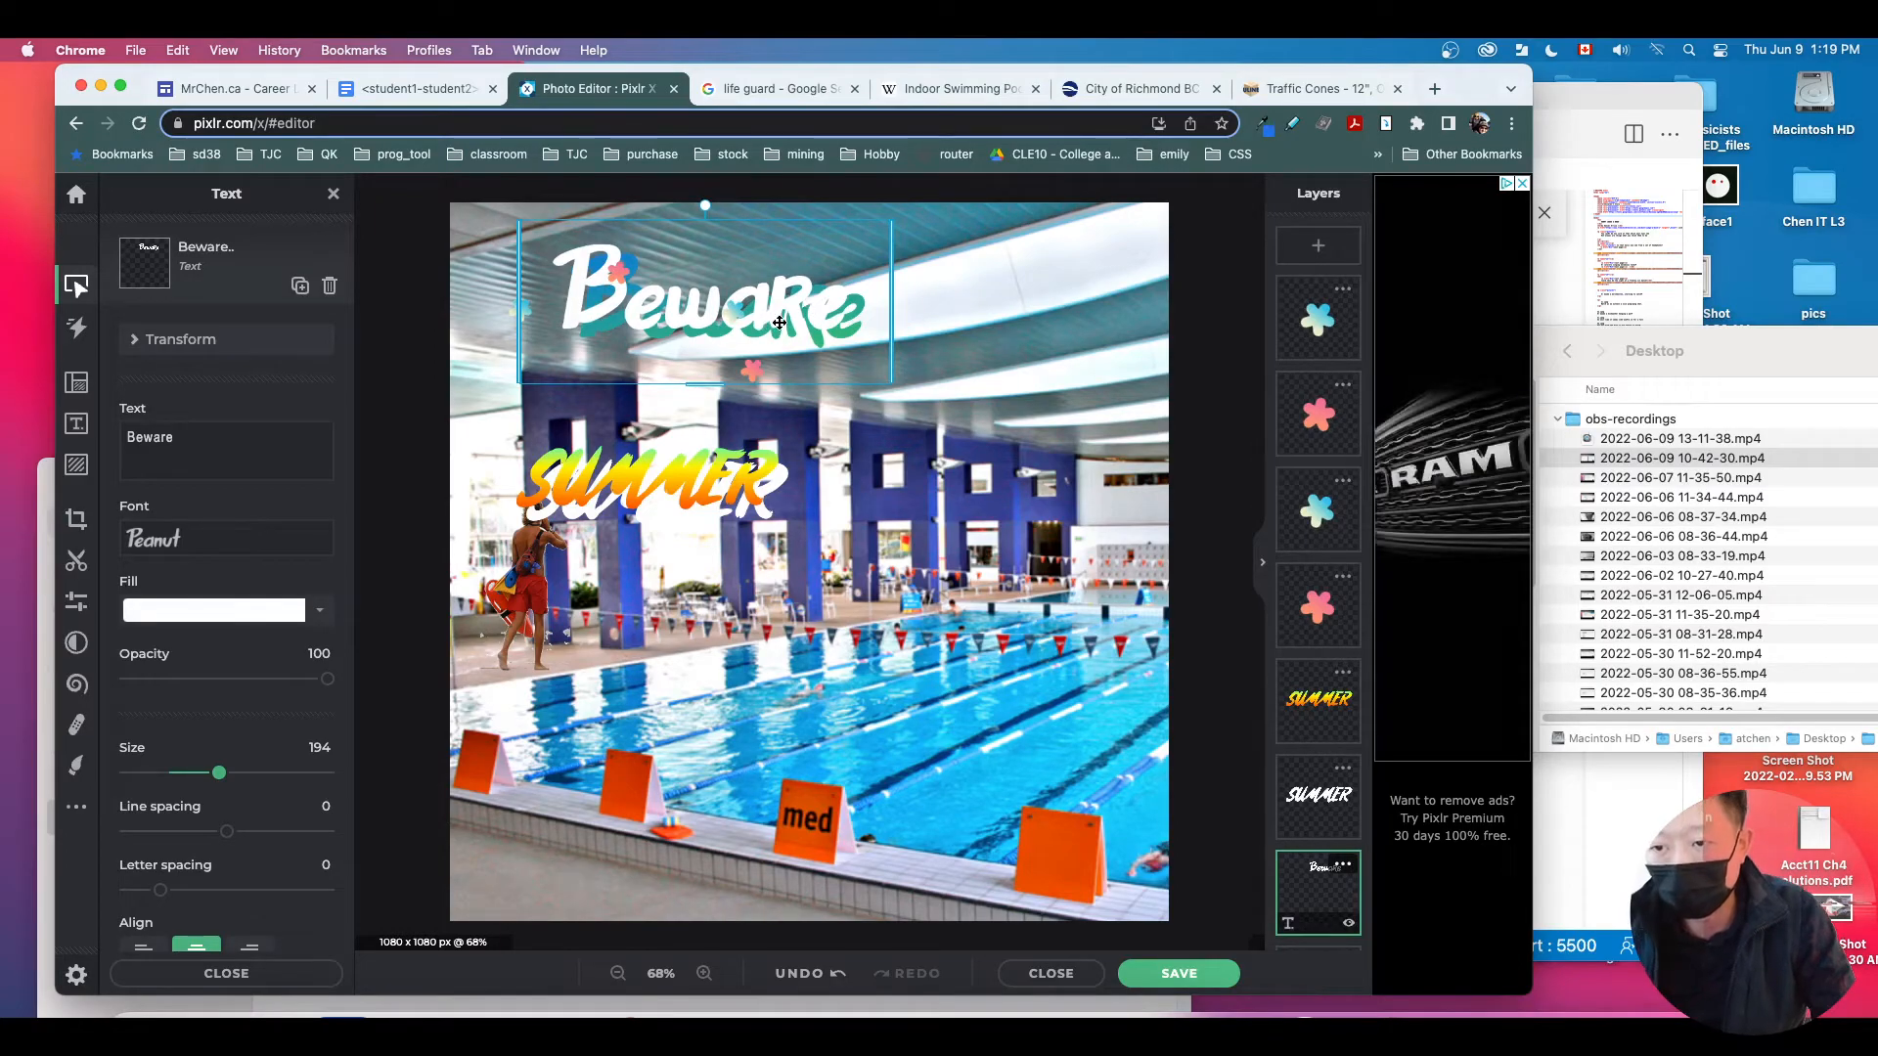
drag(779, 324, 791, 318)
Step: Shift the lifeguard cutout slightly and delete both the gradient and the white SUMMER texts
click(543, 518)
mouse_move(531, 578)
mouse_down()
mouse_move(624, 559)
mouse_move(523, 571)
mouse_up()
click(716, 508)
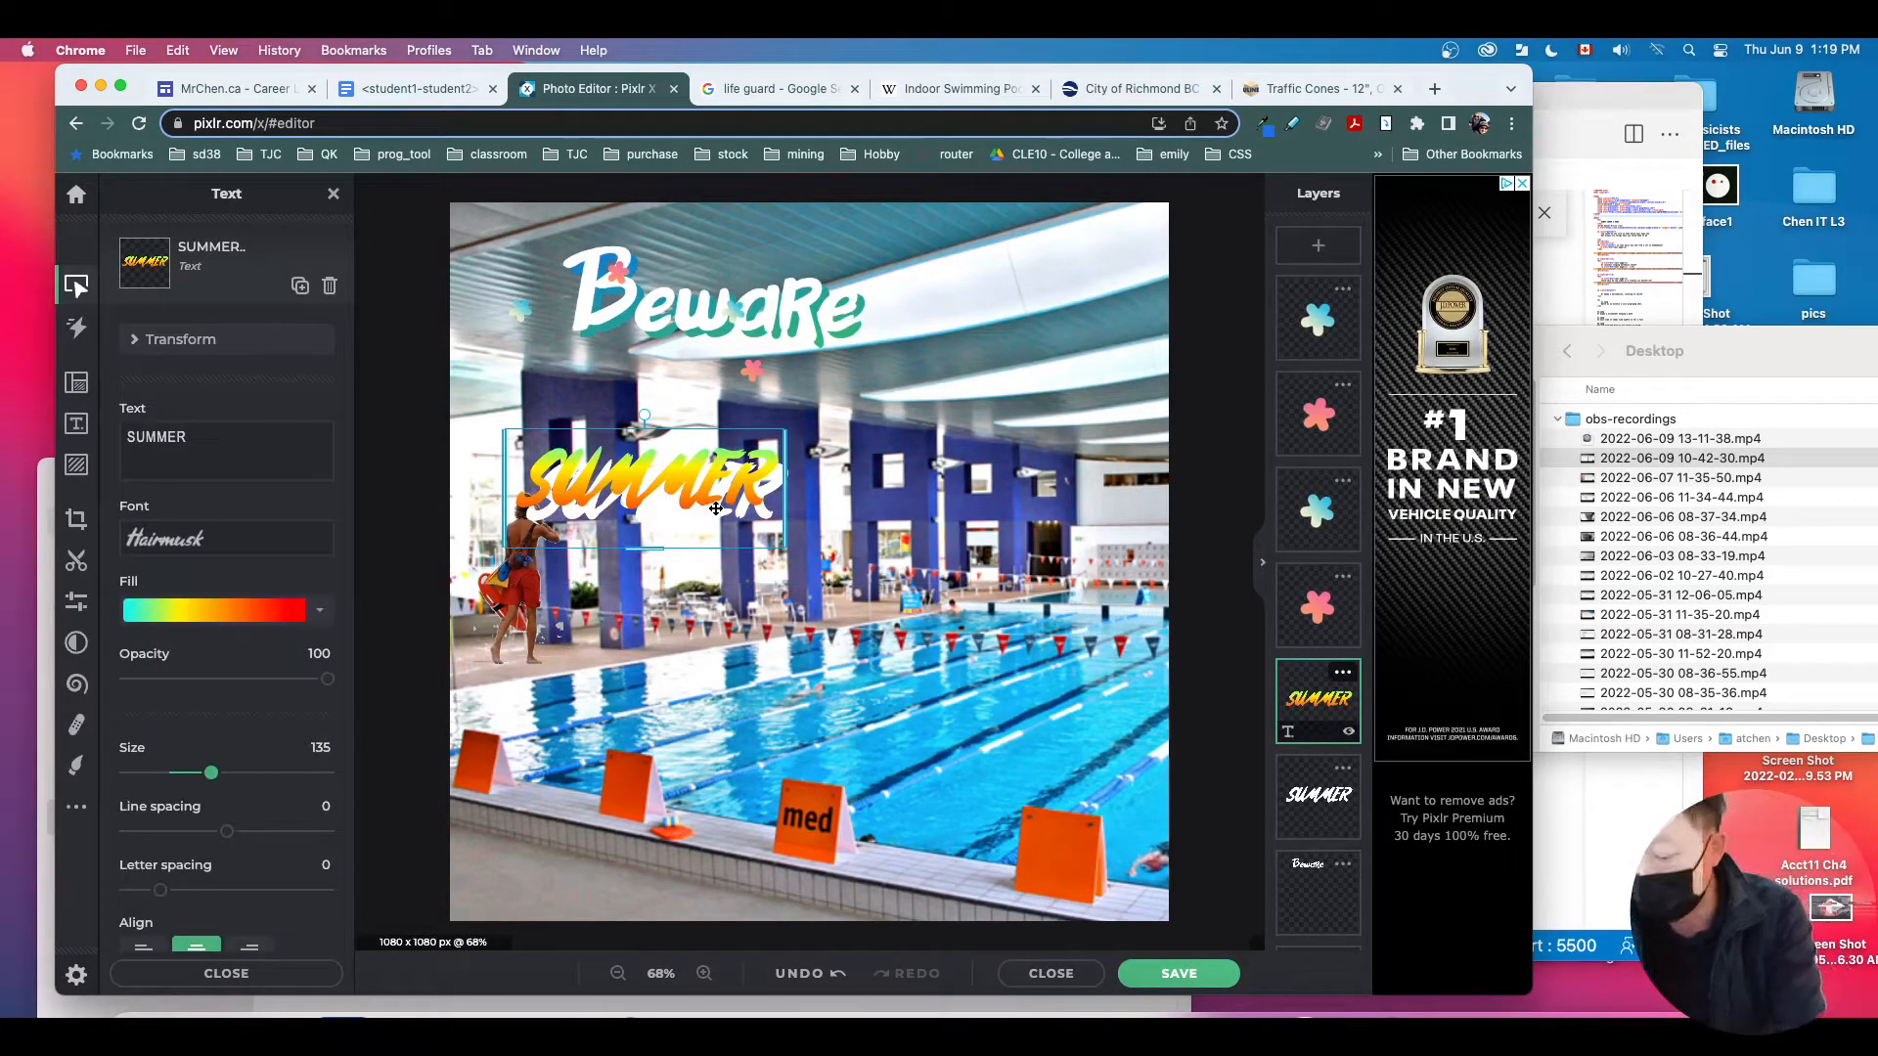
key(Delete)
key(Delete)
click(862, 465)
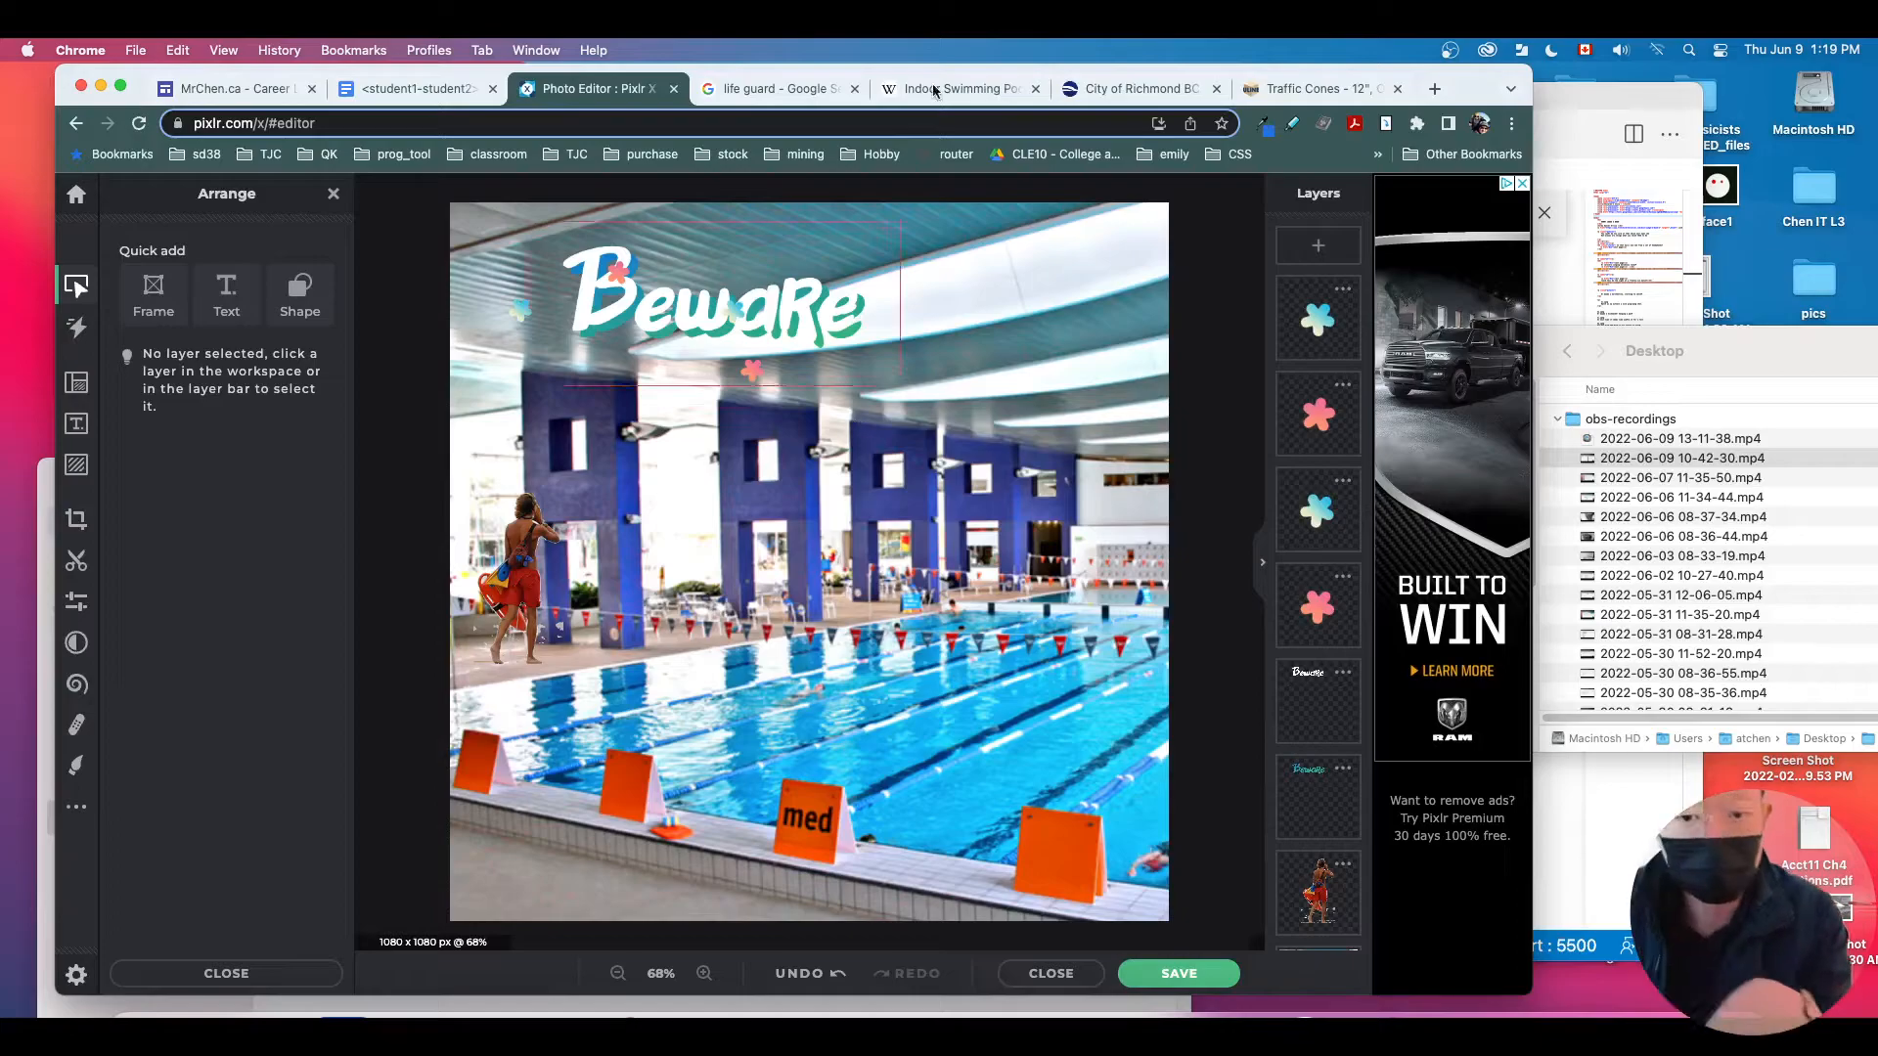
Step: Try placing and resizing a pink Chit Chat speech bubble above the lifeguard, and remove it
click(77, 466)
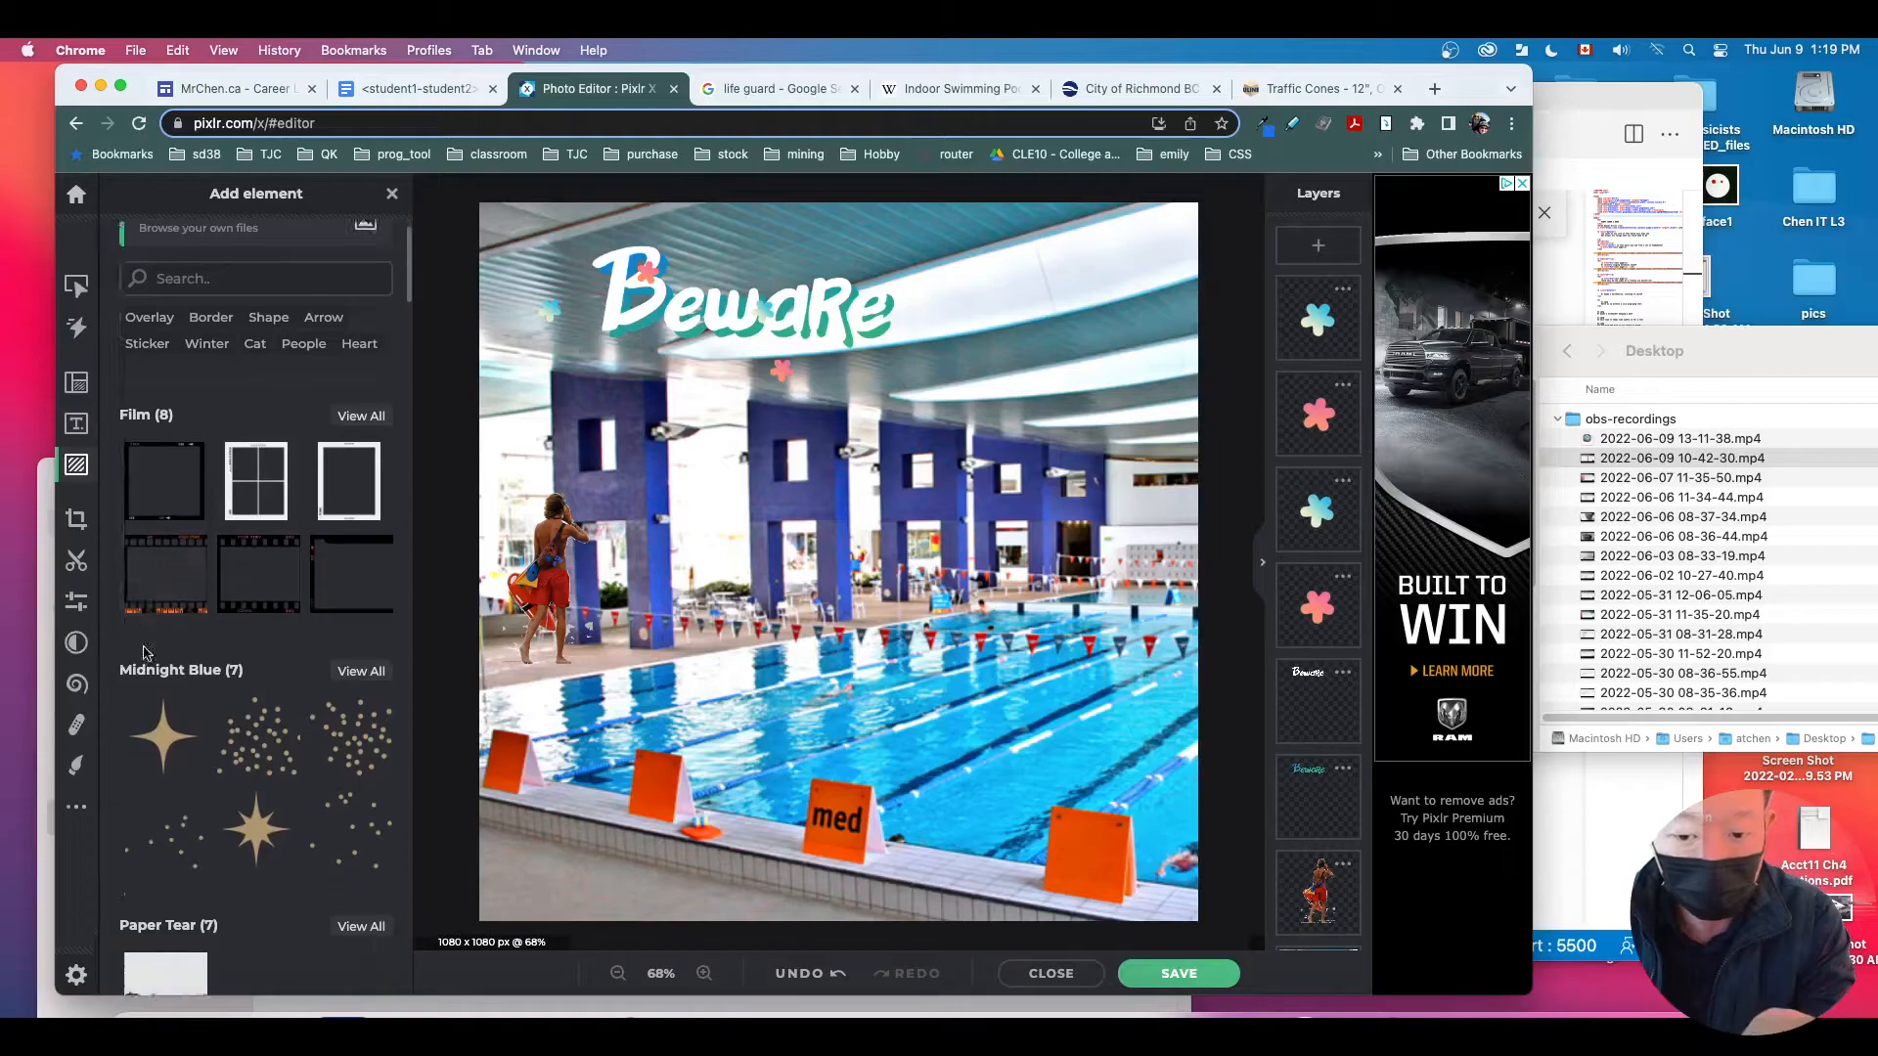
scroll(135, 614, down, 10)
scroll(342, 717, down, 1)
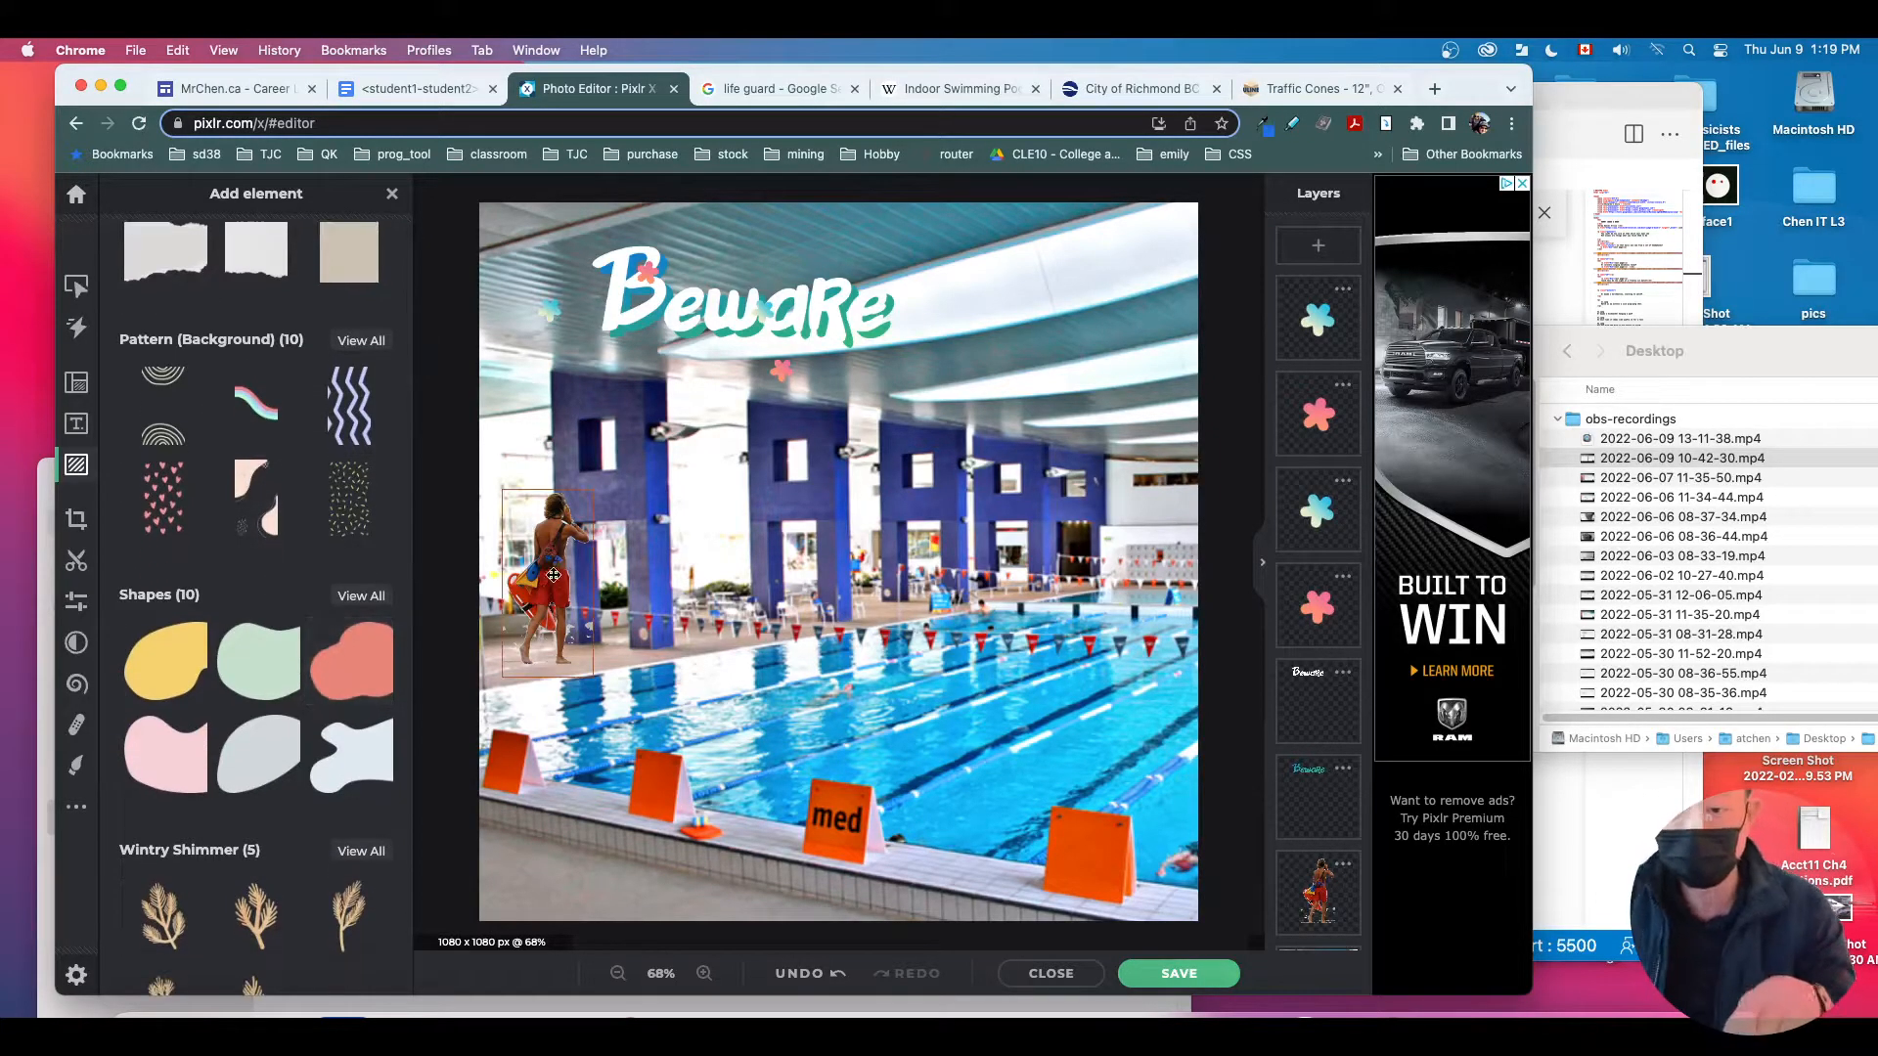
scroll(252, 688, down, 10)
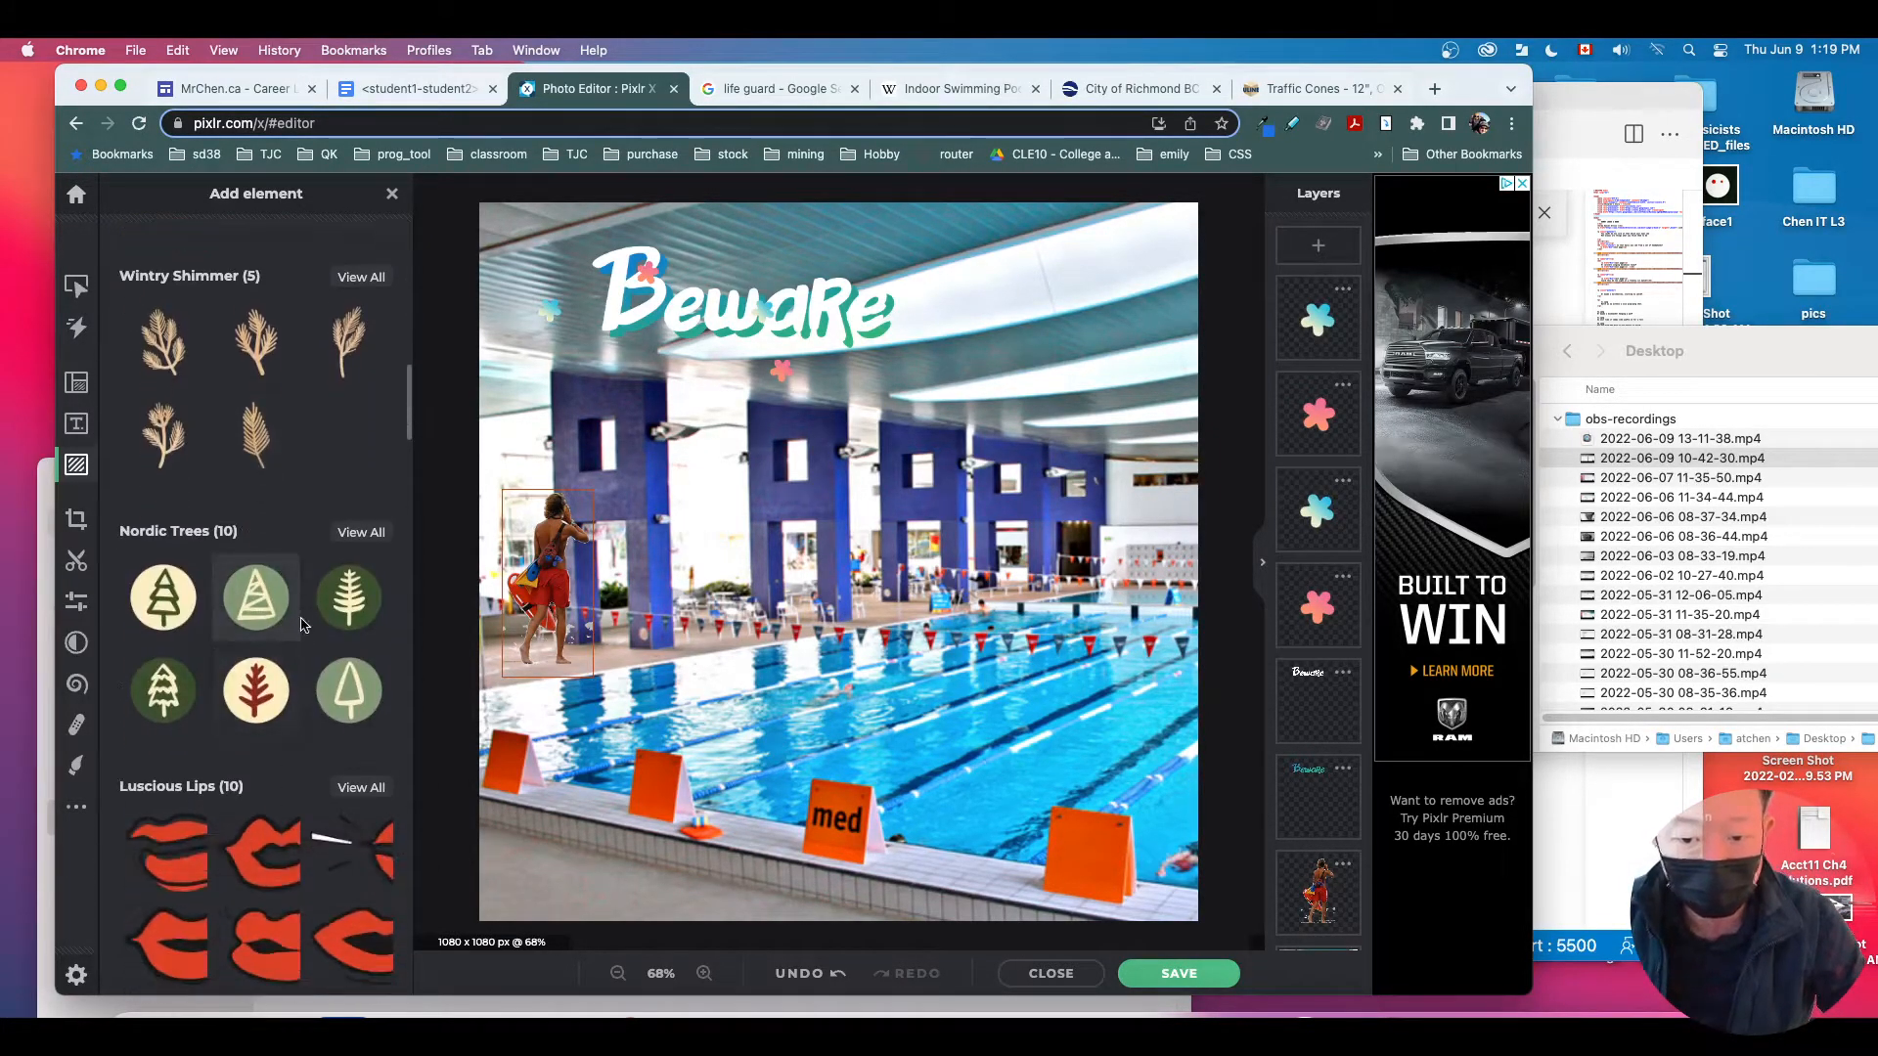
scroll(285, 764, down, 5)
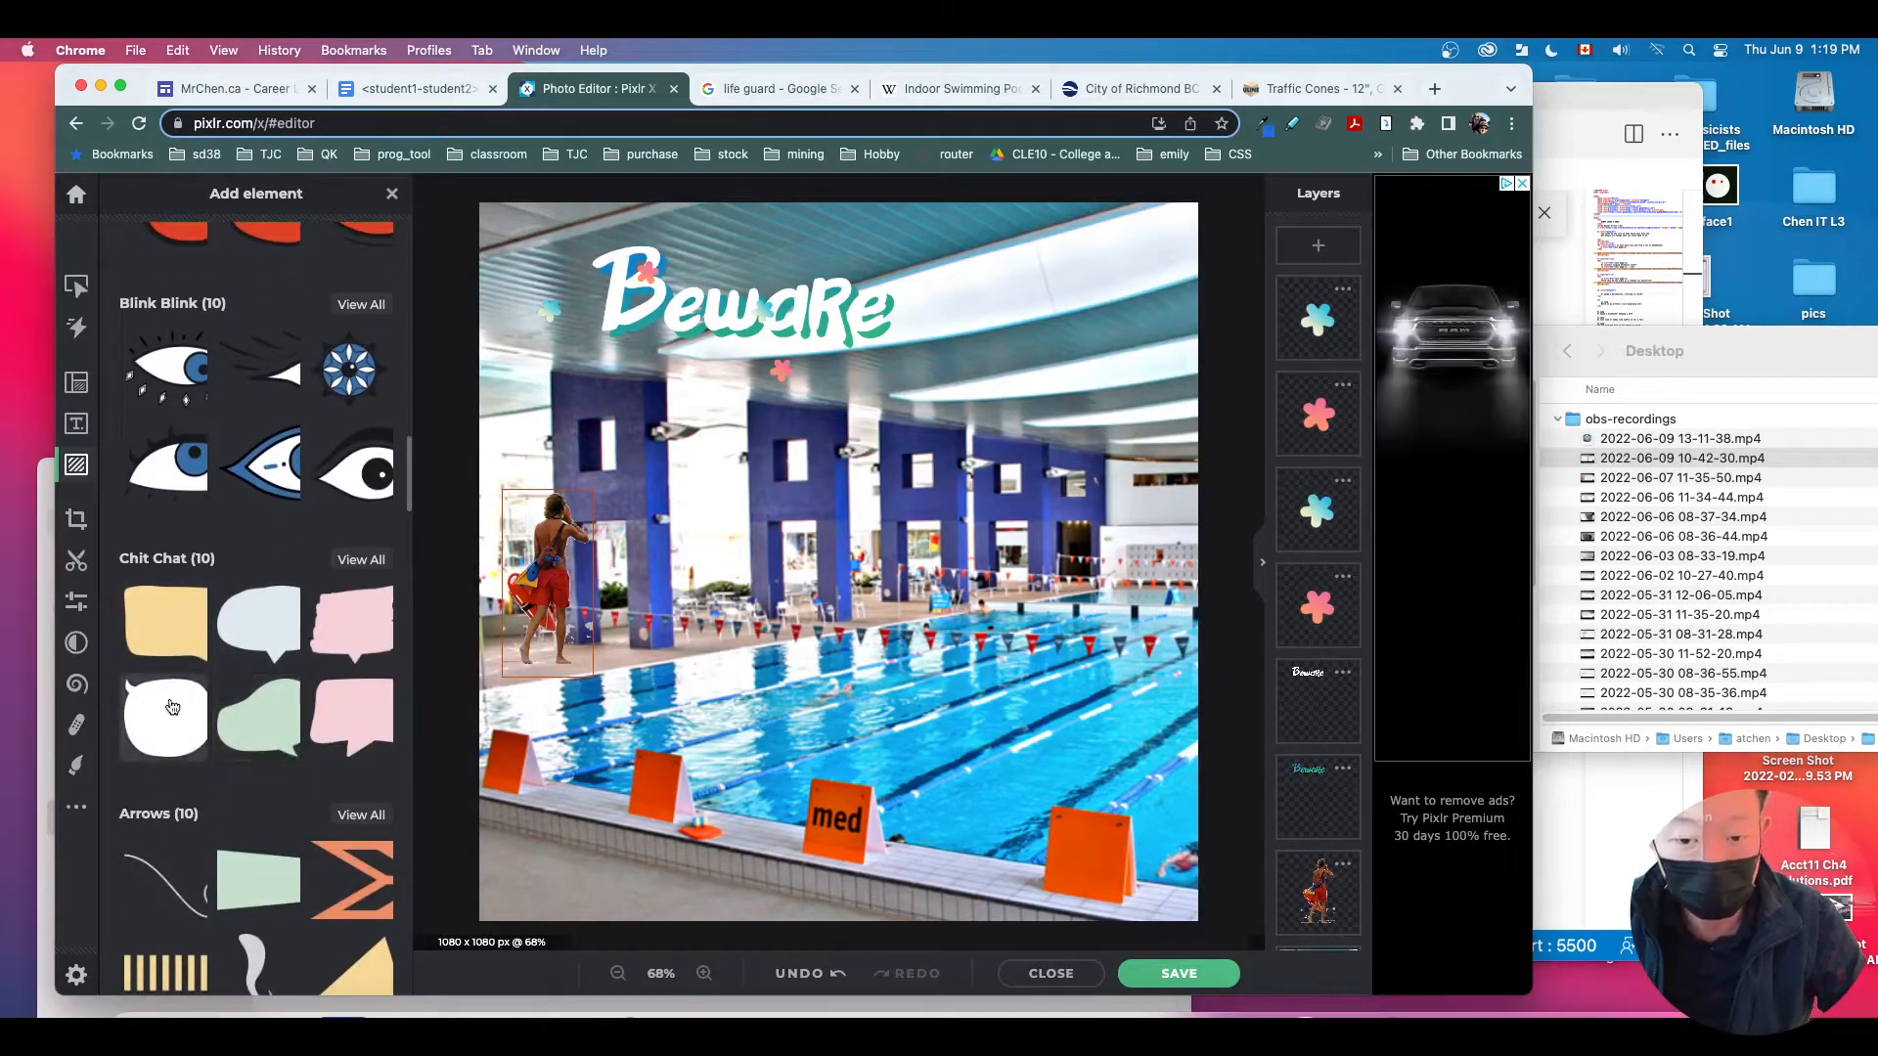
click(350, 717)
drag(854, 556, 752, 392)
drag(679, 460, 655, 455)
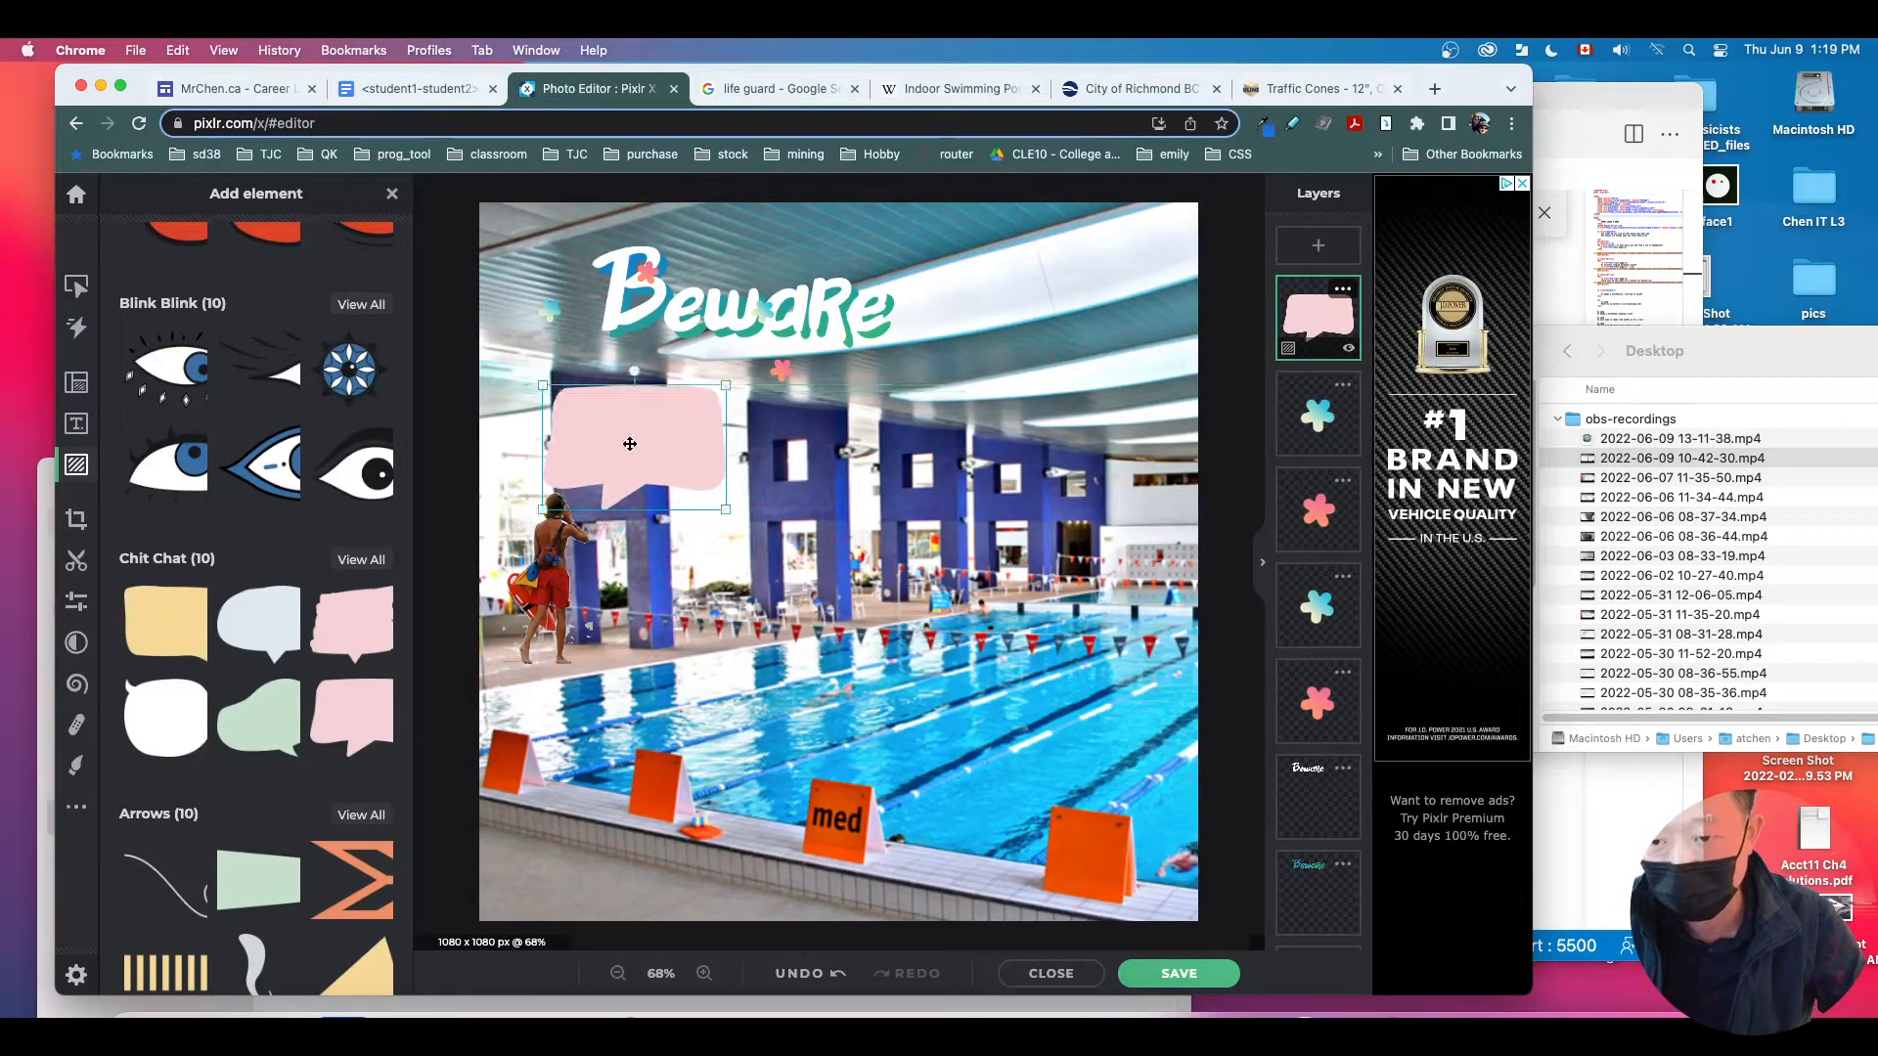
right_click(594, 428)
click(651, 646)
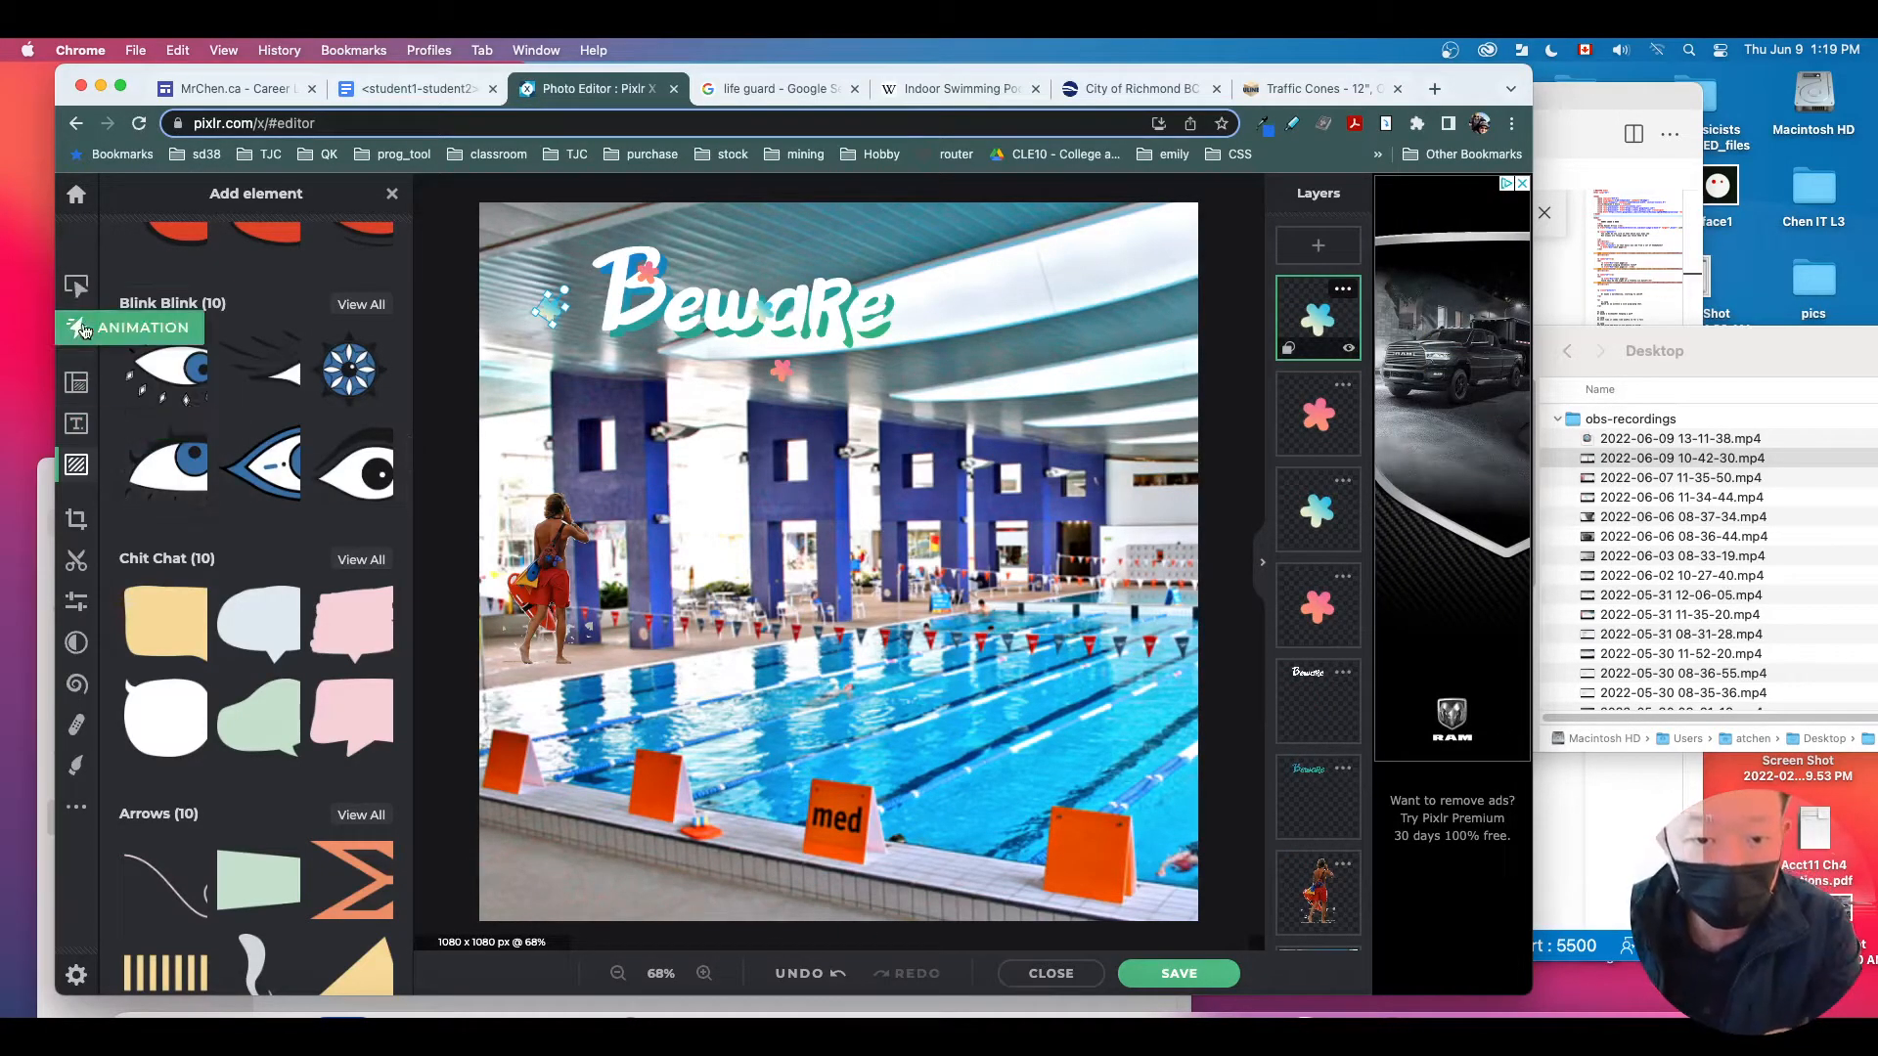
Step: Add the pink Chit Chat speech bubble with the downward tail, enlarge it and place it above the lifeguard's head
click(85, 431)
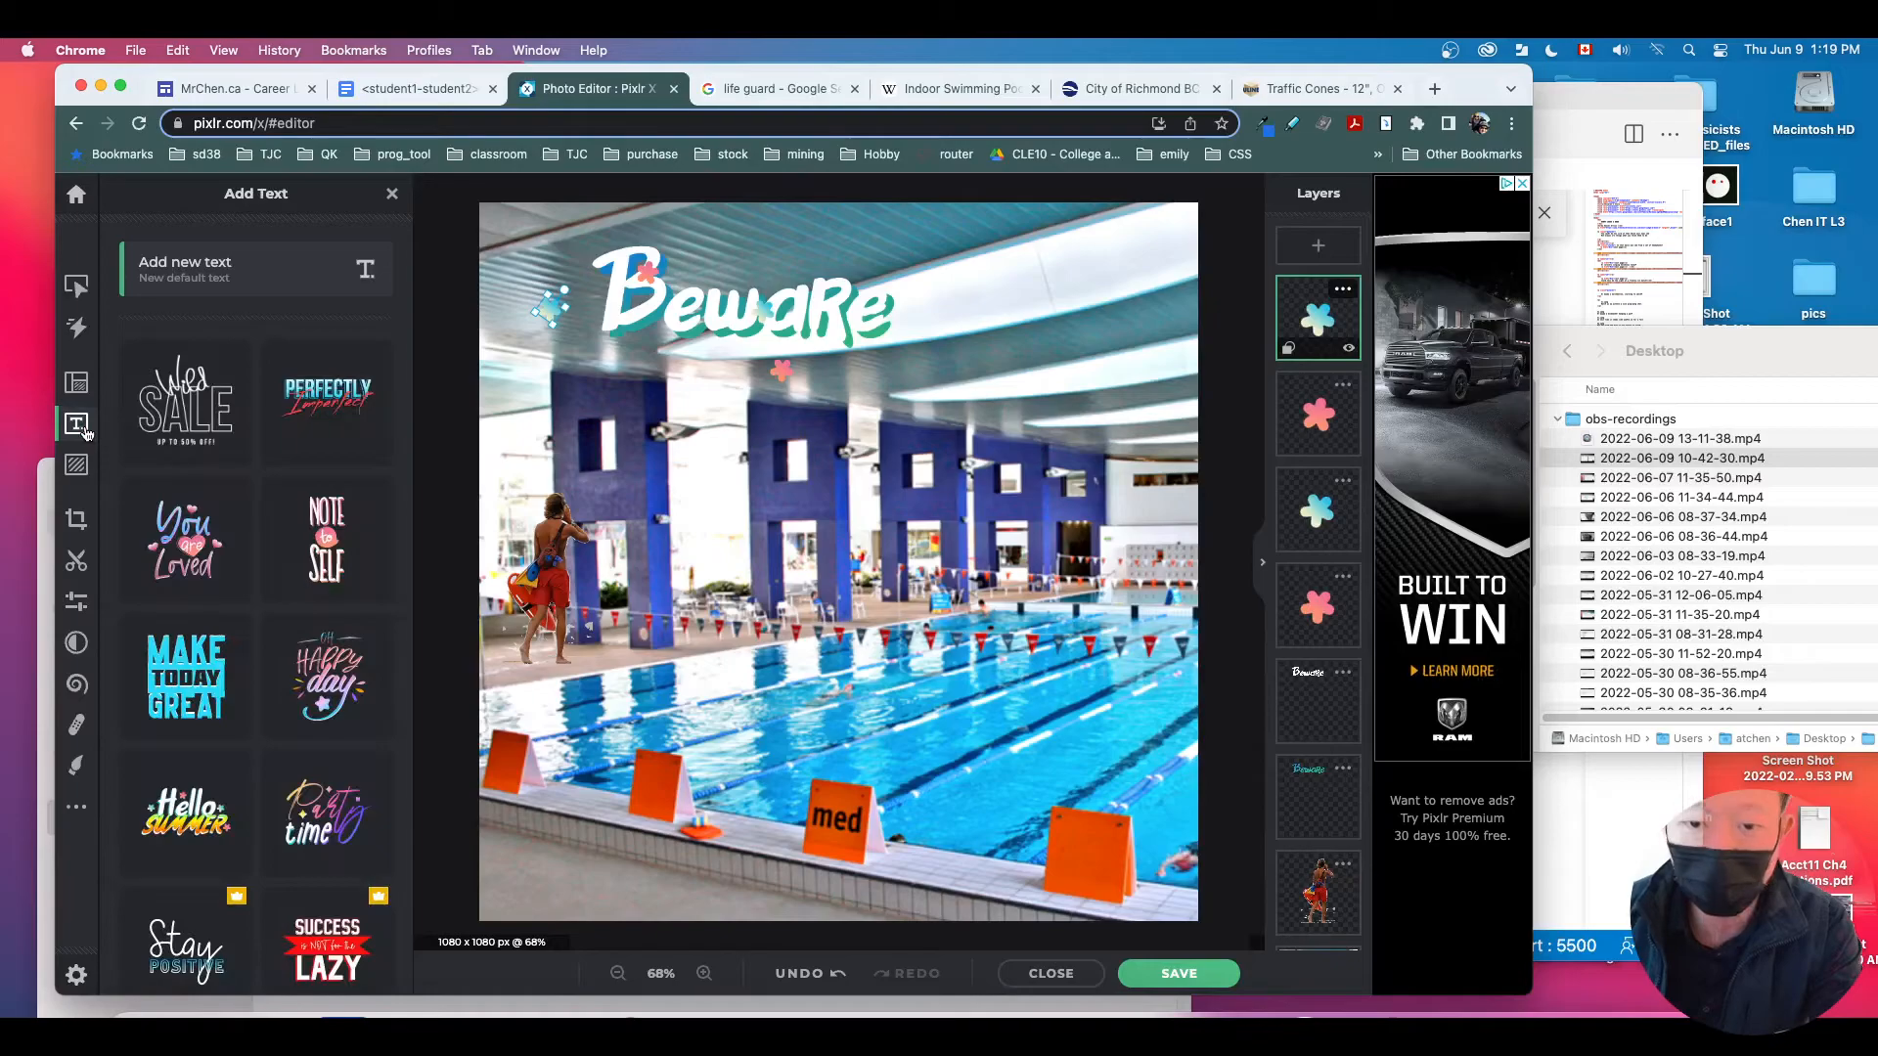
click(75, 475)
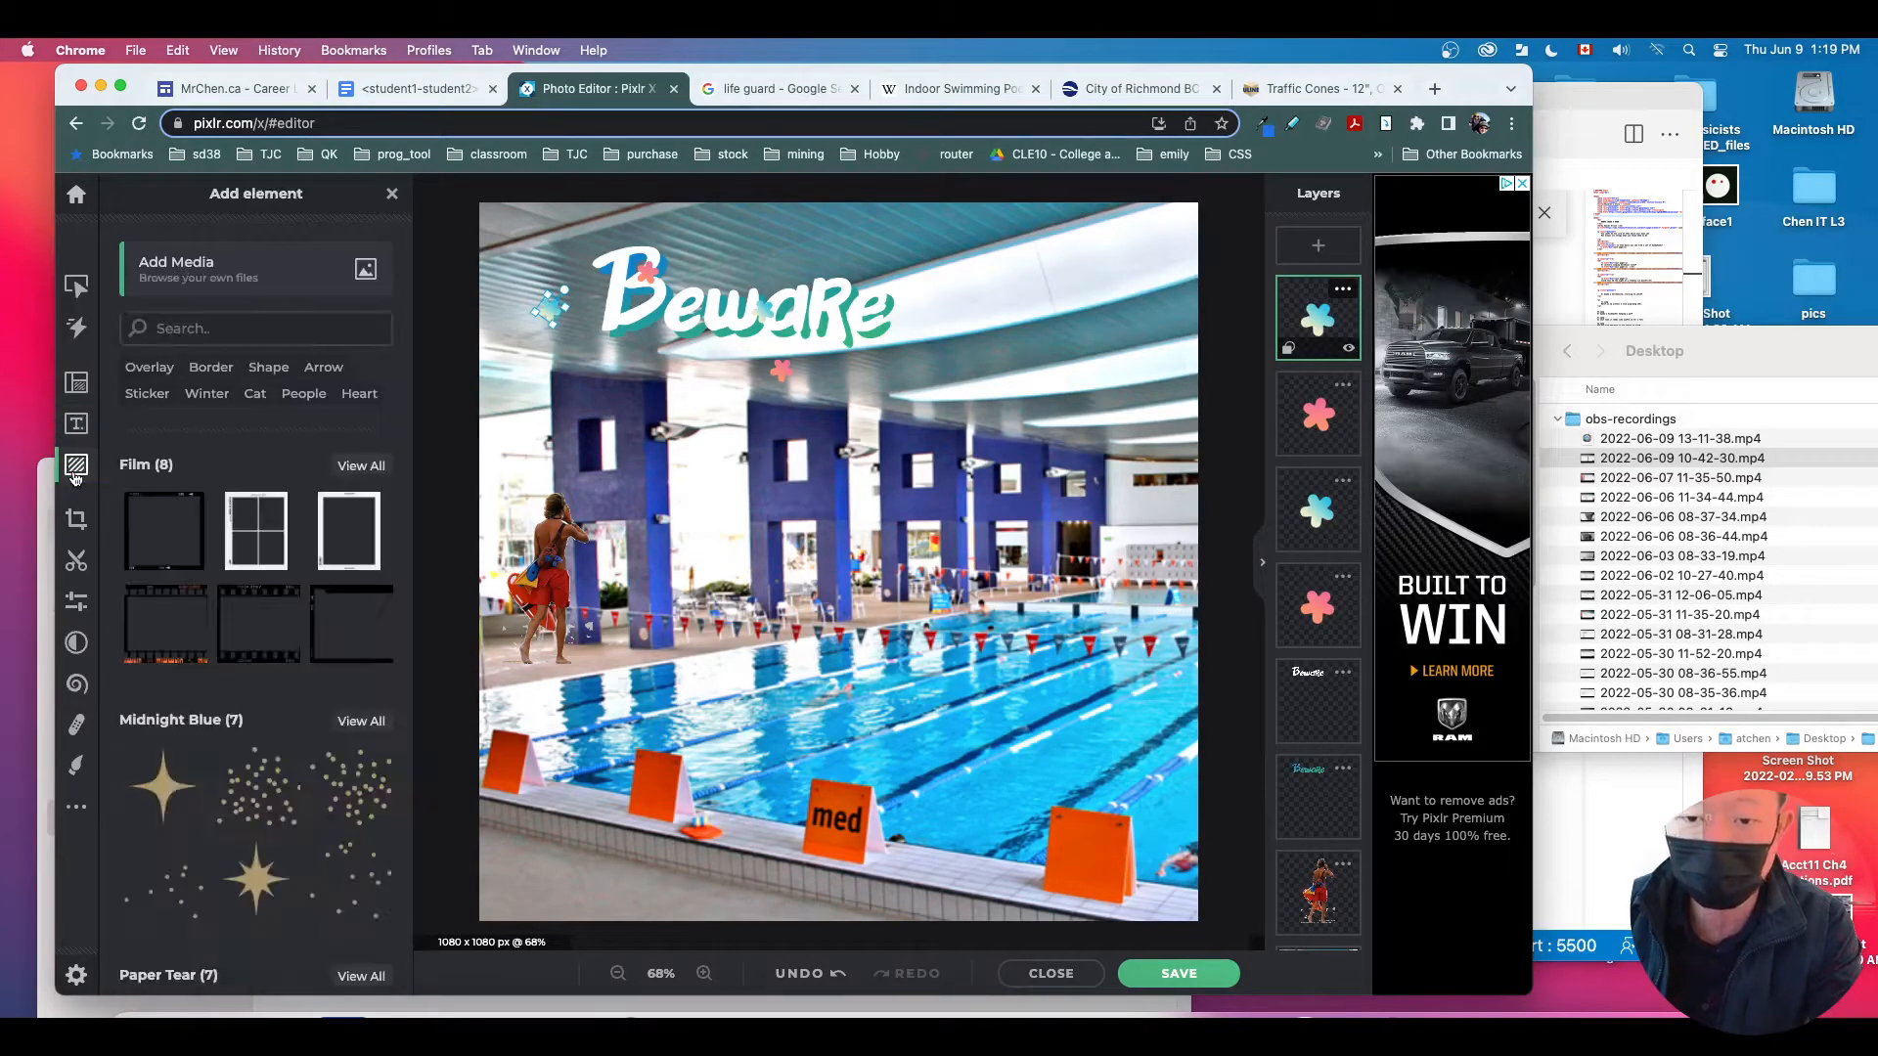
scroll(248, 589, down, 10)
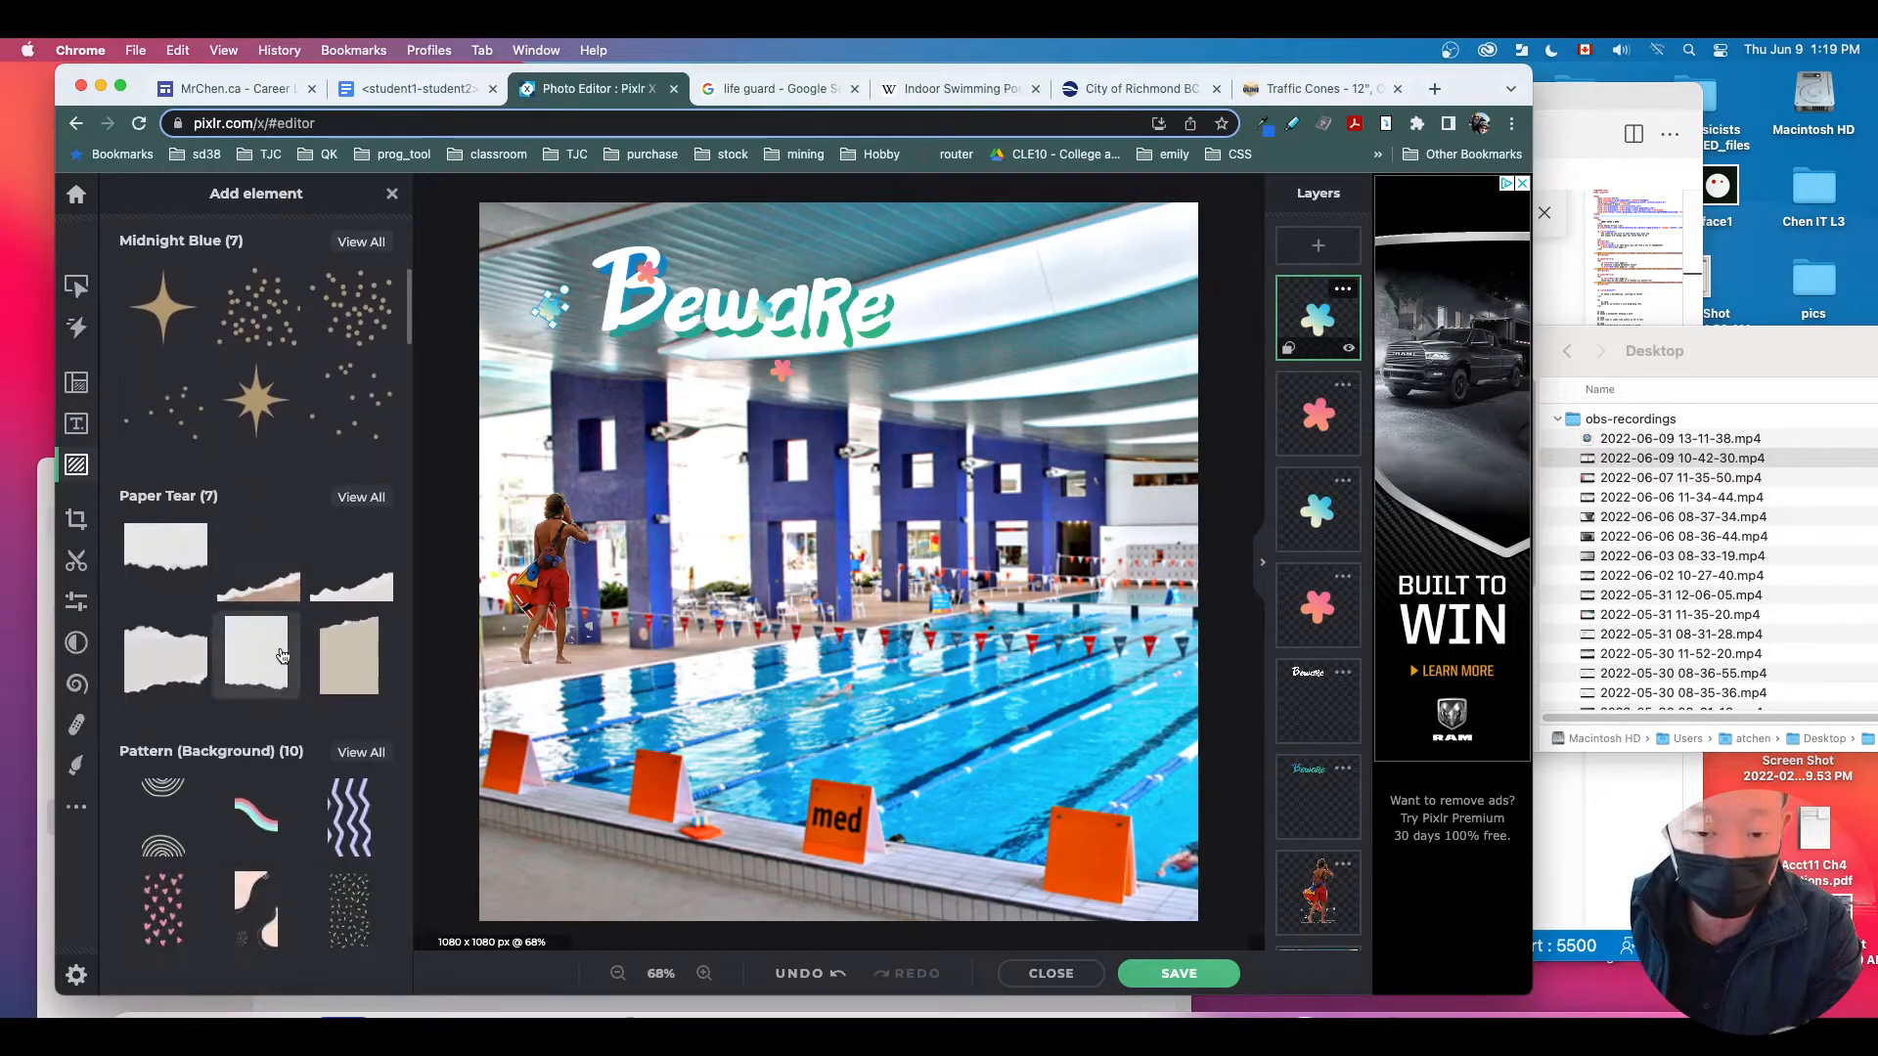
scroll(248, 588, down, 15)
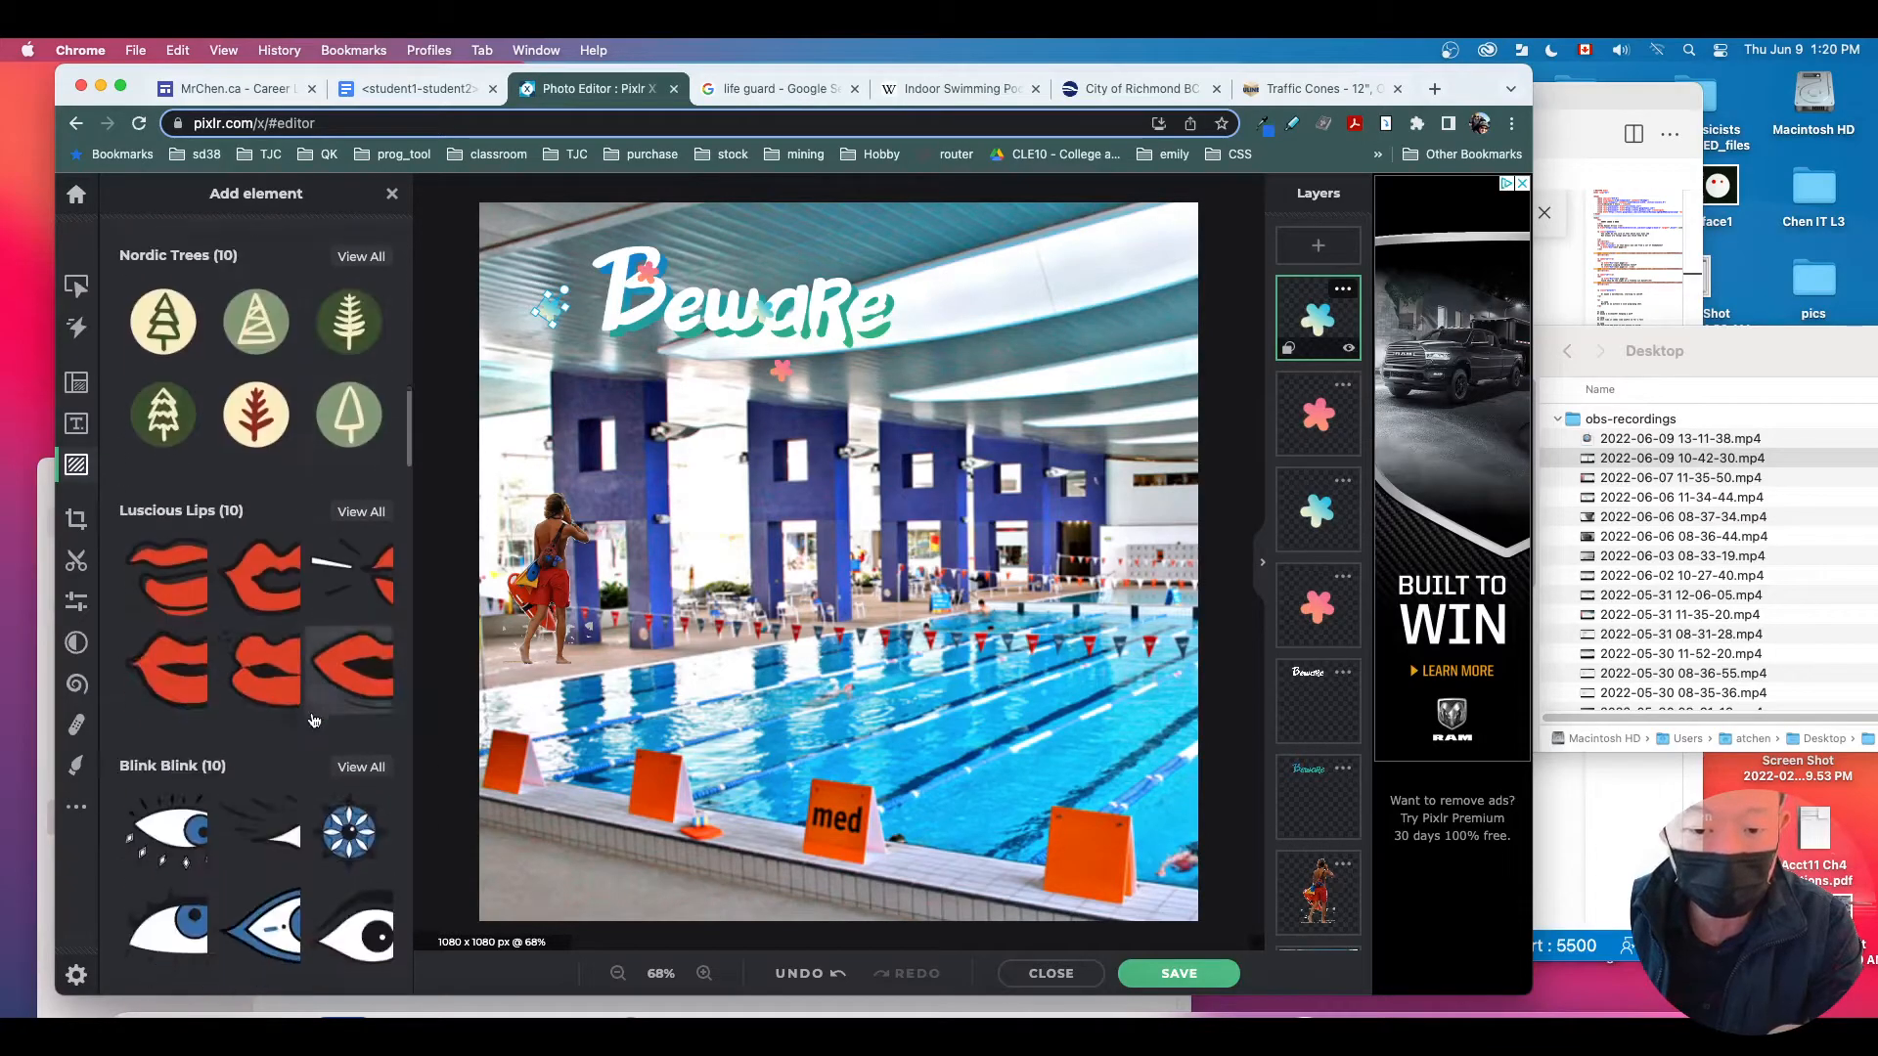
scroll(258, 753, down, 1)
click(347, 724)
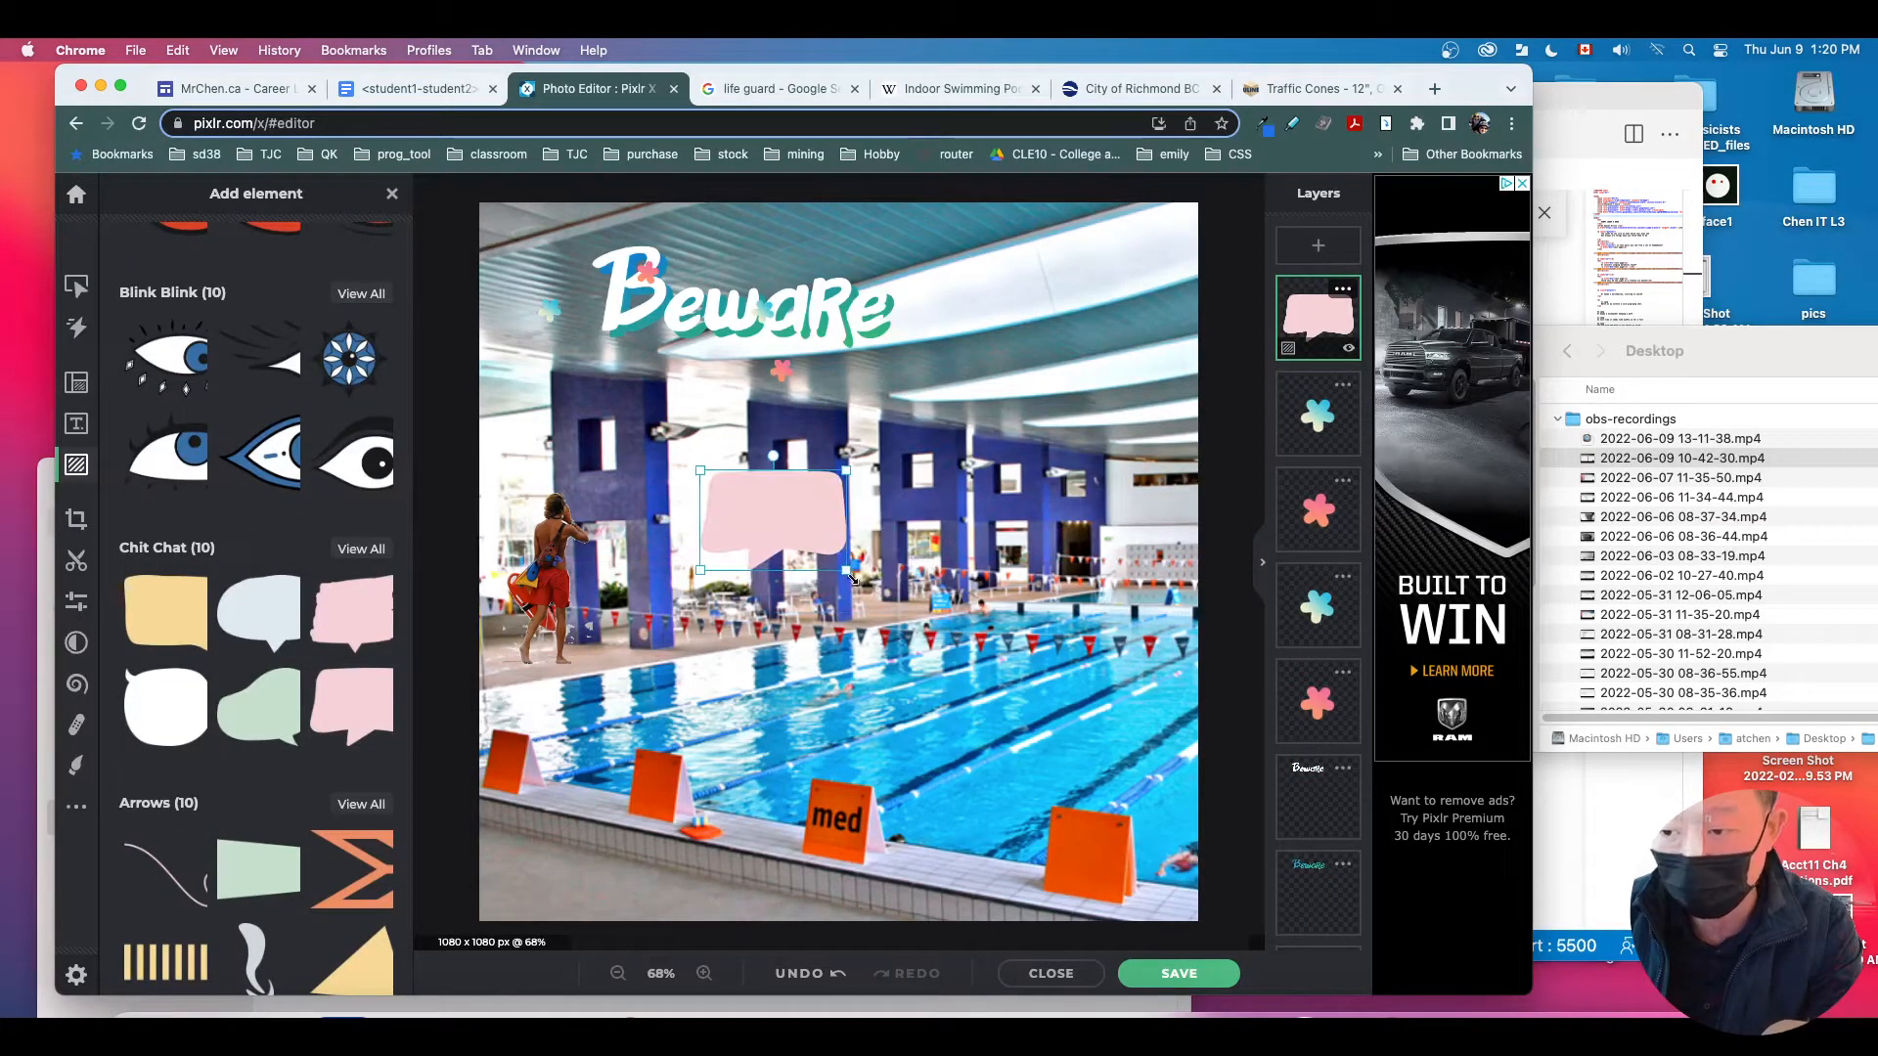
drag(828, 544, 667, 439)
mouse_move(751, 365)
mouse_down()
mouse_move(733, 404)
mouse_move(737, 385)
mouse_up()
drag(655, 440, 646, 441)
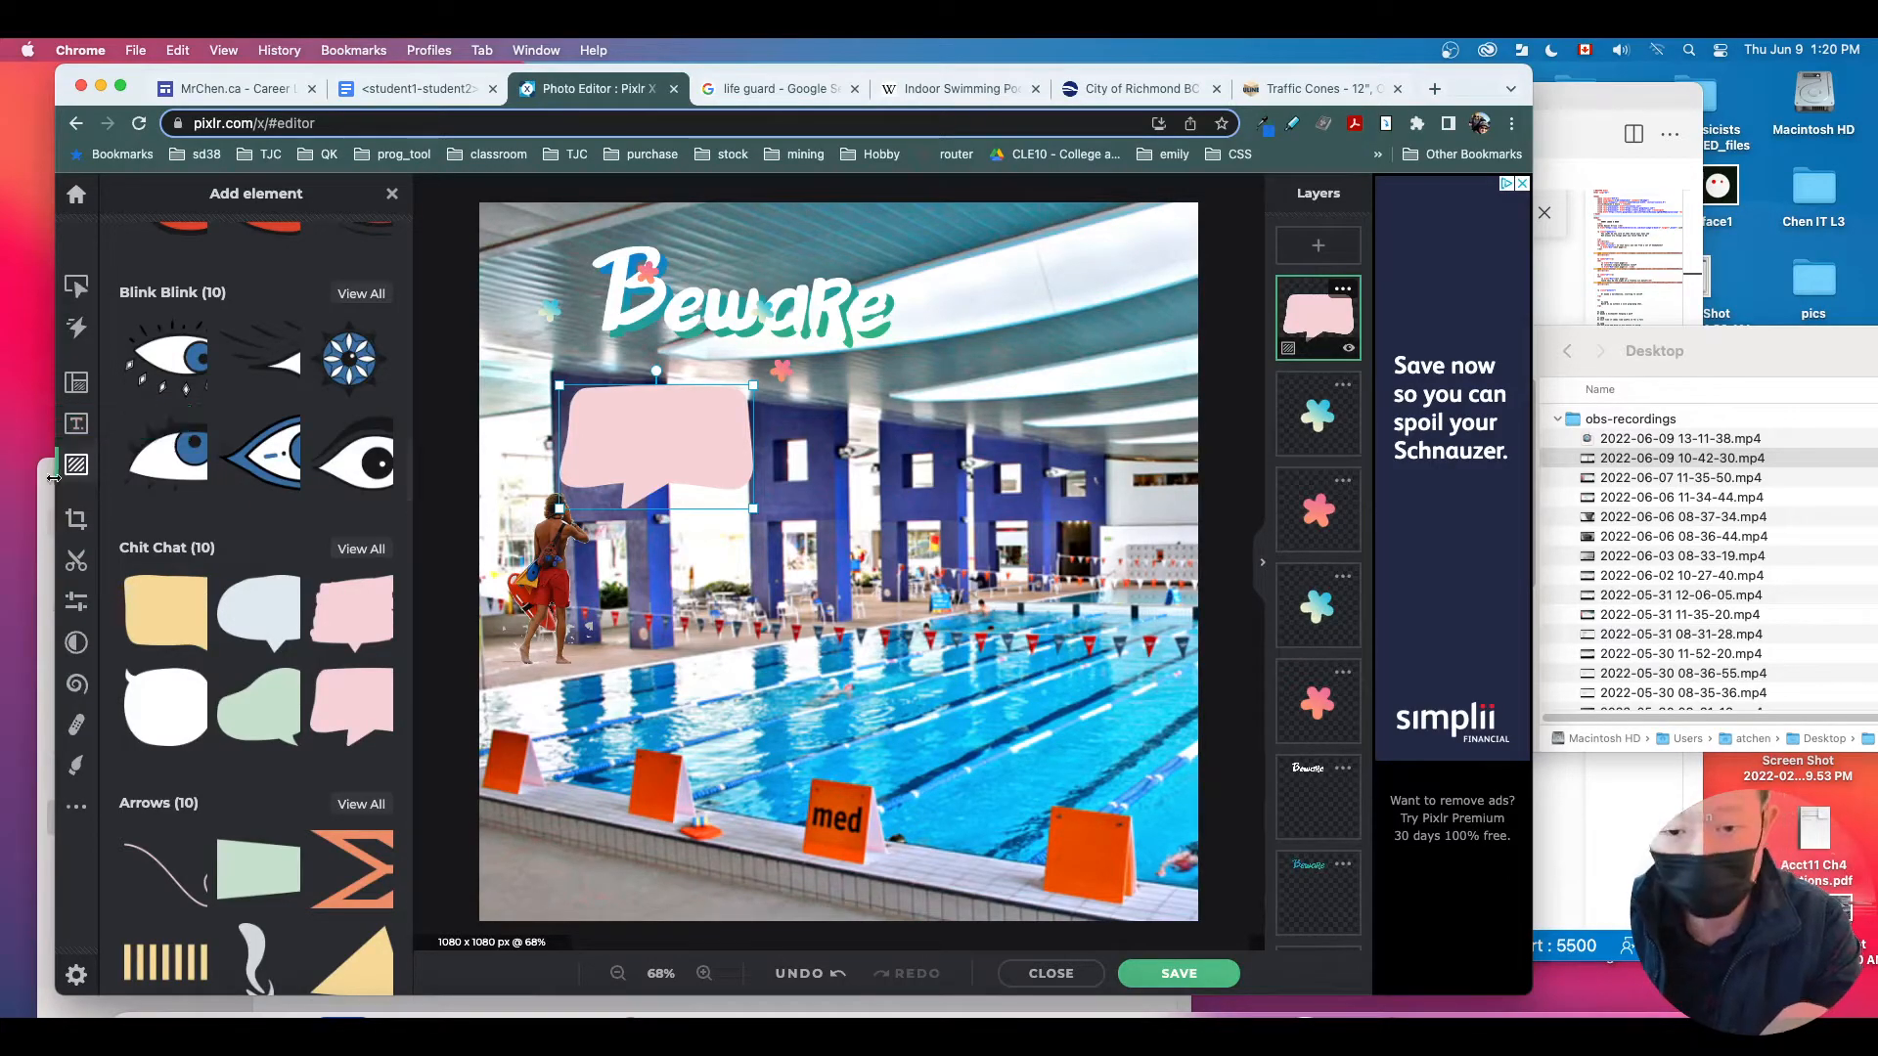
Step: Add a new default text over the pink speech bubble, set its size to 28 and narrow its box to the bubble's width
click(75, 430)
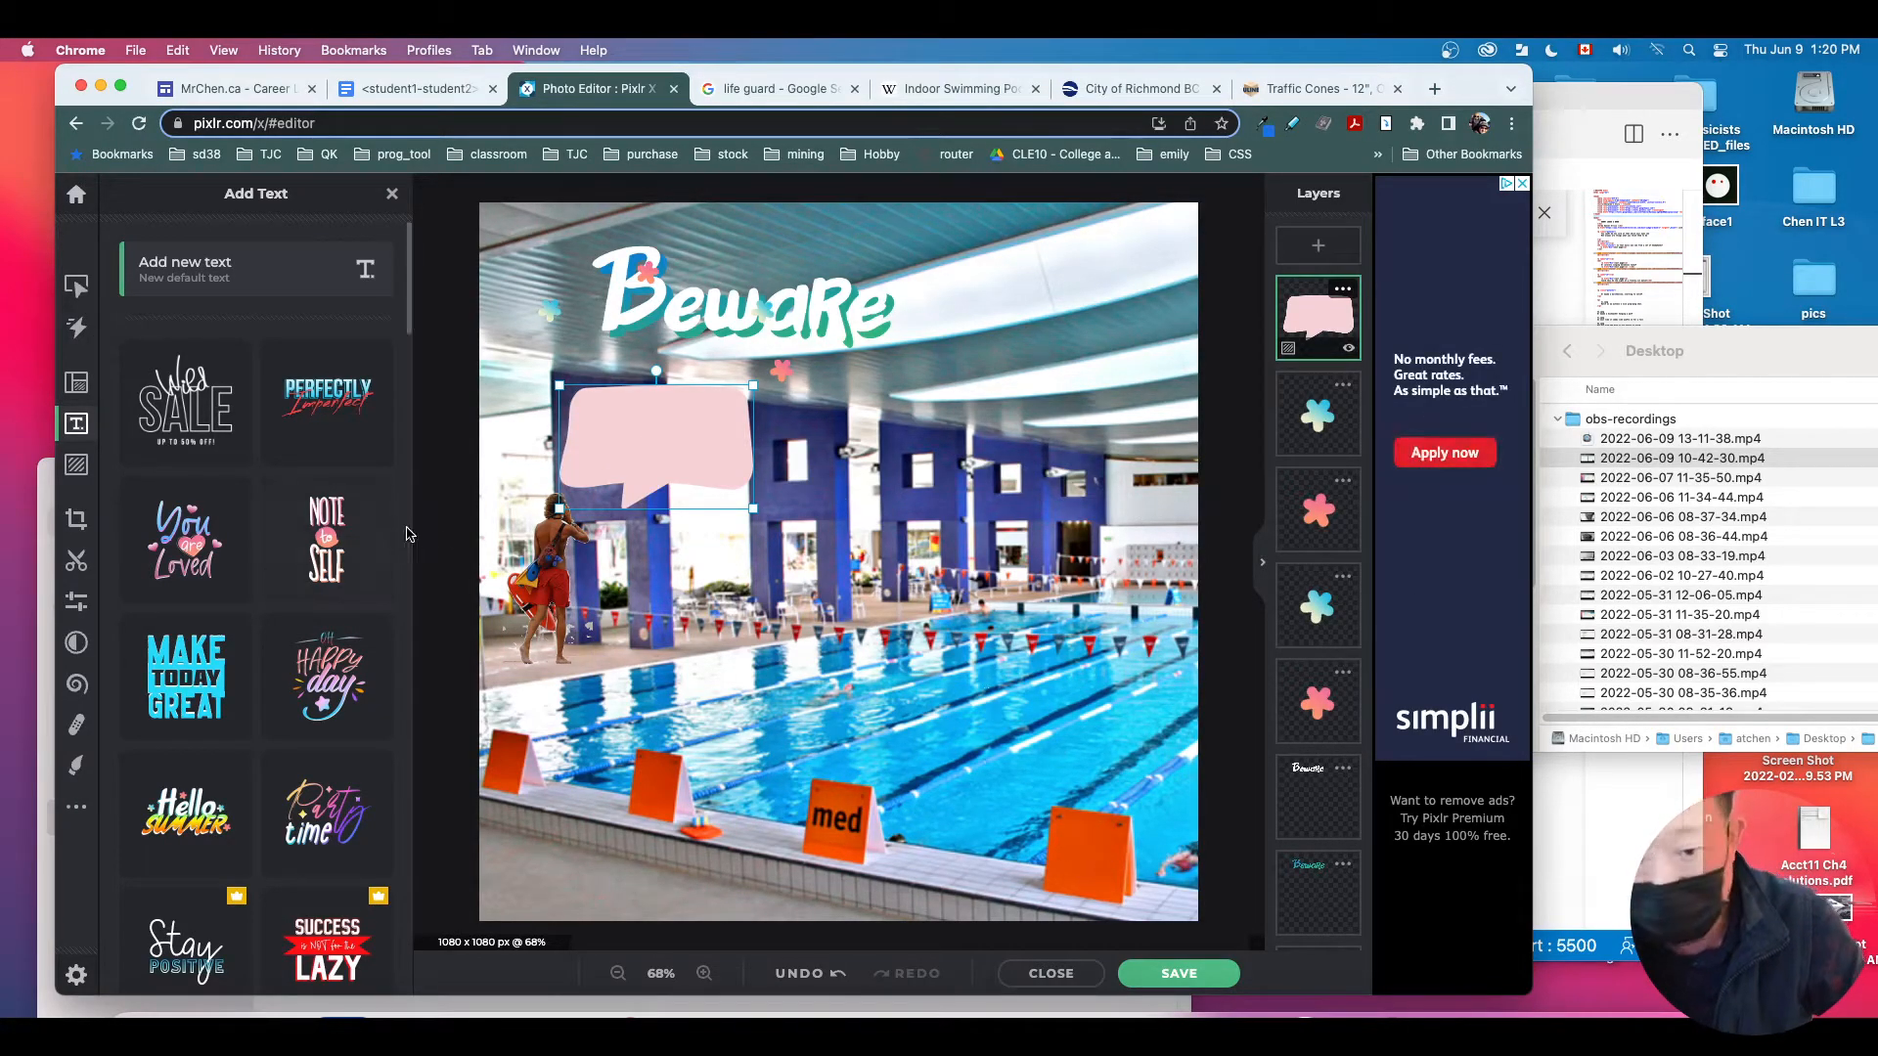
scroll(209, 574, down, 3)
scroll(208, 574, up, 3)
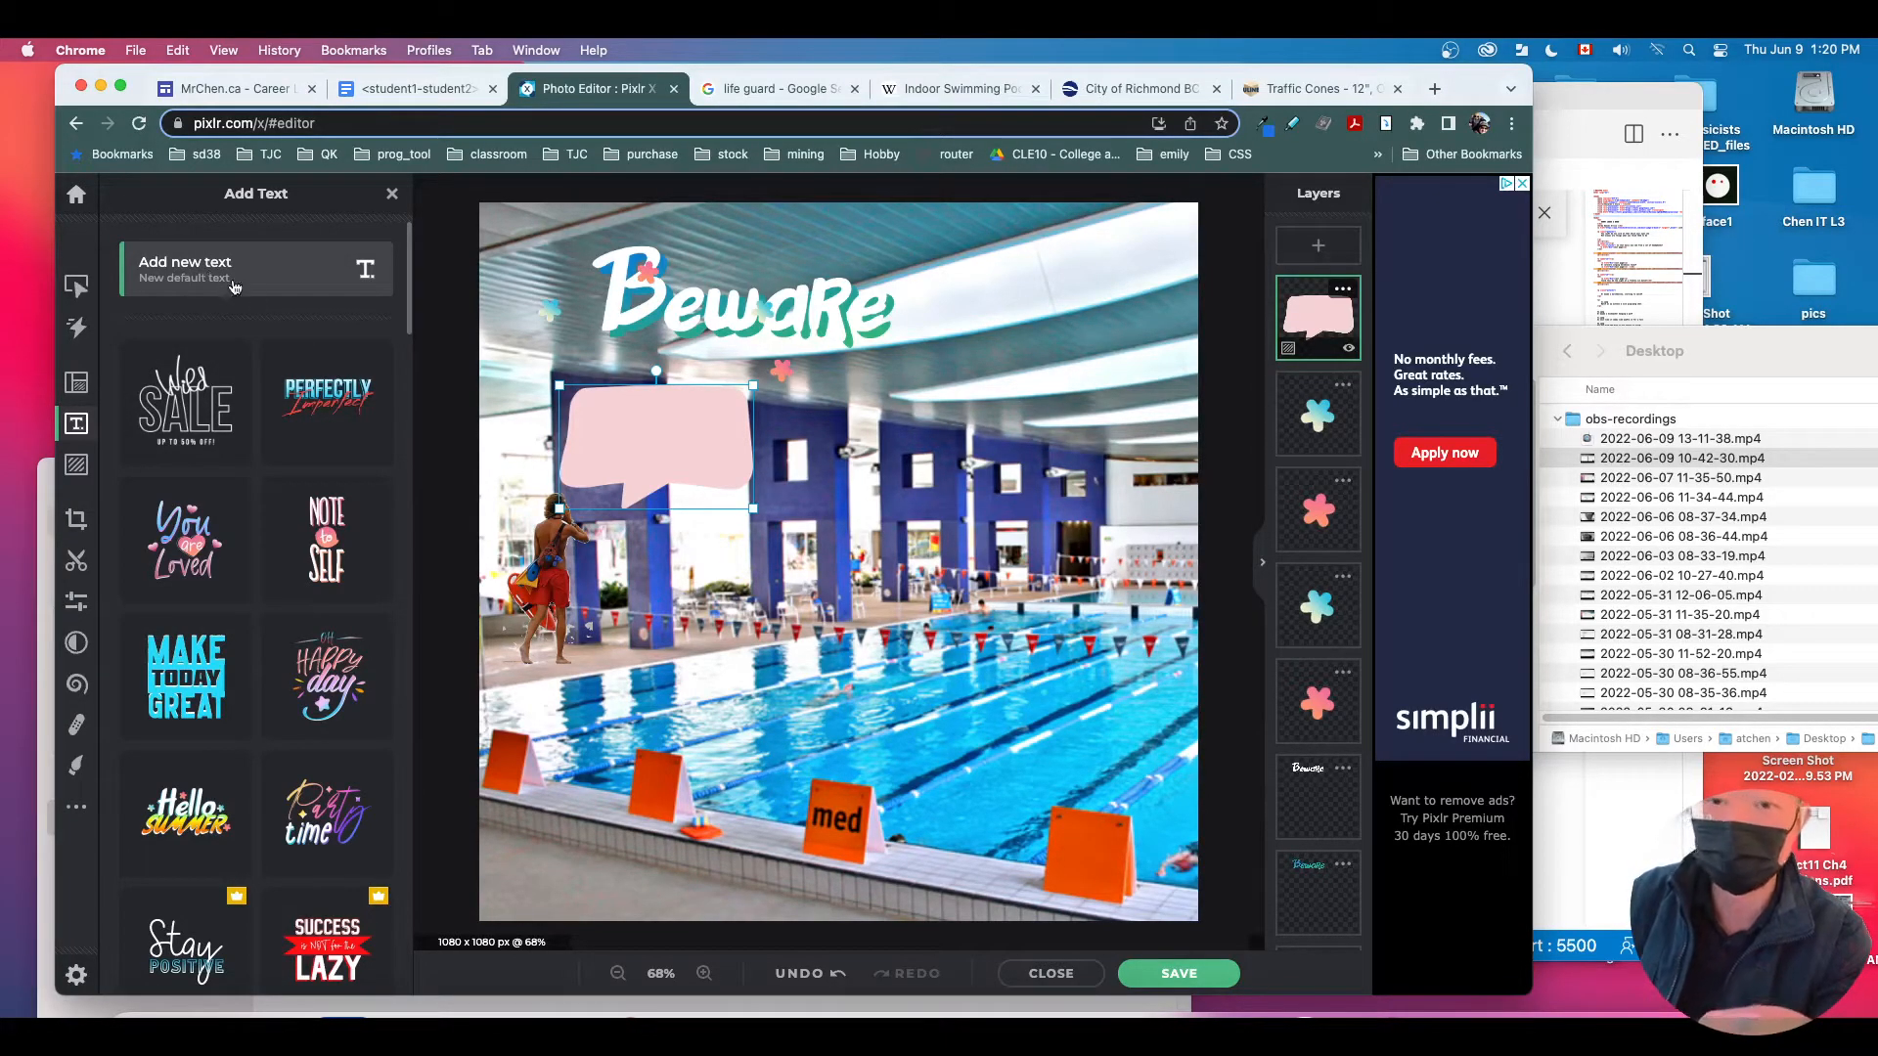
click(202, 282)
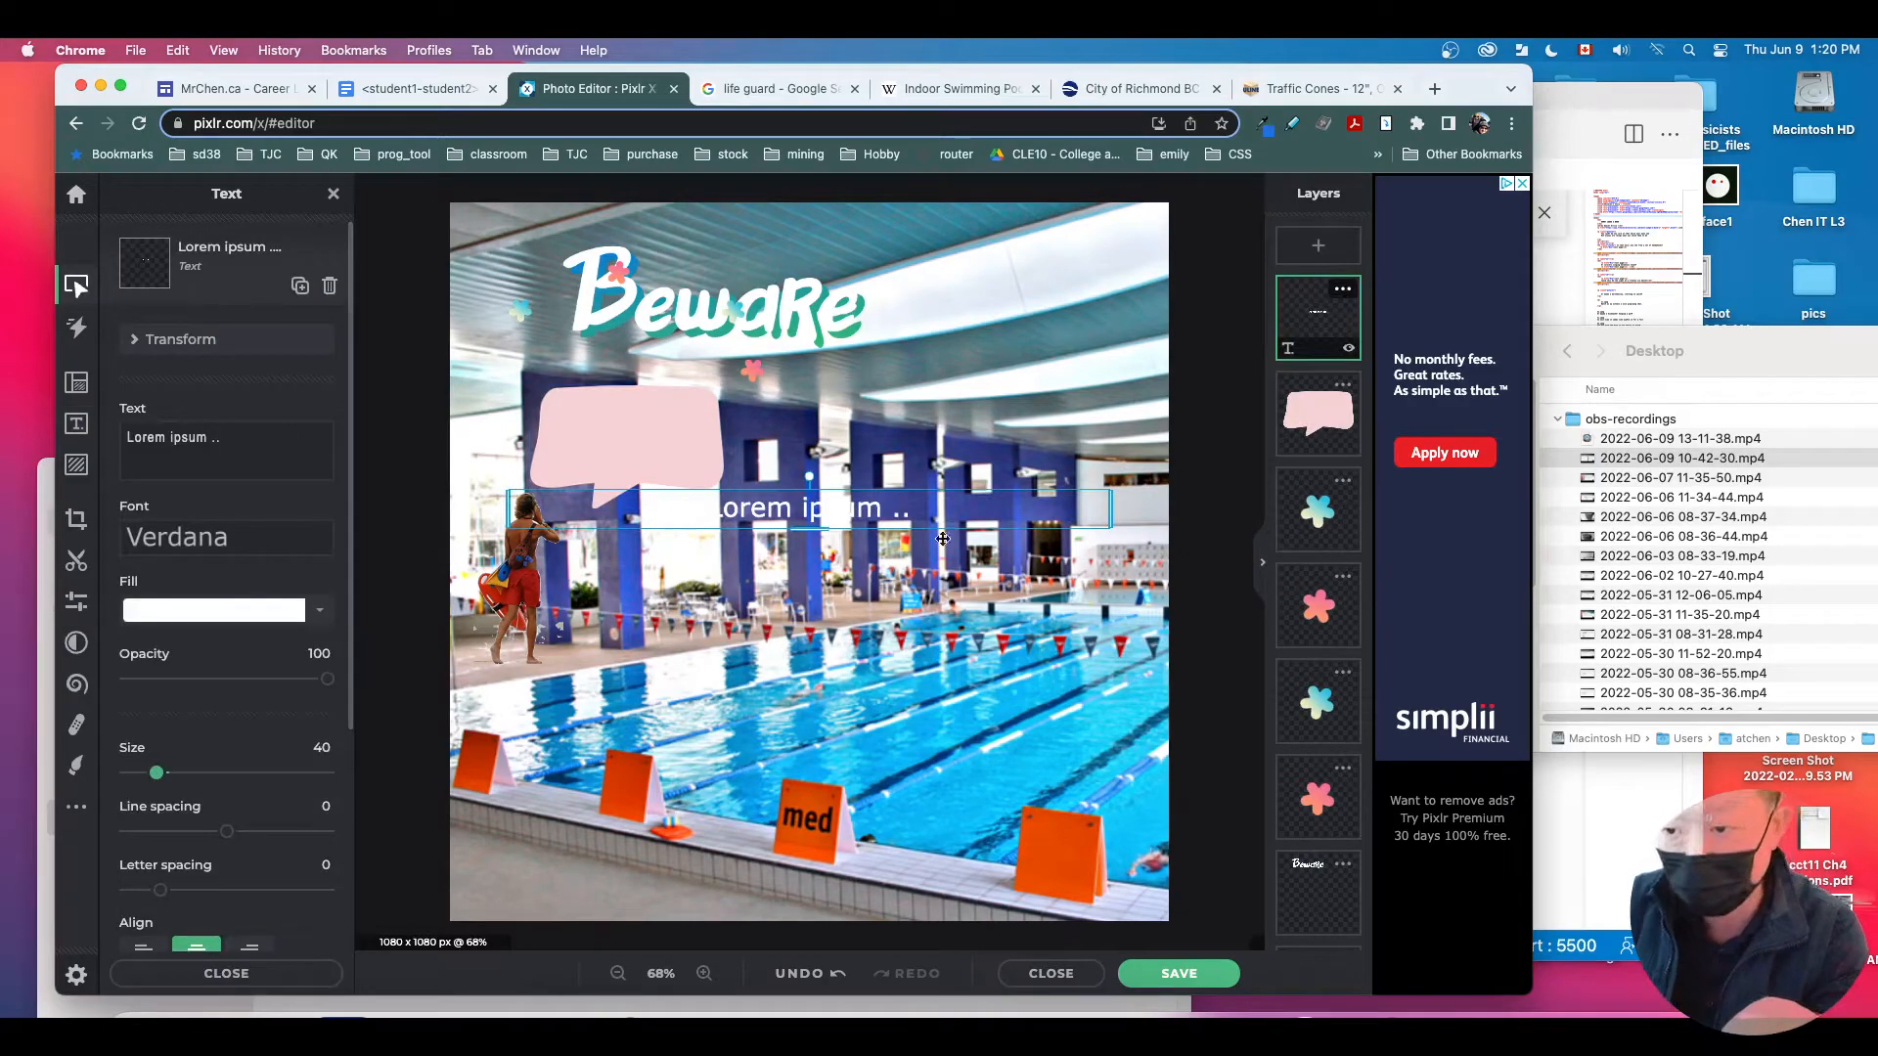
drag(828, 496, 661, 428)
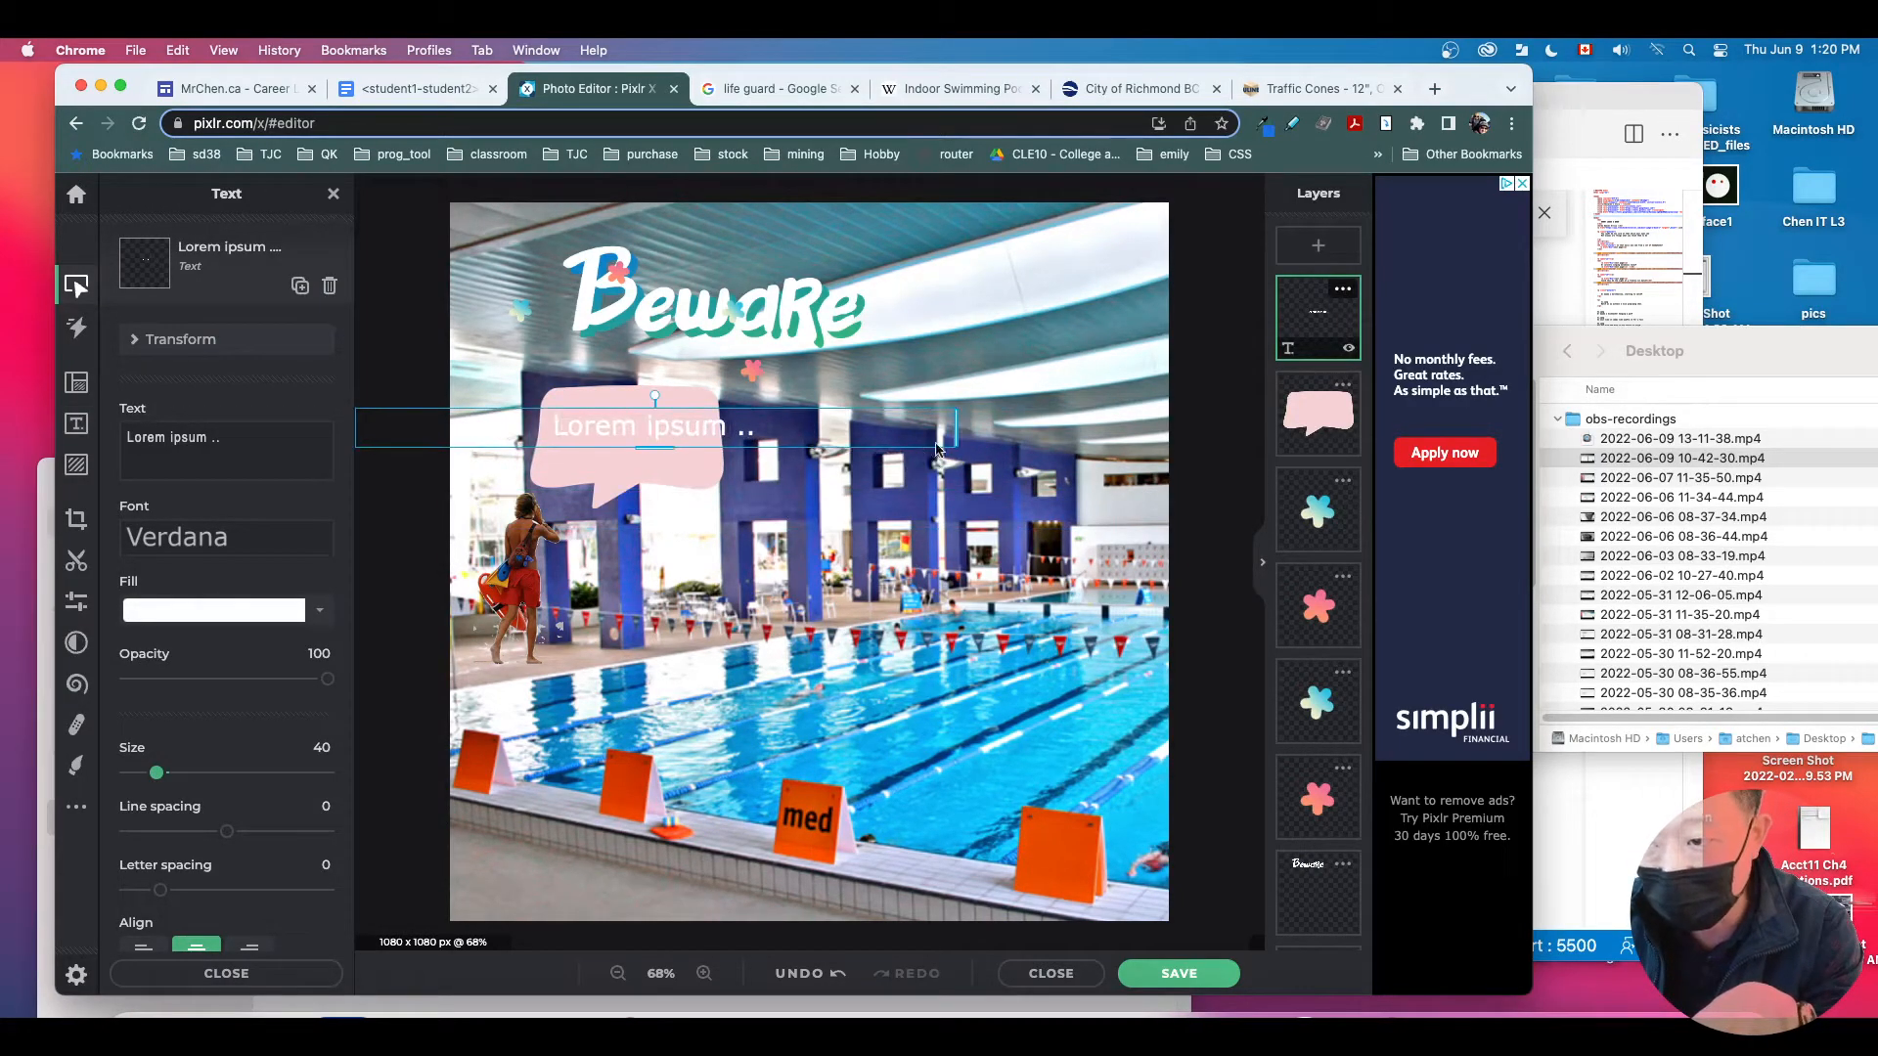
double_click(682, 438)
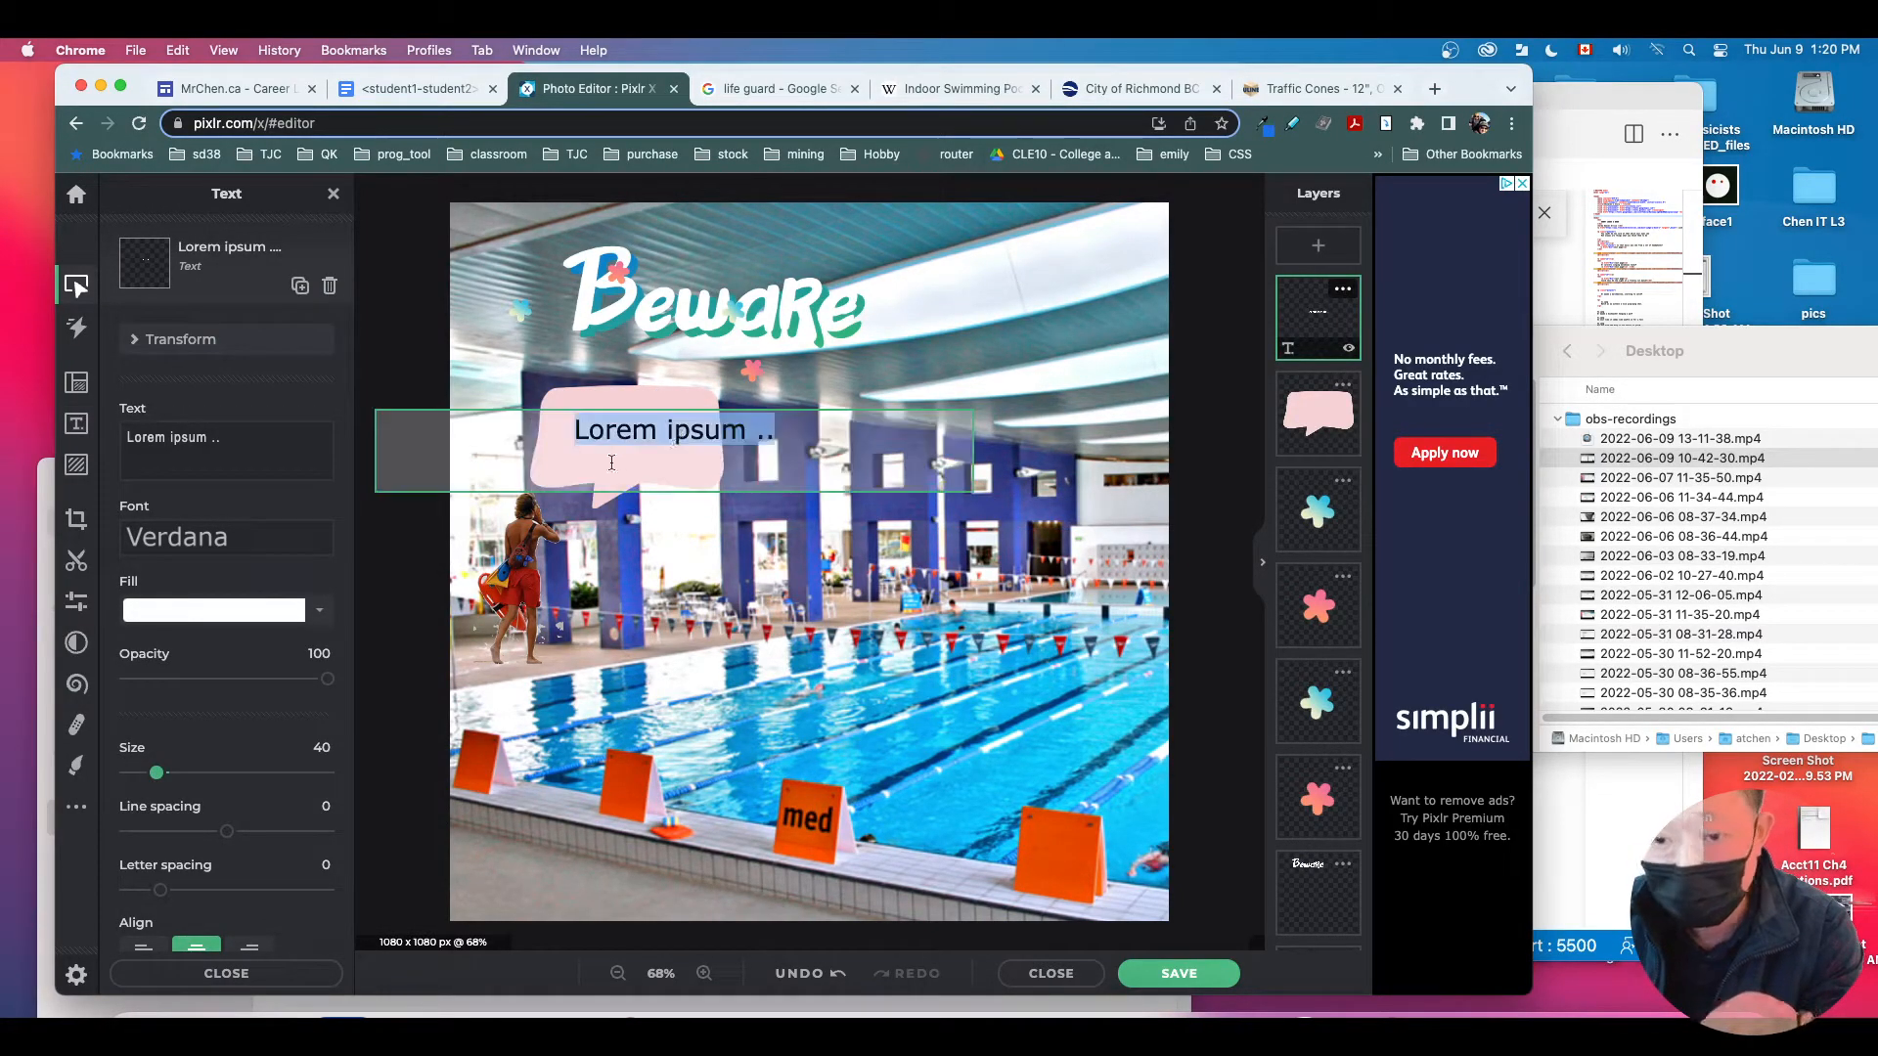
click(153, 783)
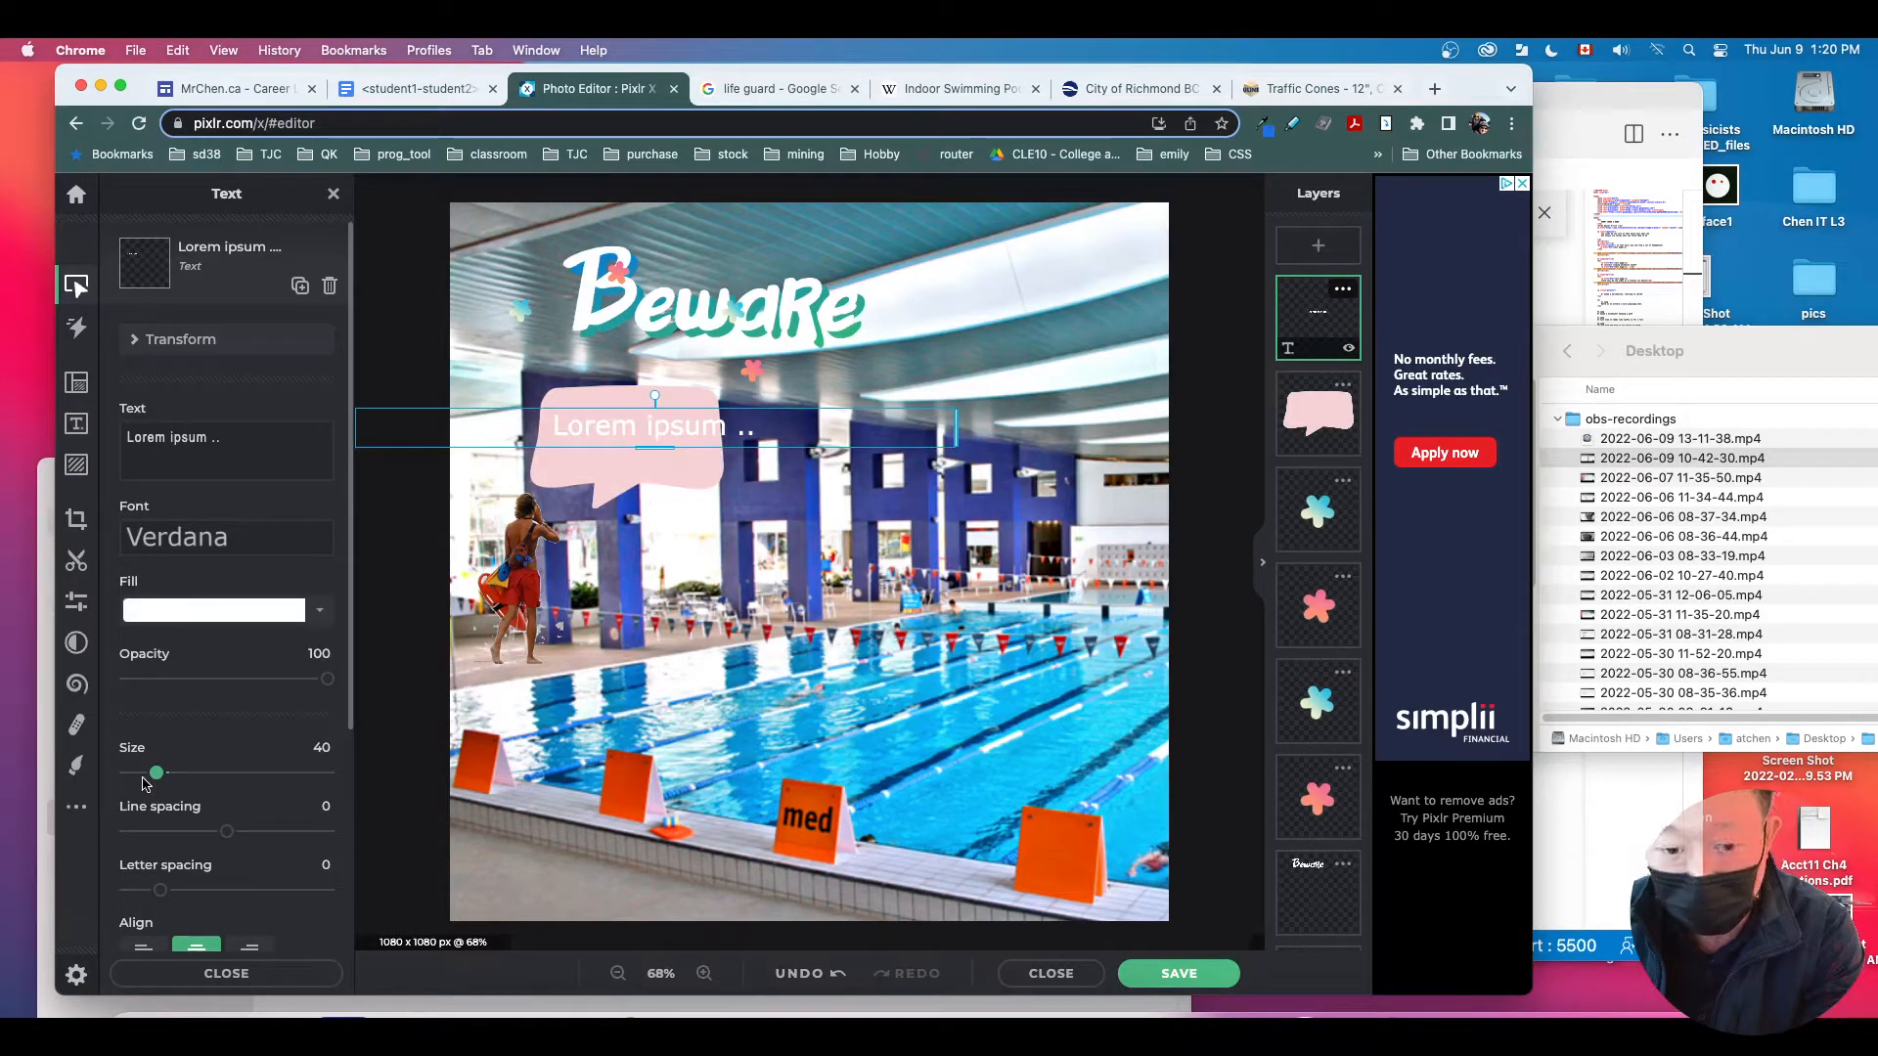
drag(153, 781, 149, 782)
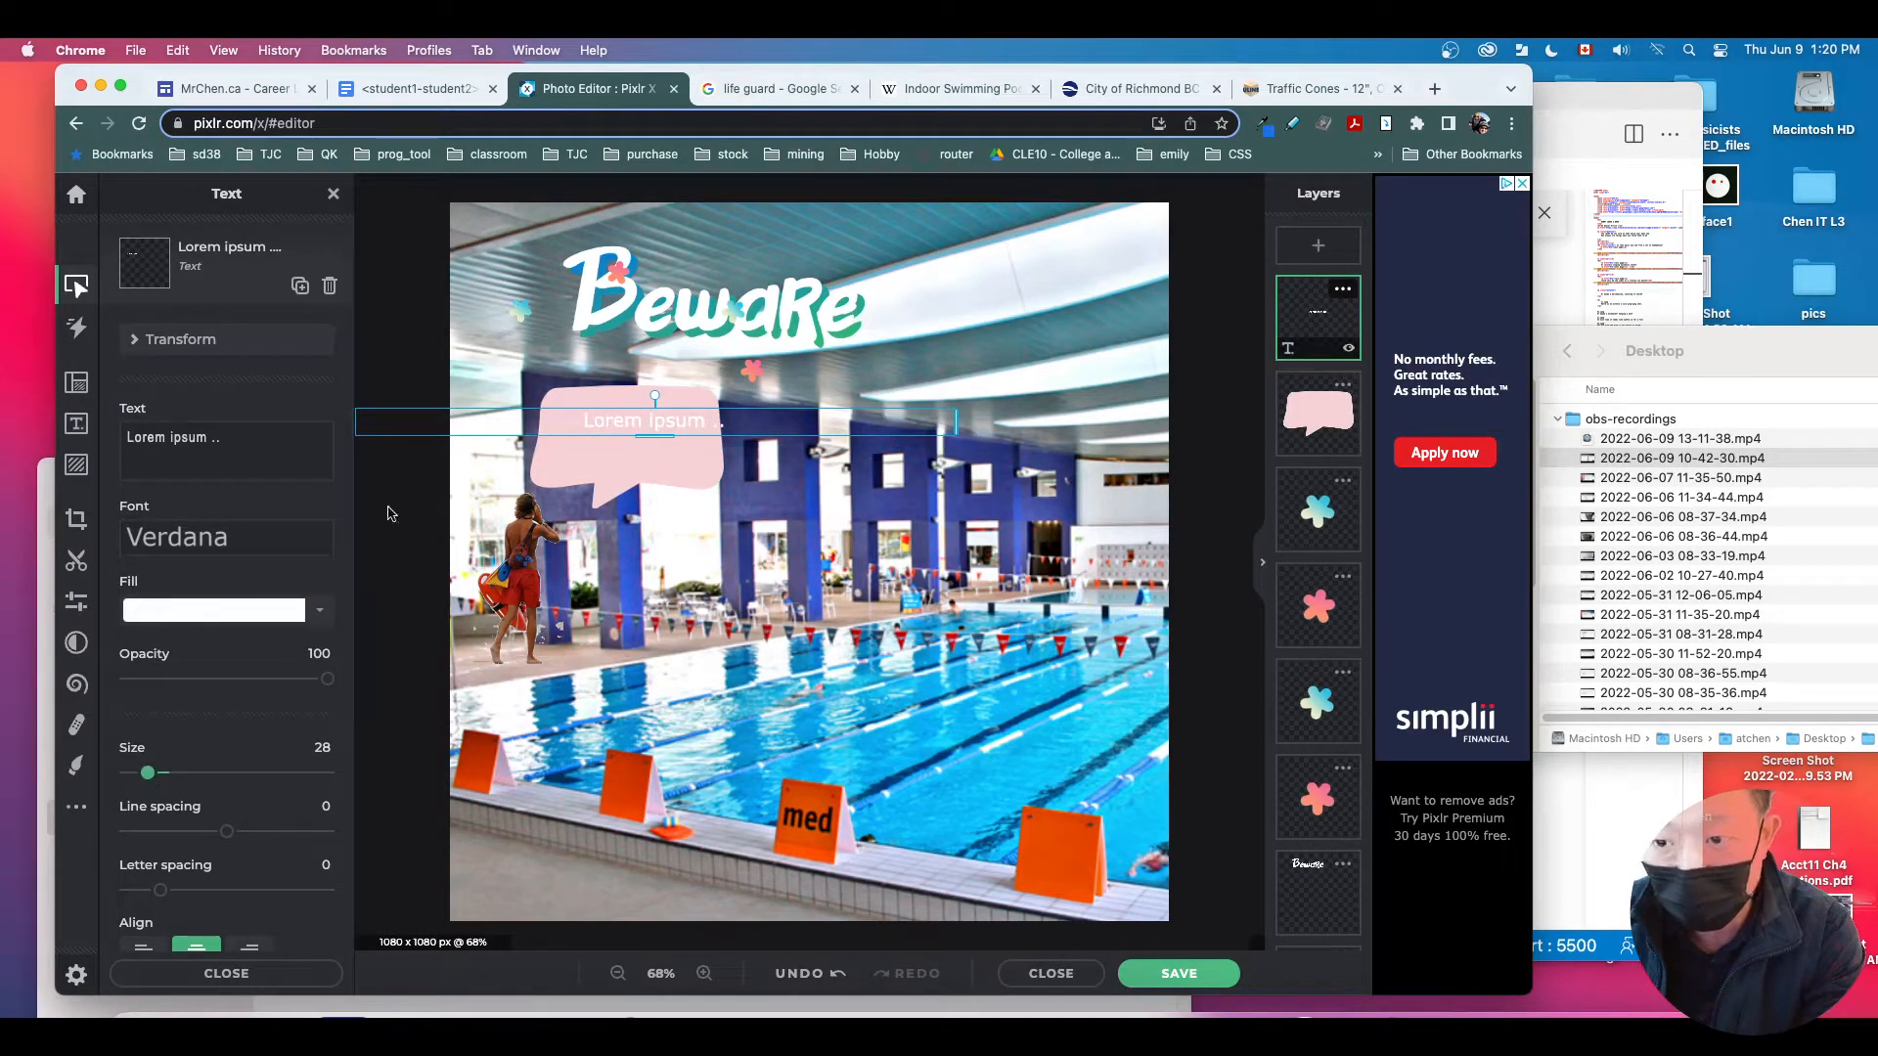
drag(375, 427, 652, 413)
Step: Replace the placeholder text with "I feel really dizzy, Need some help" on two lines and adjust its position in the bubble
double_click(651, 413)
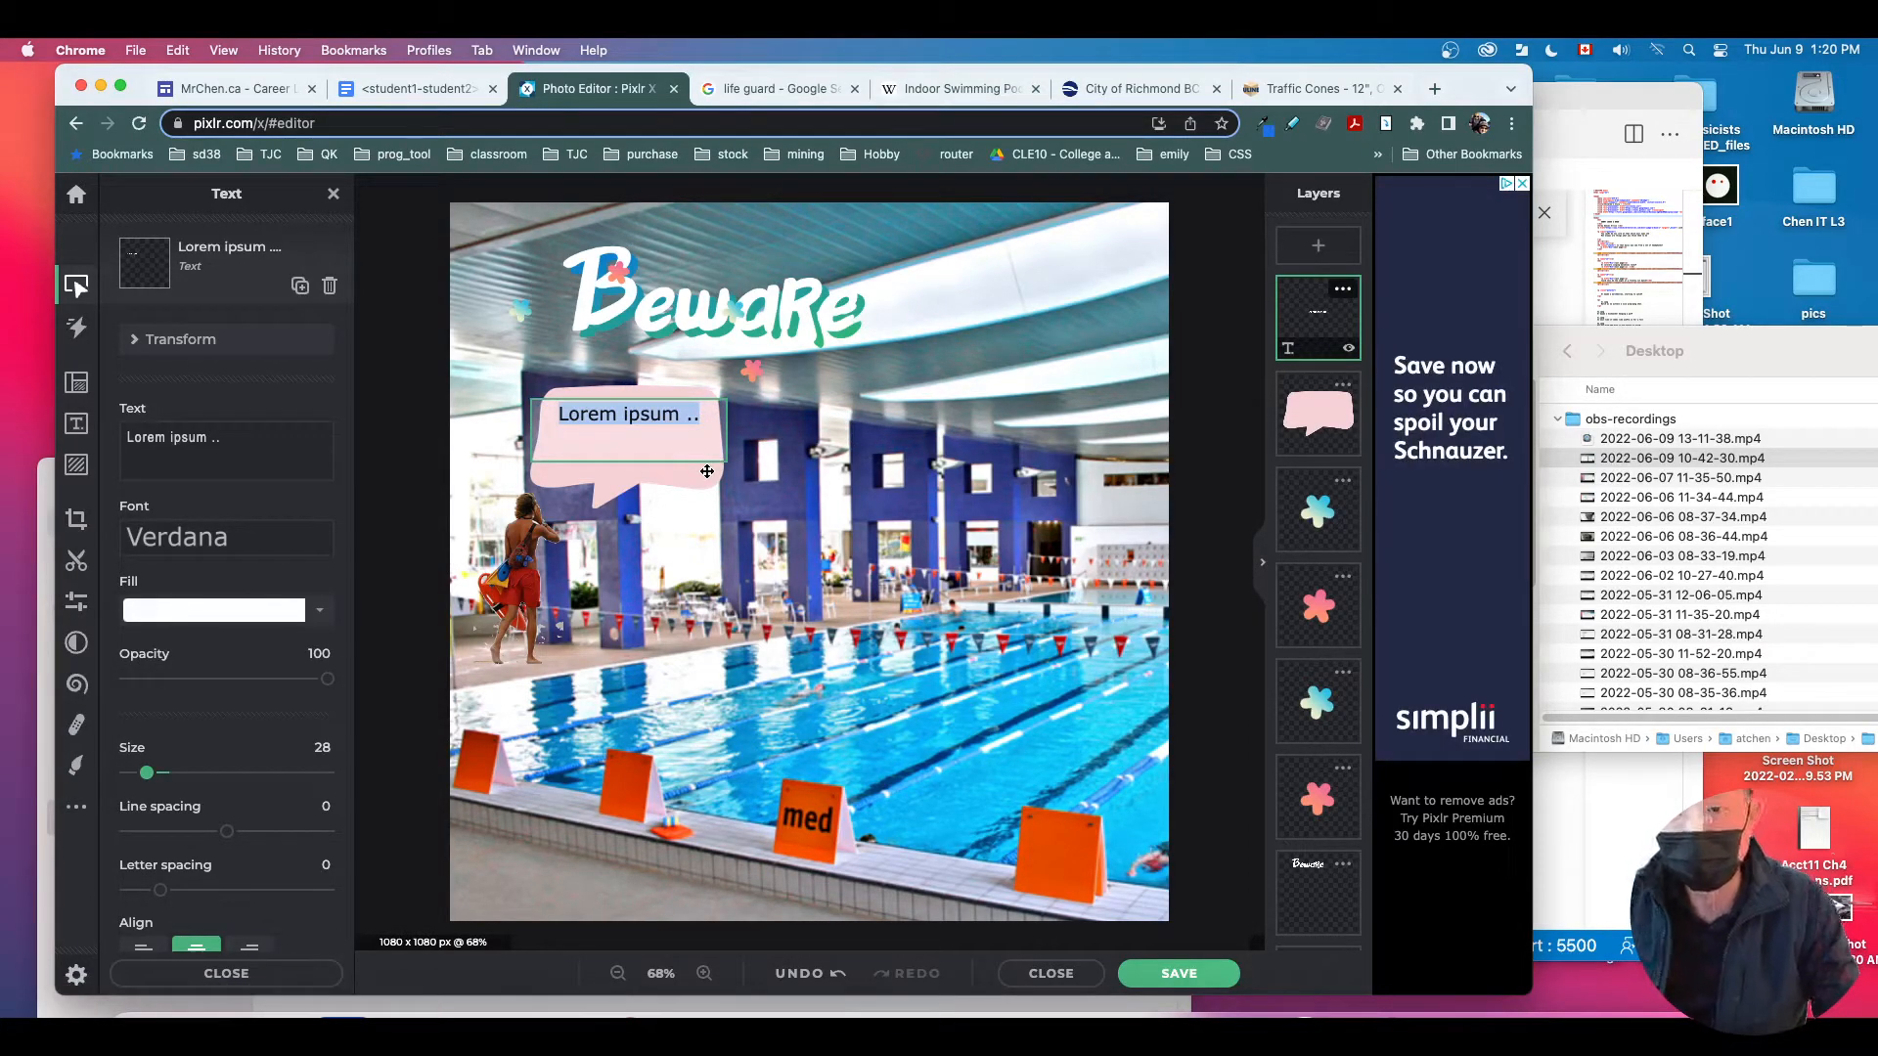
key(BackSpace)
text(I fee)
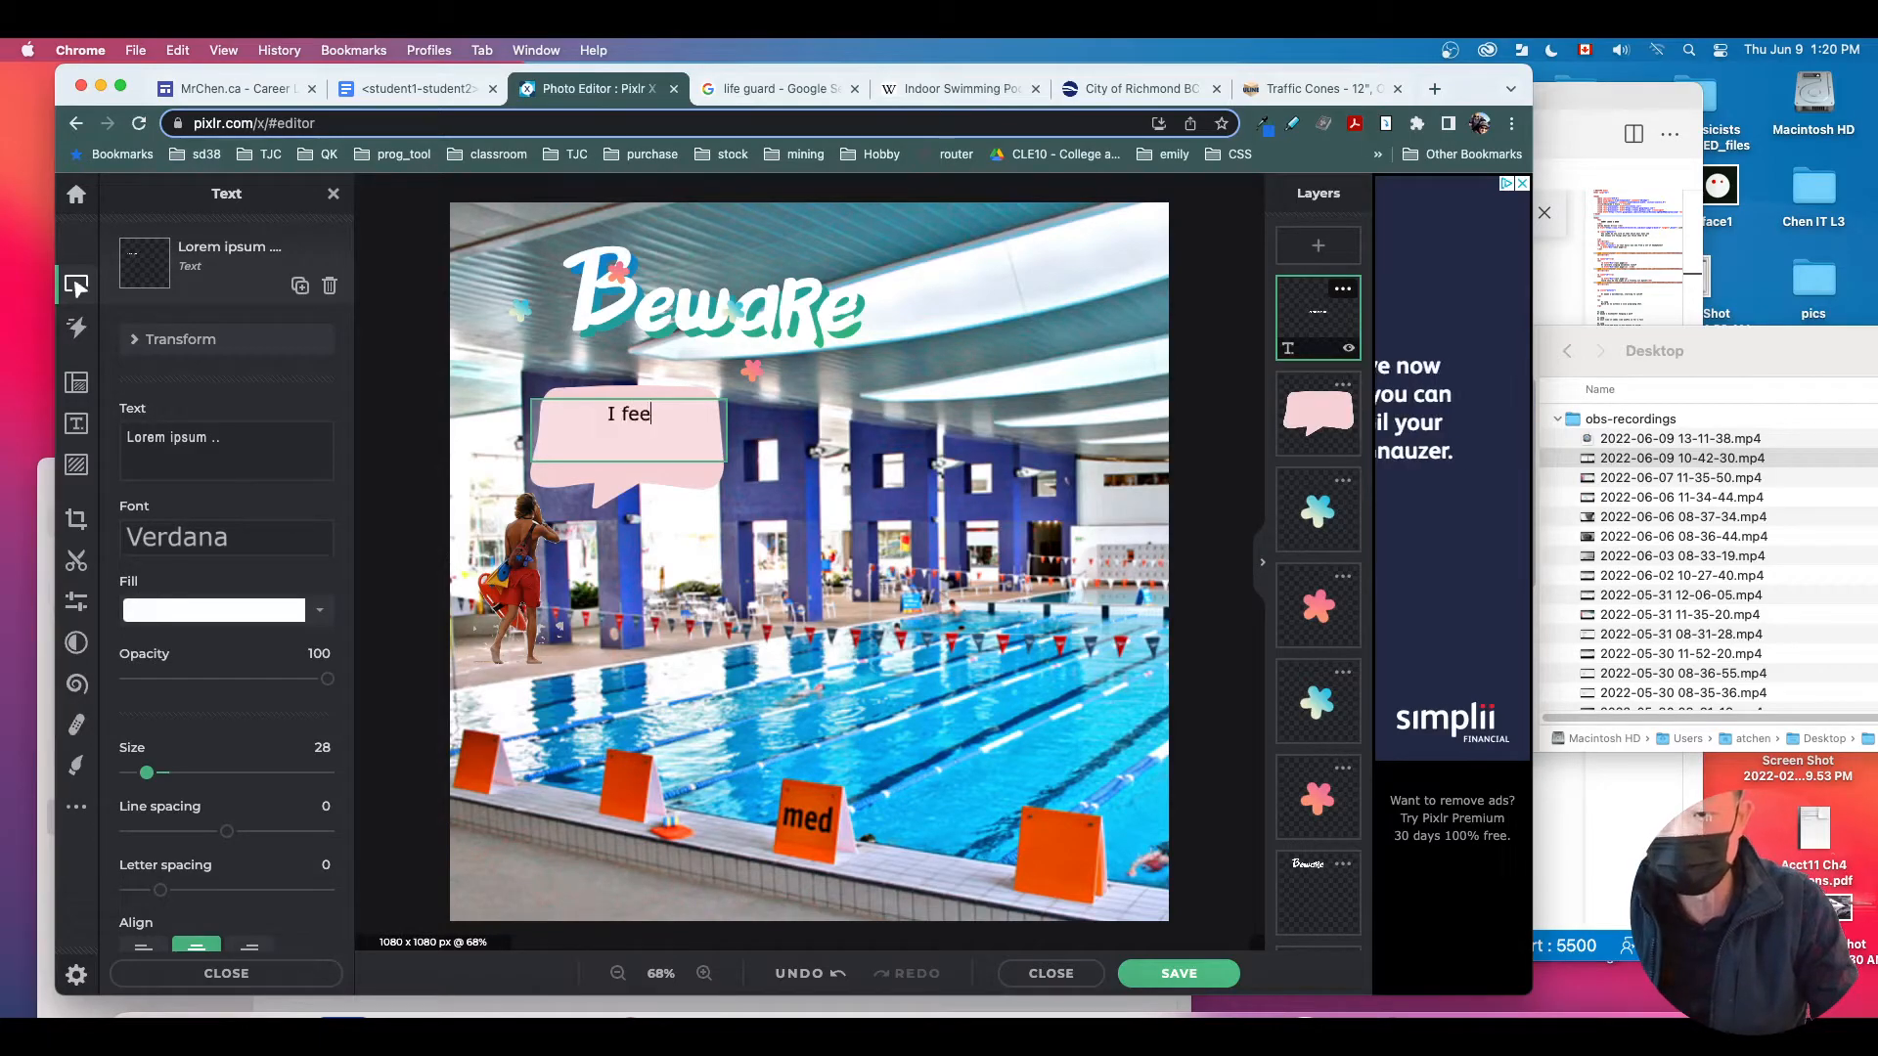
text(l really dizzy,)
key(Return)
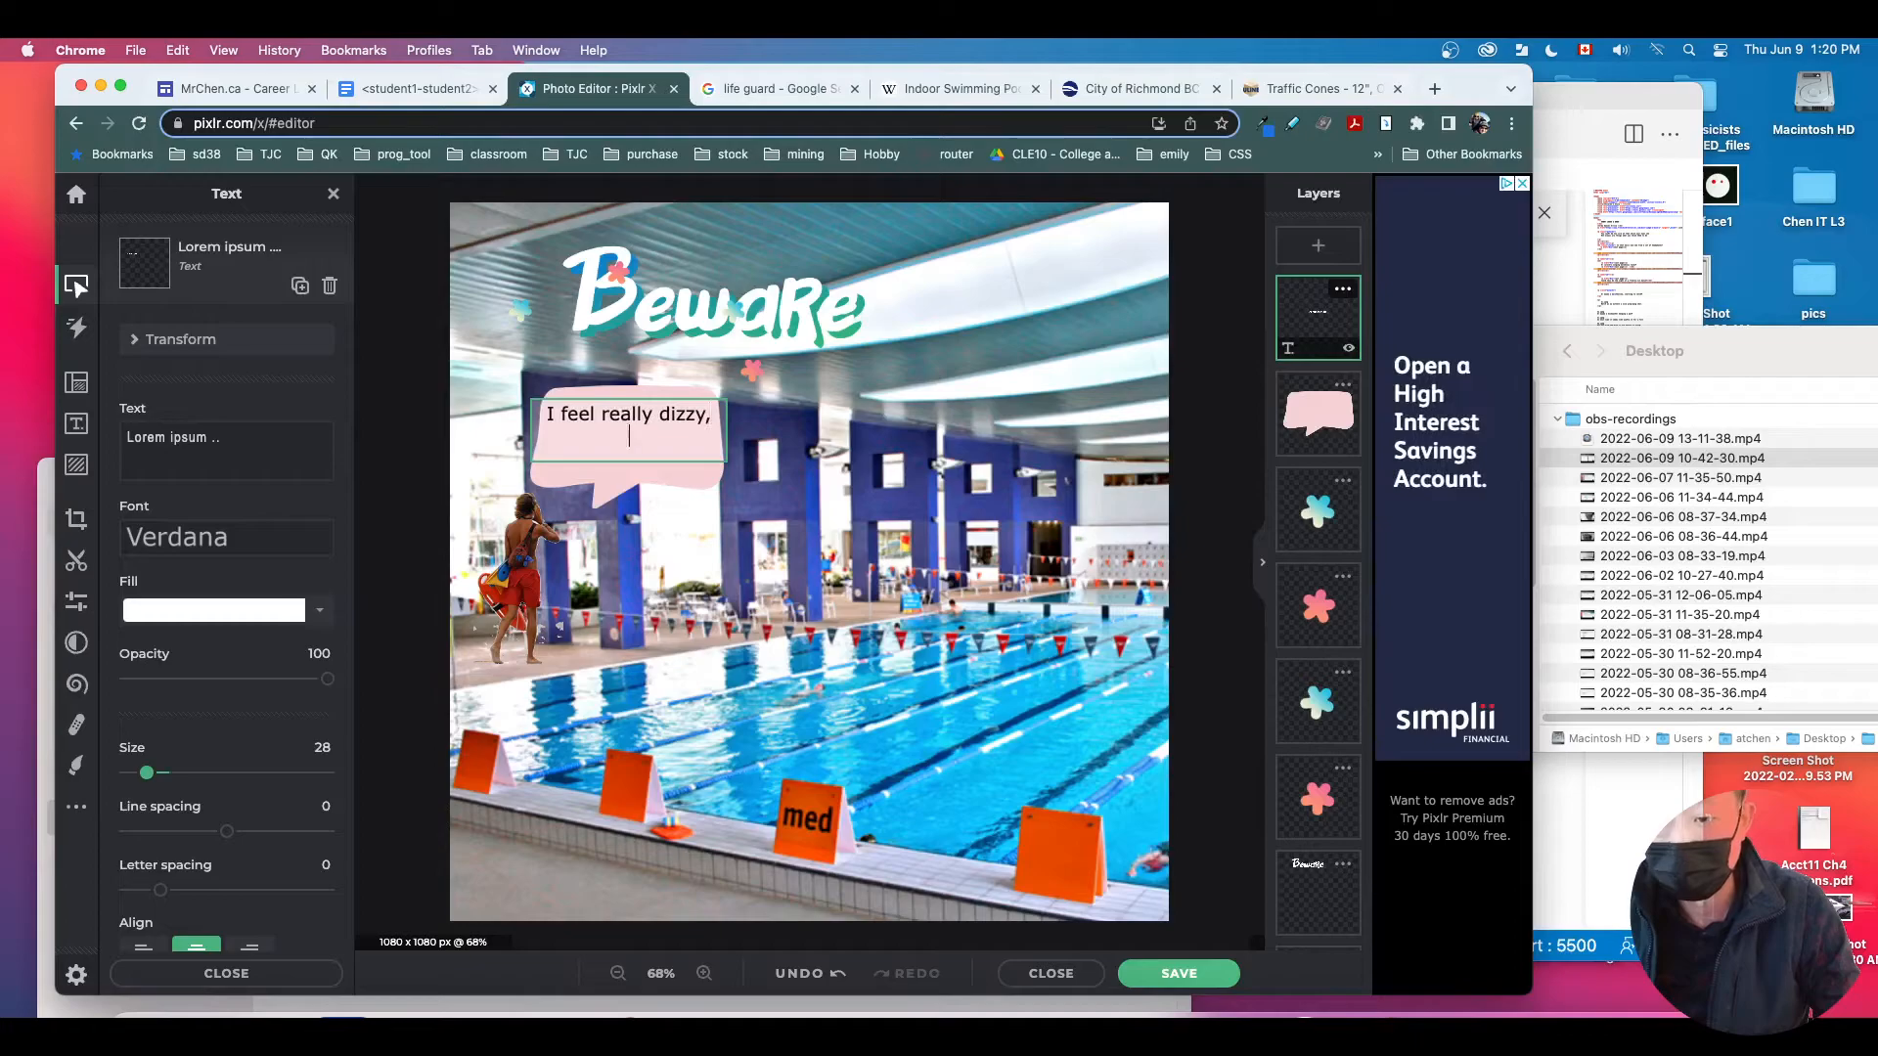
text(Need S)
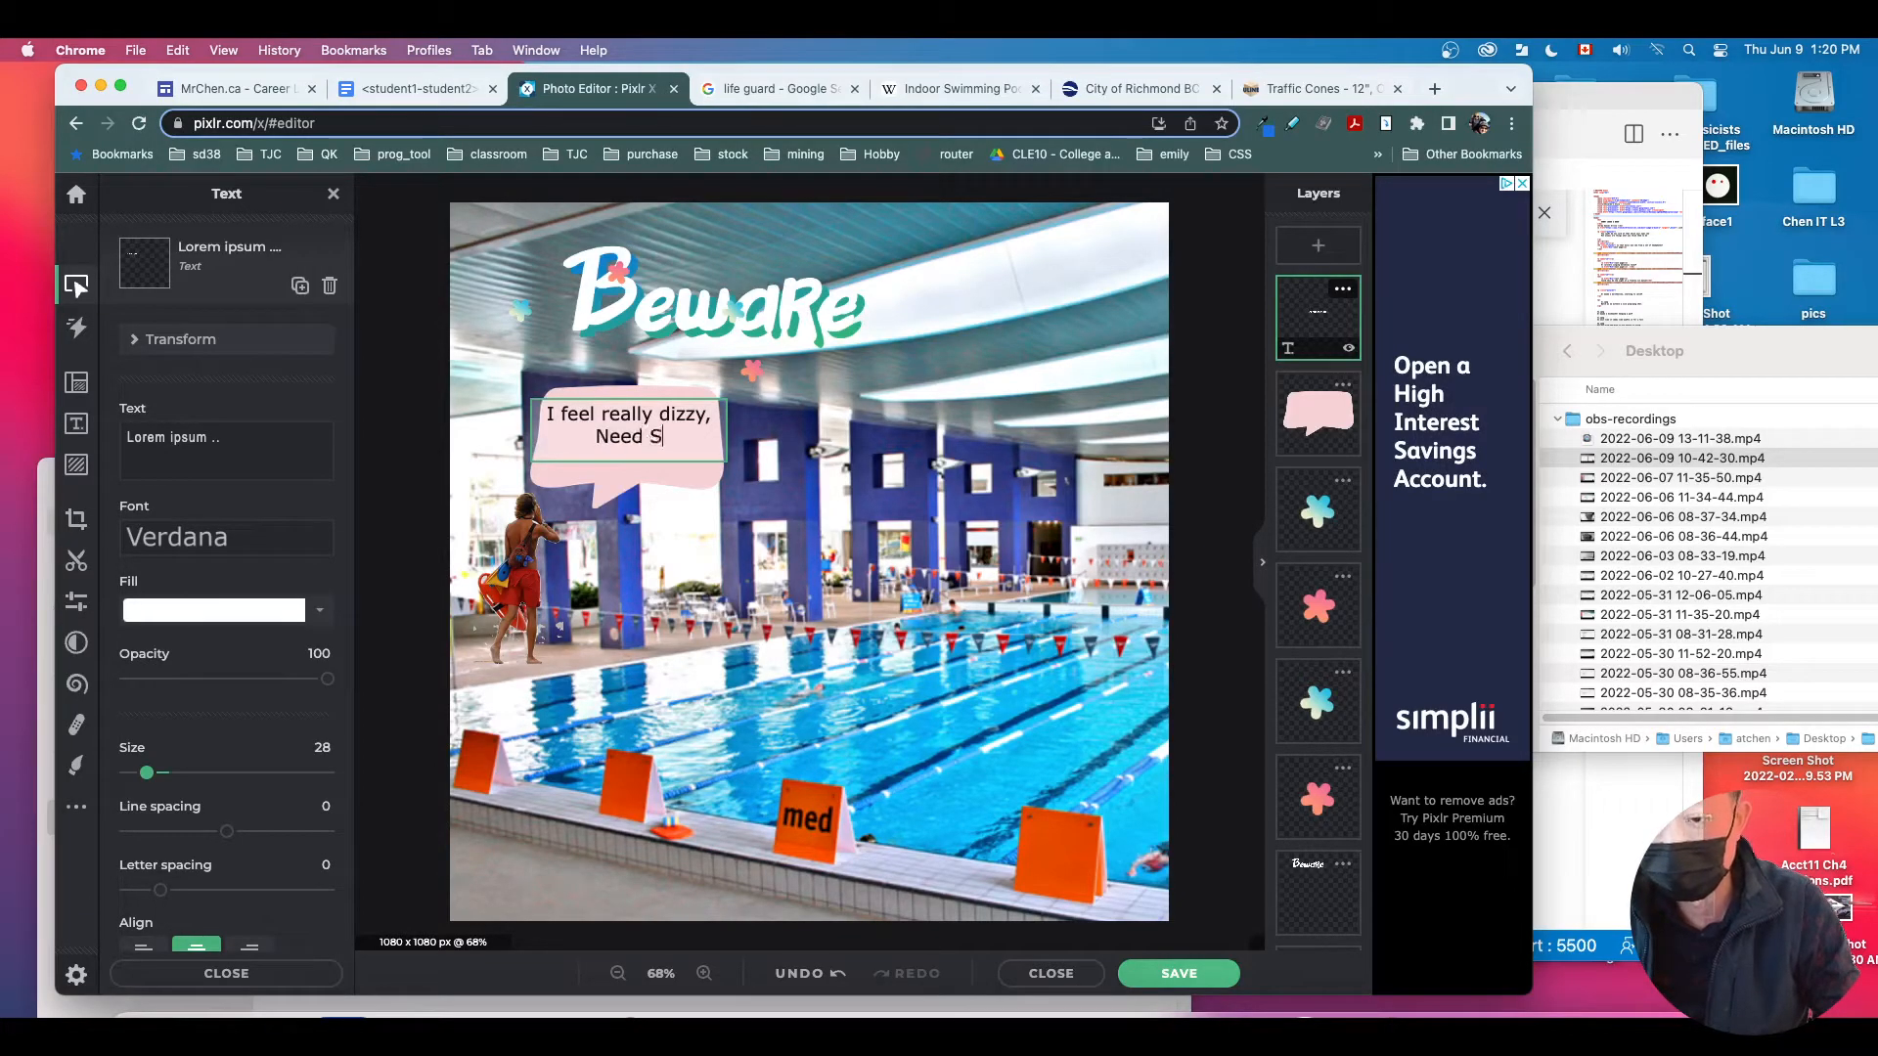
text(ome)
key(BackSpace)
key(BackSpace)
key(BackSpace)
key(BackSpace)
text(some)
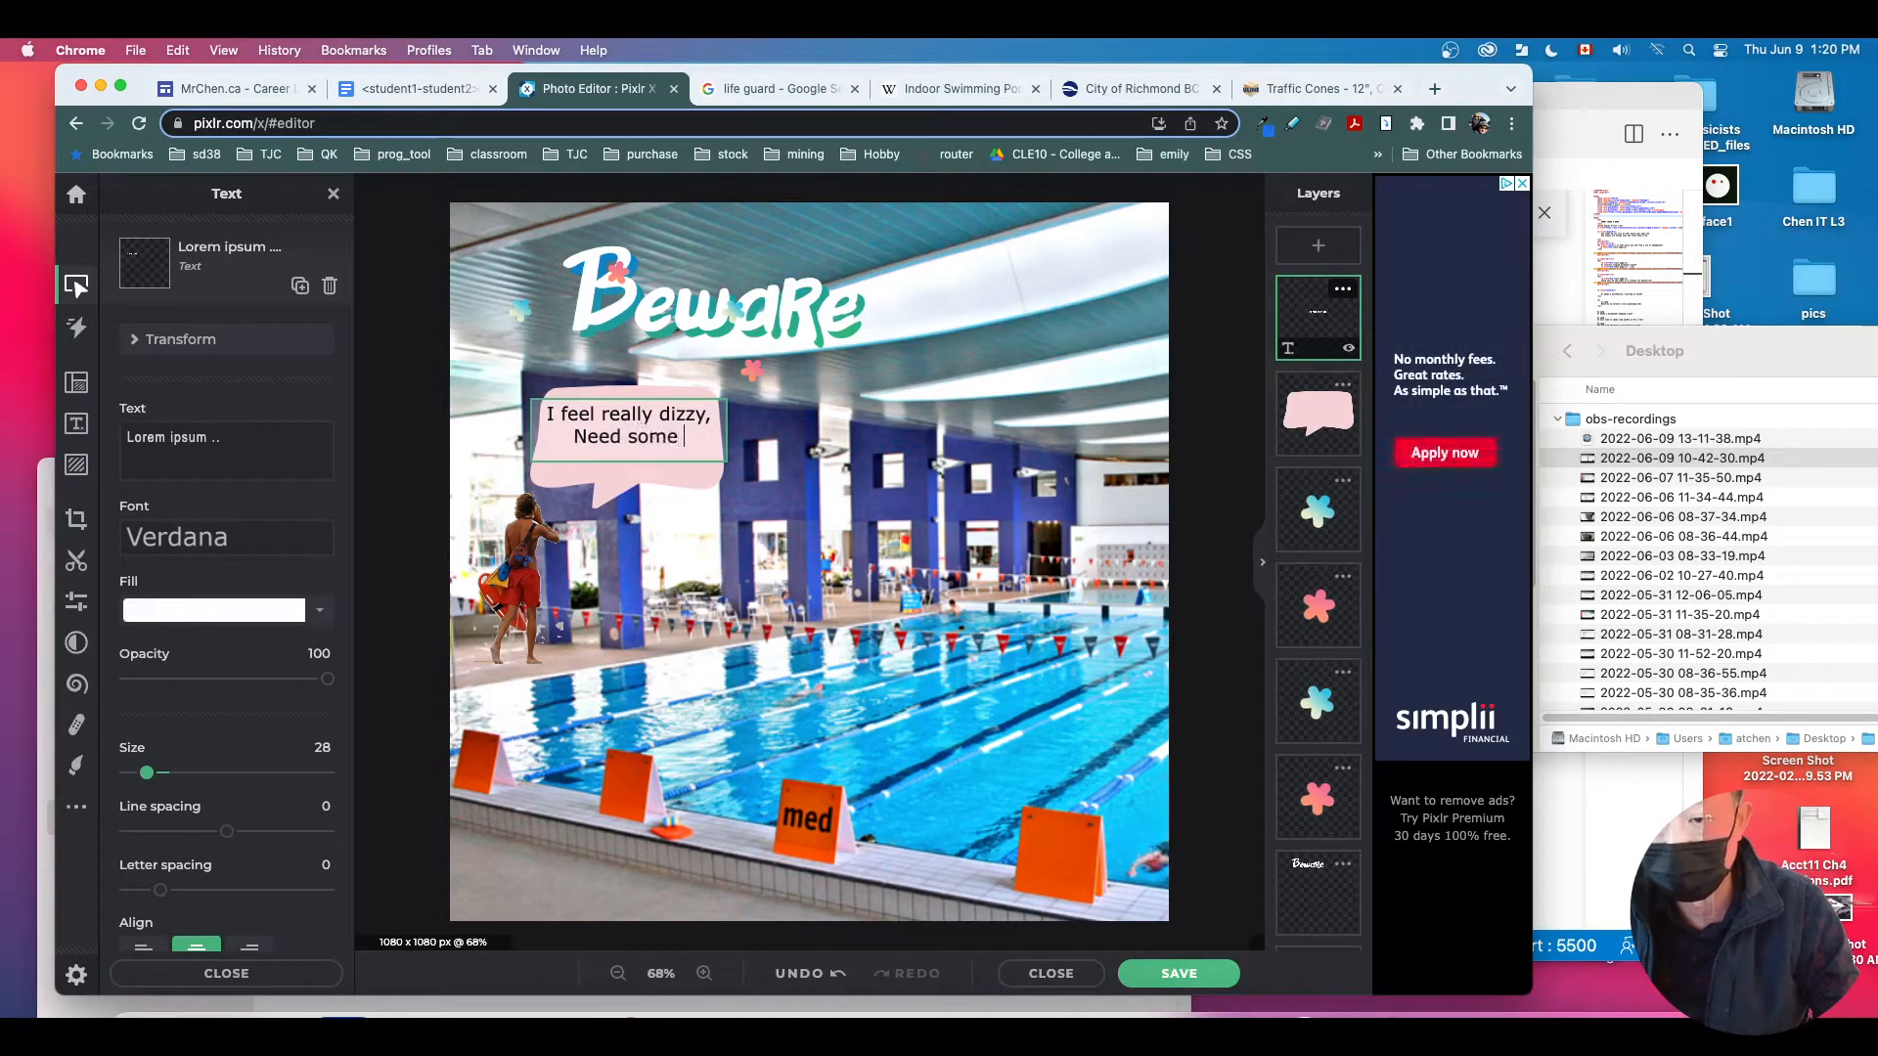
click(518, 422)
drag(646, 422, 654, 431)
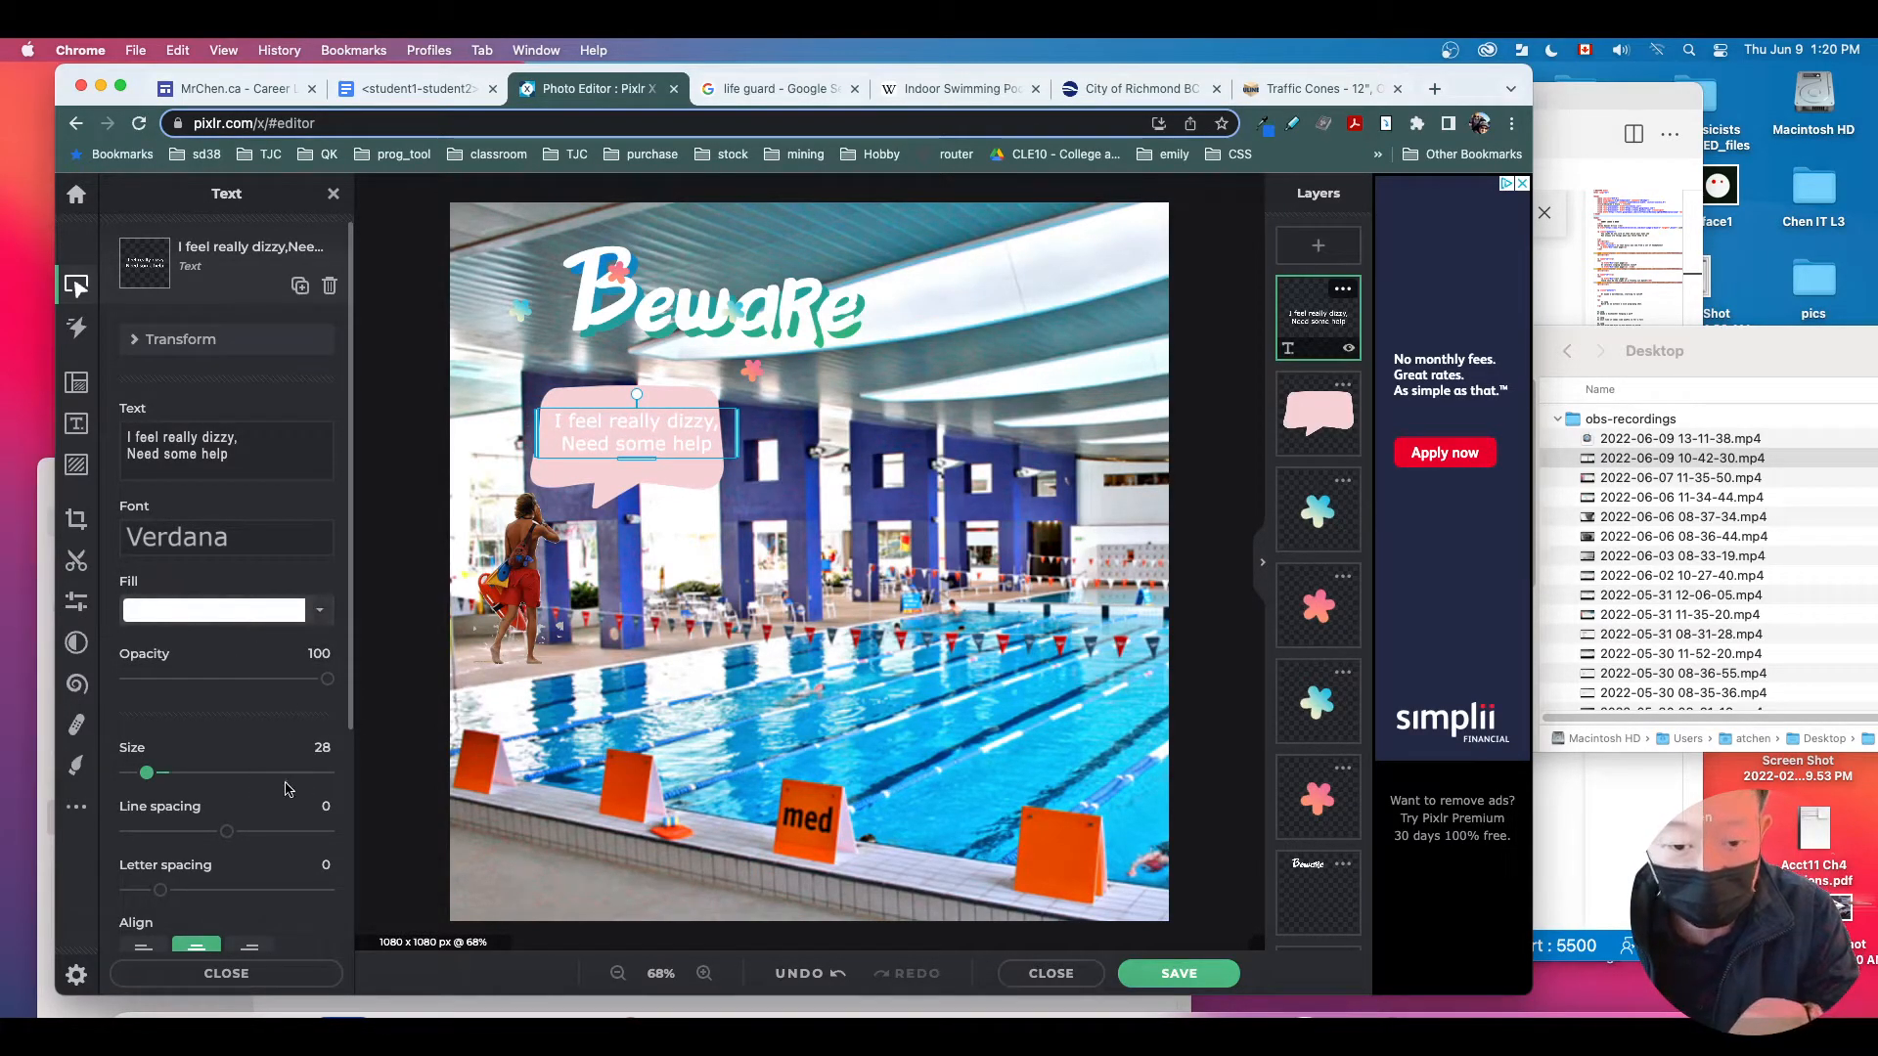
Step: Set the speech bubble text's fill colour to red #D03C3C
scroll(290, 783, down, 2)
click(313, 511)
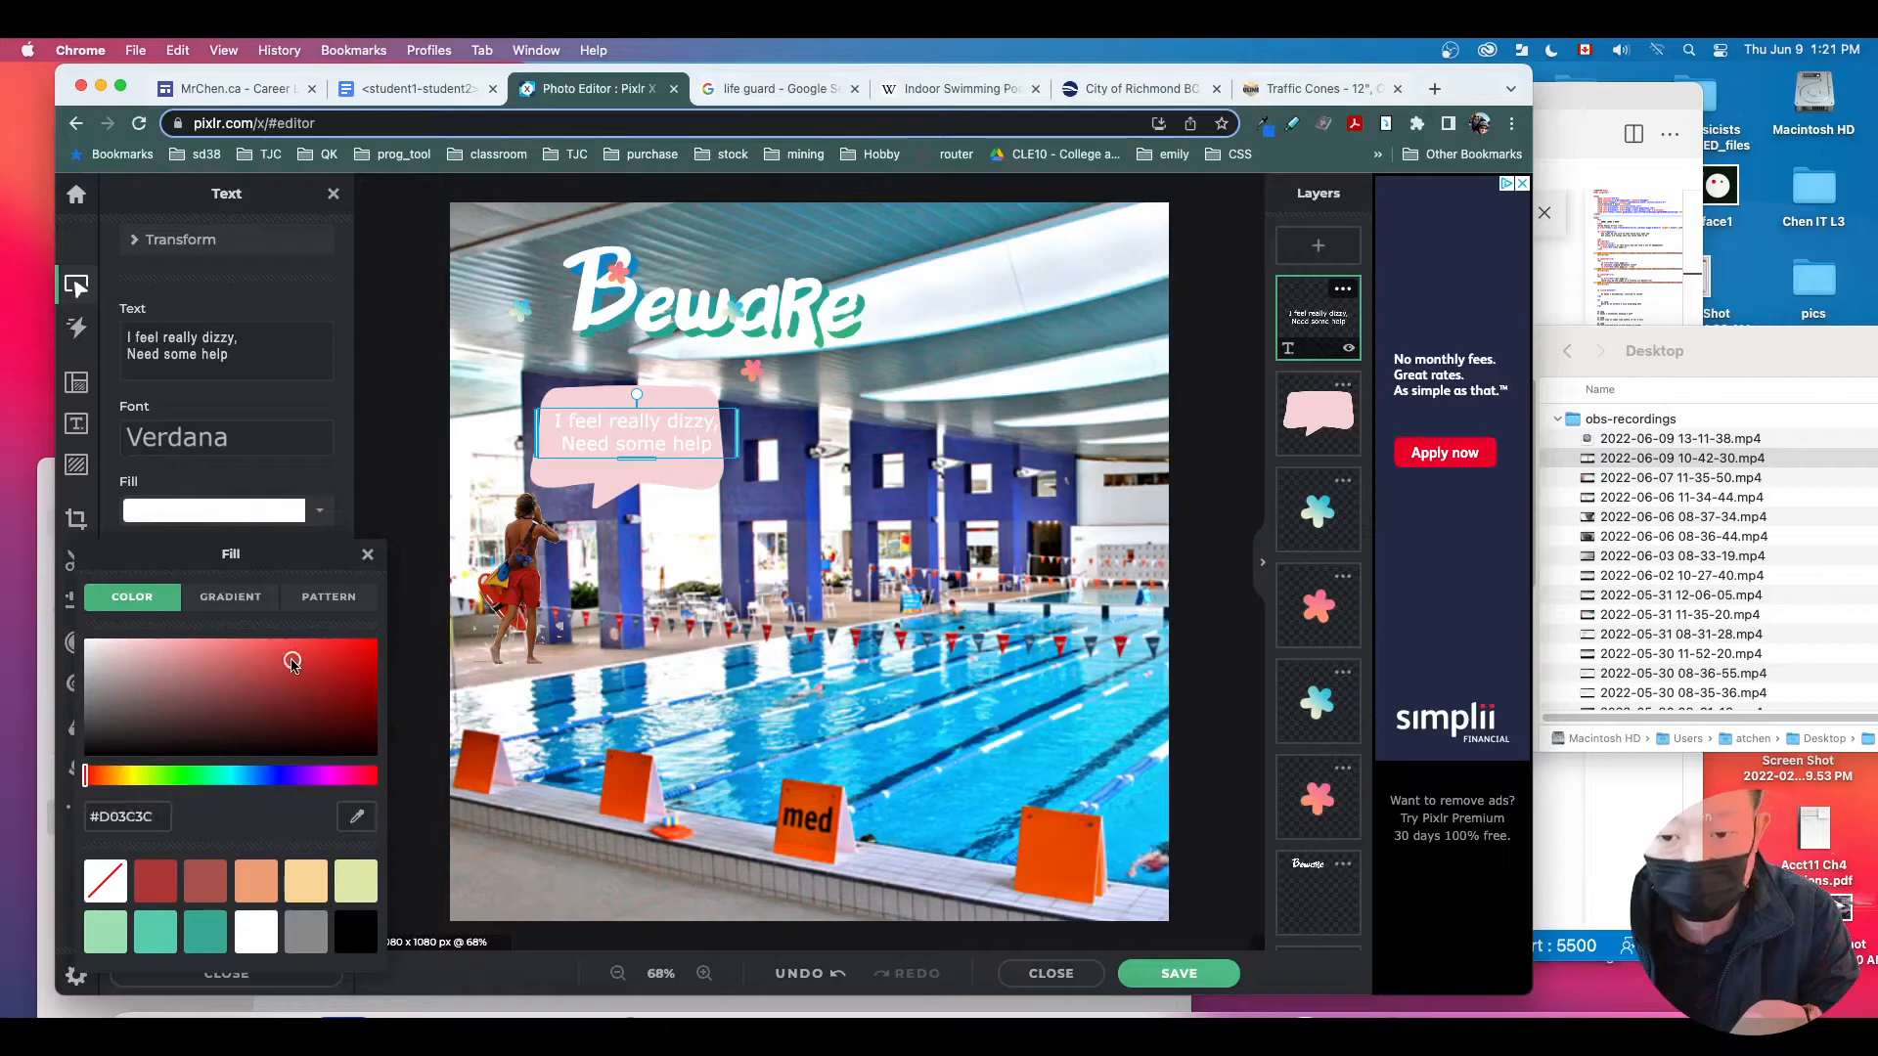
click(368, 554)
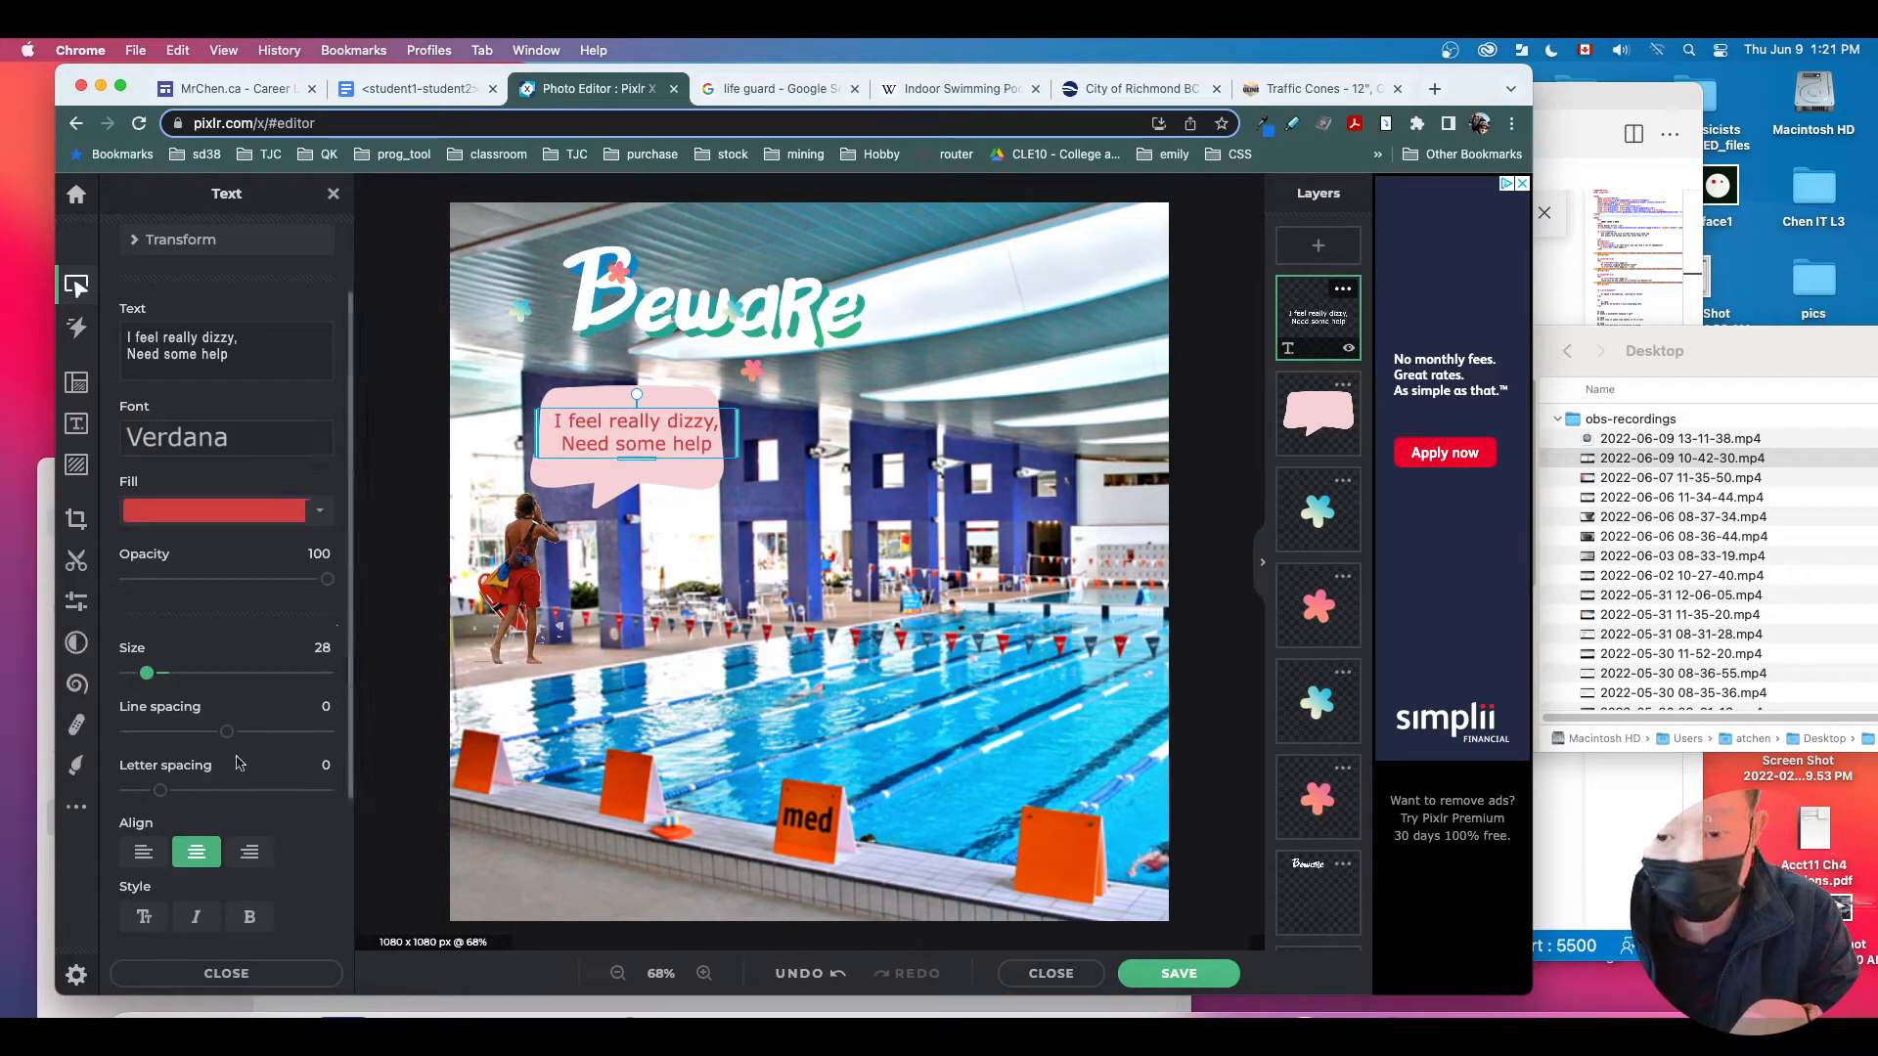
Step: Try out different letter spacing and a shadow on the speech bubble text
scroll(194, 689, down, 1)
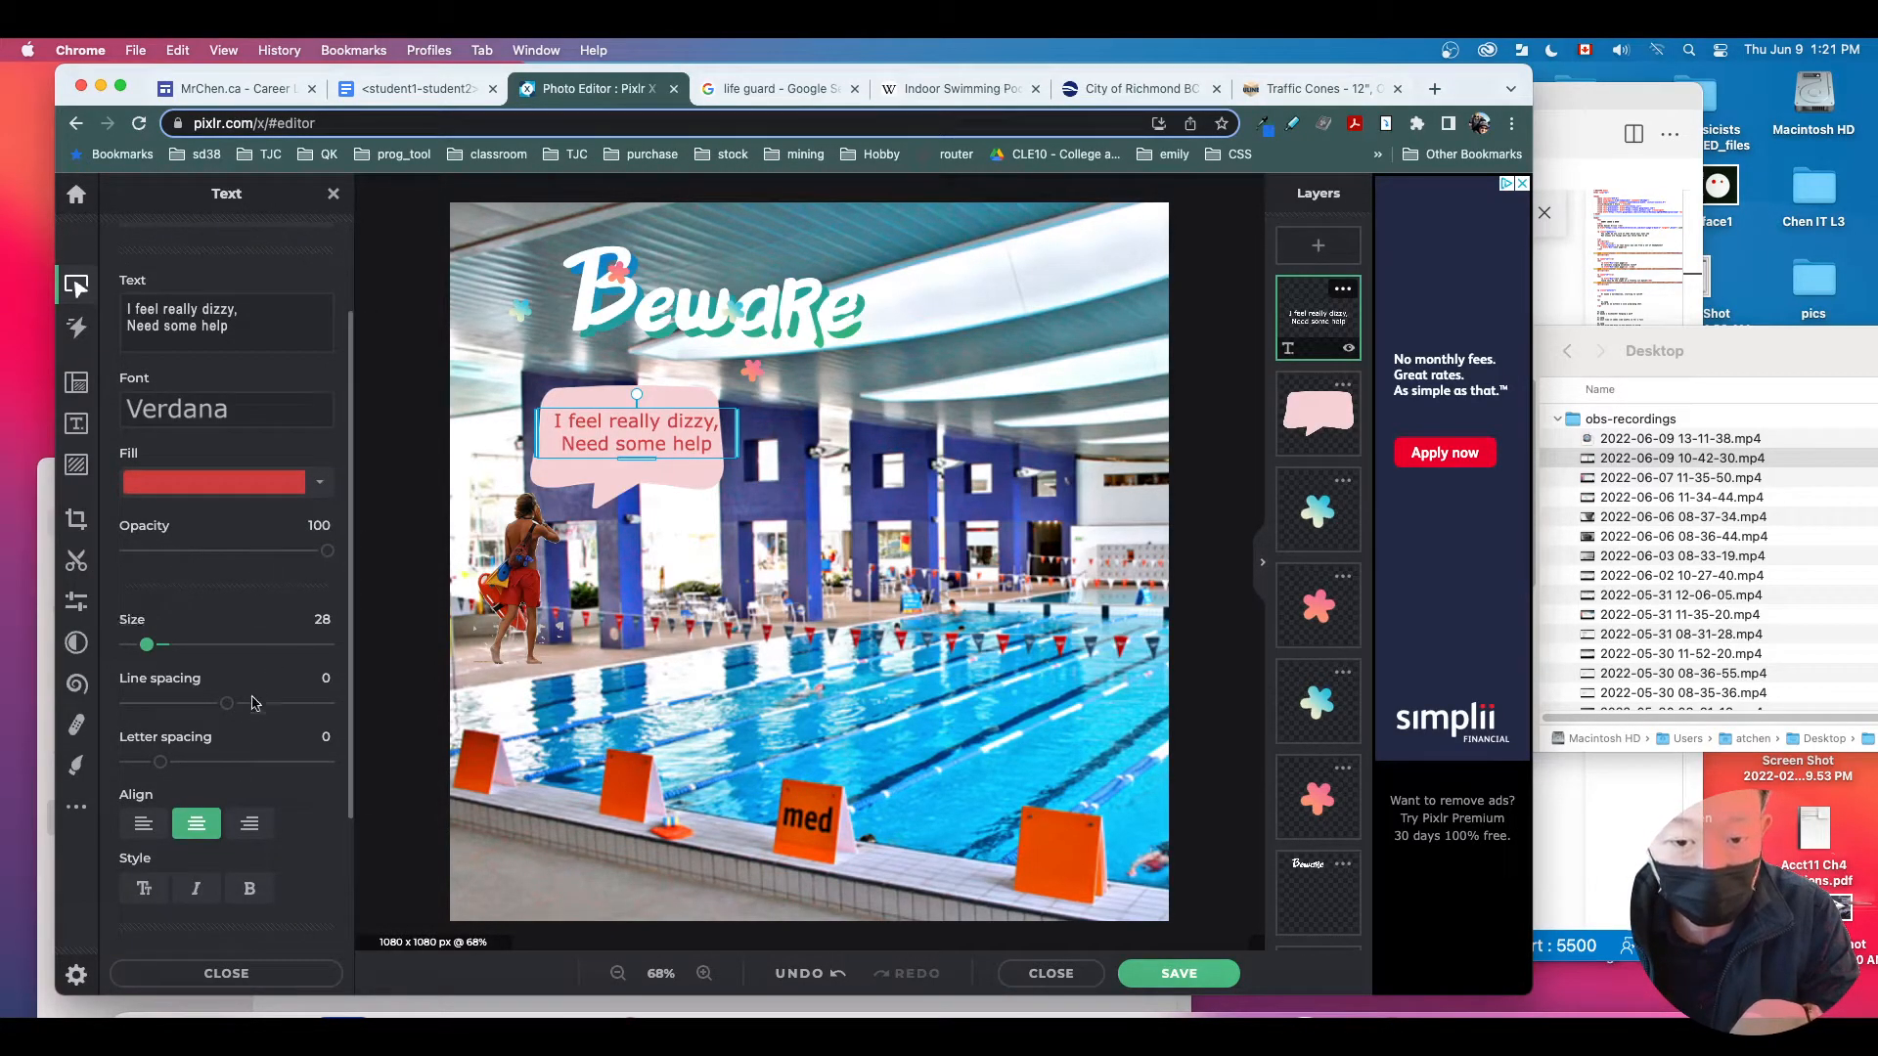
scroll(195, 719, down, 1)
drag(161, 732, 172, 732)
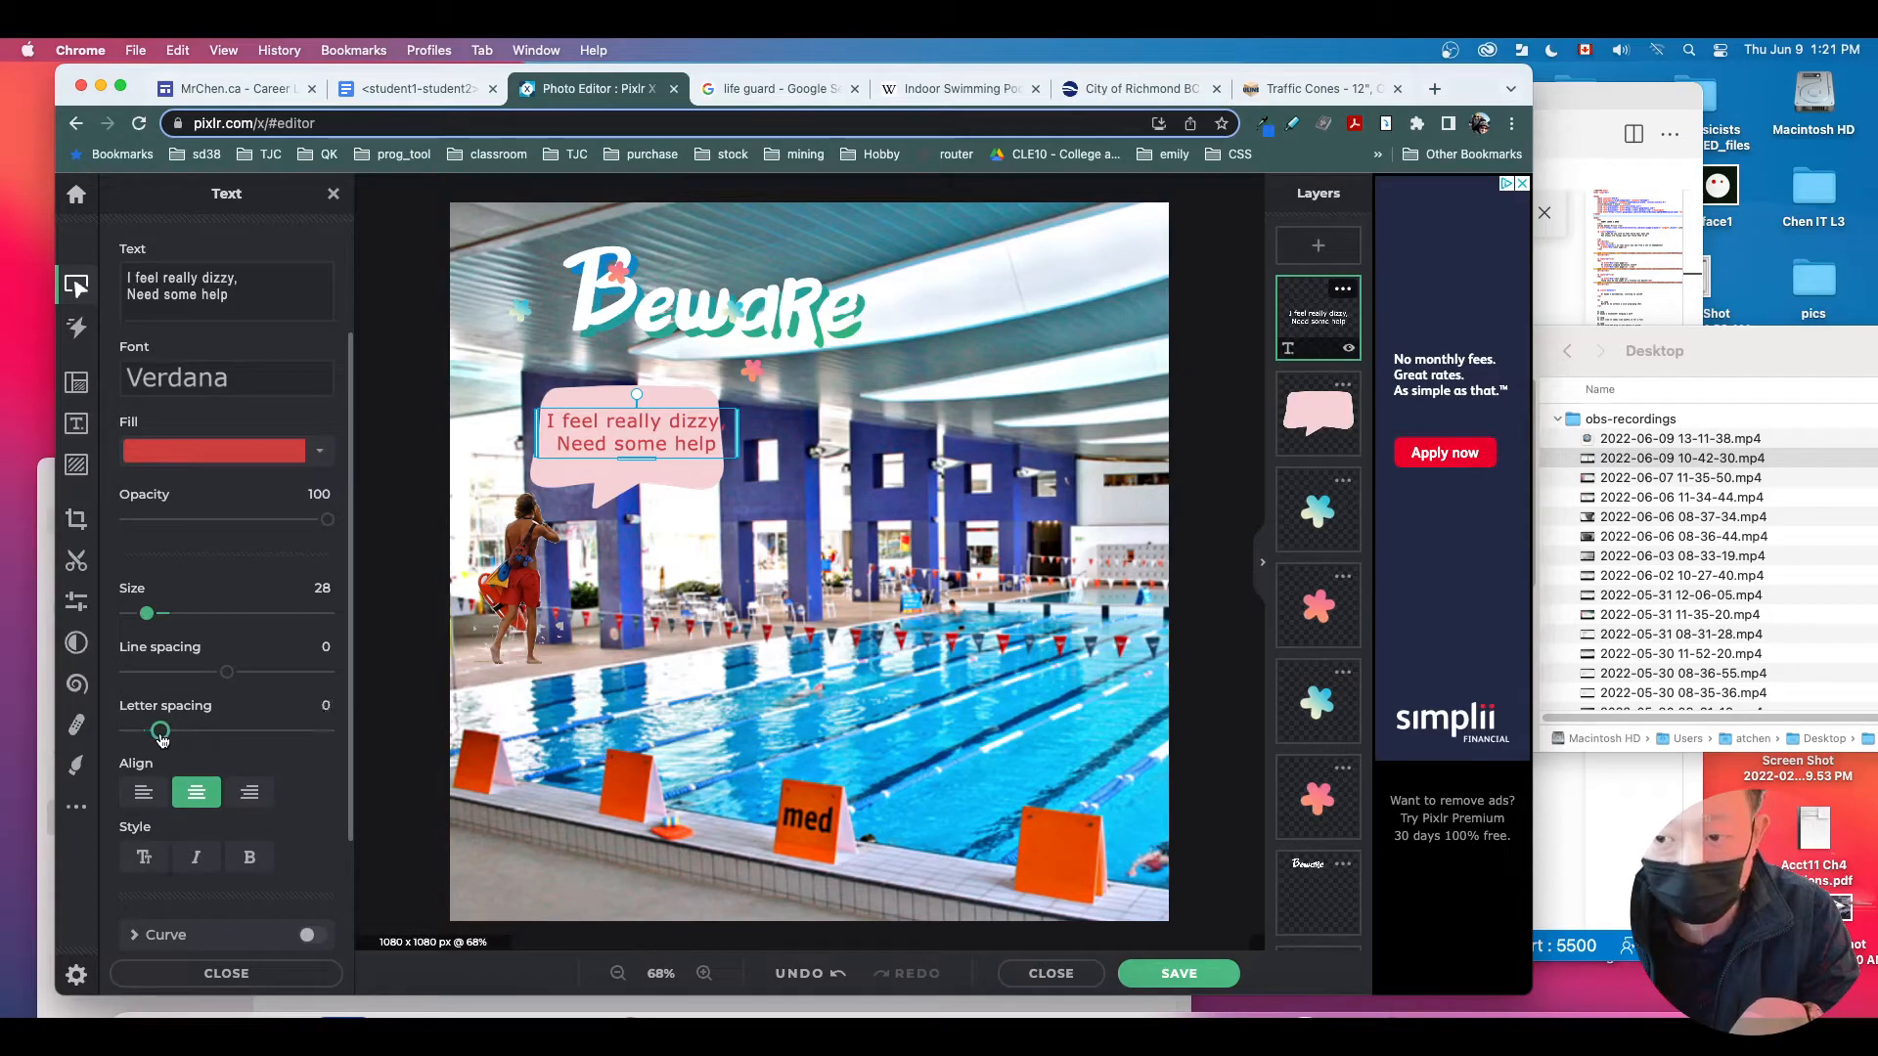
scroll(239, 796, down, 5)
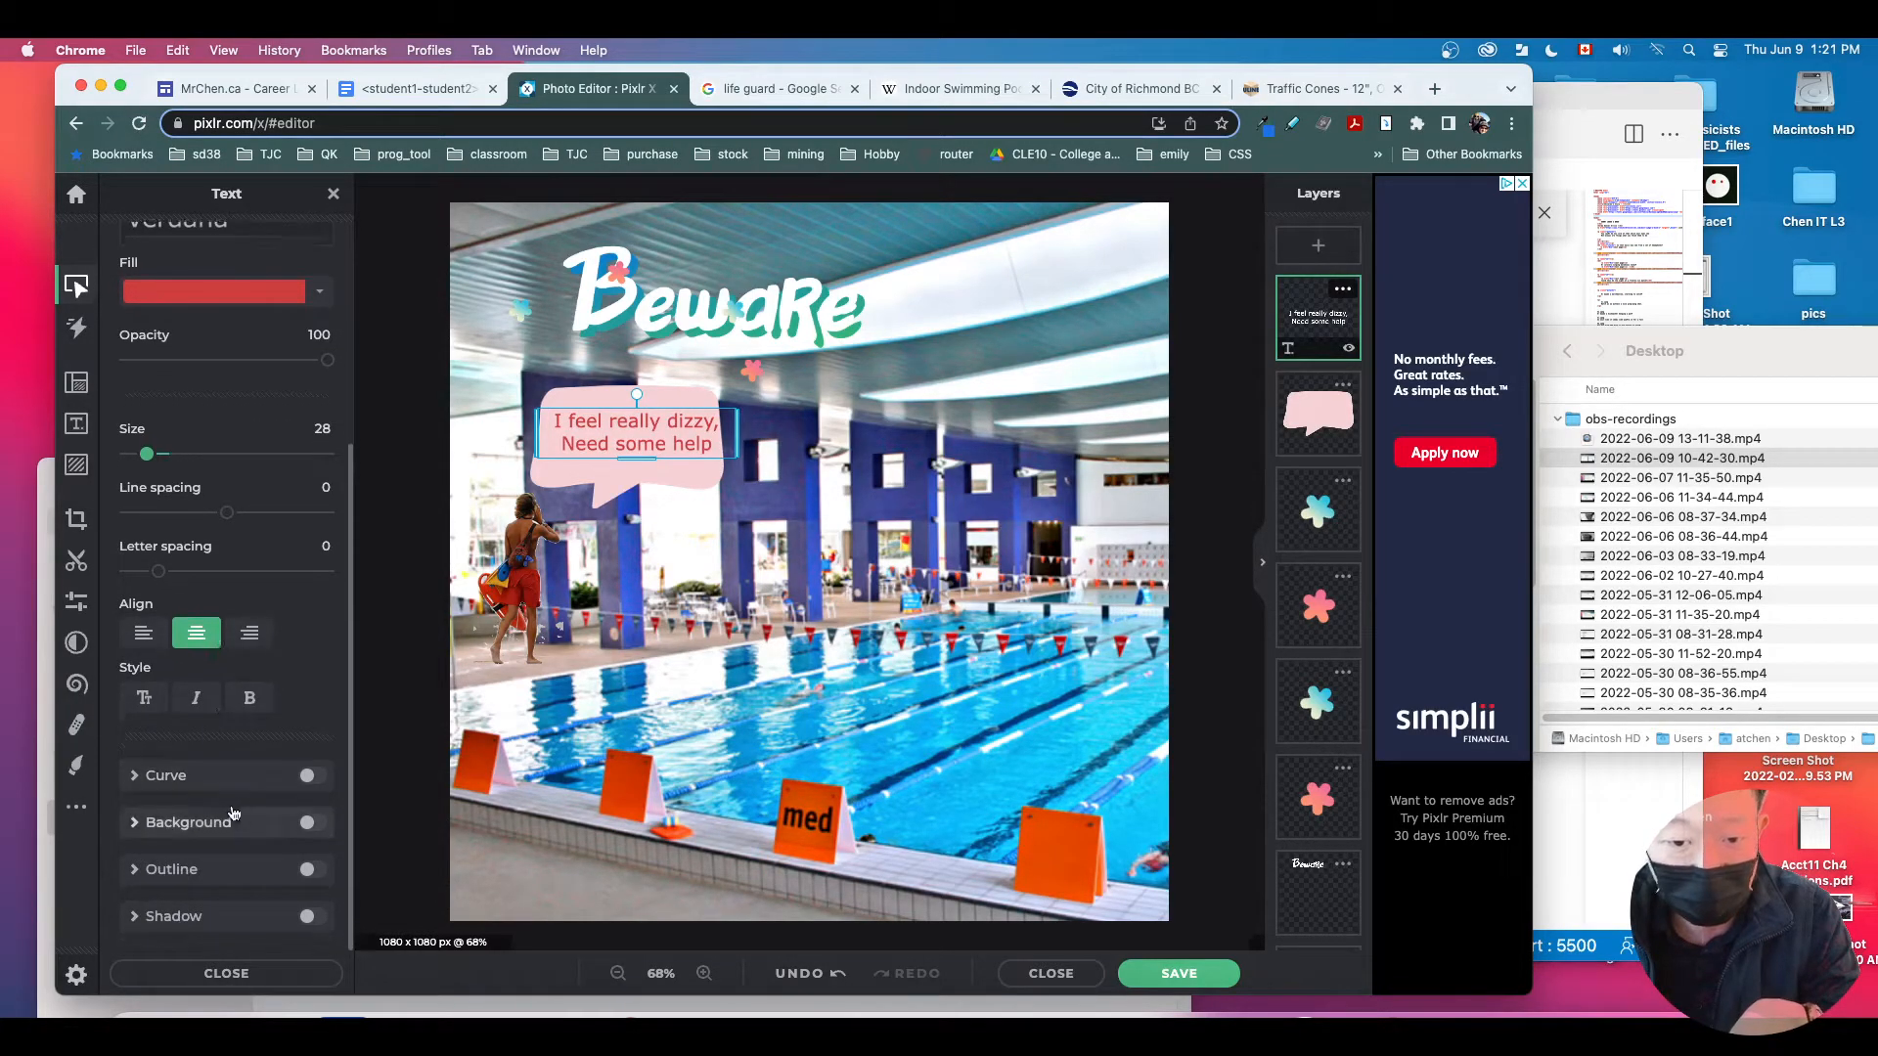
click(158, 914)
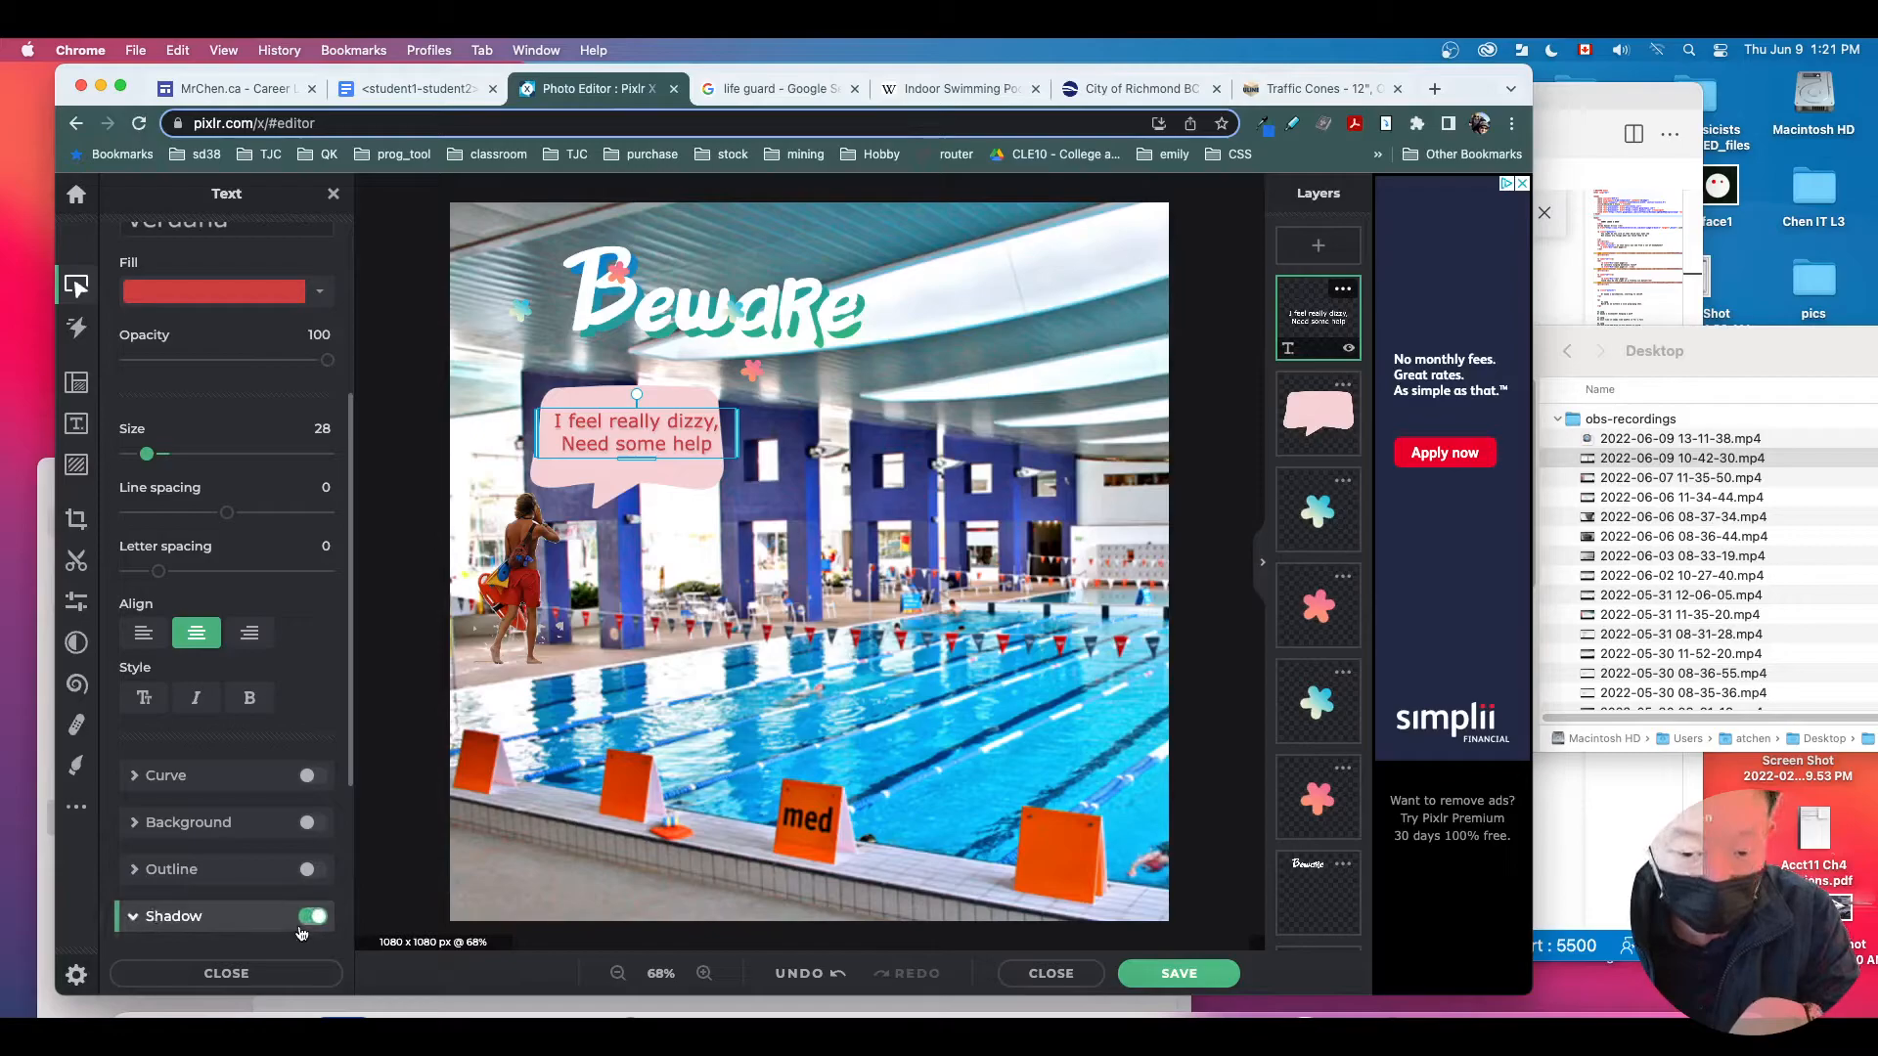
click(311, 611)
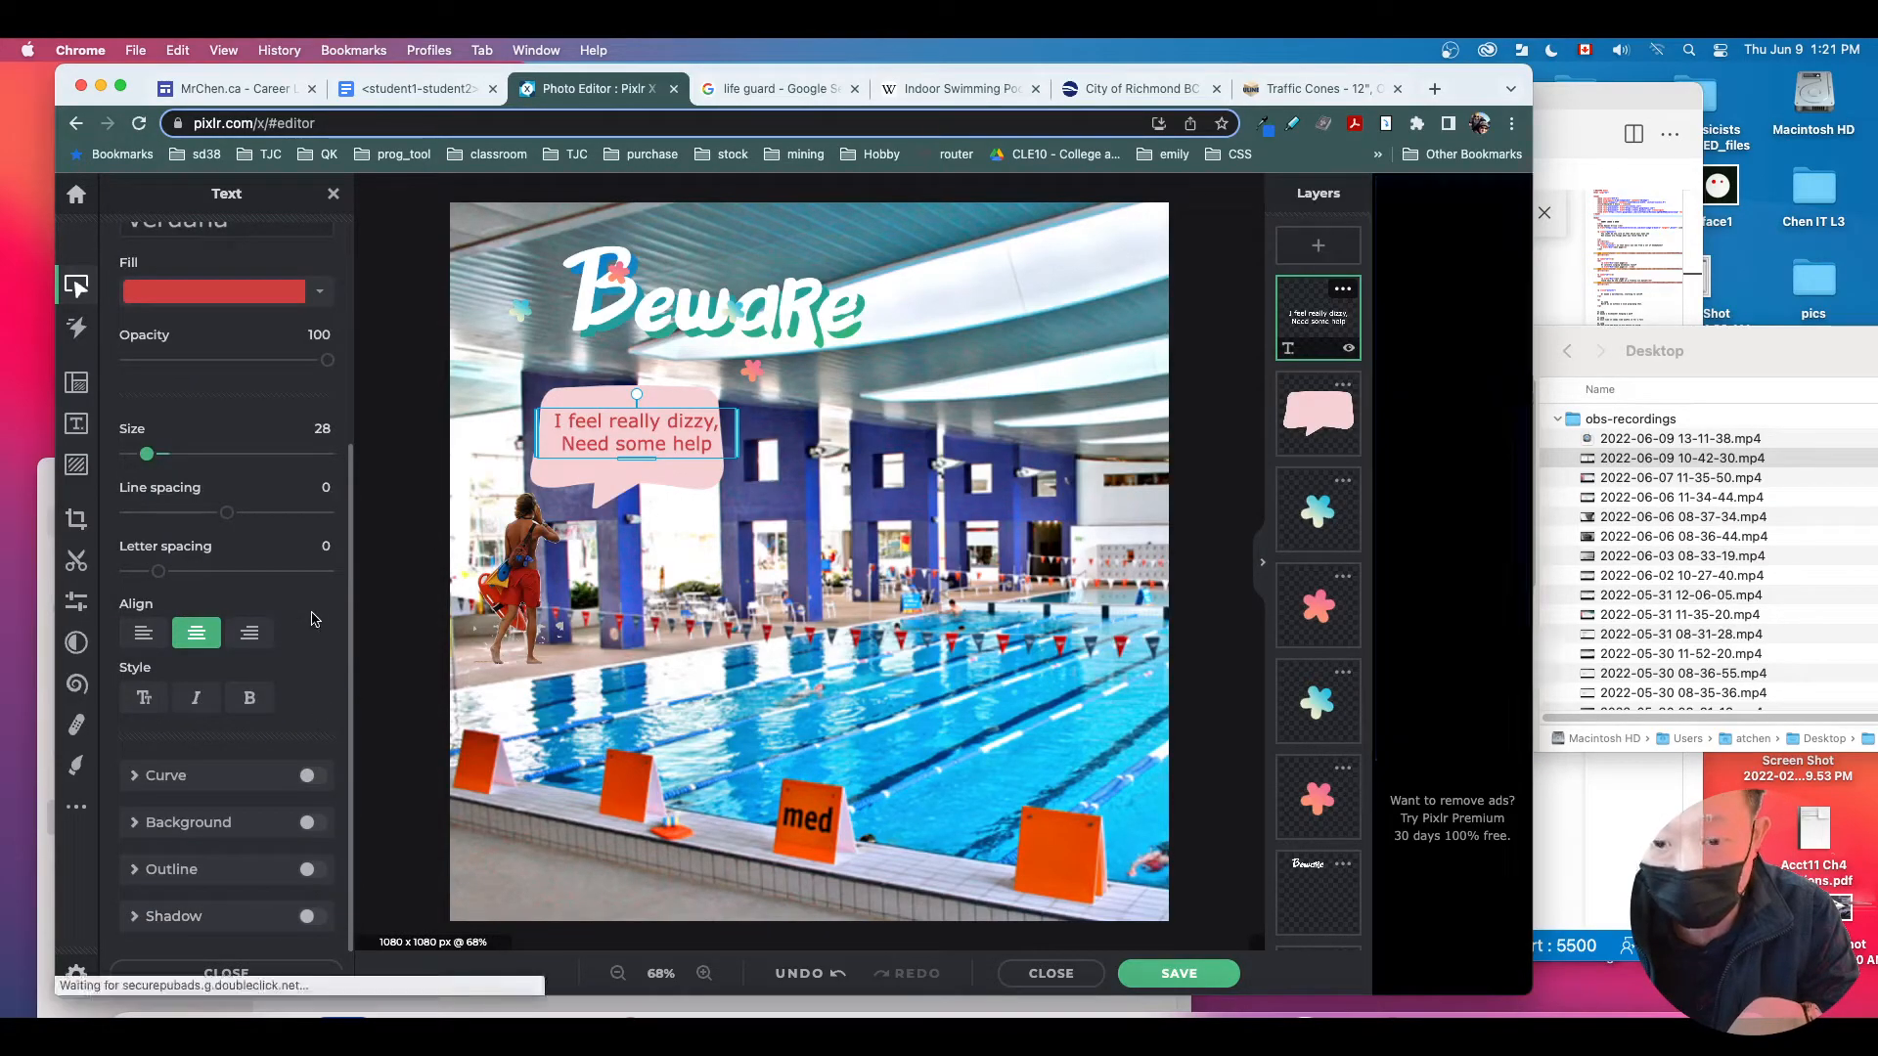
Step: Try out an arc curve of 53 and an outline on the speech bubble text, and deselect the text
click(209, 783)
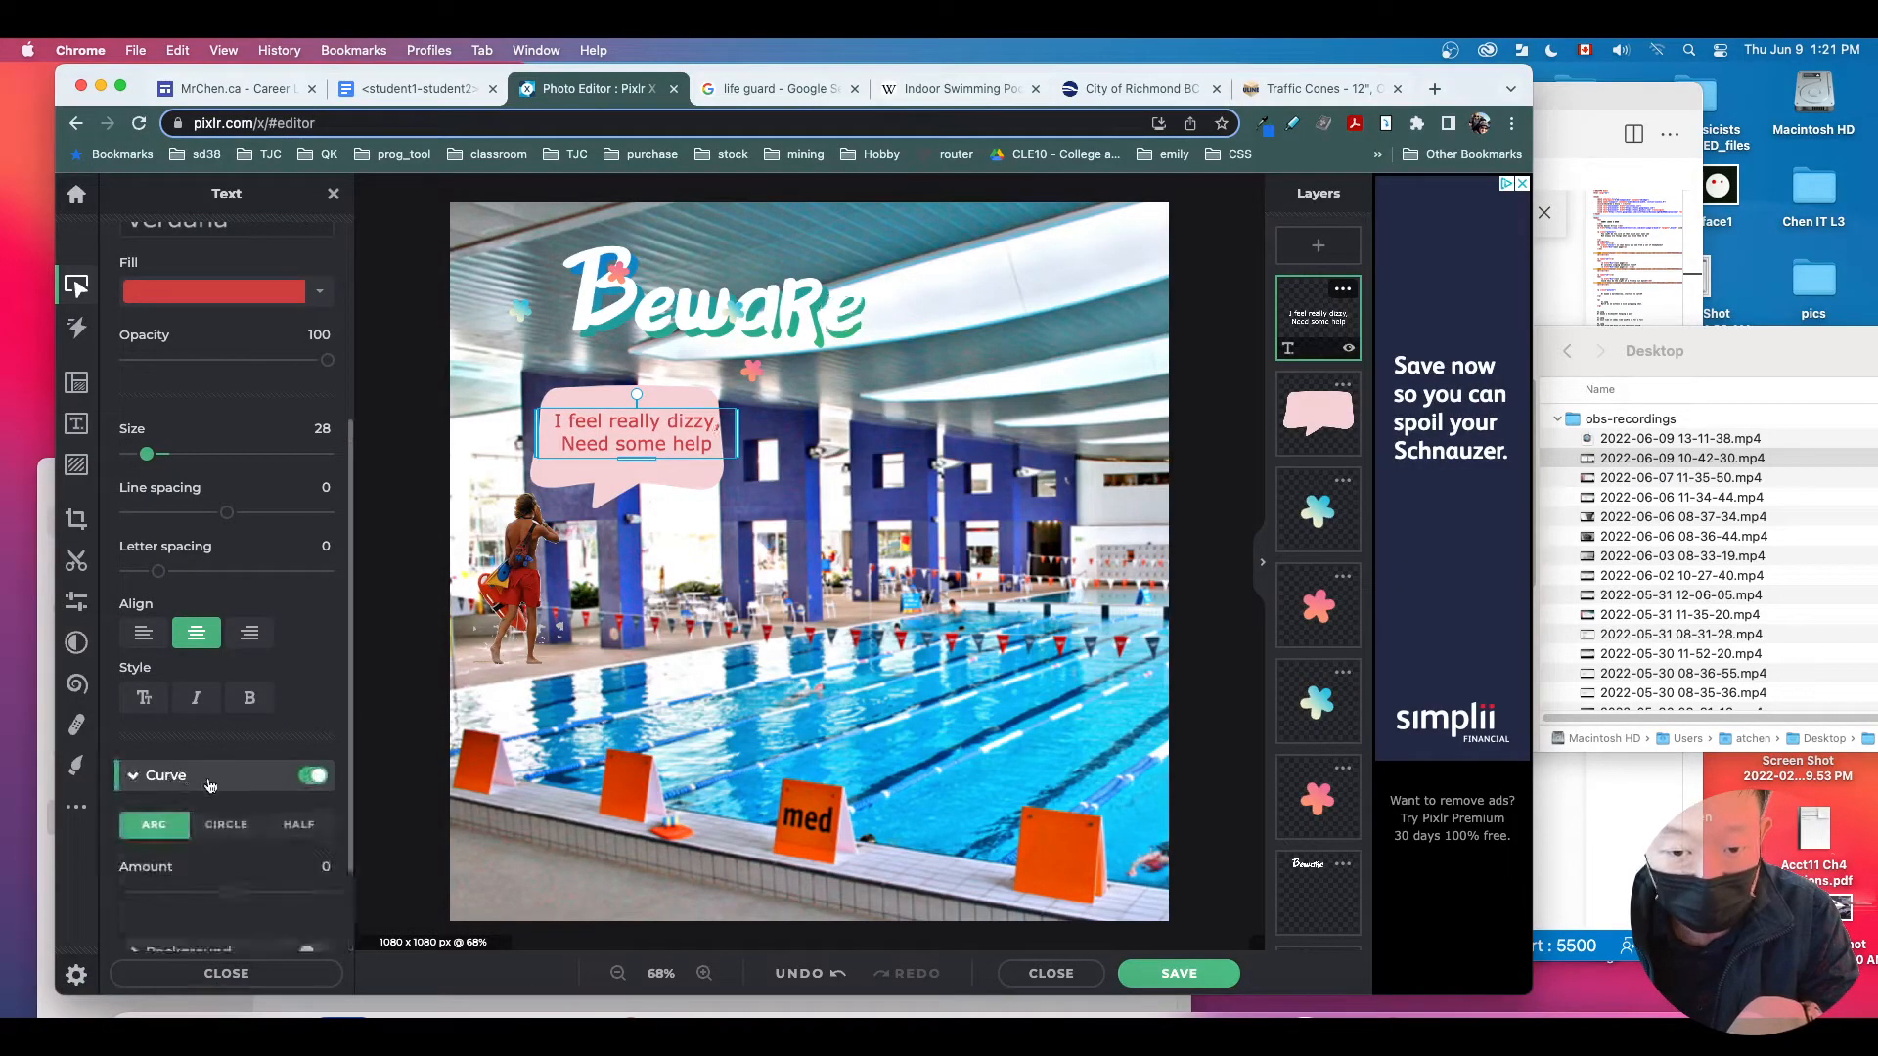
drag(227, 889, 281, 898)
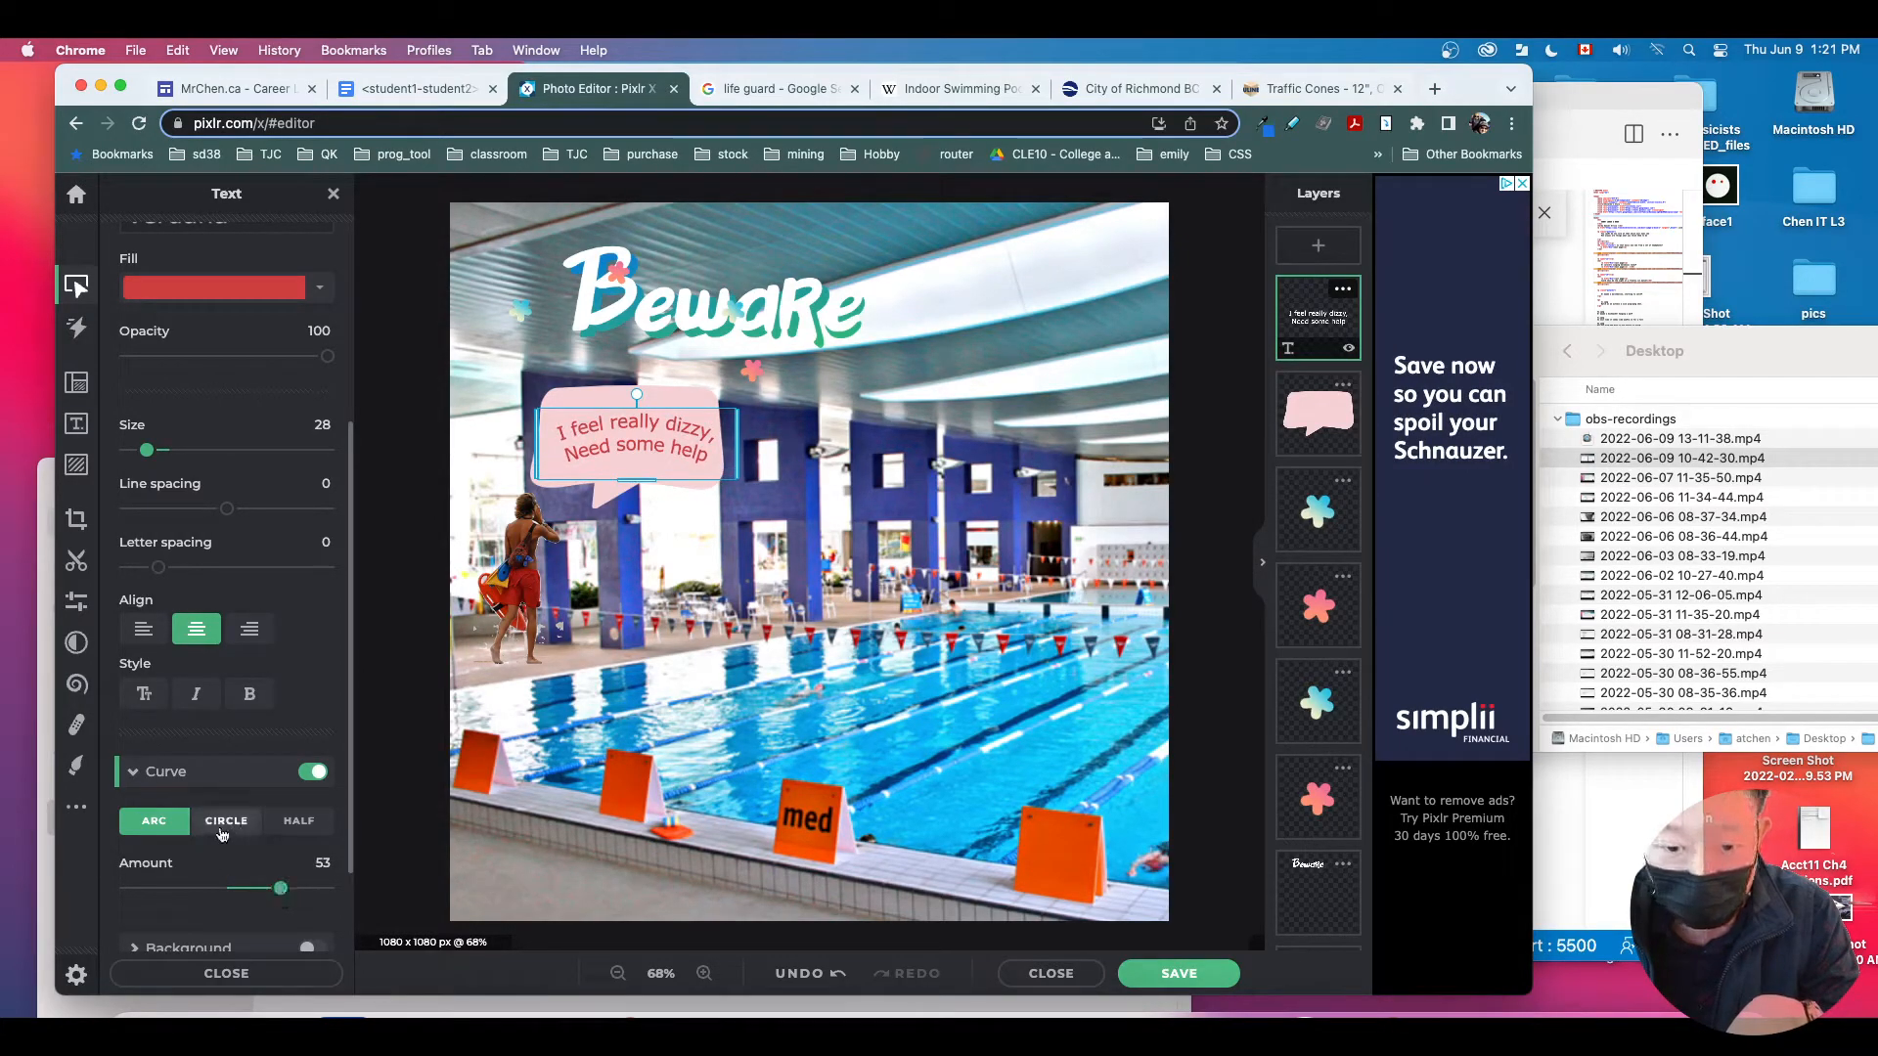
click(234, 787)
click(195, 869)
scroll(205, 698, down, 3)
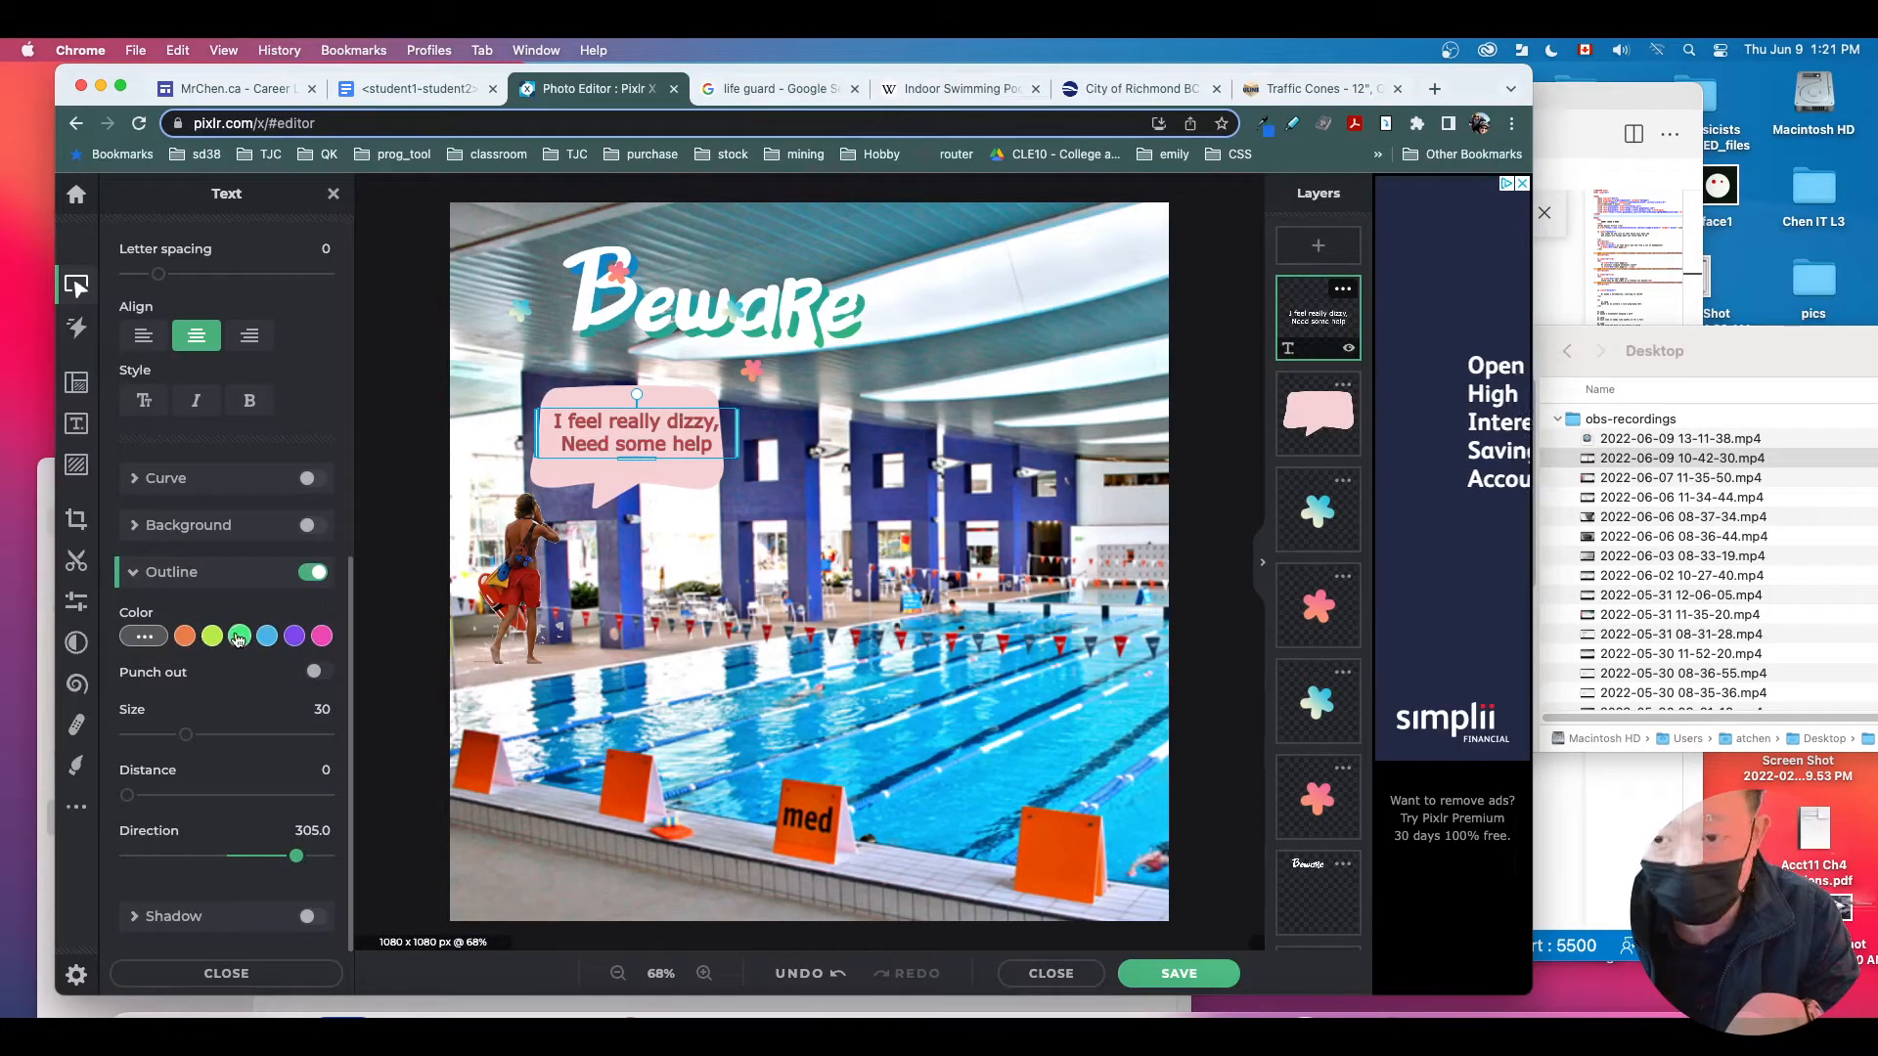
click(147, 636)
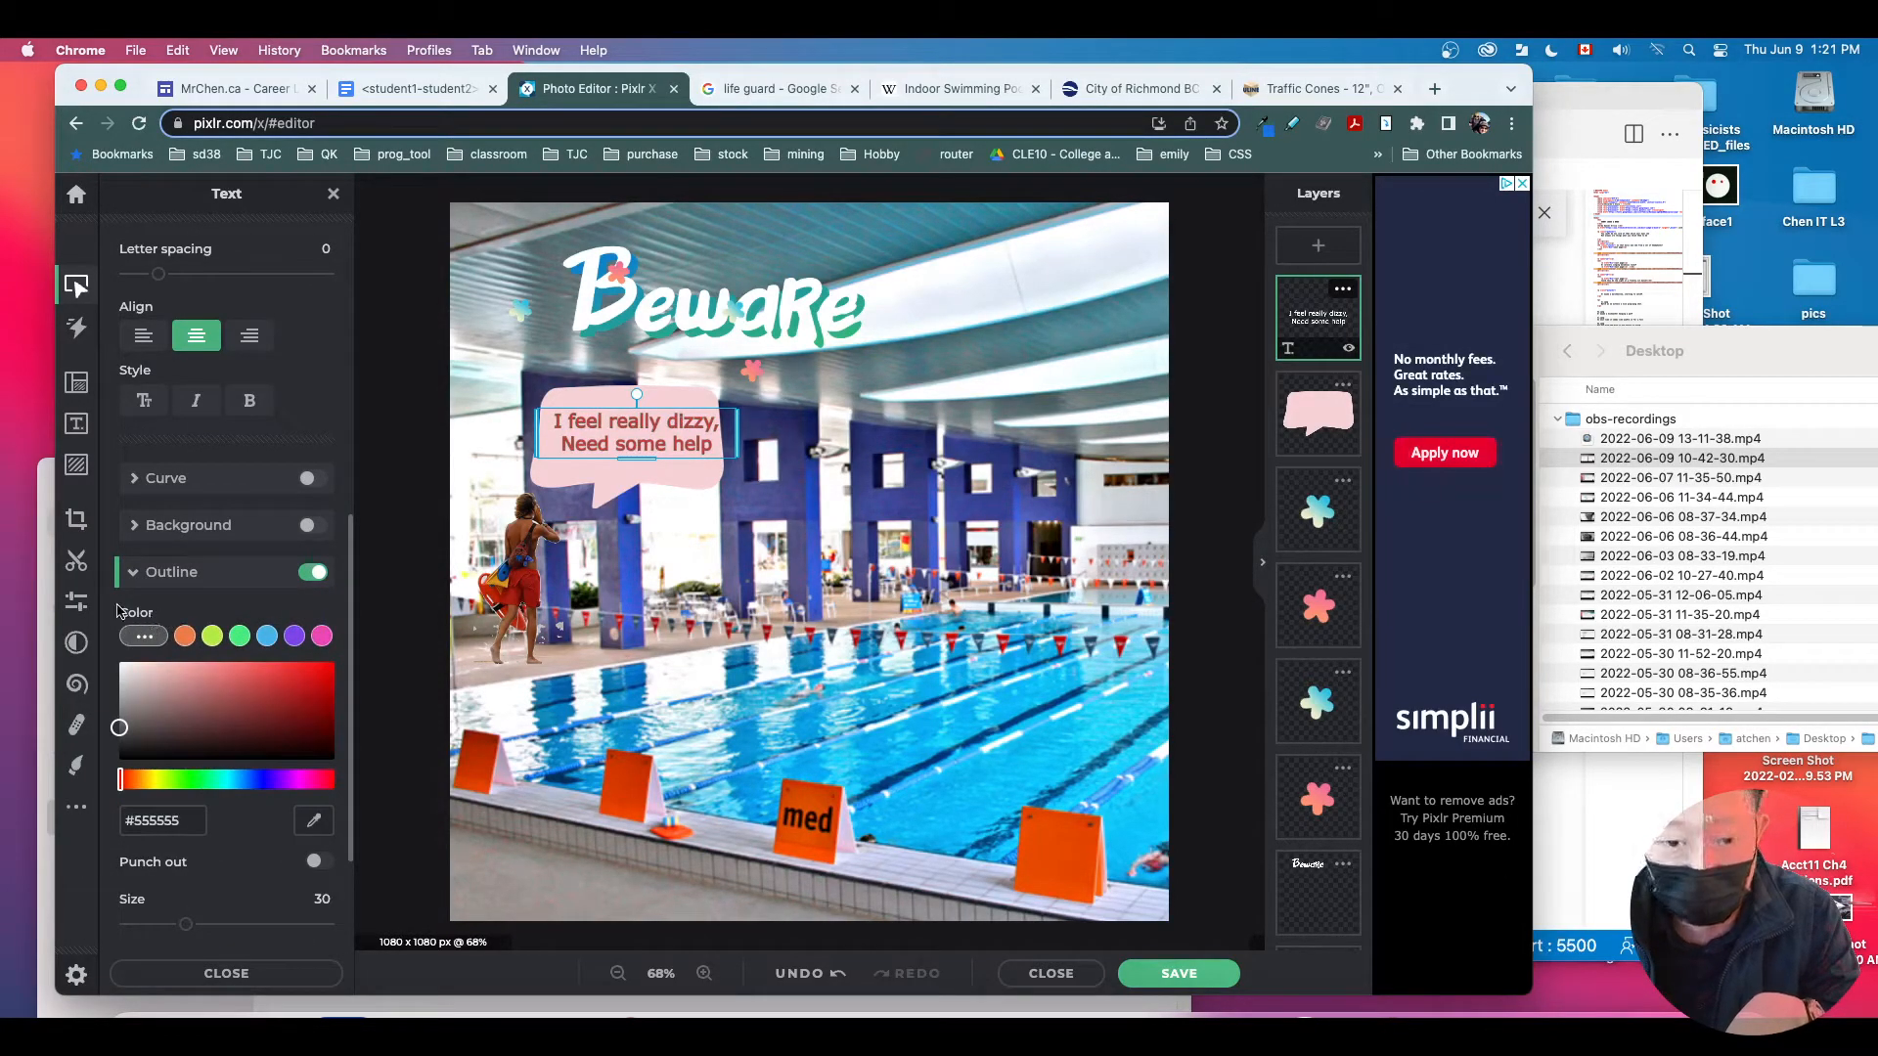
click(137, 575)
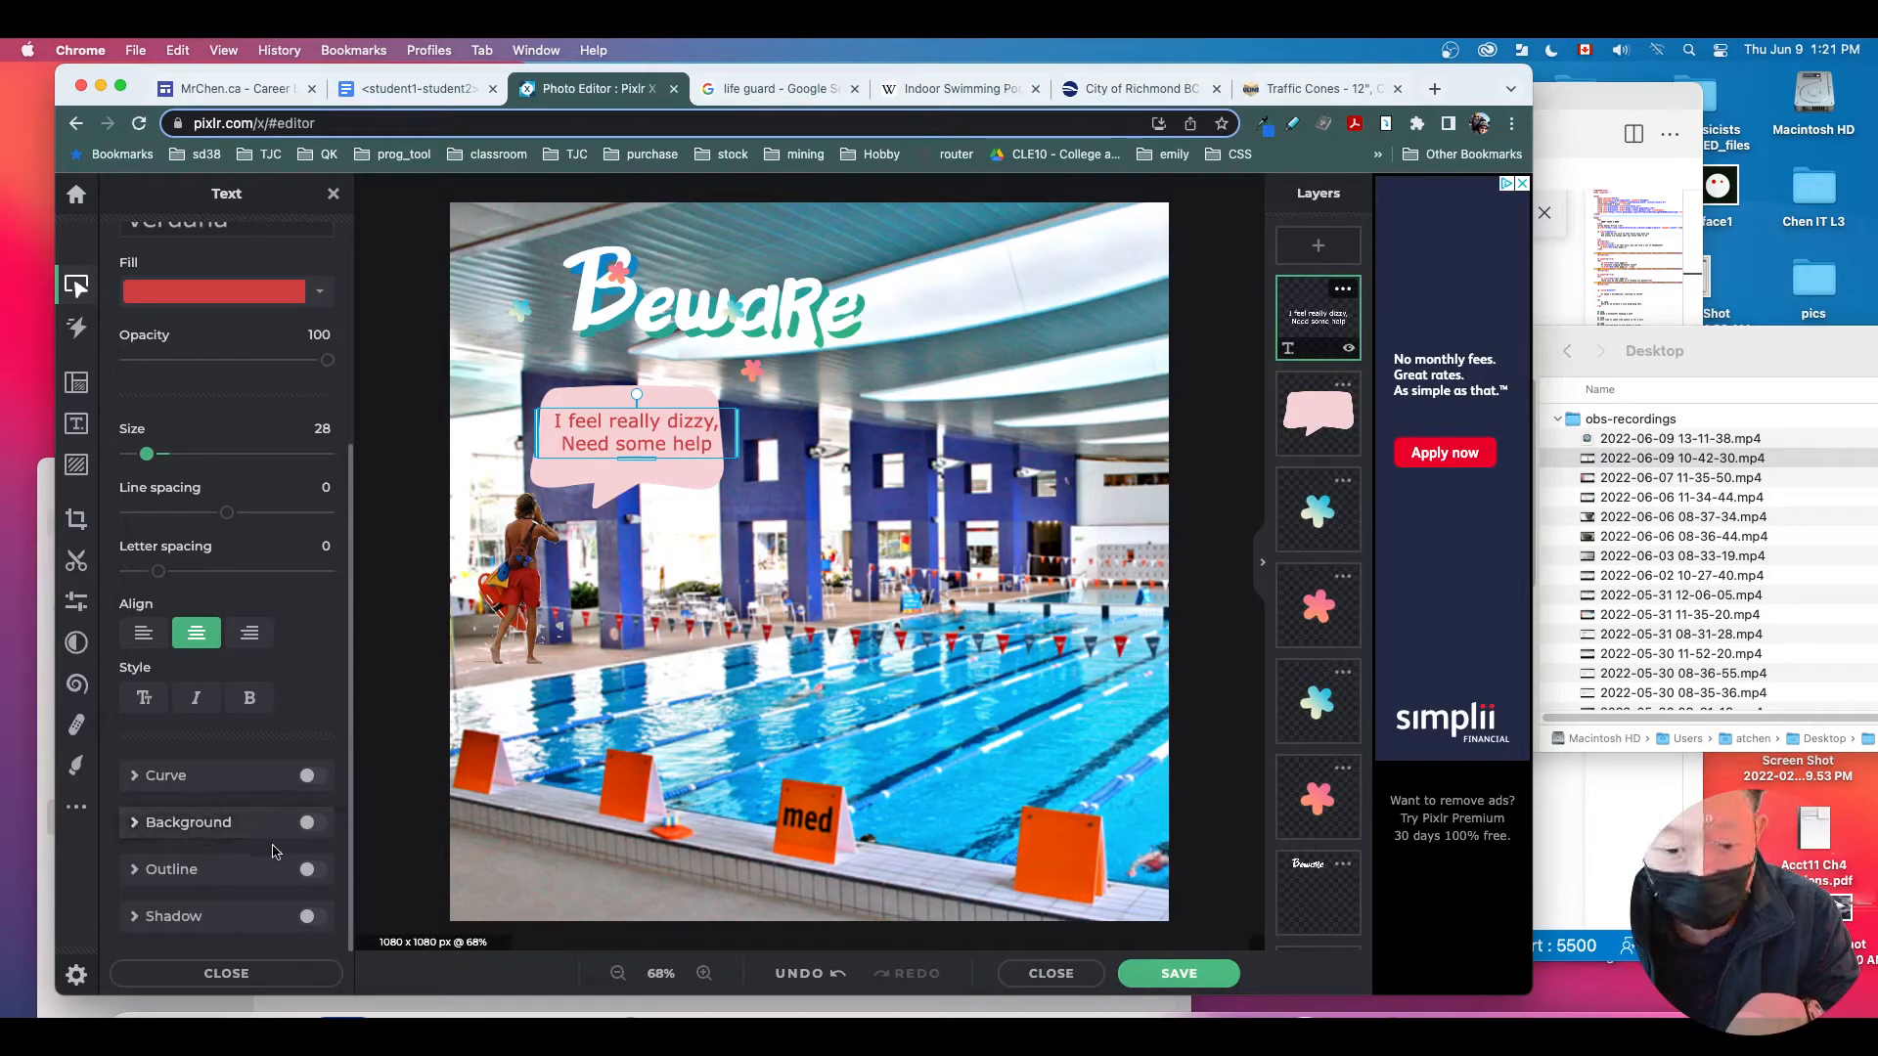
click(828, 537)
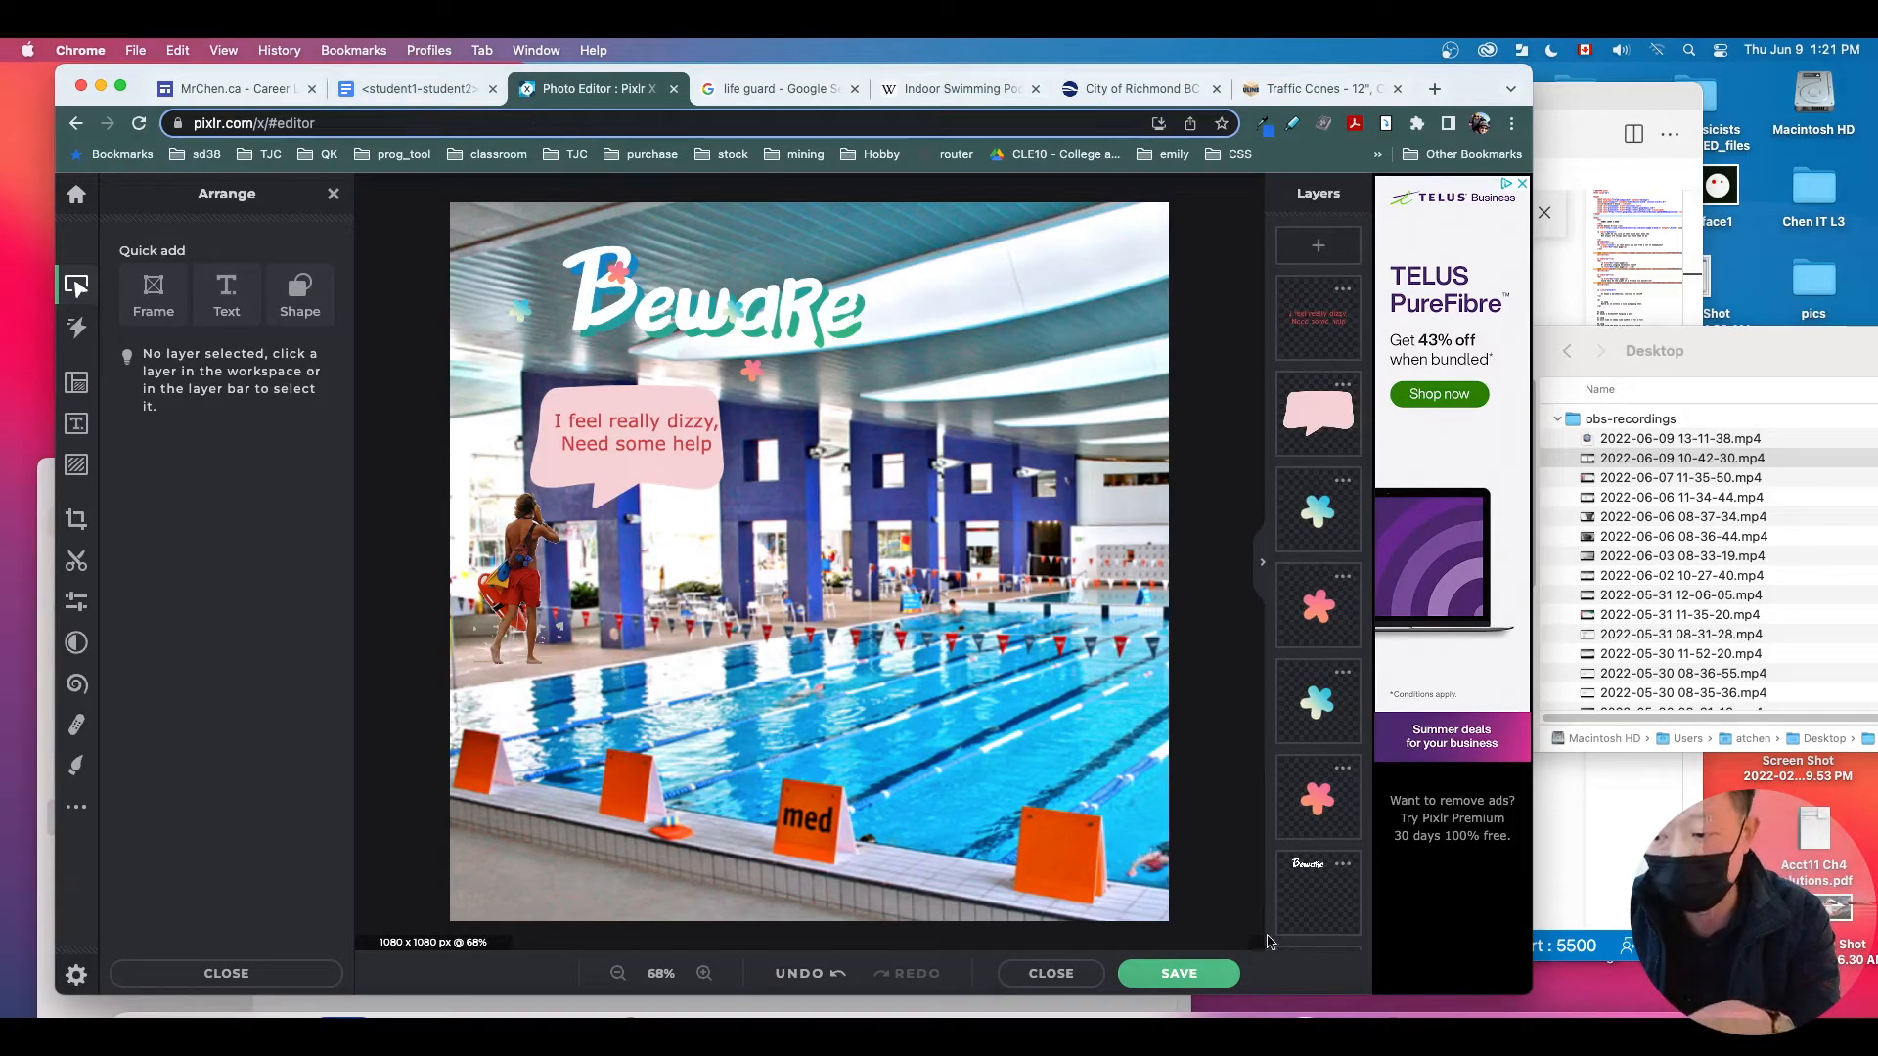
Step: Save the poster as a high-quality 1080 x 1080 JPG named "swimming pool 1" in the Documents folder
click(1176, 982)
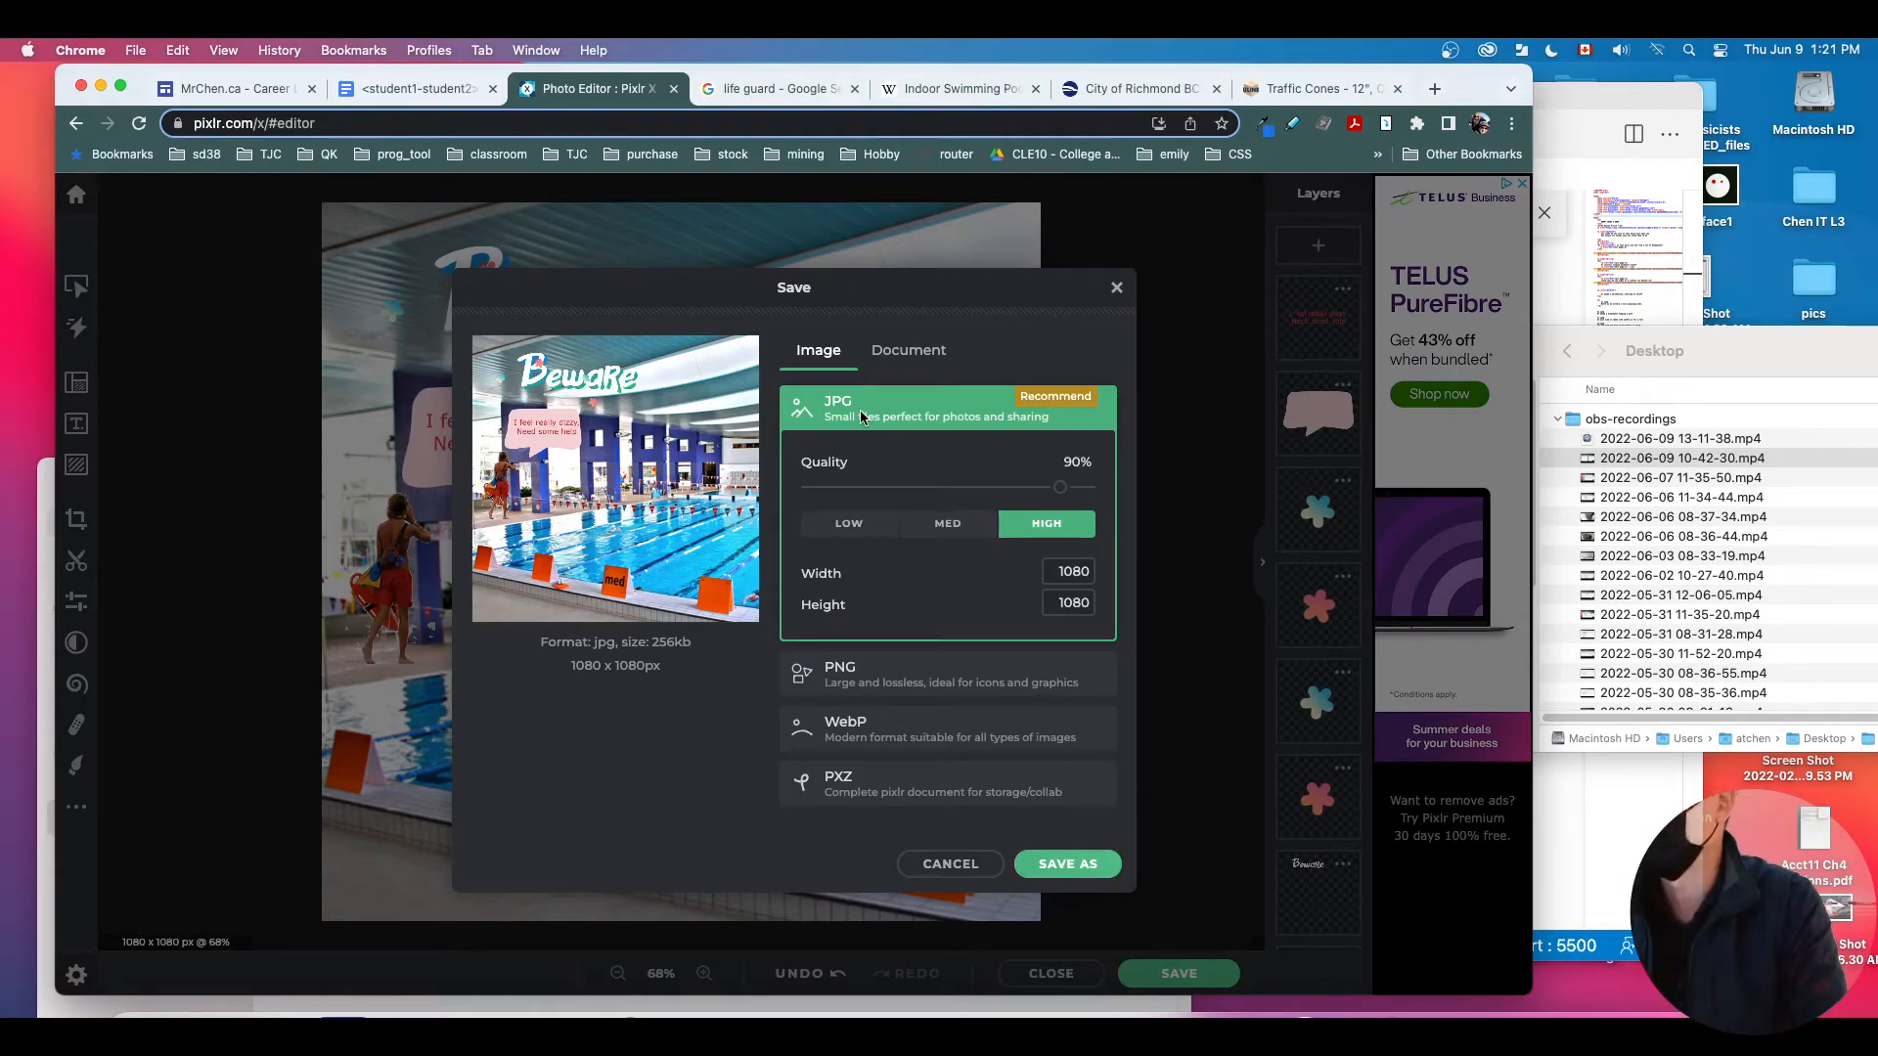
click(1055, 867)
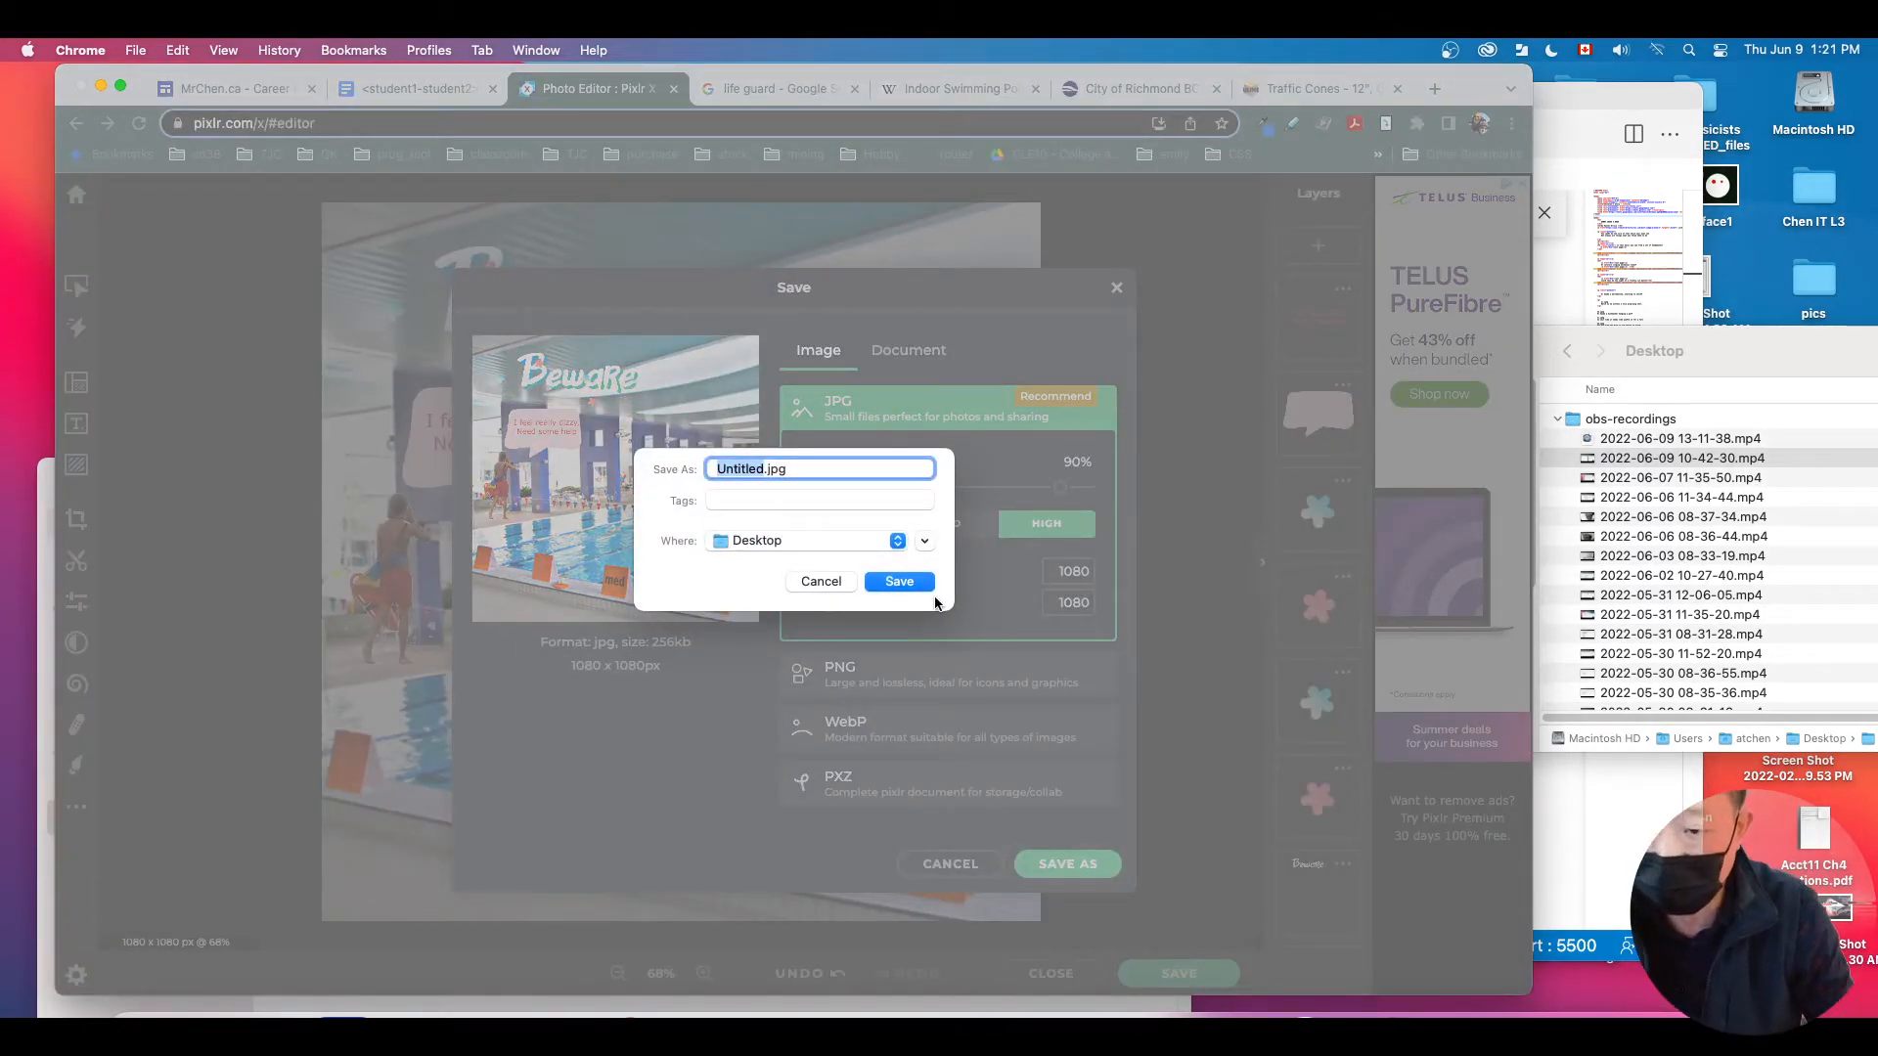
click(797, 541)
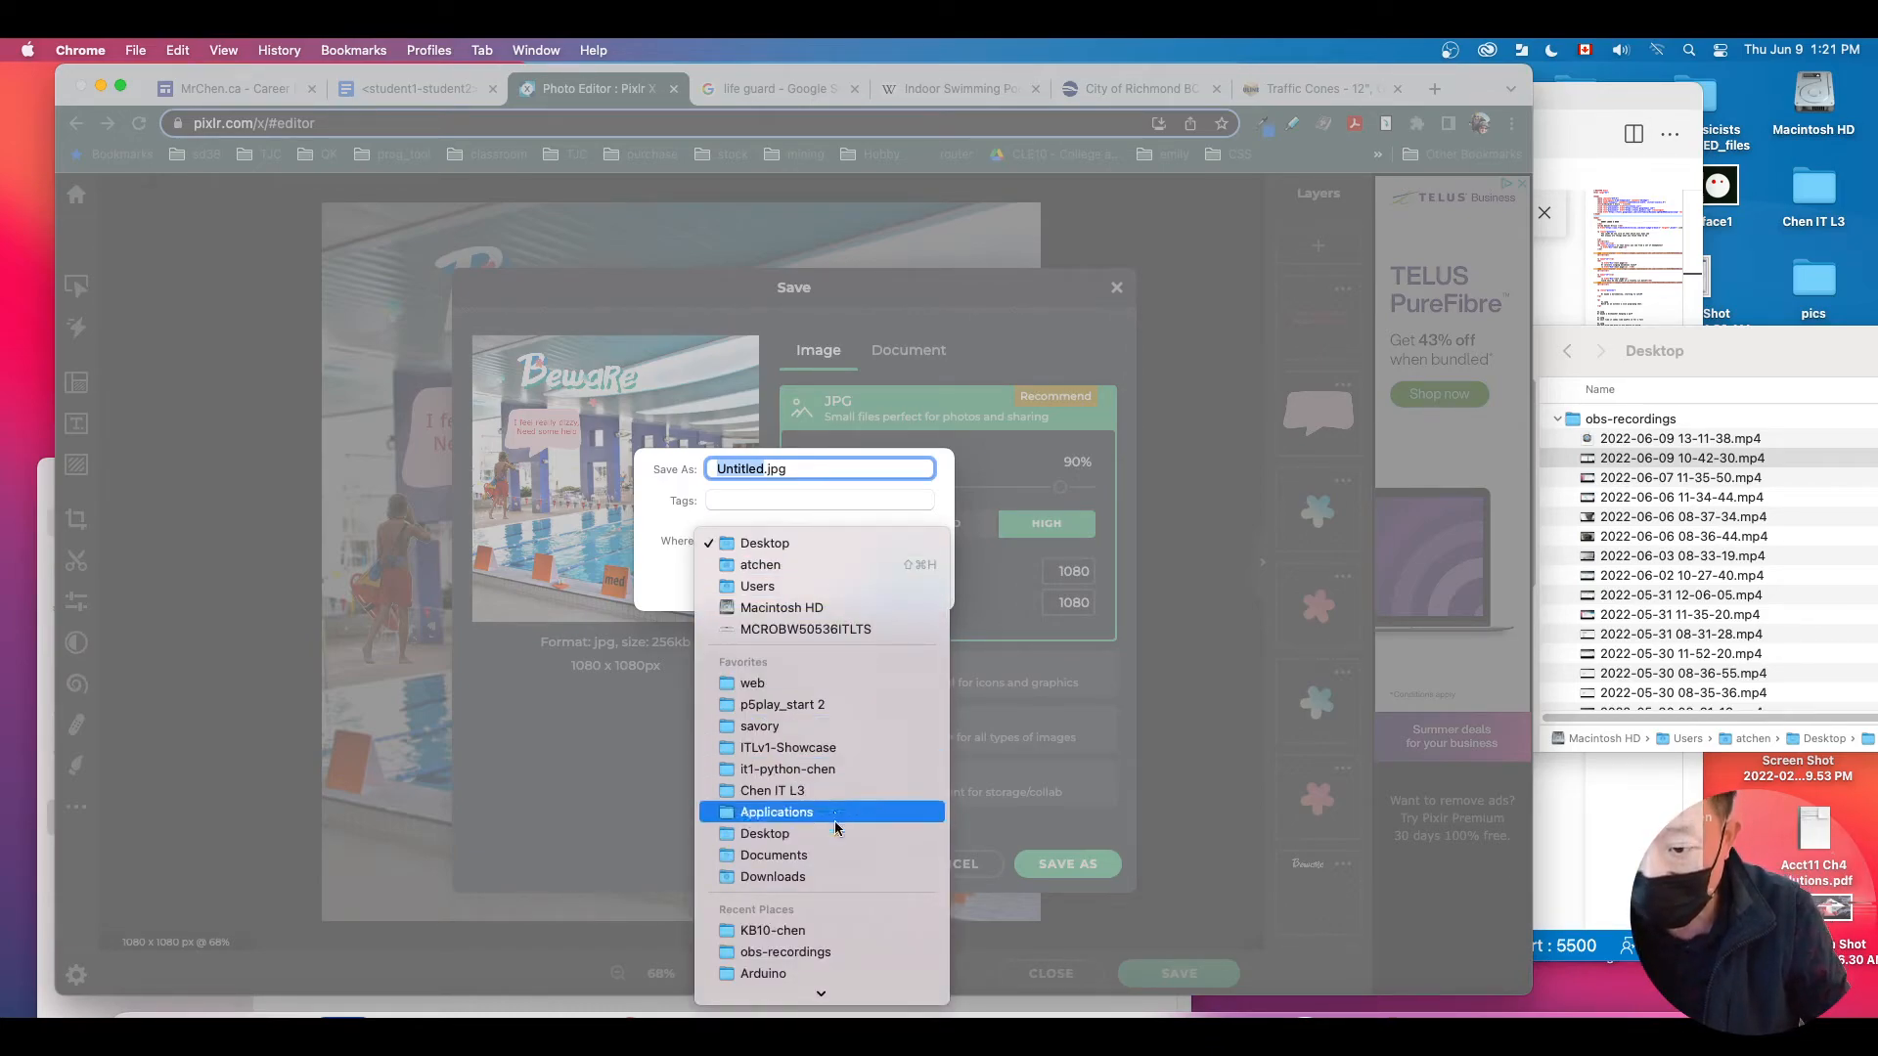
click(824, 857)
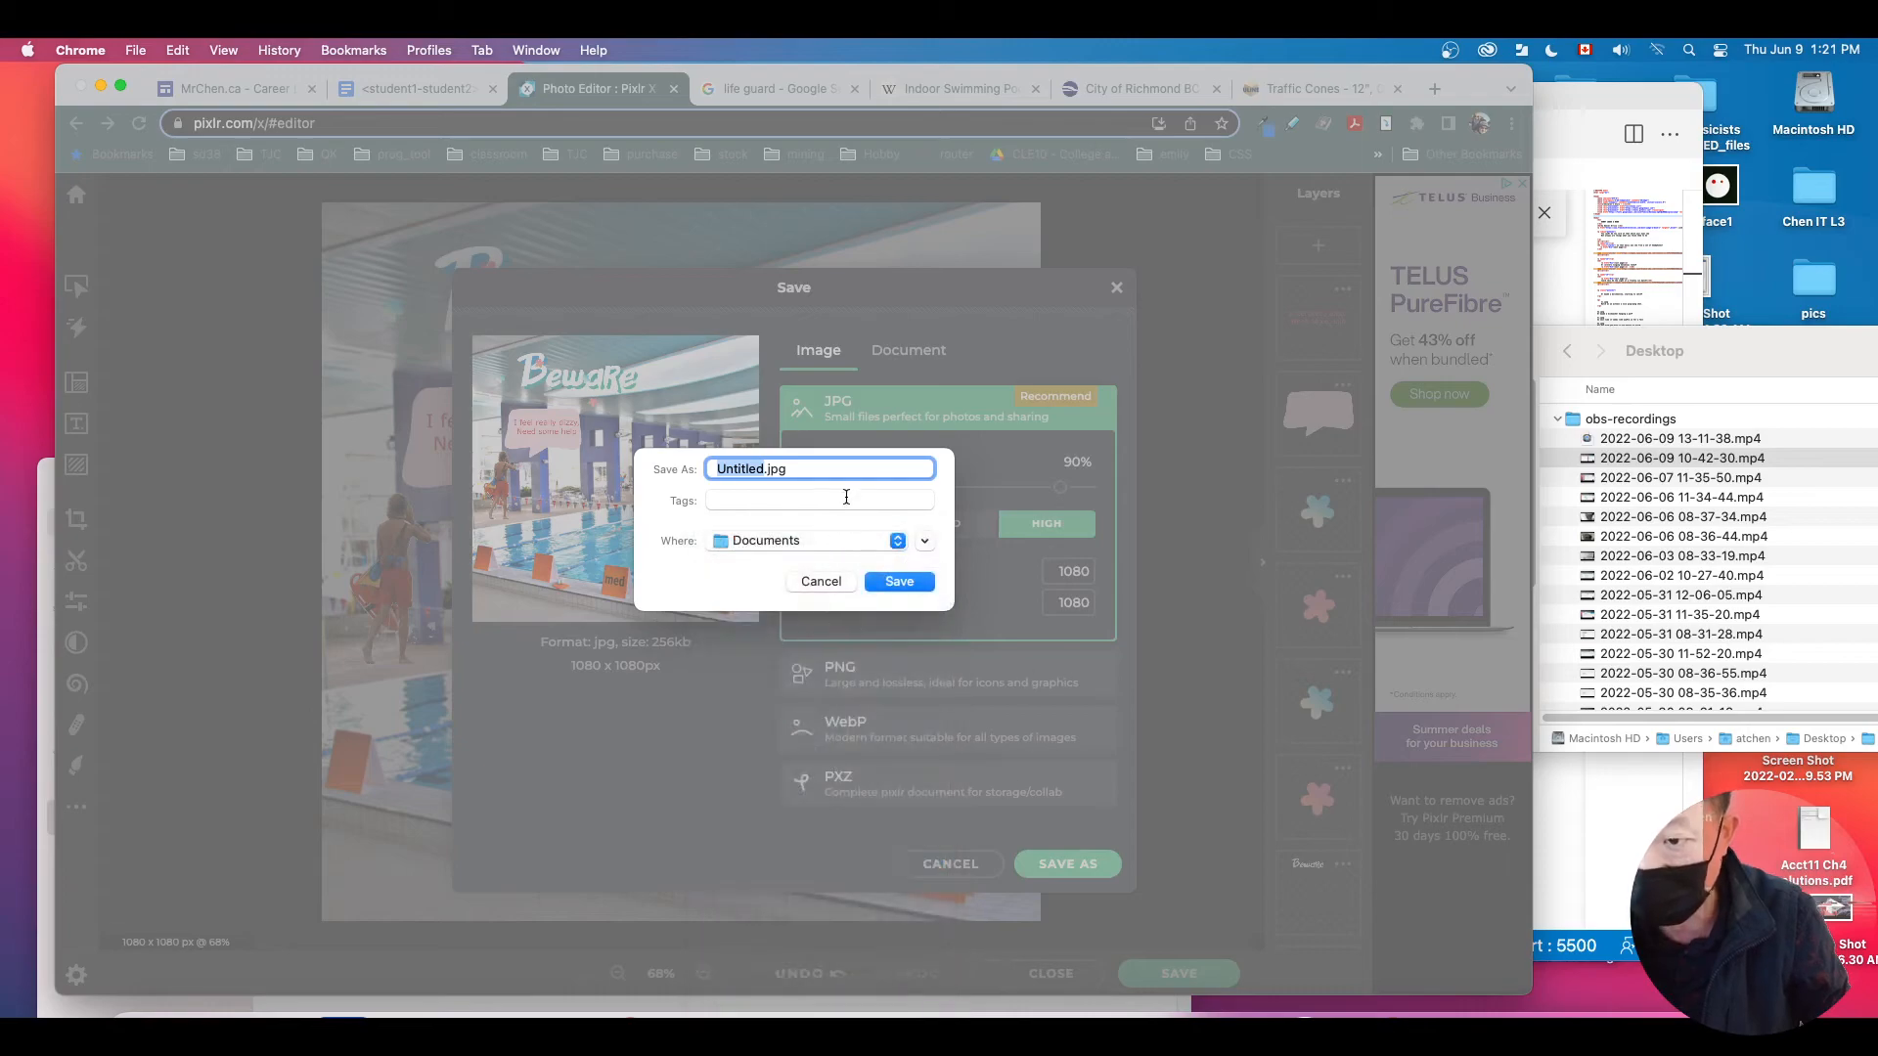
key(Right)
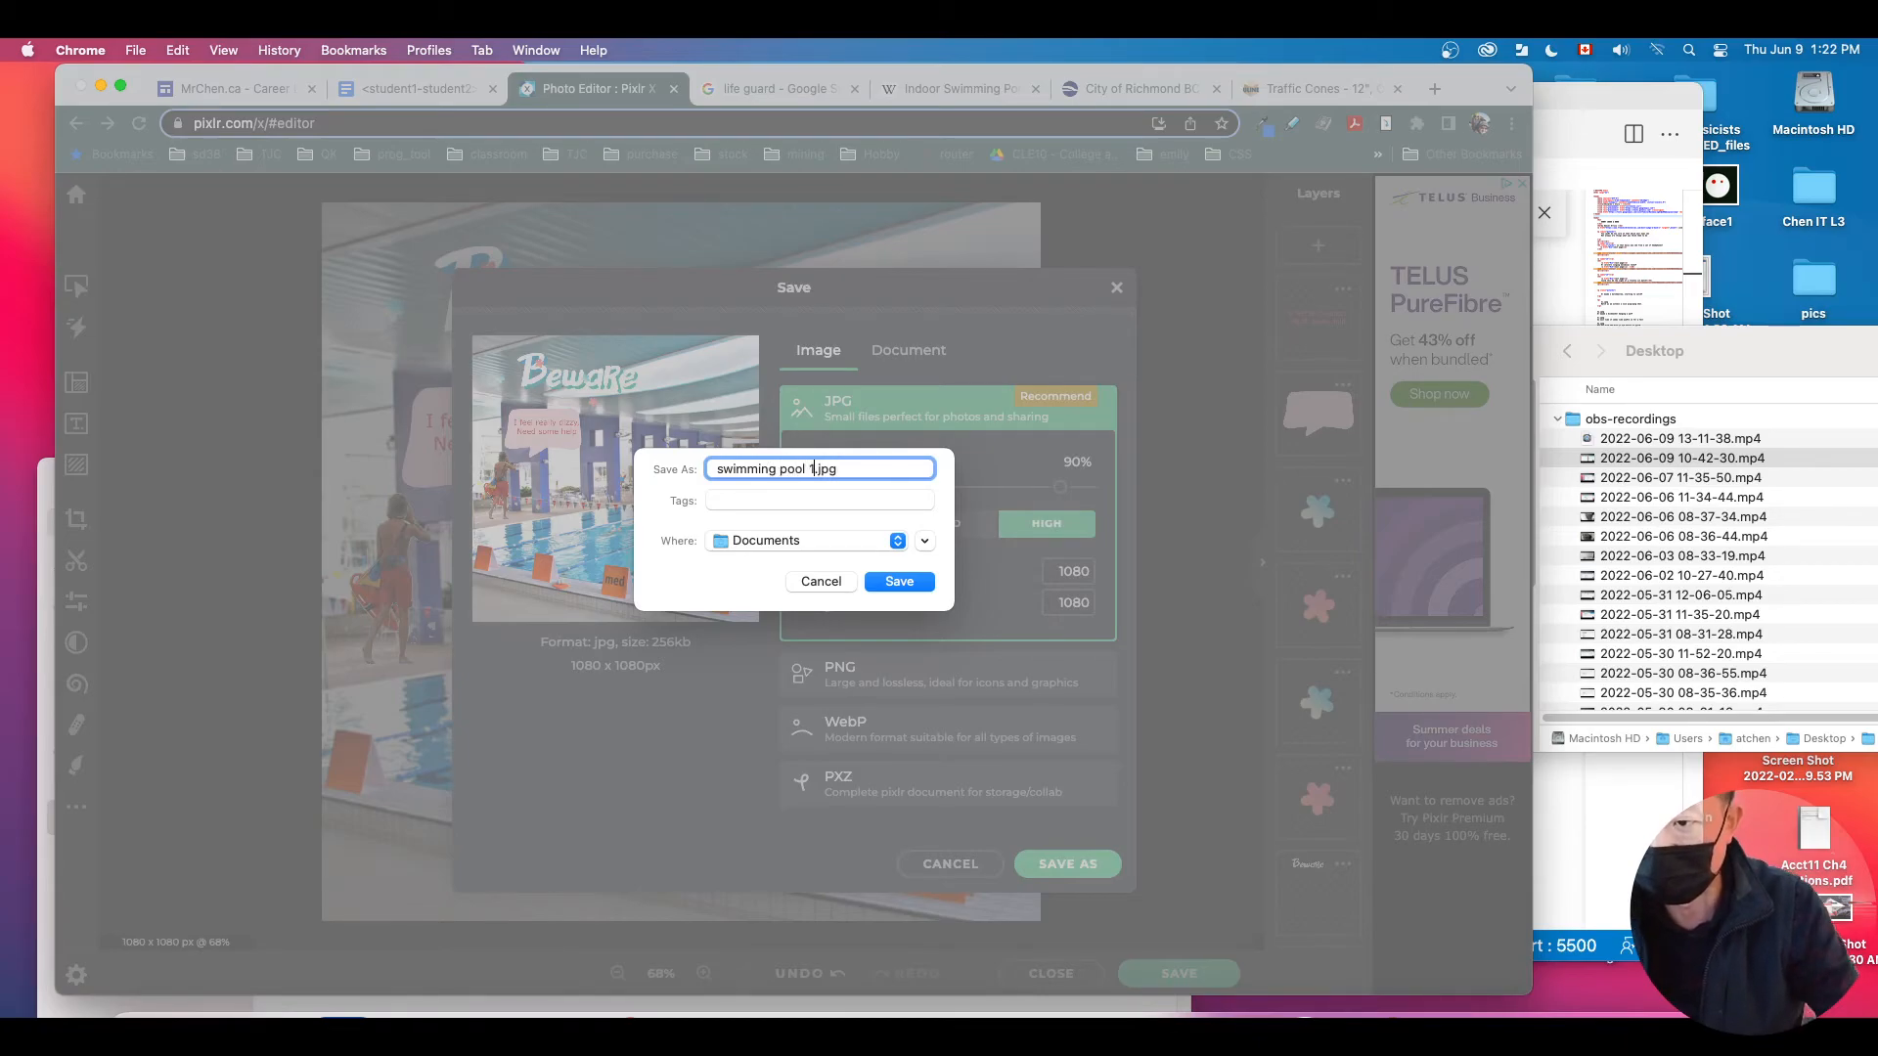
click(916, 587)
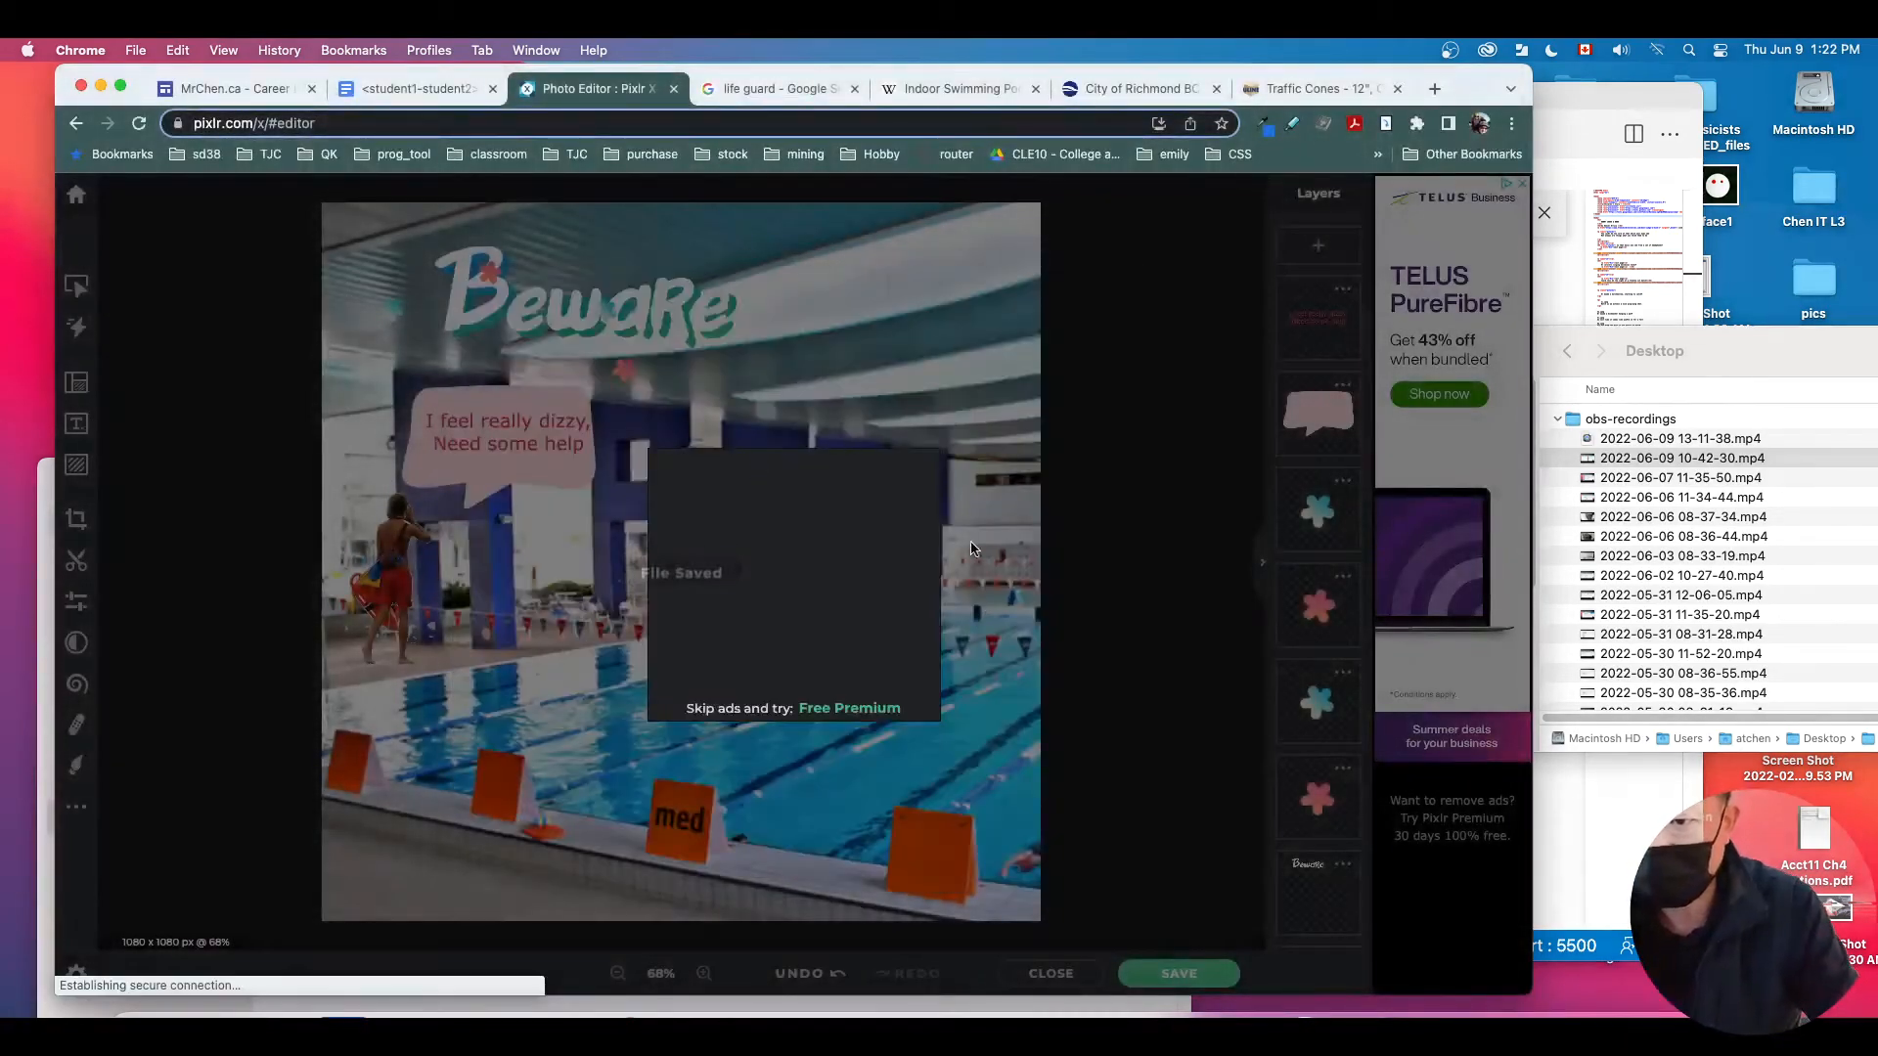
Step: Switch to the Workplace Safety document in Google Docs and add an empty line under "Safety Poster - Occupational Disease 1 (poster screenshot)"
click(416, 88)
scroll(594, 739, down, 3)
scroll(593, 738, down, 2)
click(810, 565)
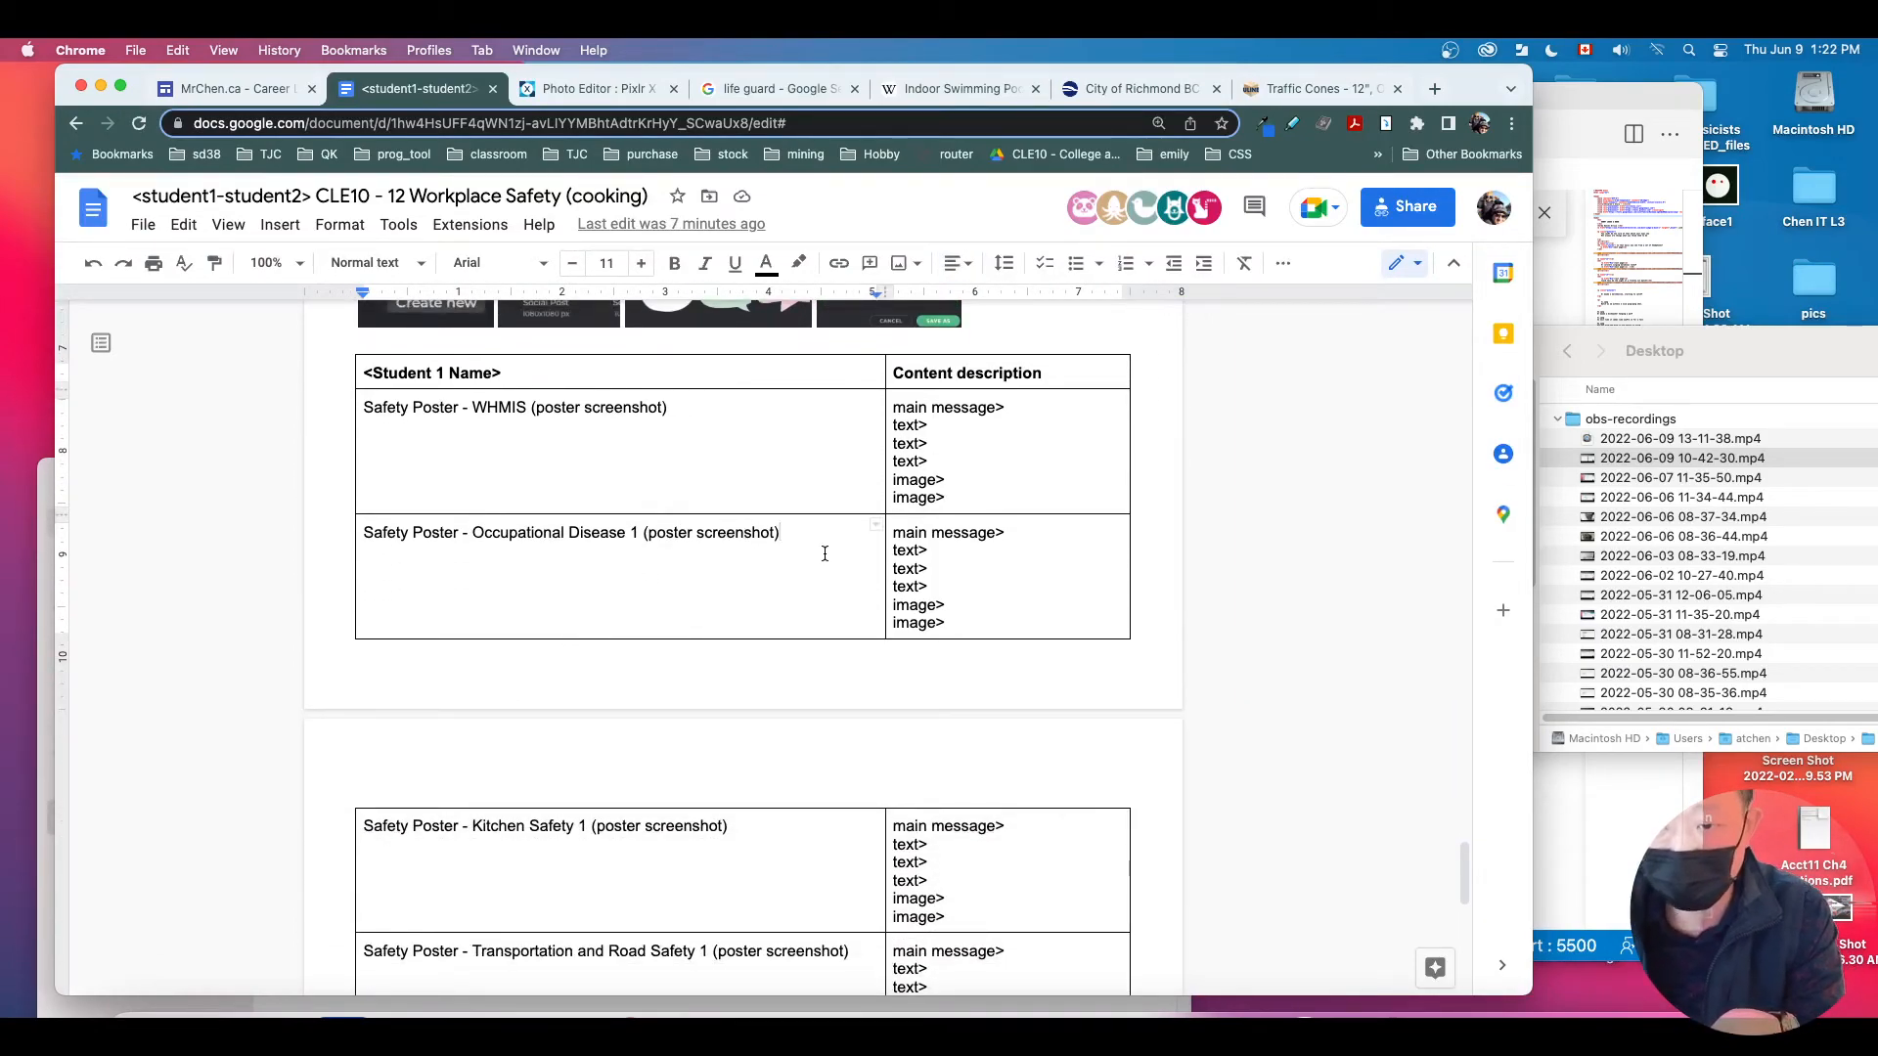
key(Return)
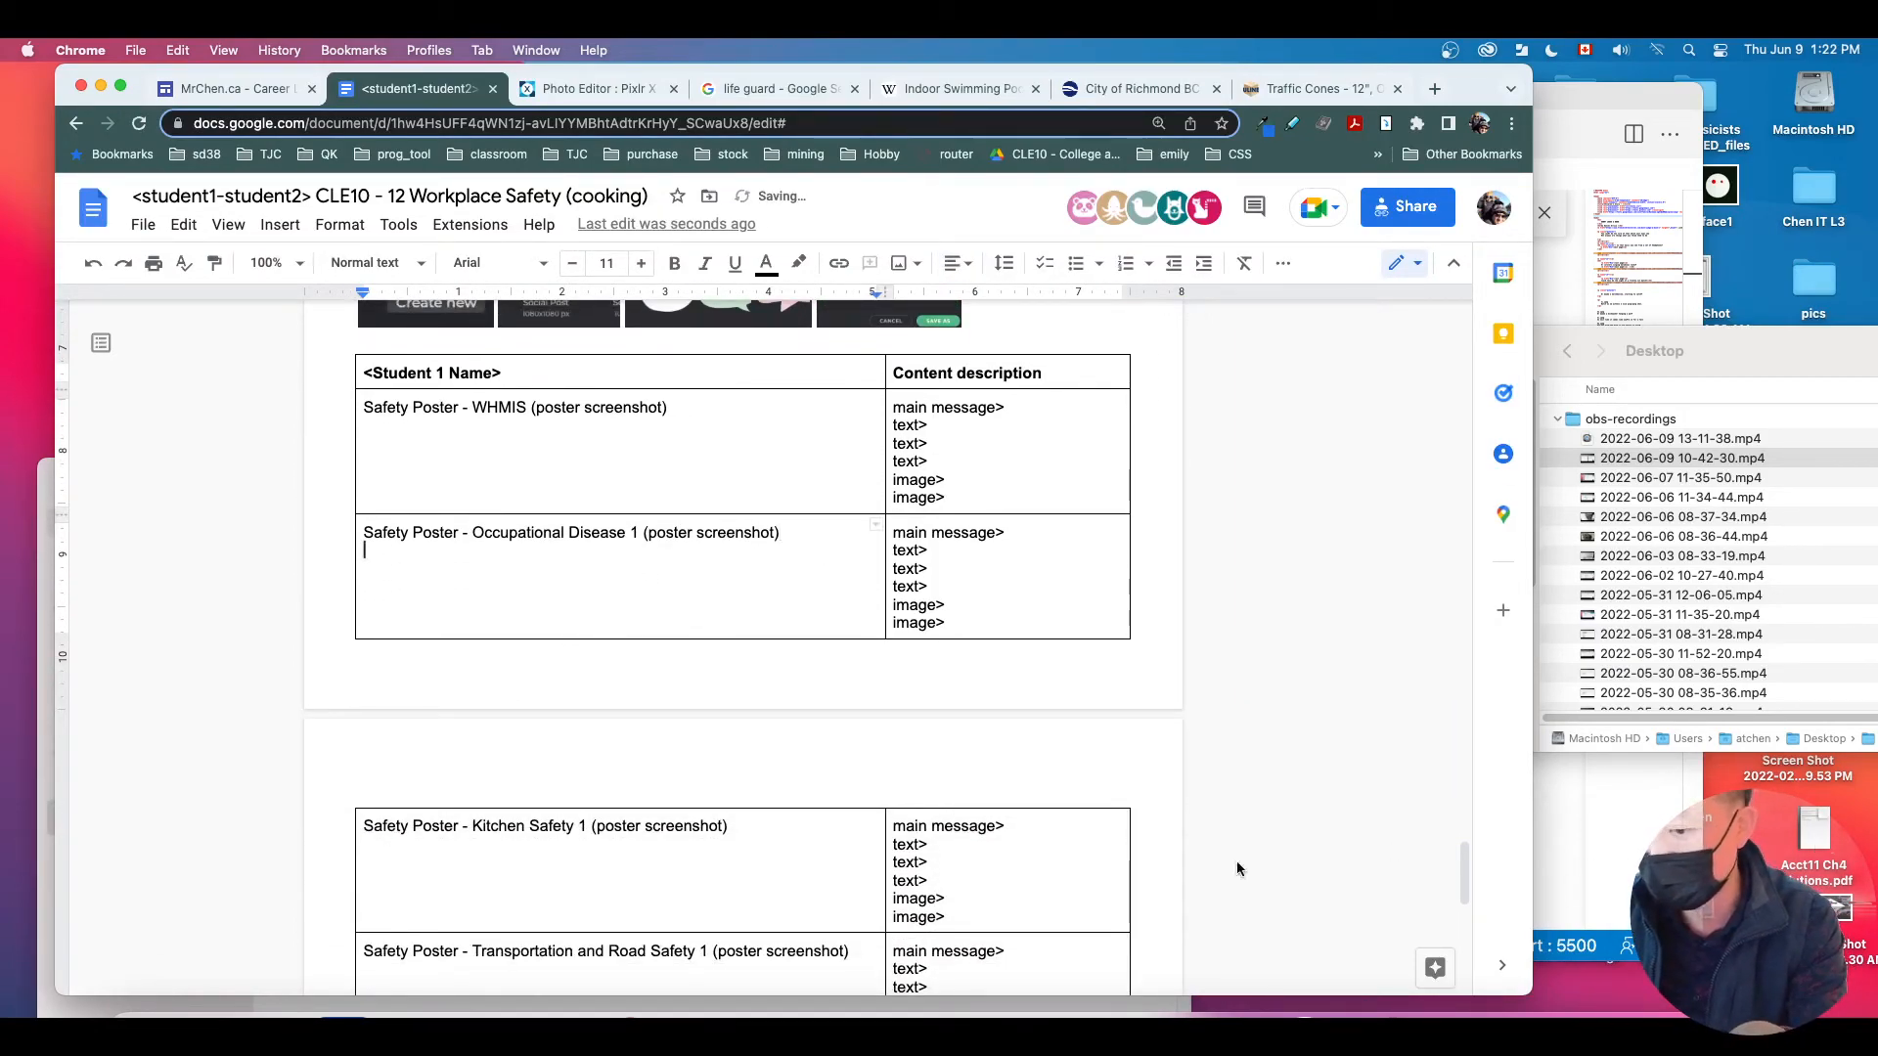
Step: Show the Documents folder in Finder with newest files first, and insert swimming pool 1.jpg into the Occupational Disease 1 table cell
click(1553, 536)
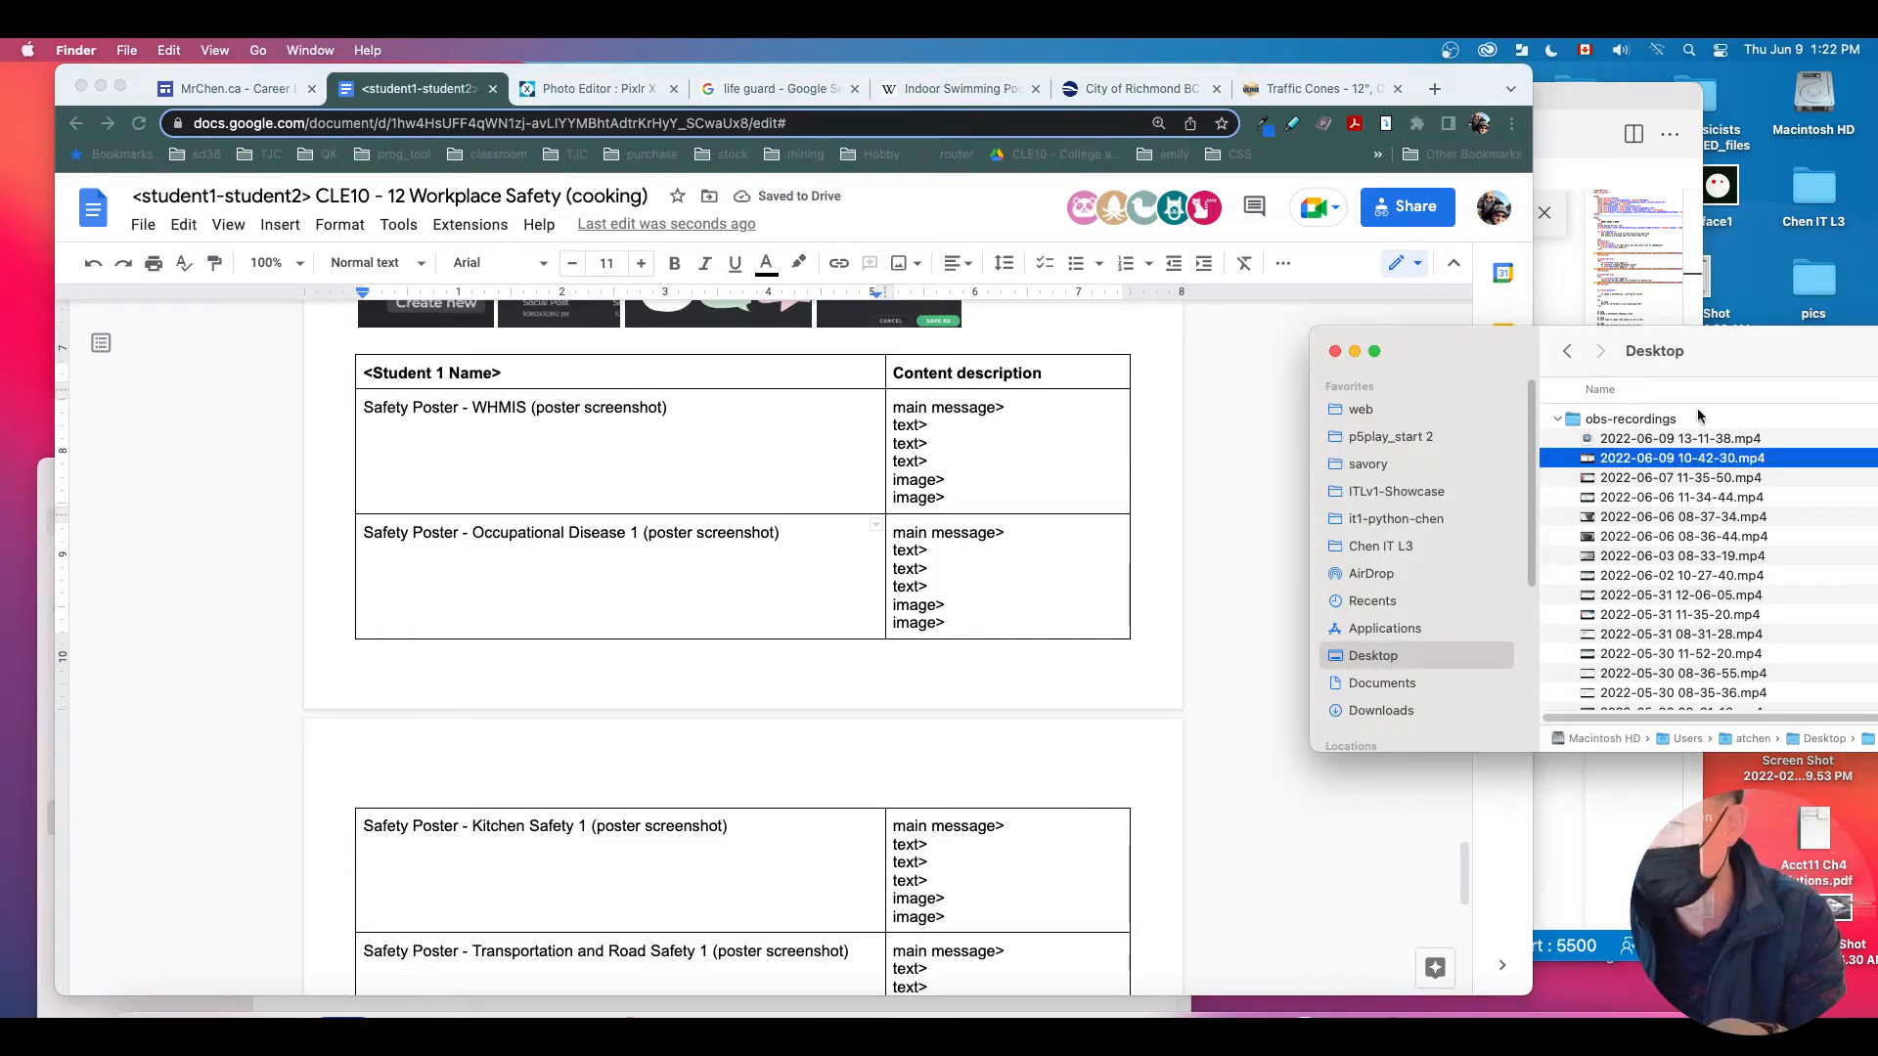
click(1375, 684)
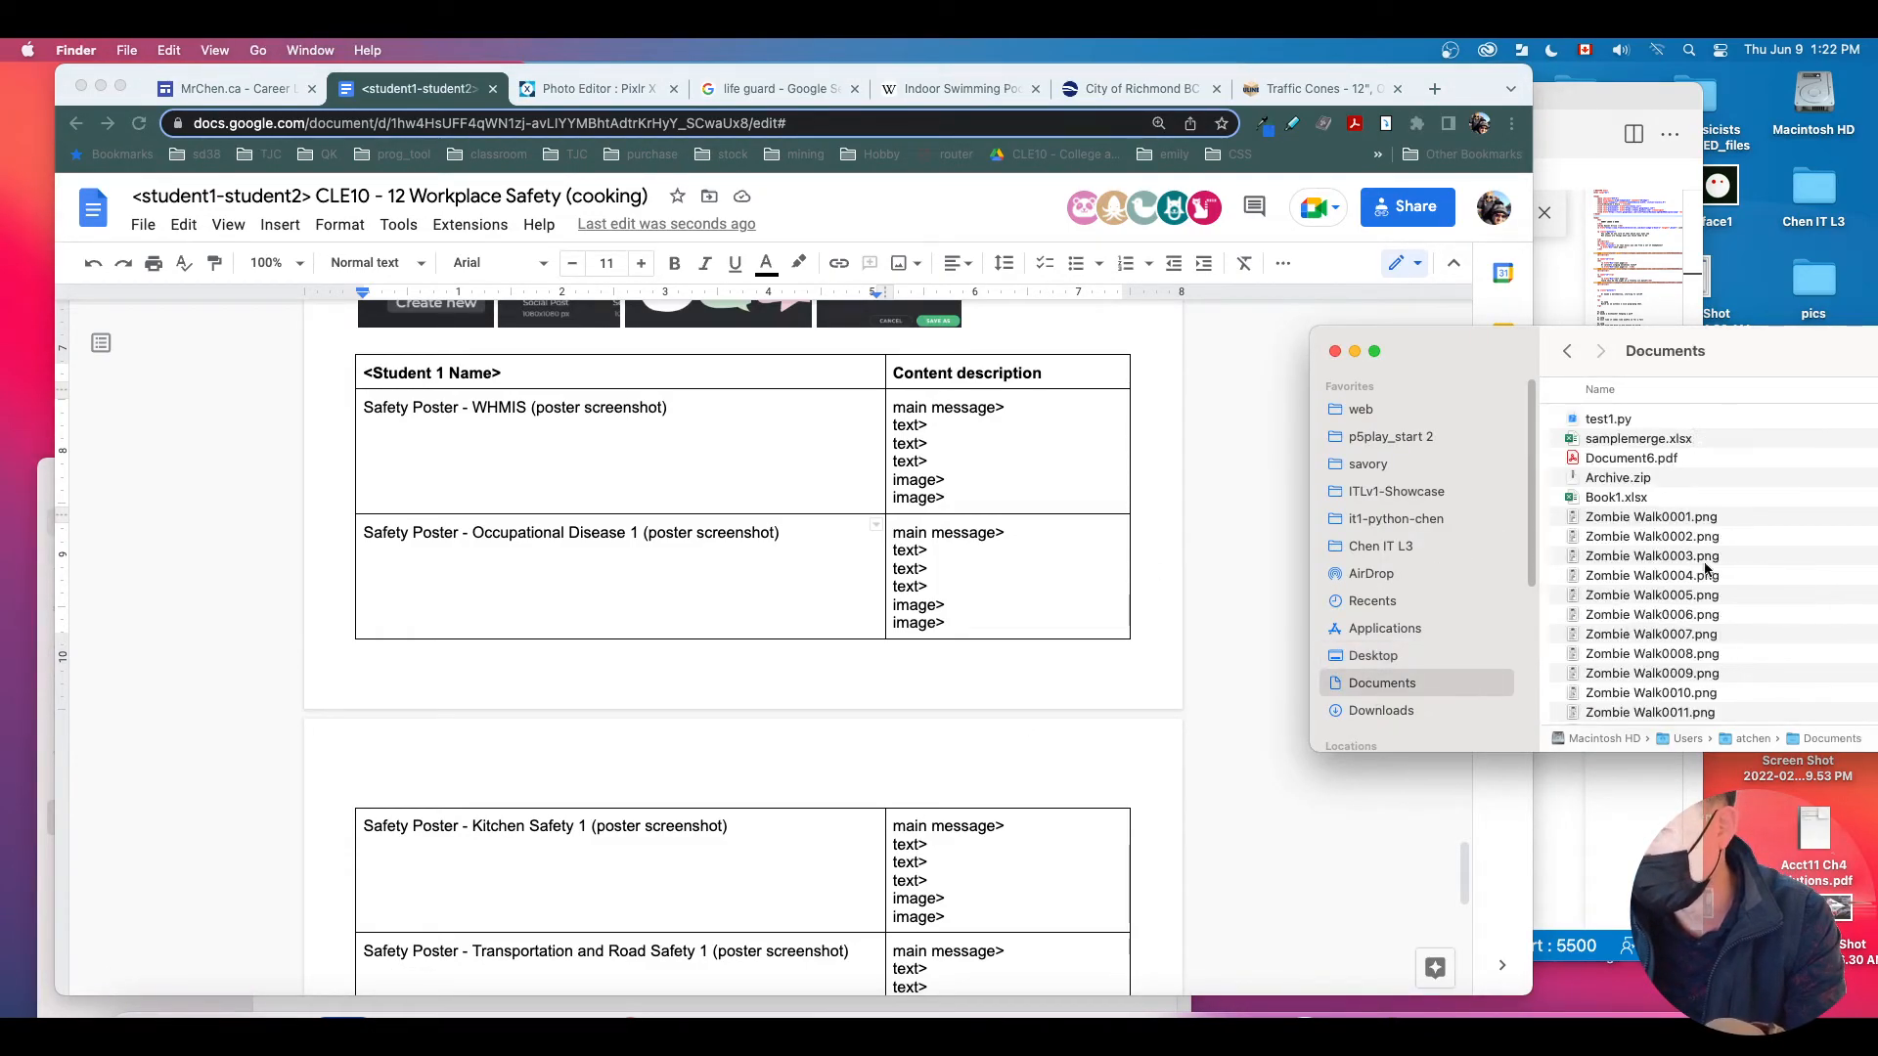
drag(1714, 342, 1338, 338)
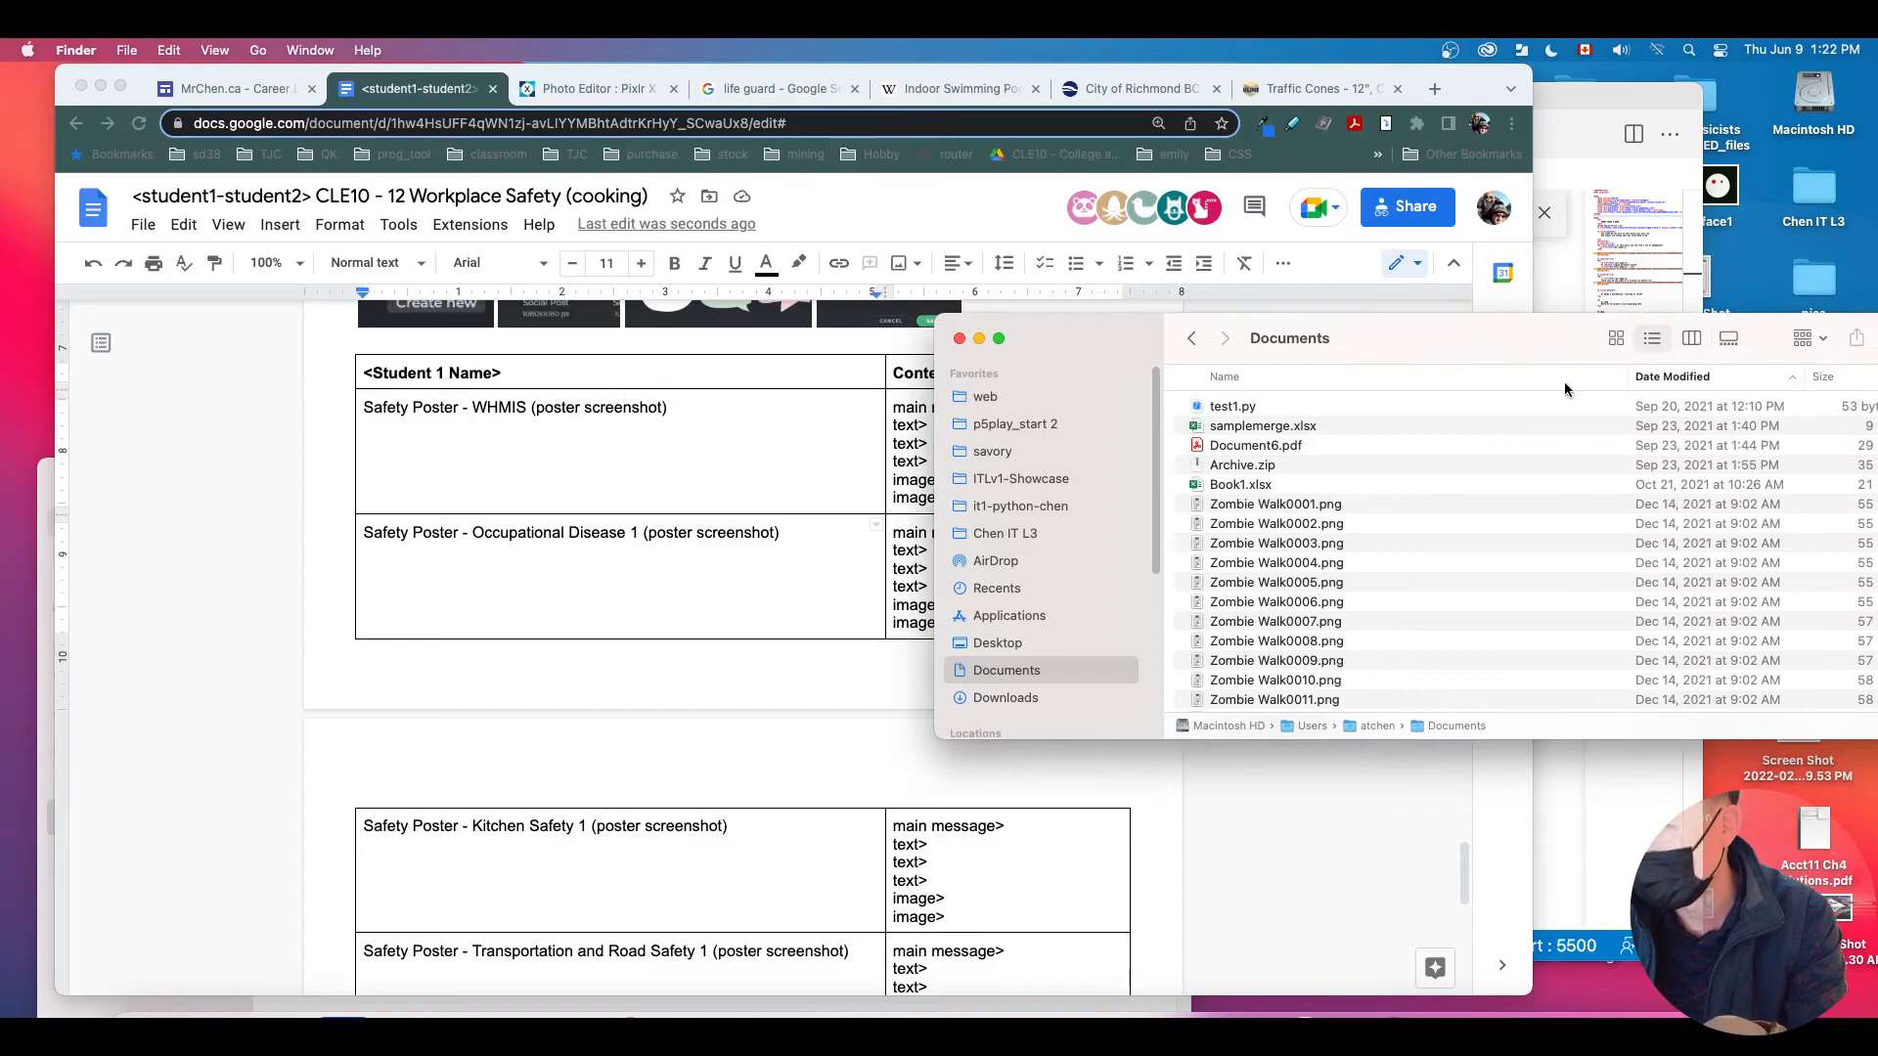
click(1695, 382)
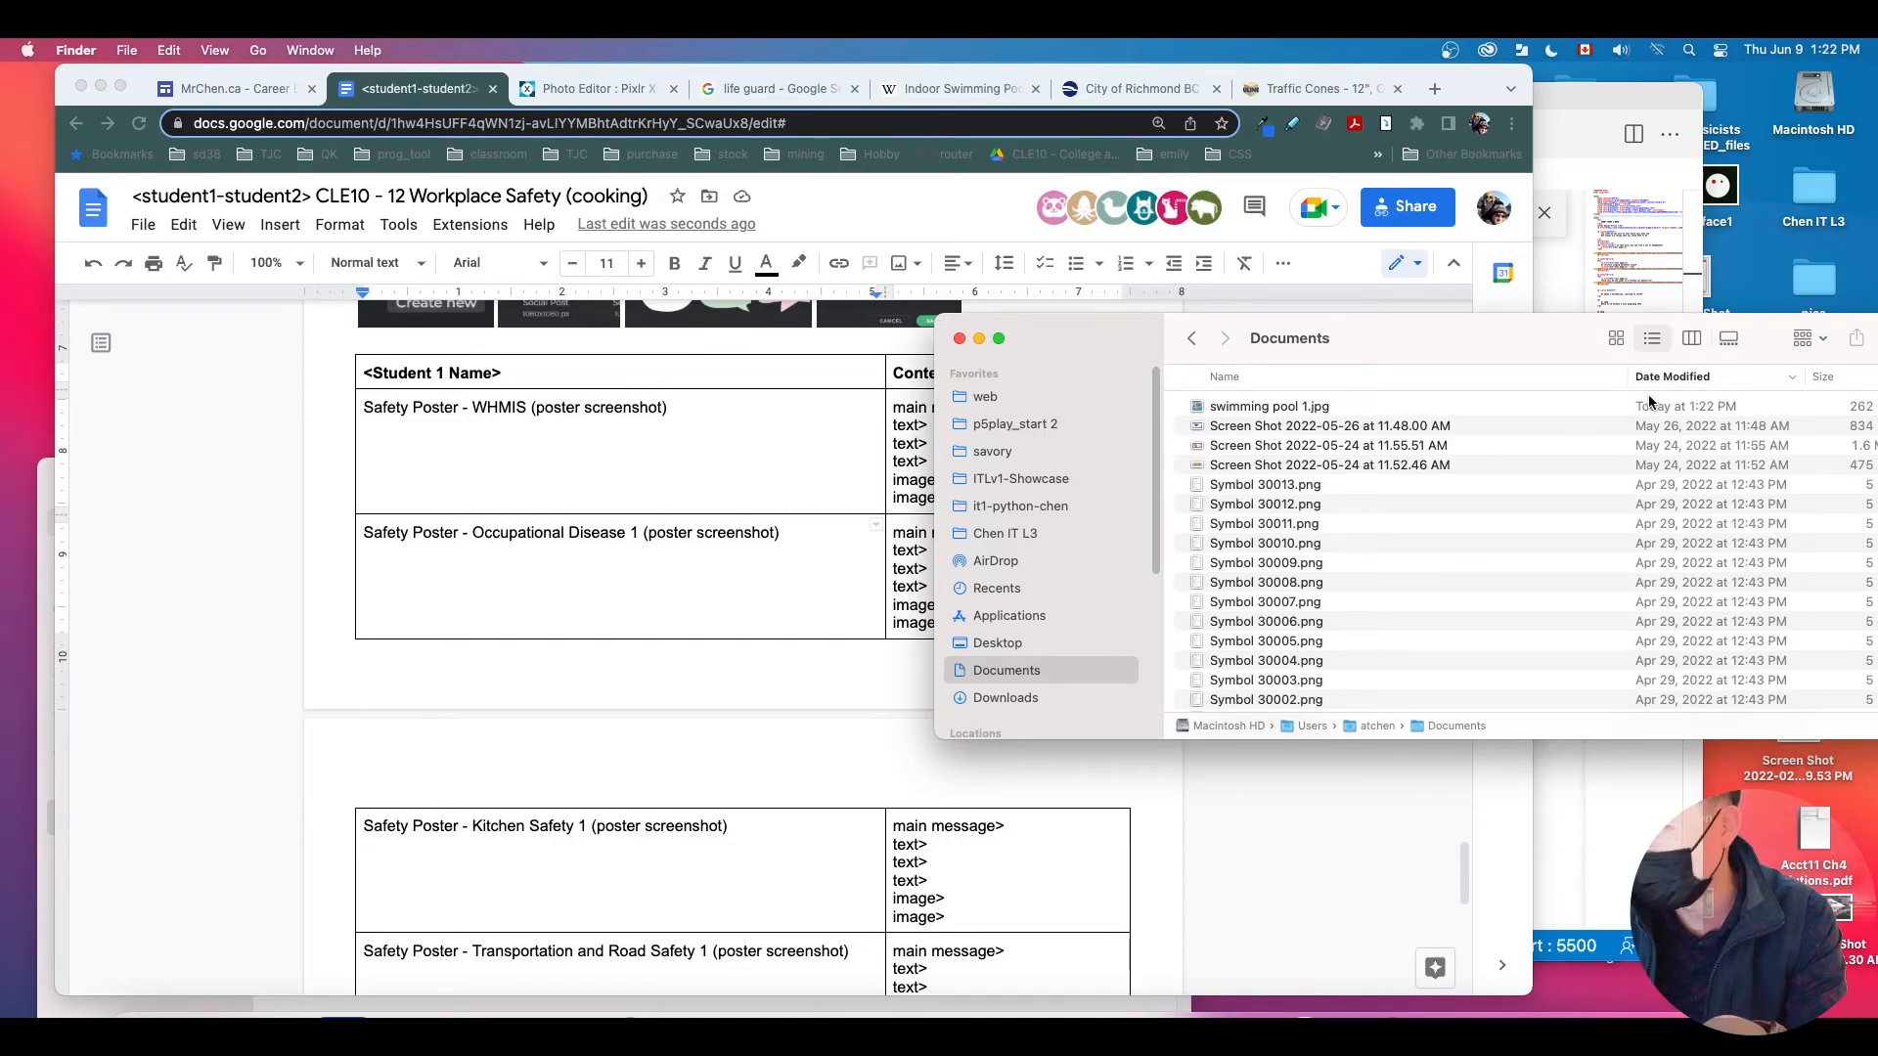
drag(1400, 356, 1777, 343)
drag(1653, 396, 432, 599)
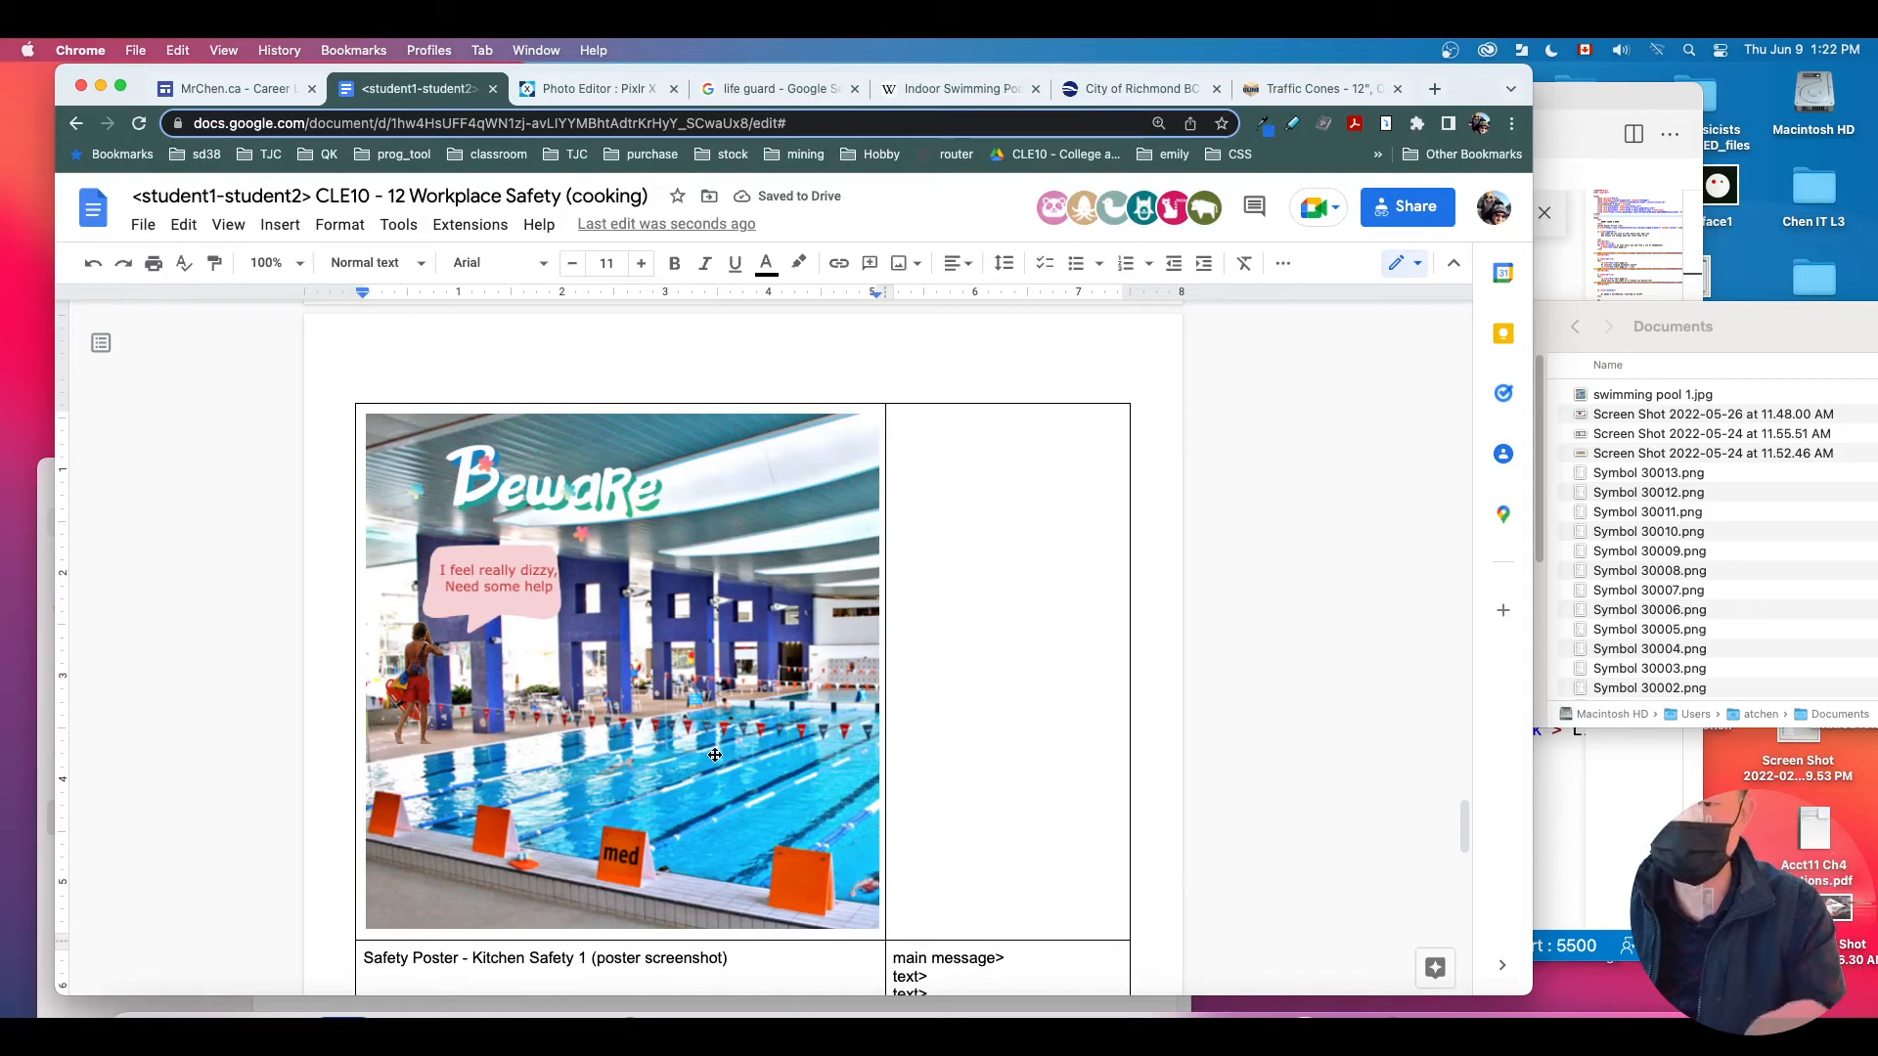
Step: Scale the inserted poster image down proportionally so it is narrower than its table cell
scroll(941, 669, up, 5)
scroll(941, 669, down, 2)
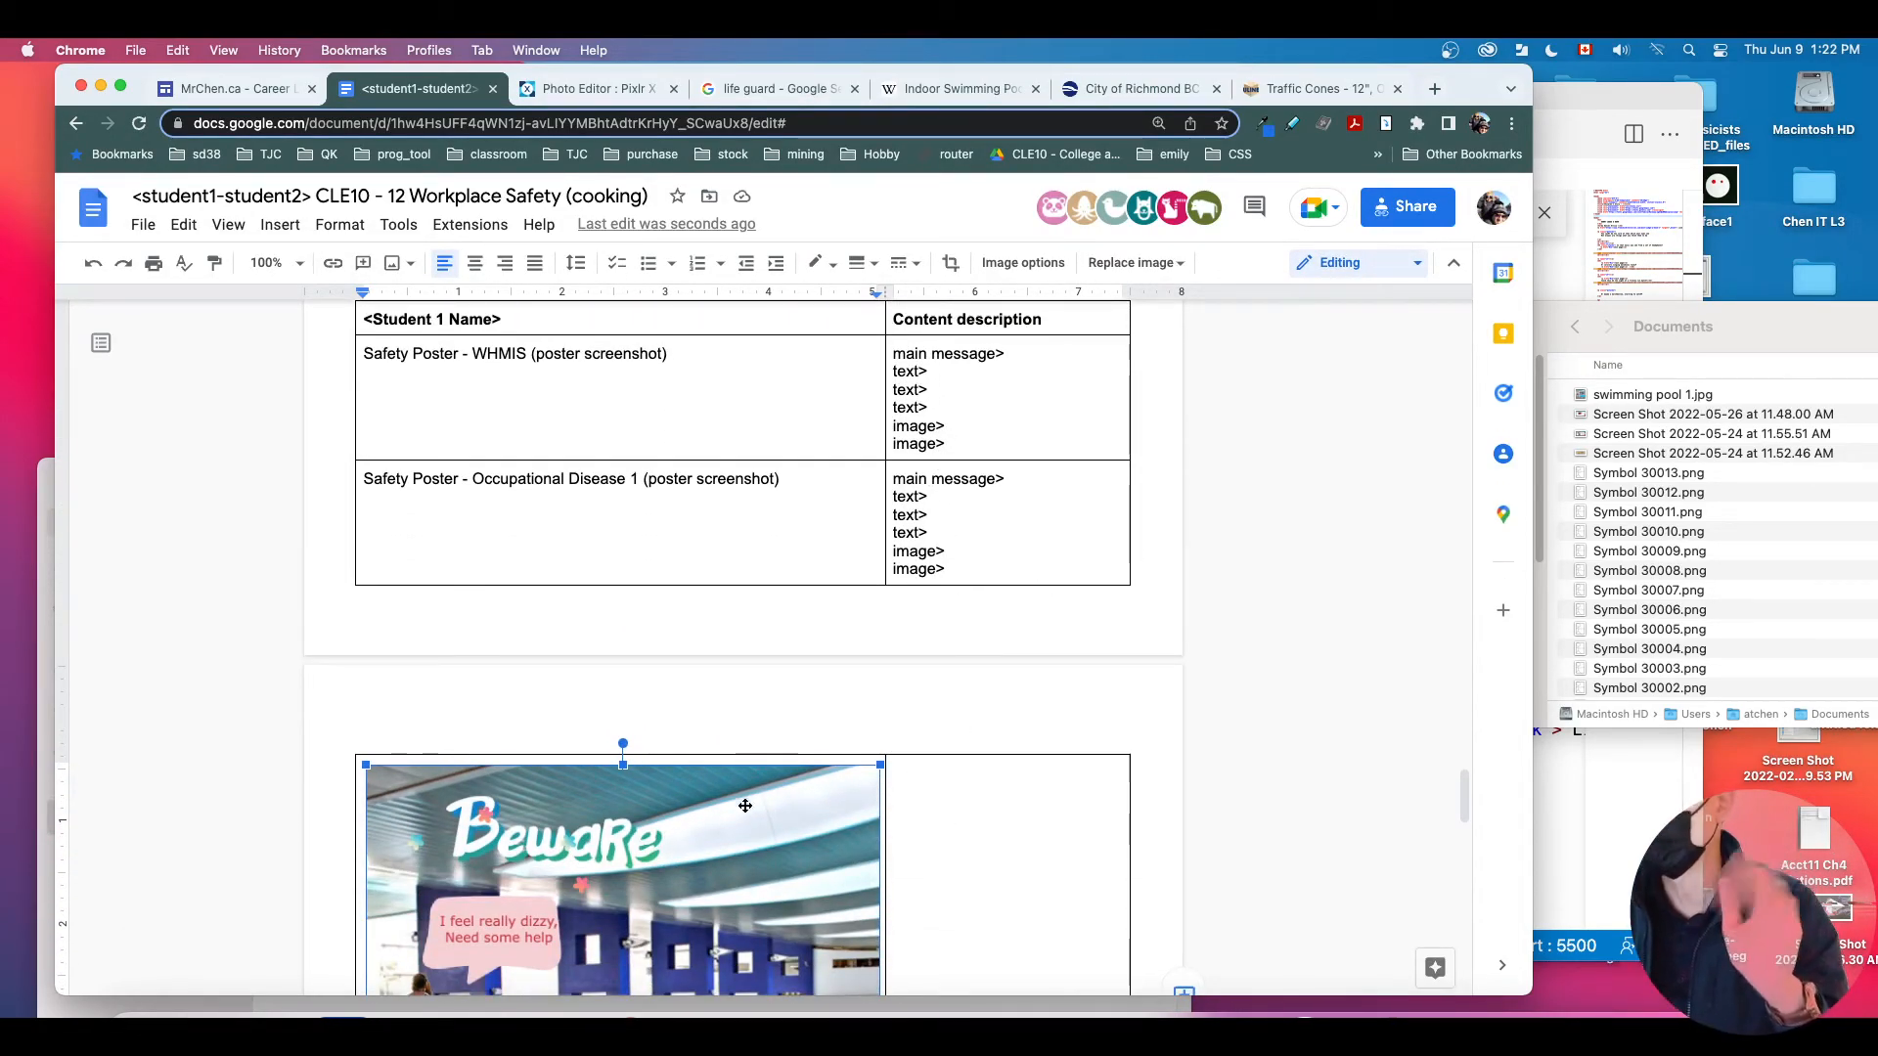
scroll(939, 764, down, 4)
drag(881, 880, 812, 812)
click(825, 700)
click(723, 706)
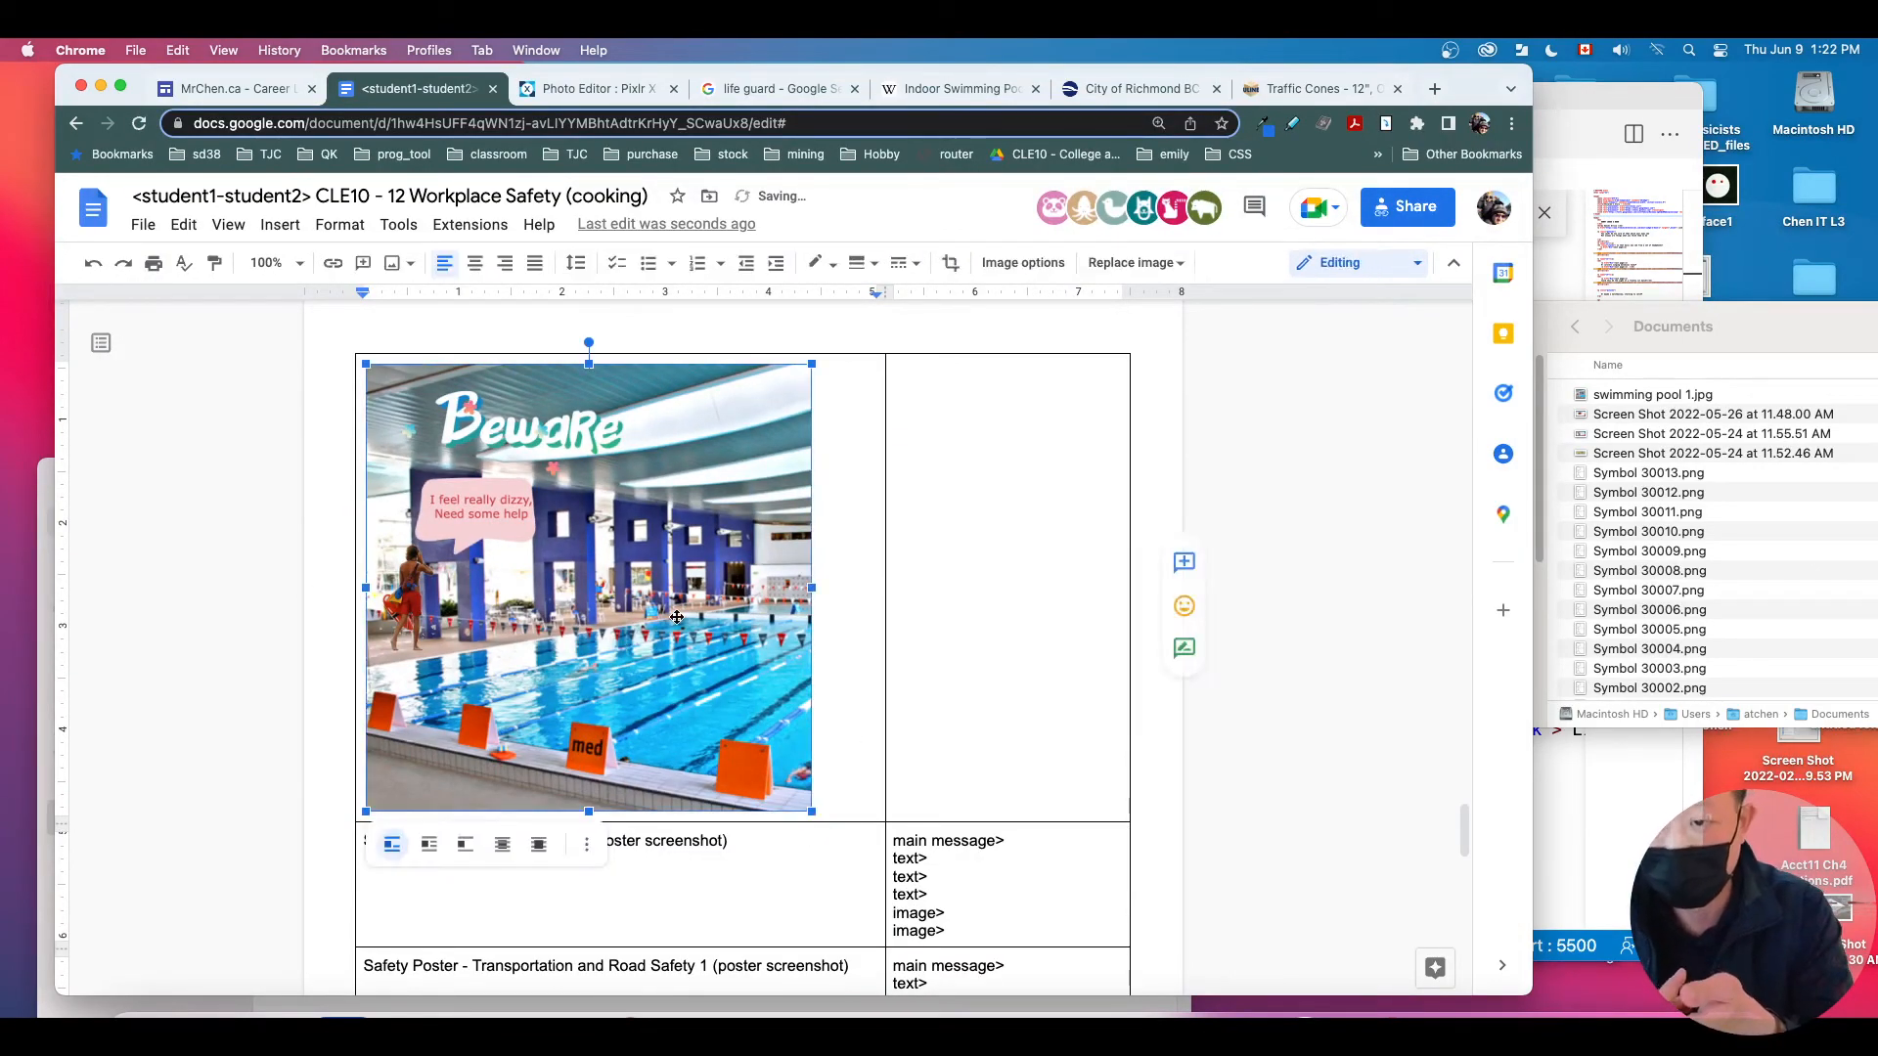
Step: Switch back to Pixlr, dismiss the advertisement, and add a text near the poster's bottom edge reading "By" followed by the author's first name
click(545, 91)
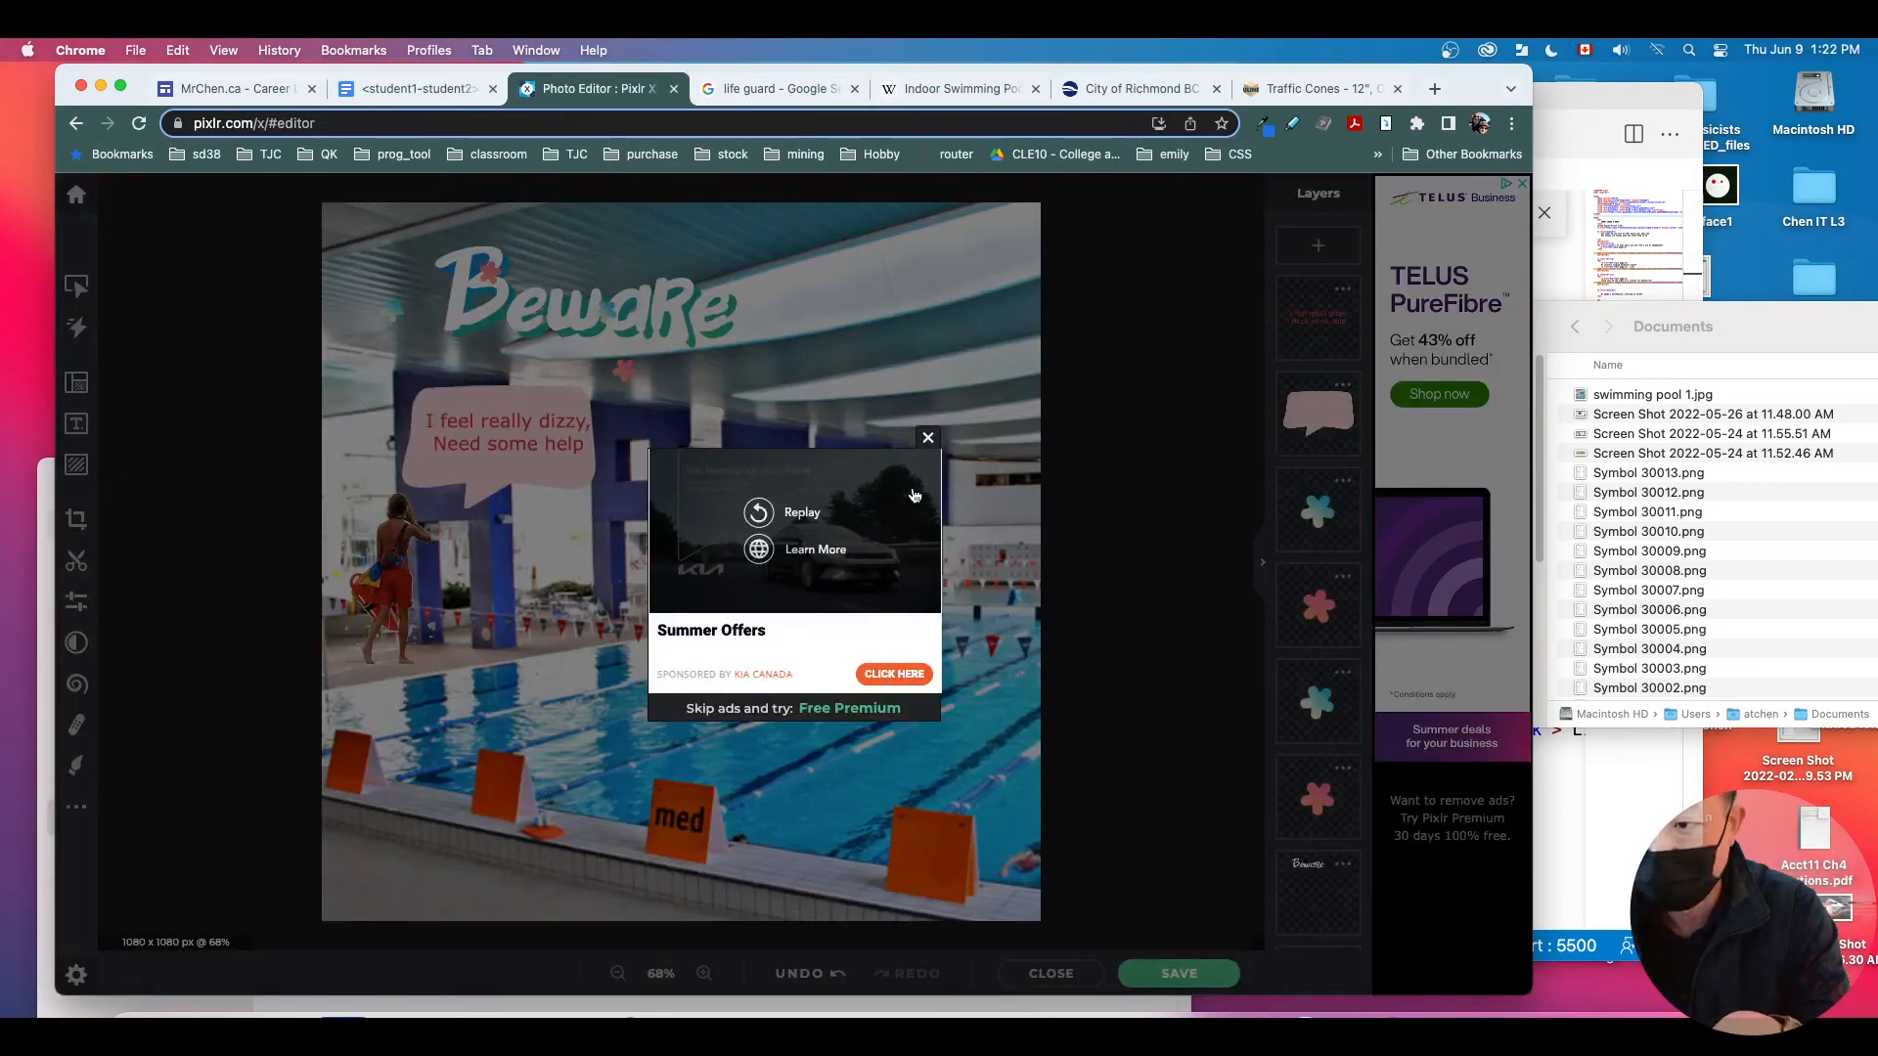
click(928, 439)
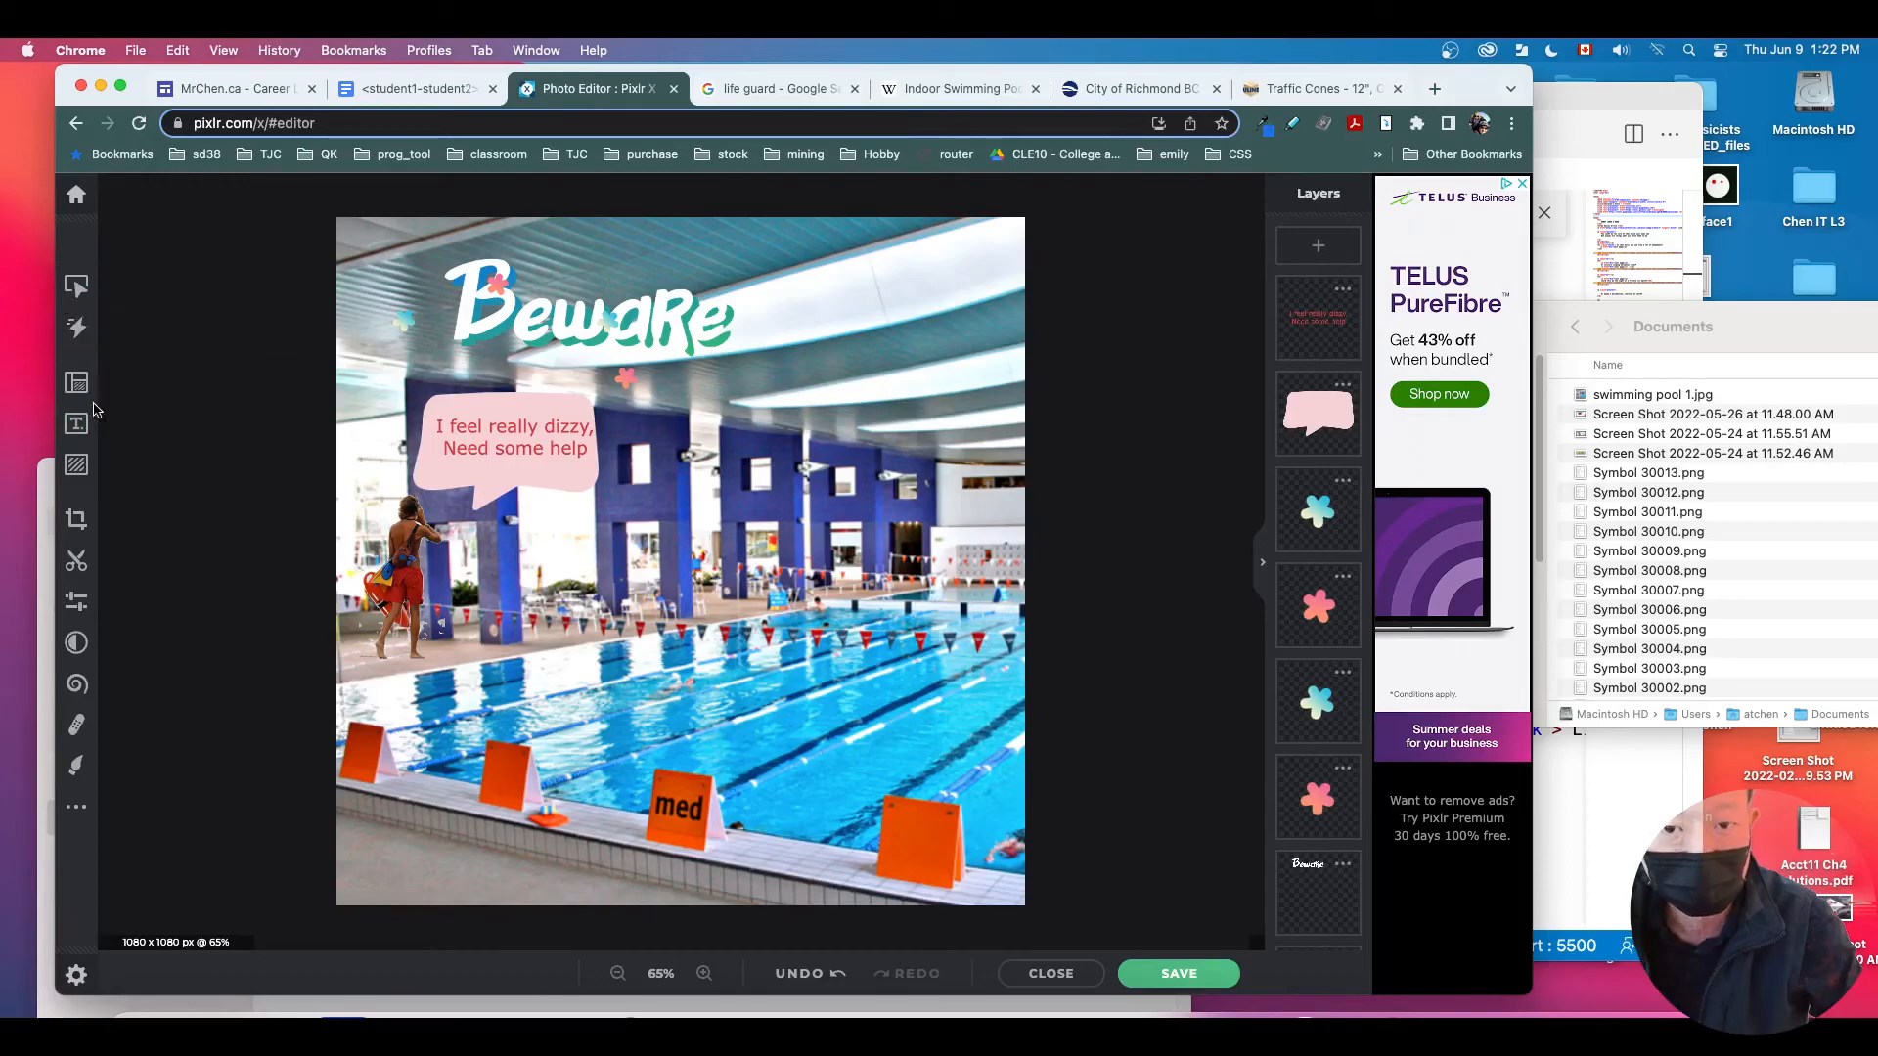
click(76, 424)
click(204, 272)
drag(741, 524, 899, 892)
double_click(978, 869)
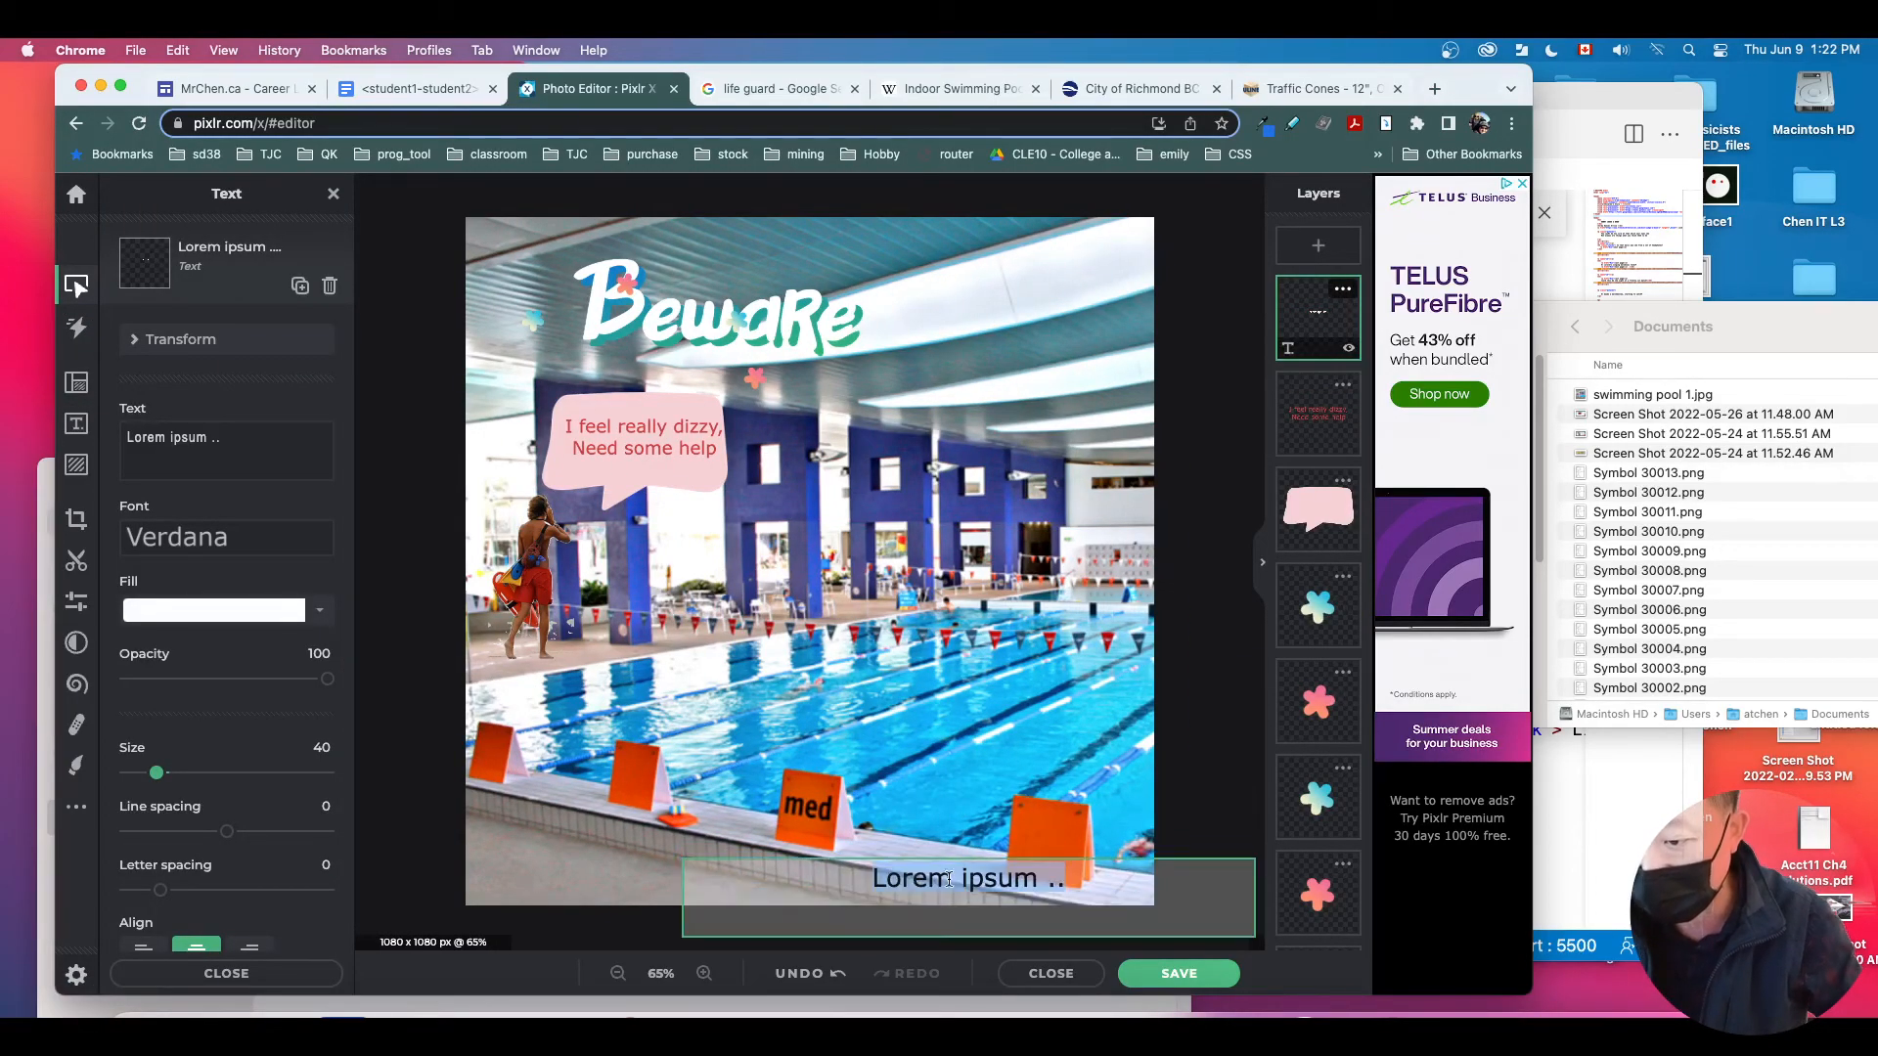
text(By)
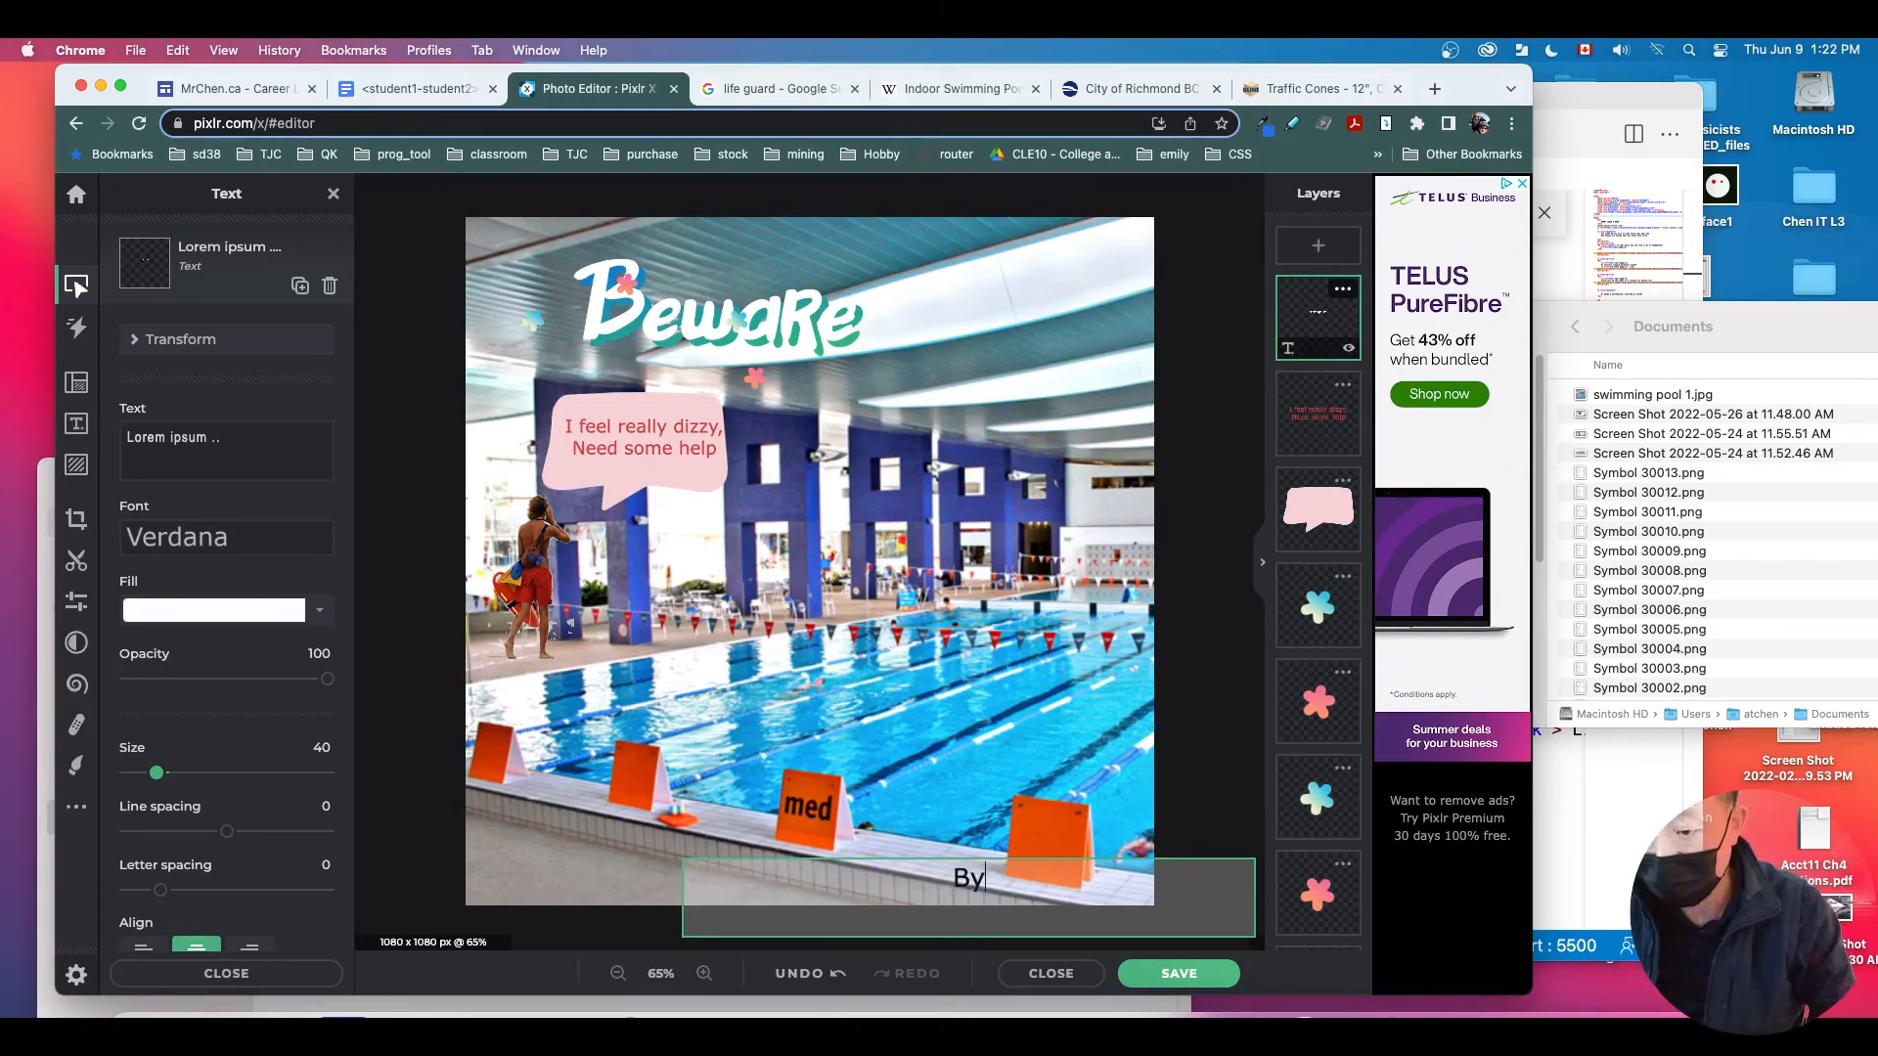
text( Charles)
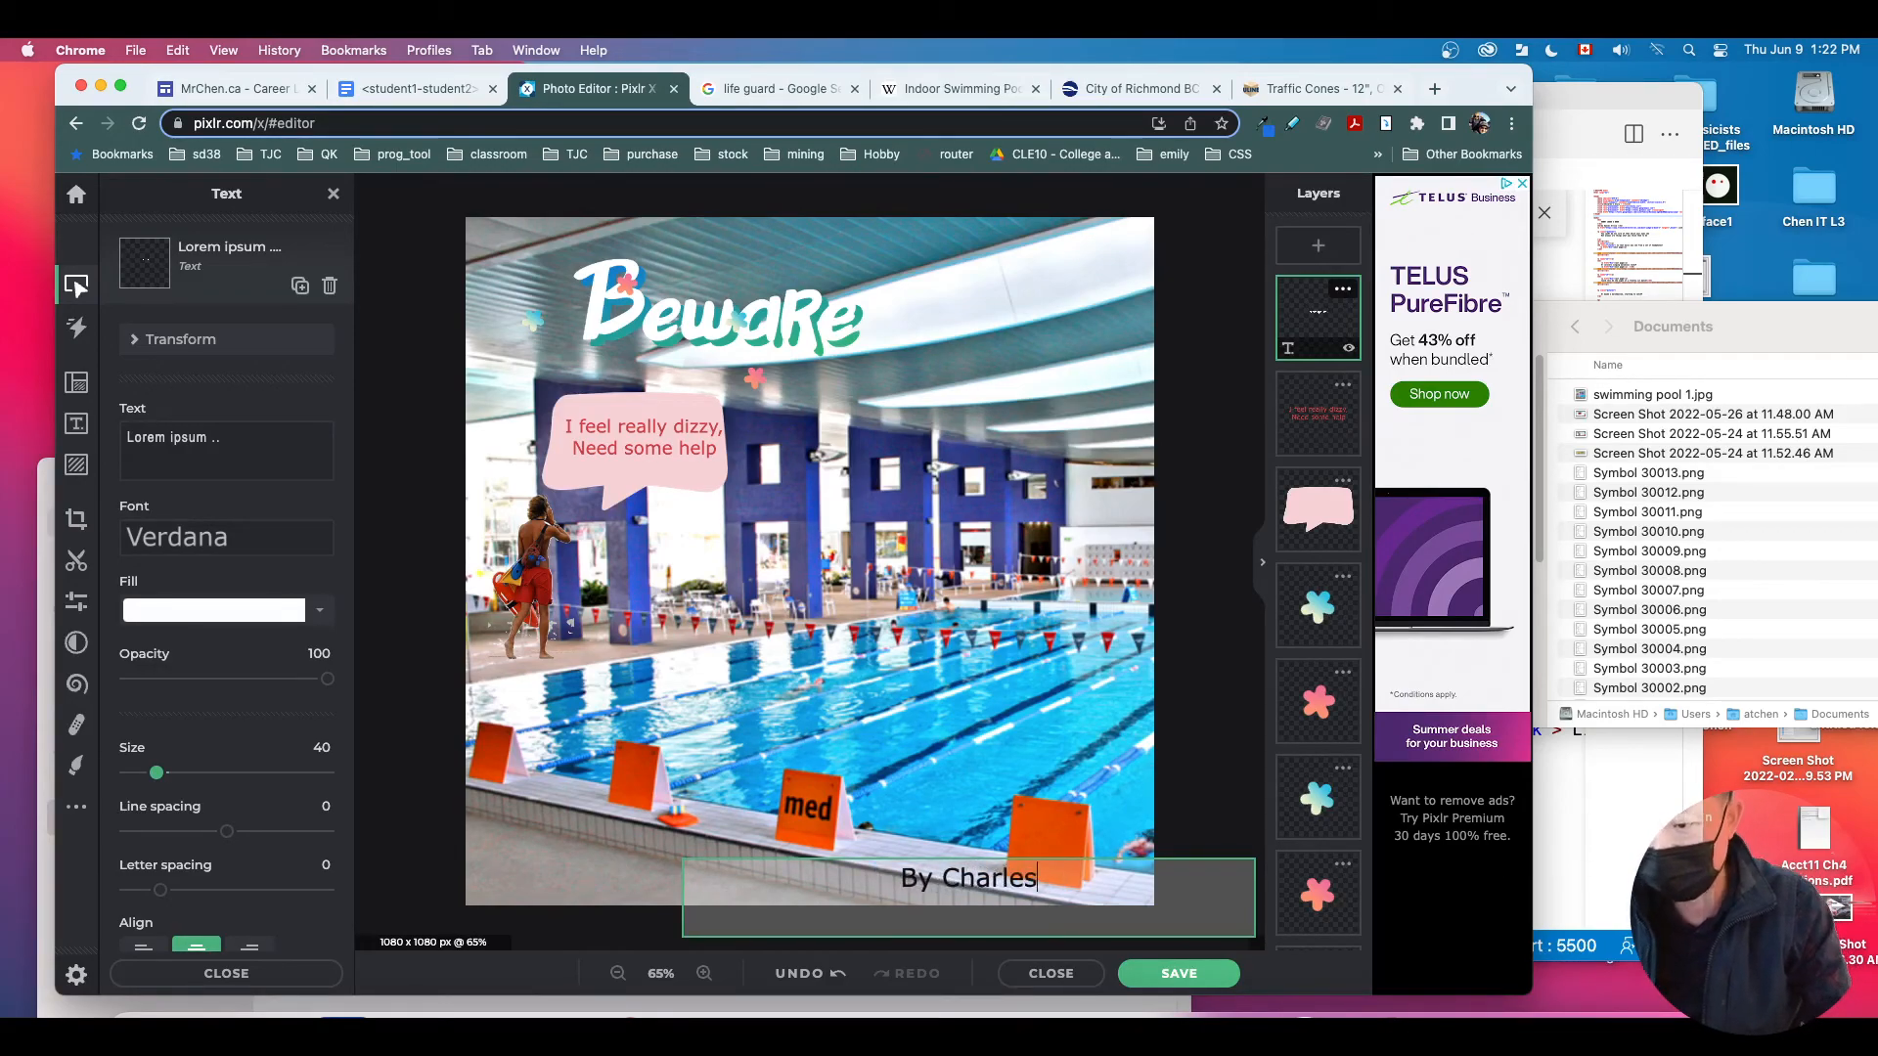
click(1021, 892)
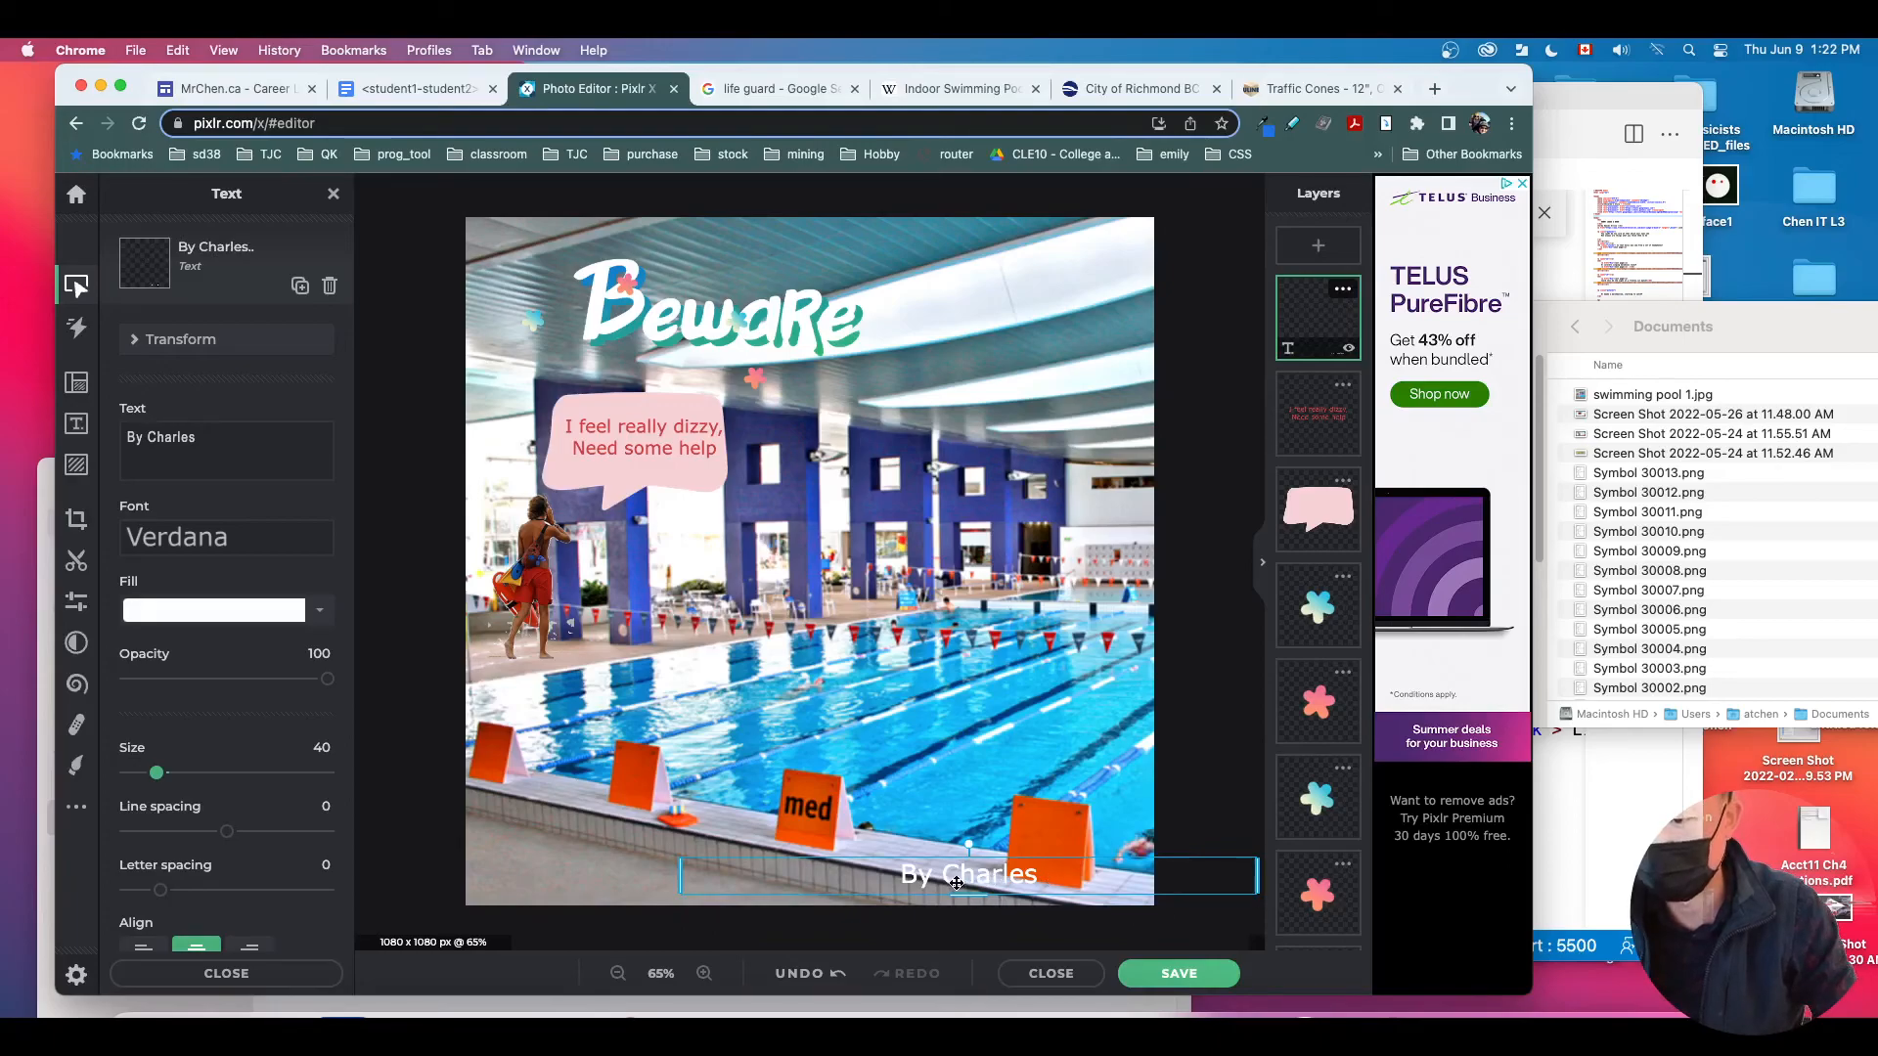
Step: Set the author credit's fill colour to red and move it to the poster's bottom-left corner
click(238, 611)
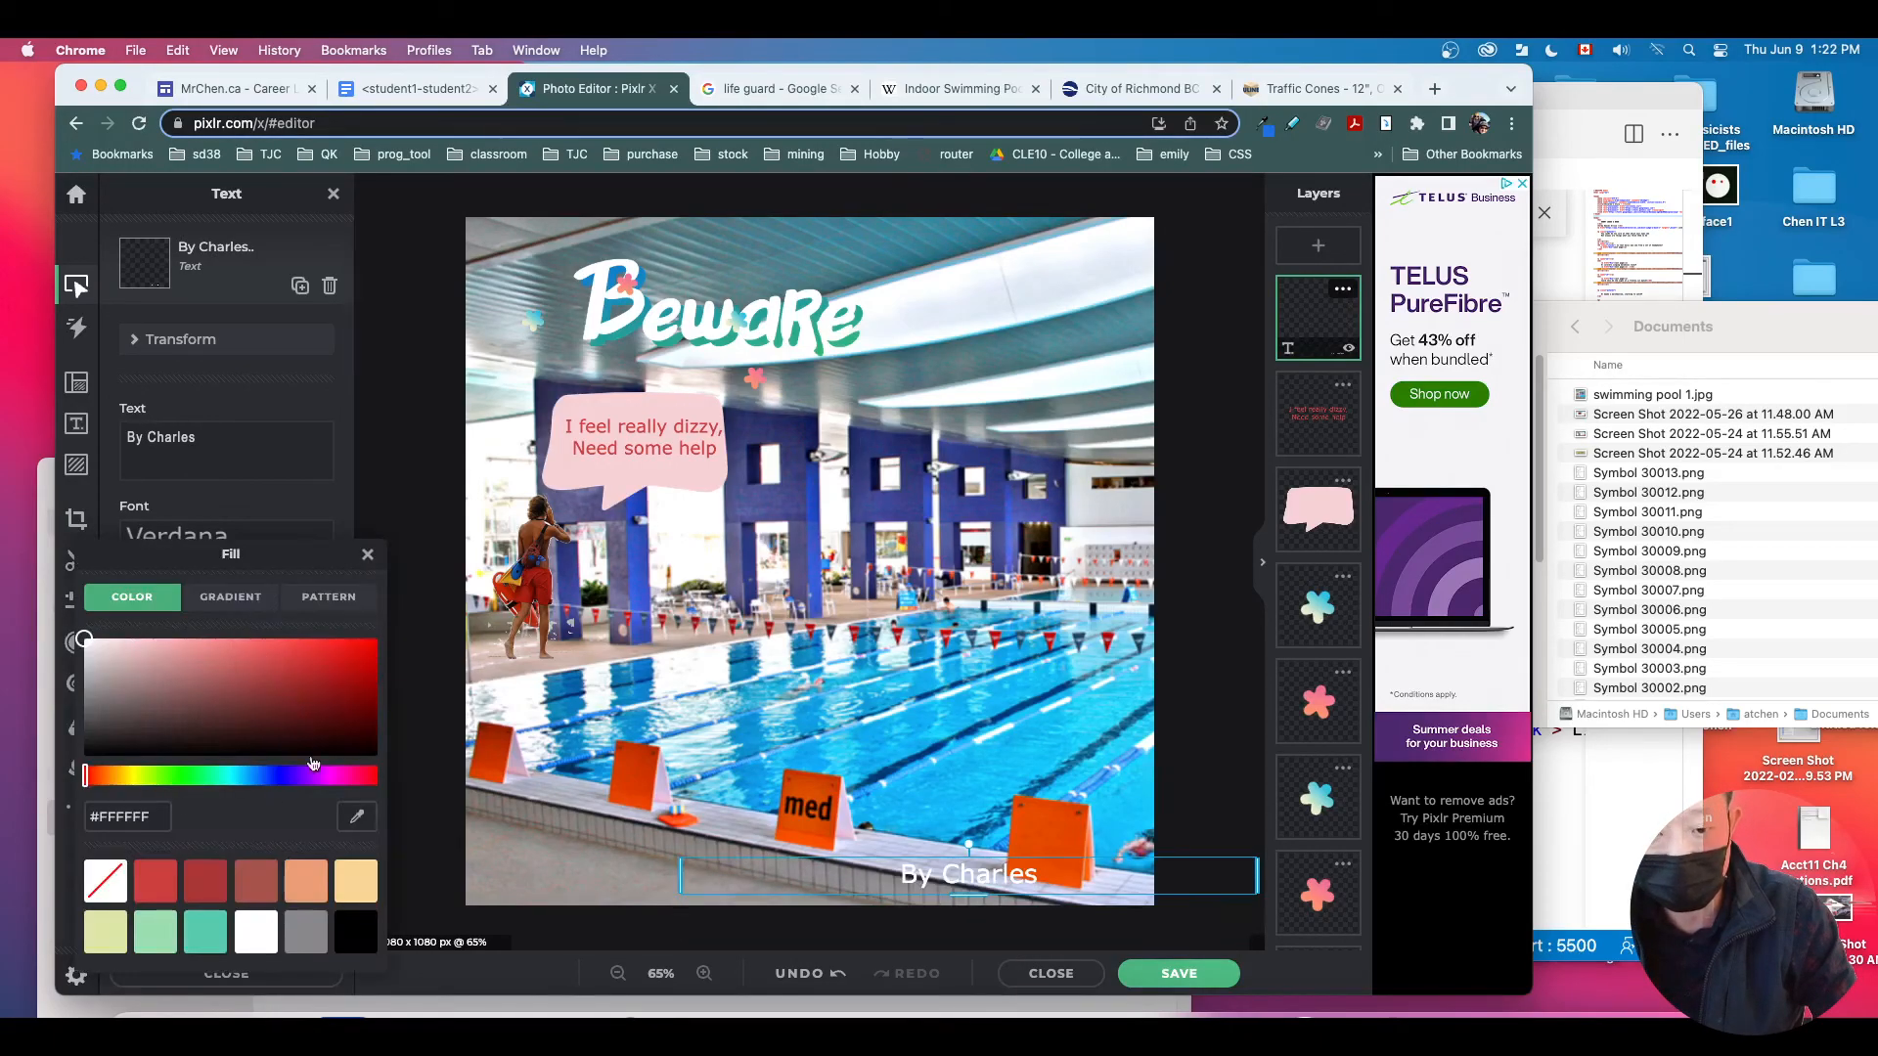
click(360, 661)
click(605, 891)
click(947, 806)
drag(944, 880, 527, 883)
click(811, 801)
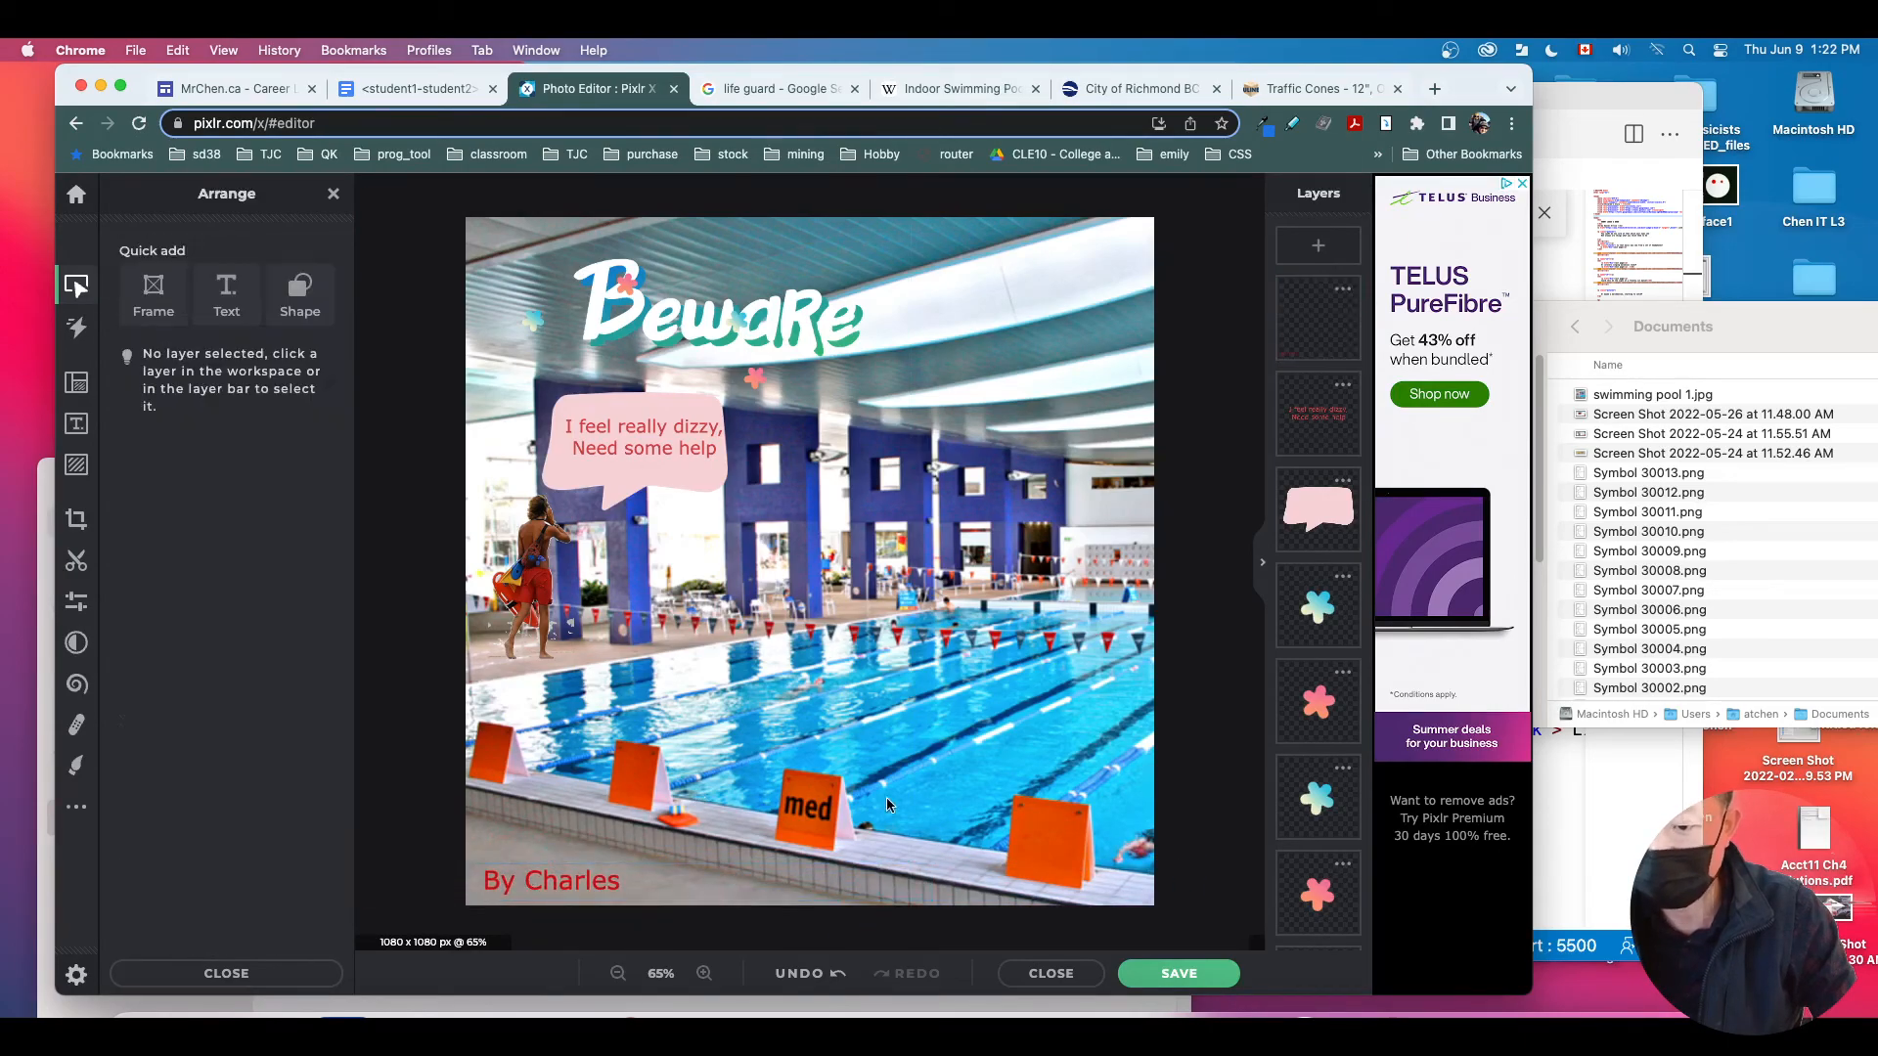
Step: Replace the first name in the author credit with the surname, set its size to 28 and adjust its position in the corner
double_click(551, 866)
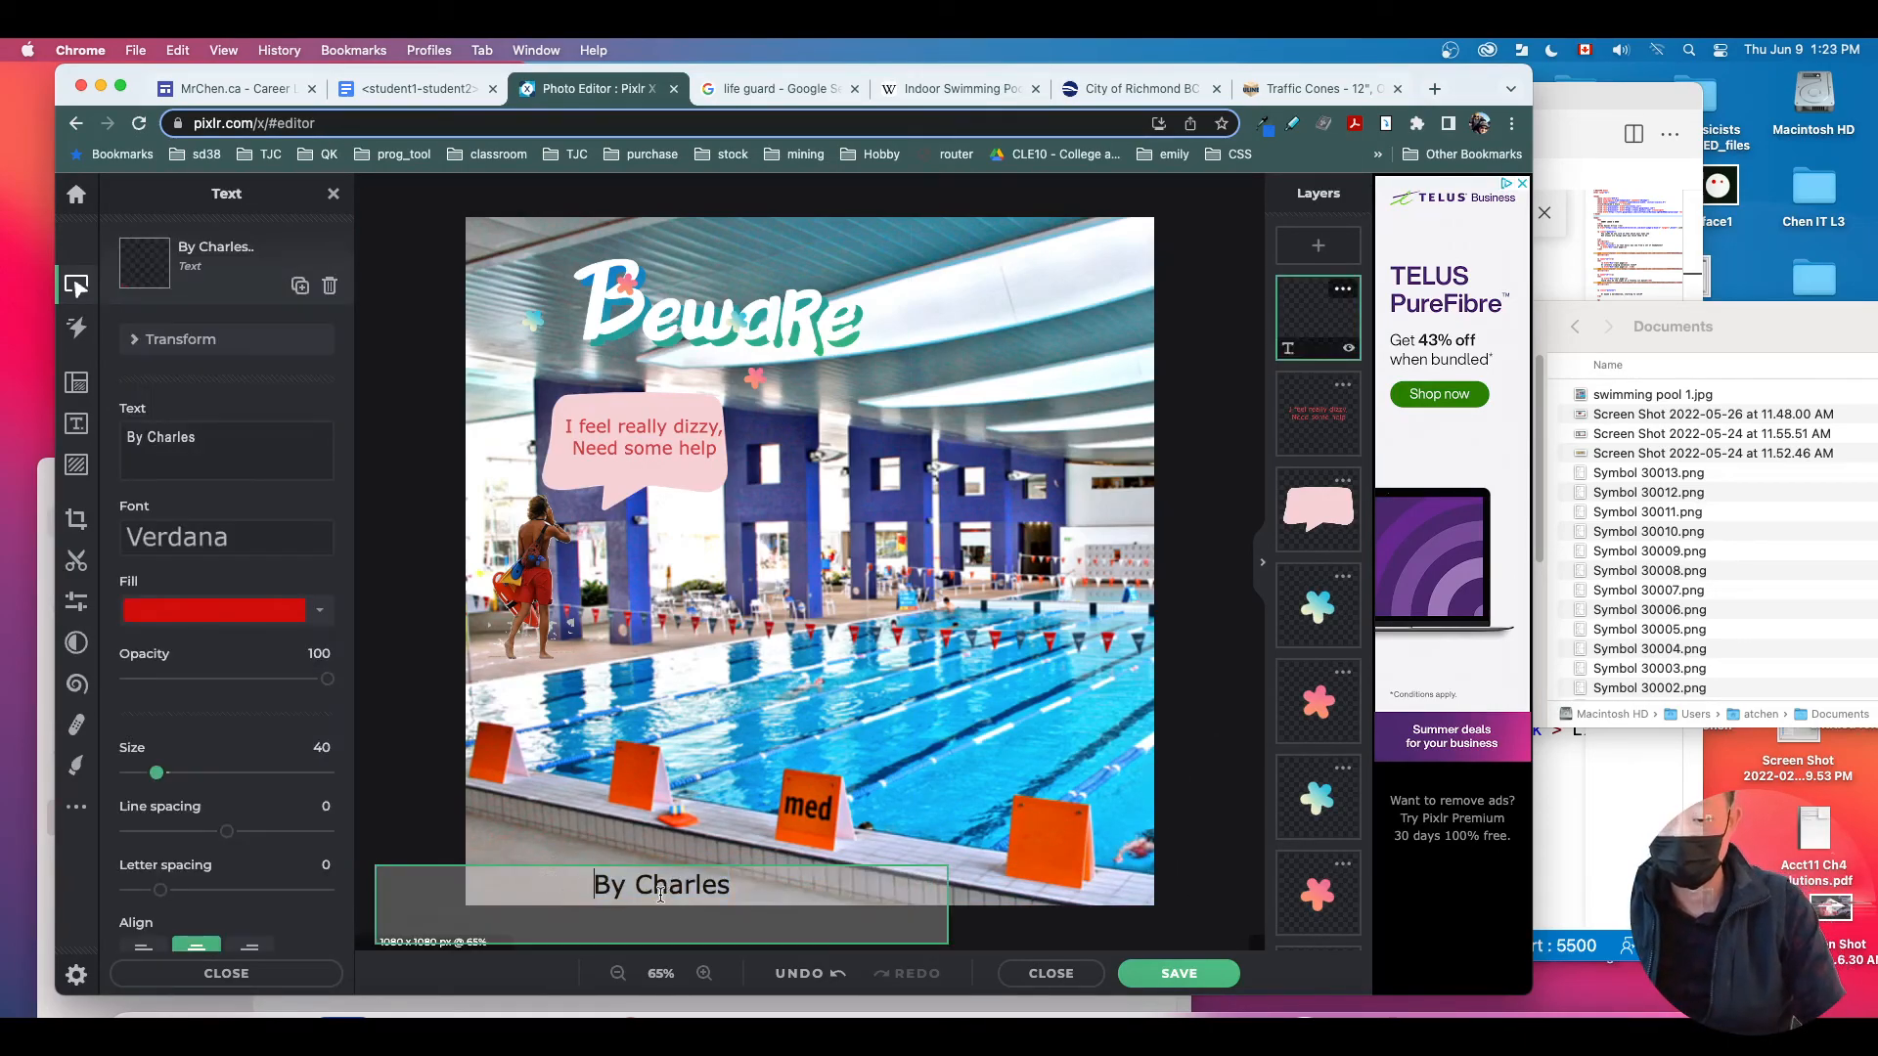
click(793, 895)
key(BackSpace)
key(BackSpace)
key(BackSpace)
key(BackSpace)
key(BackSpace)
key(BackSpace)
key(BackSpace)
text(Chen)
click(1126, 798)
drag(562, 902, 559, 893)
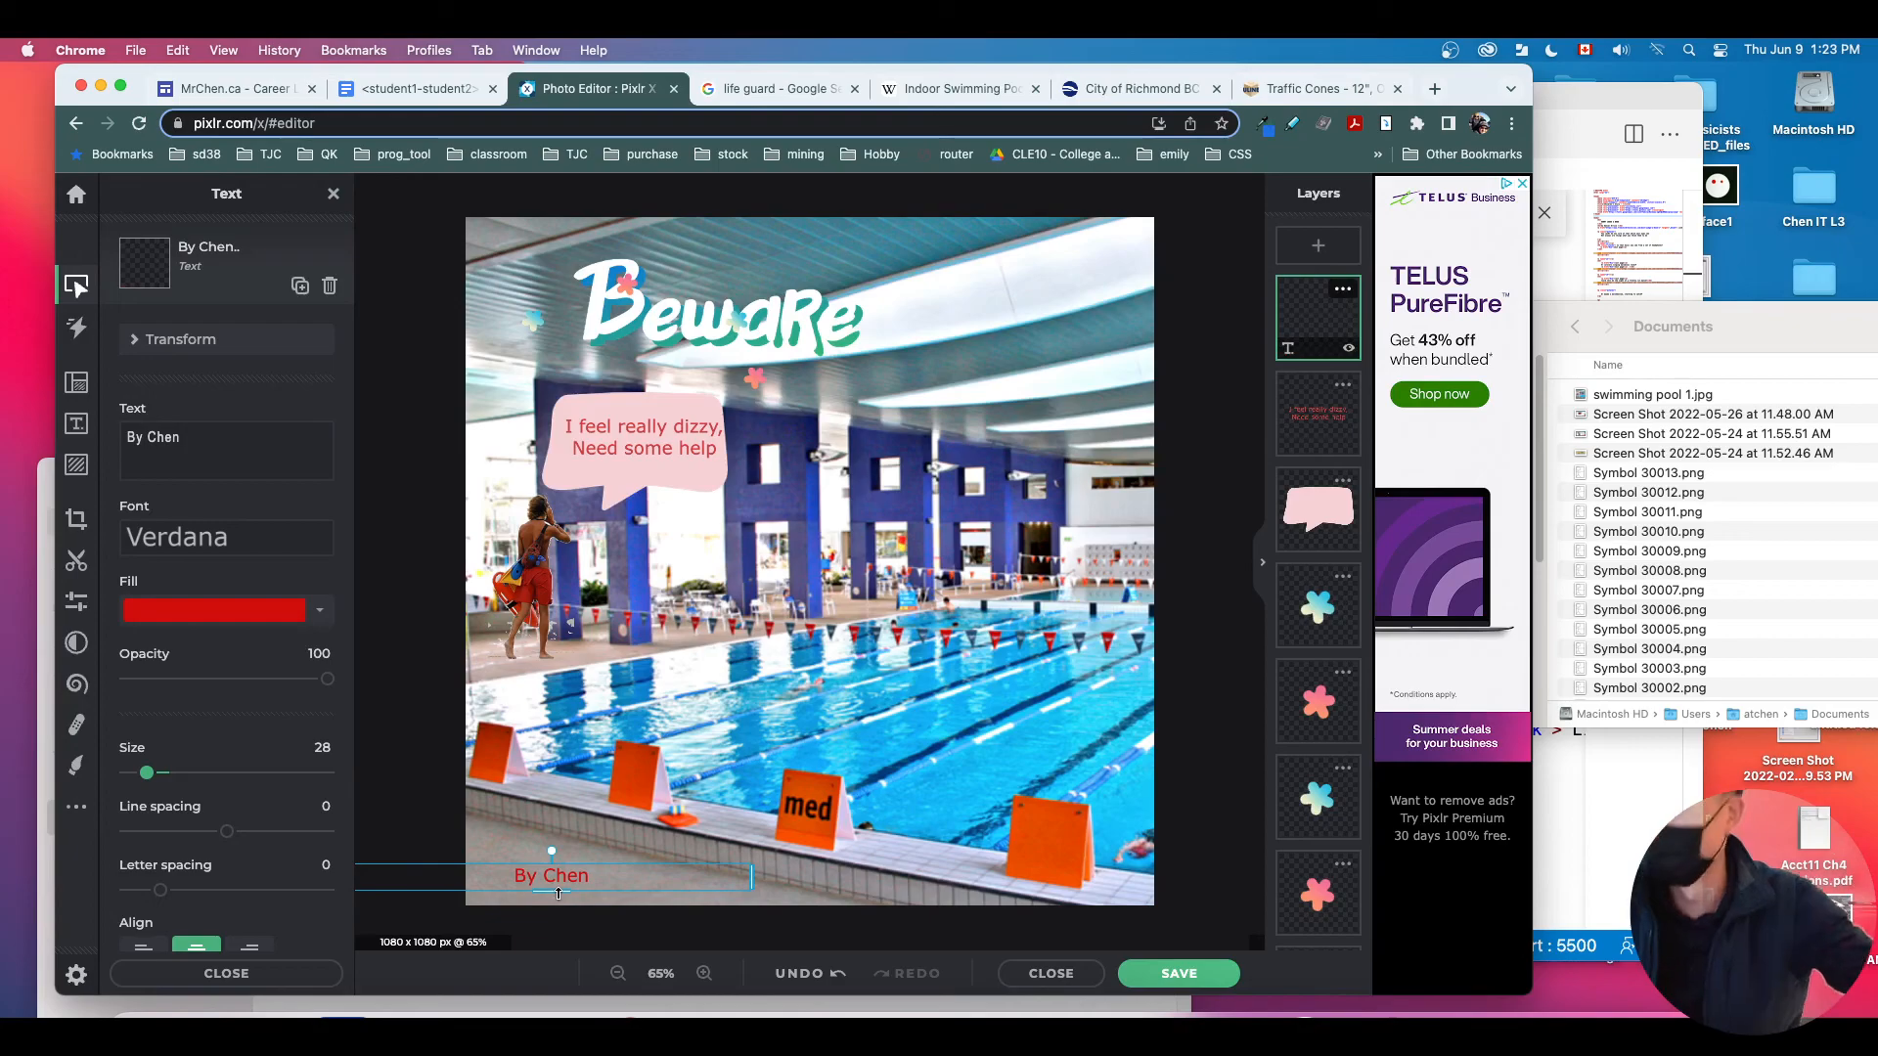
click(1207, 753)
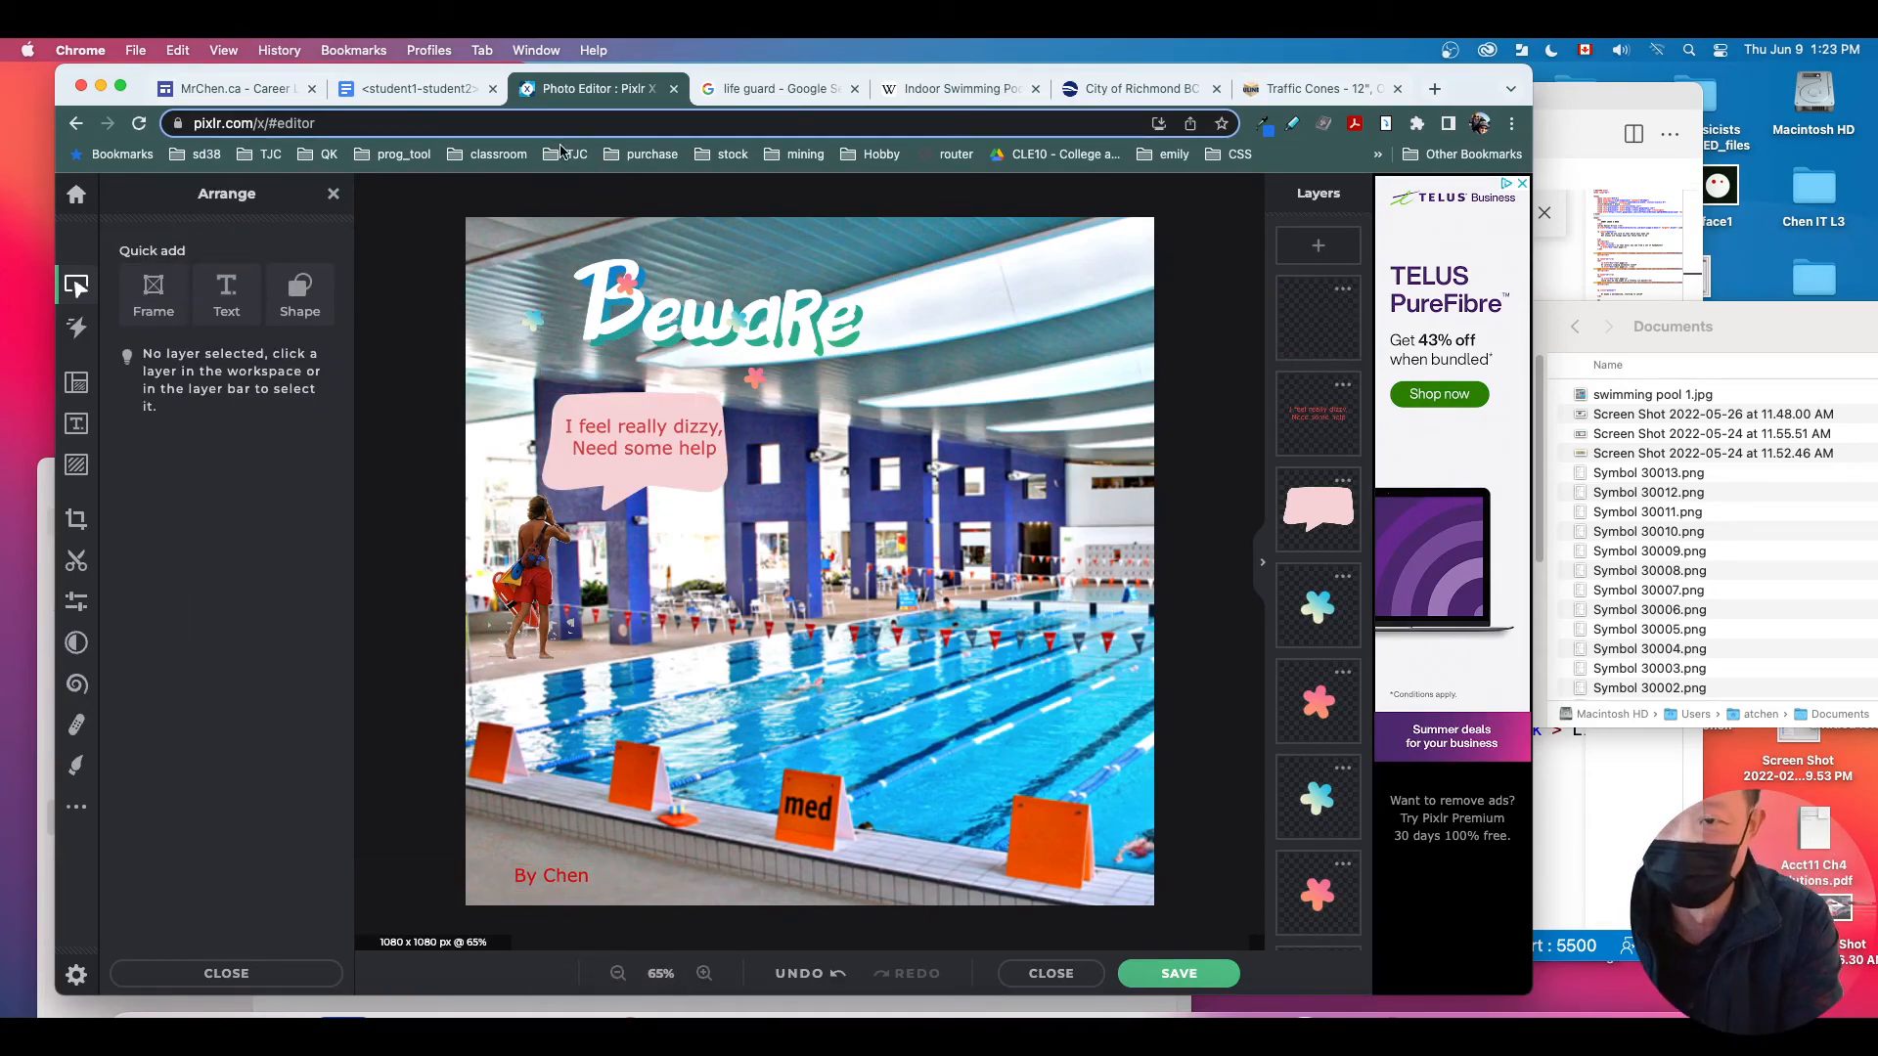
Step: Switch to the Google Docs document, slightly enlarge the inserted poster image and delete it from the table
click(430, 84)
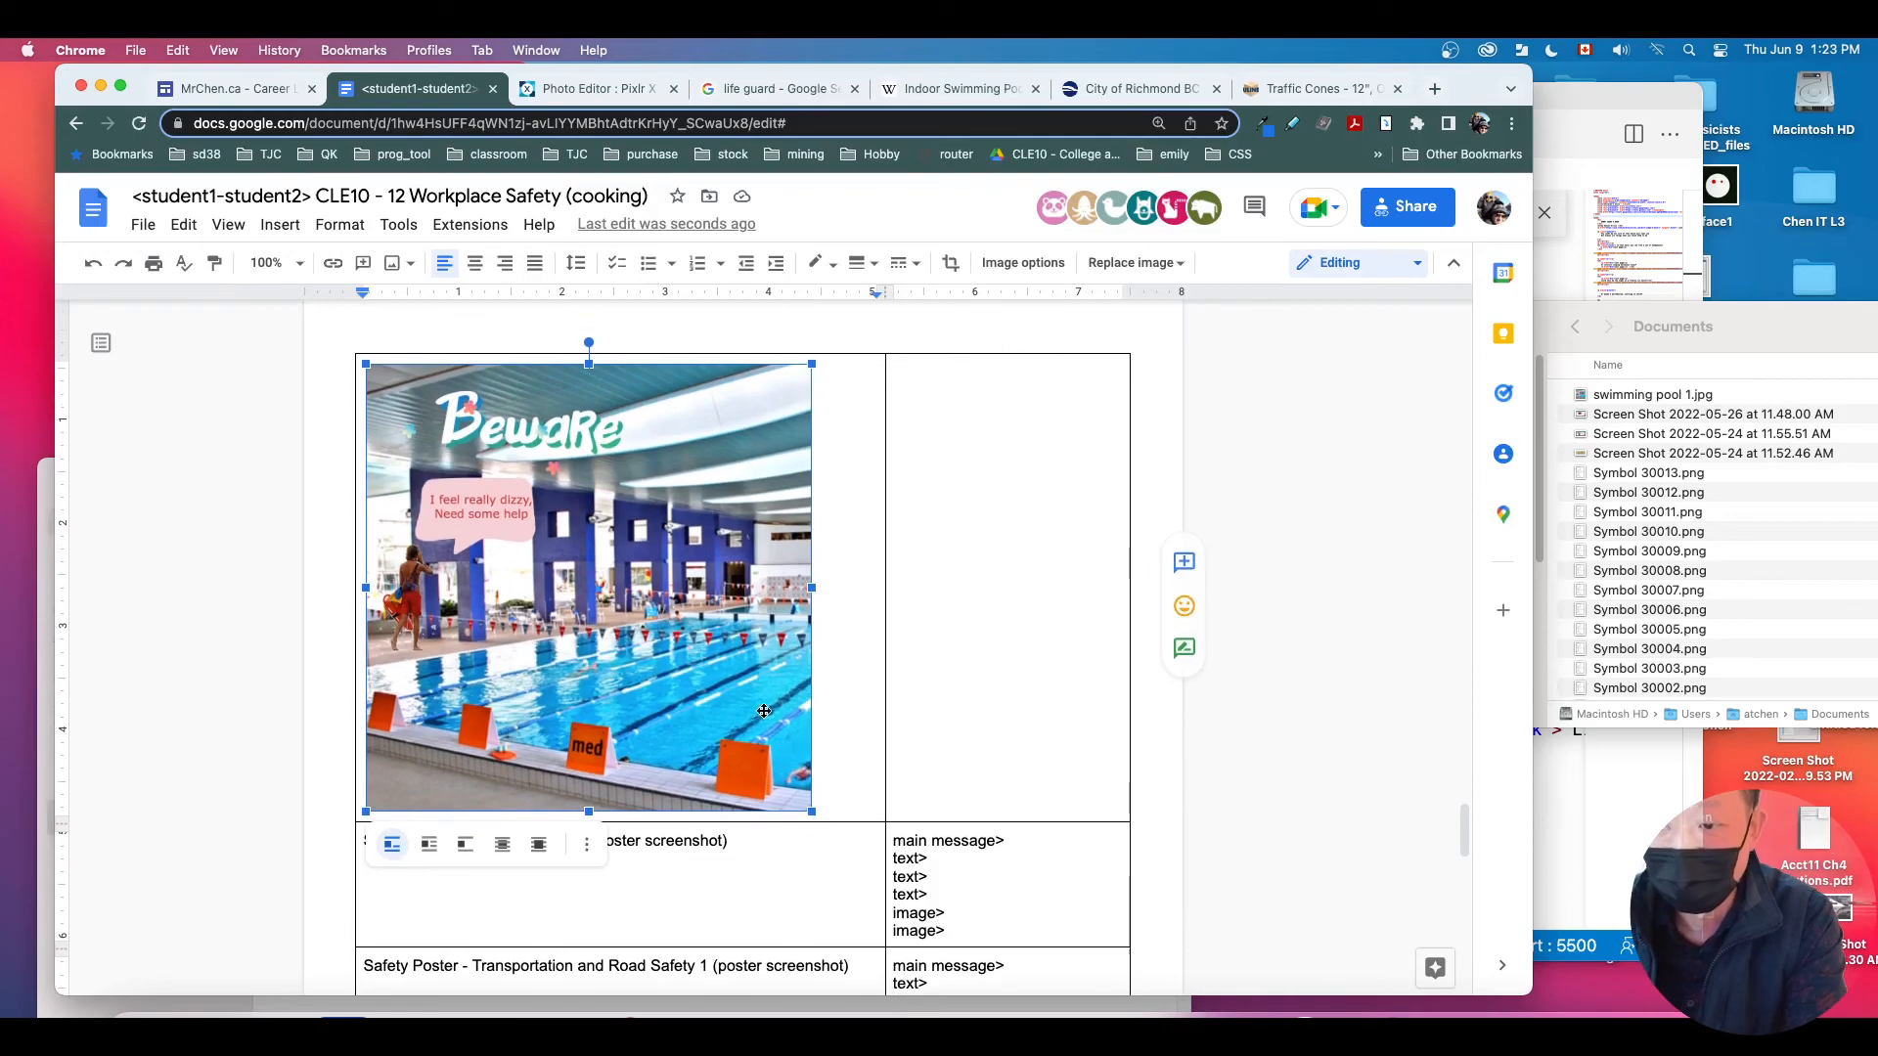
drag(812, 811, 828, 827)
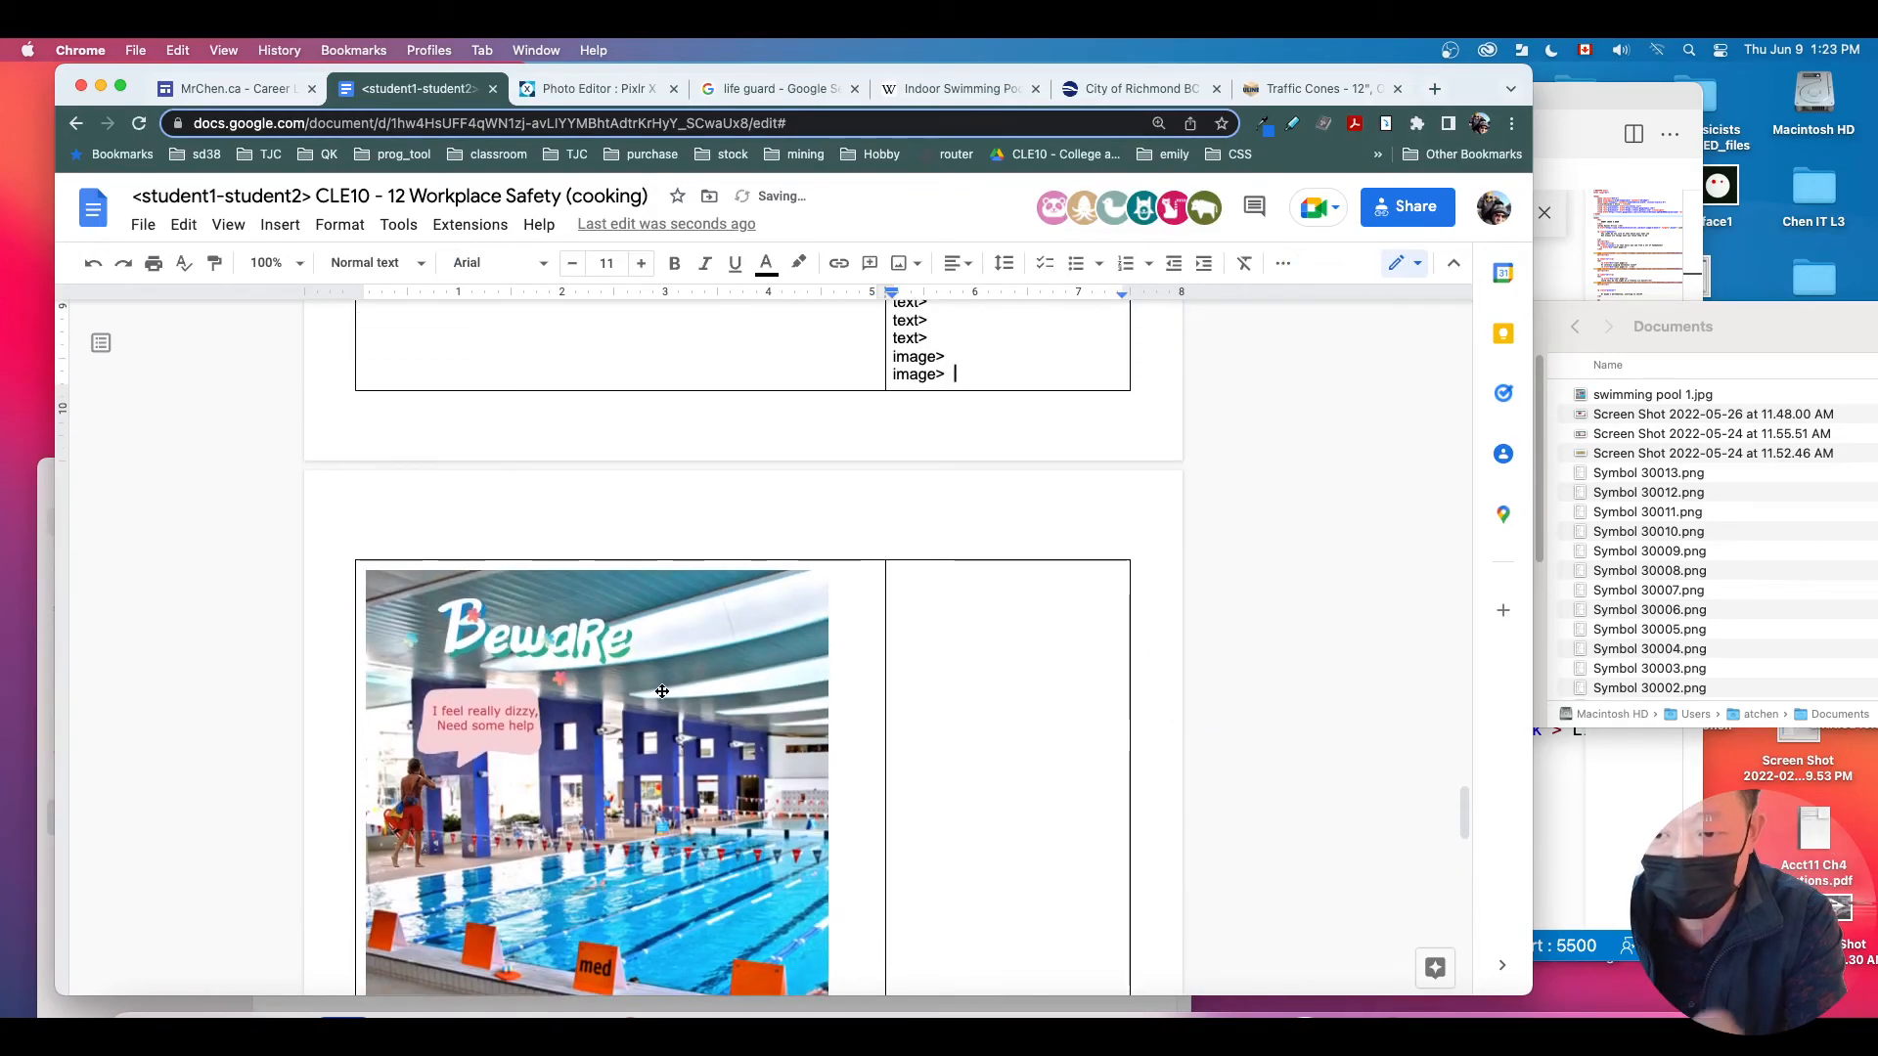
click(654, 774)
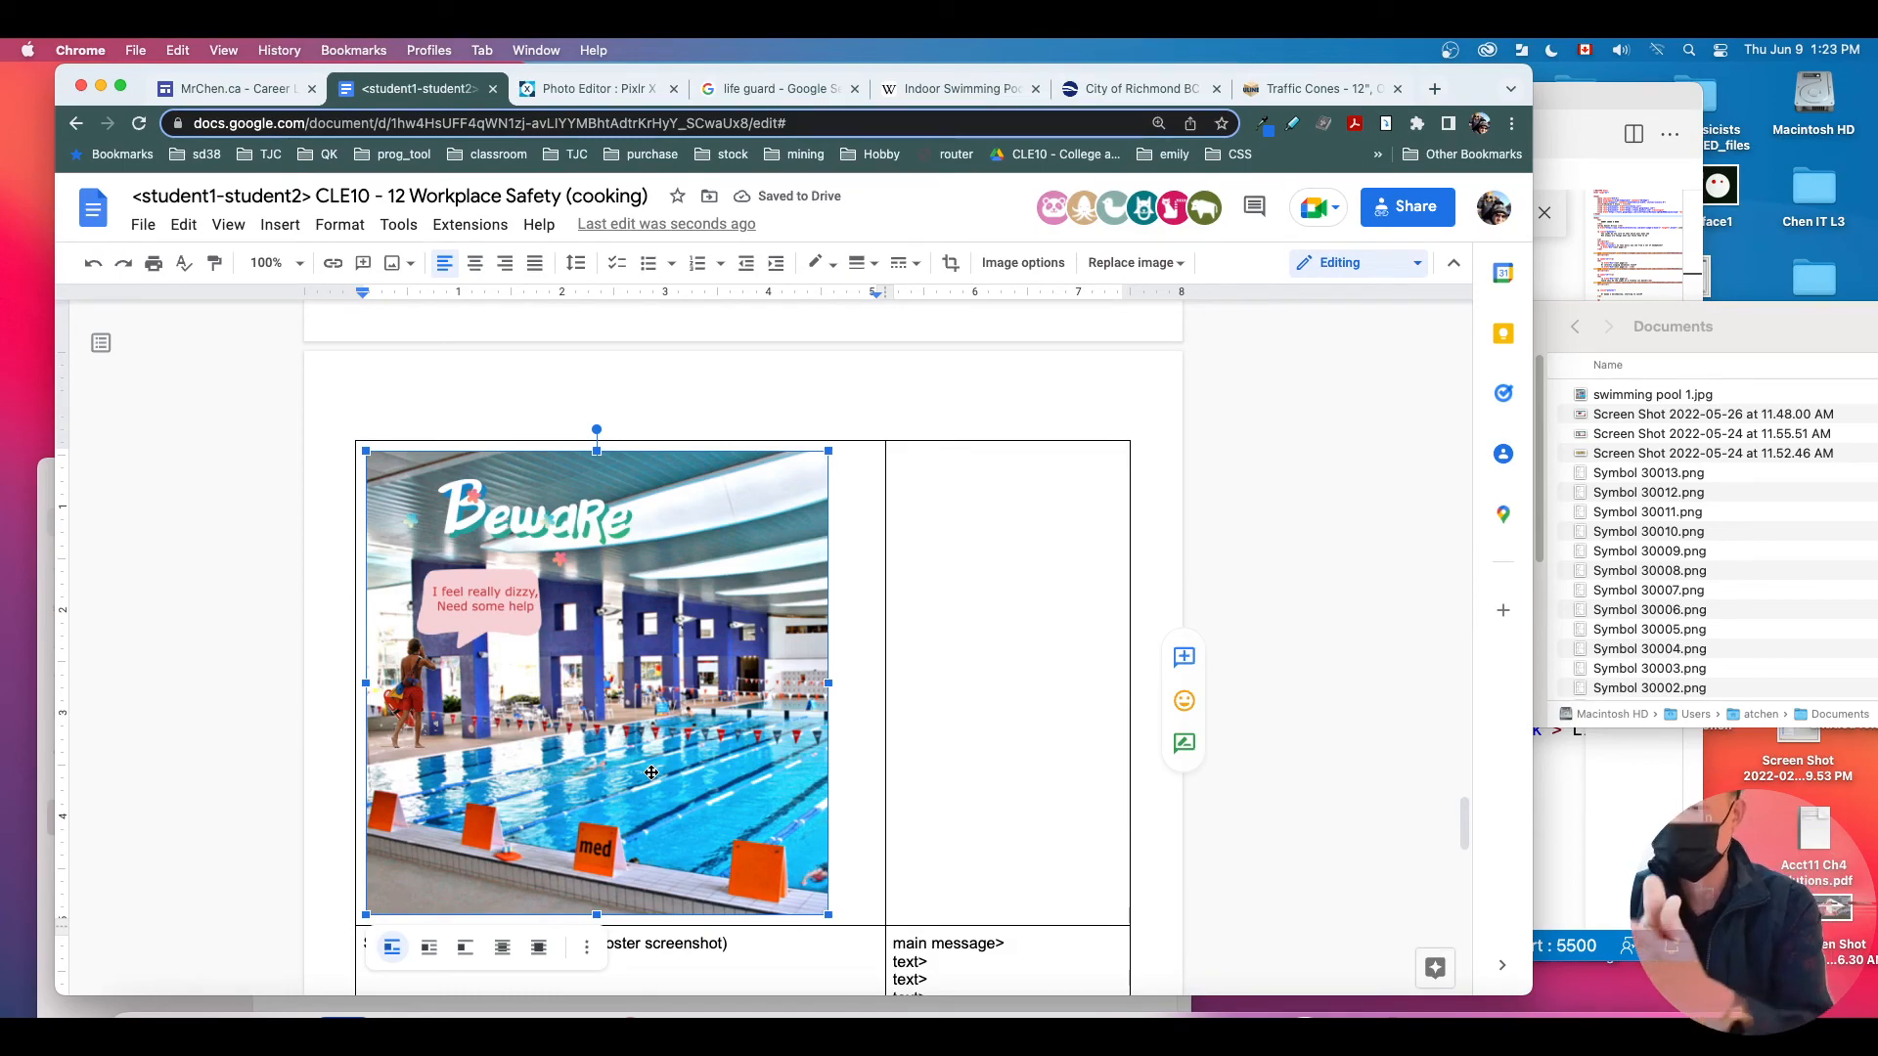
key(BackSpace)
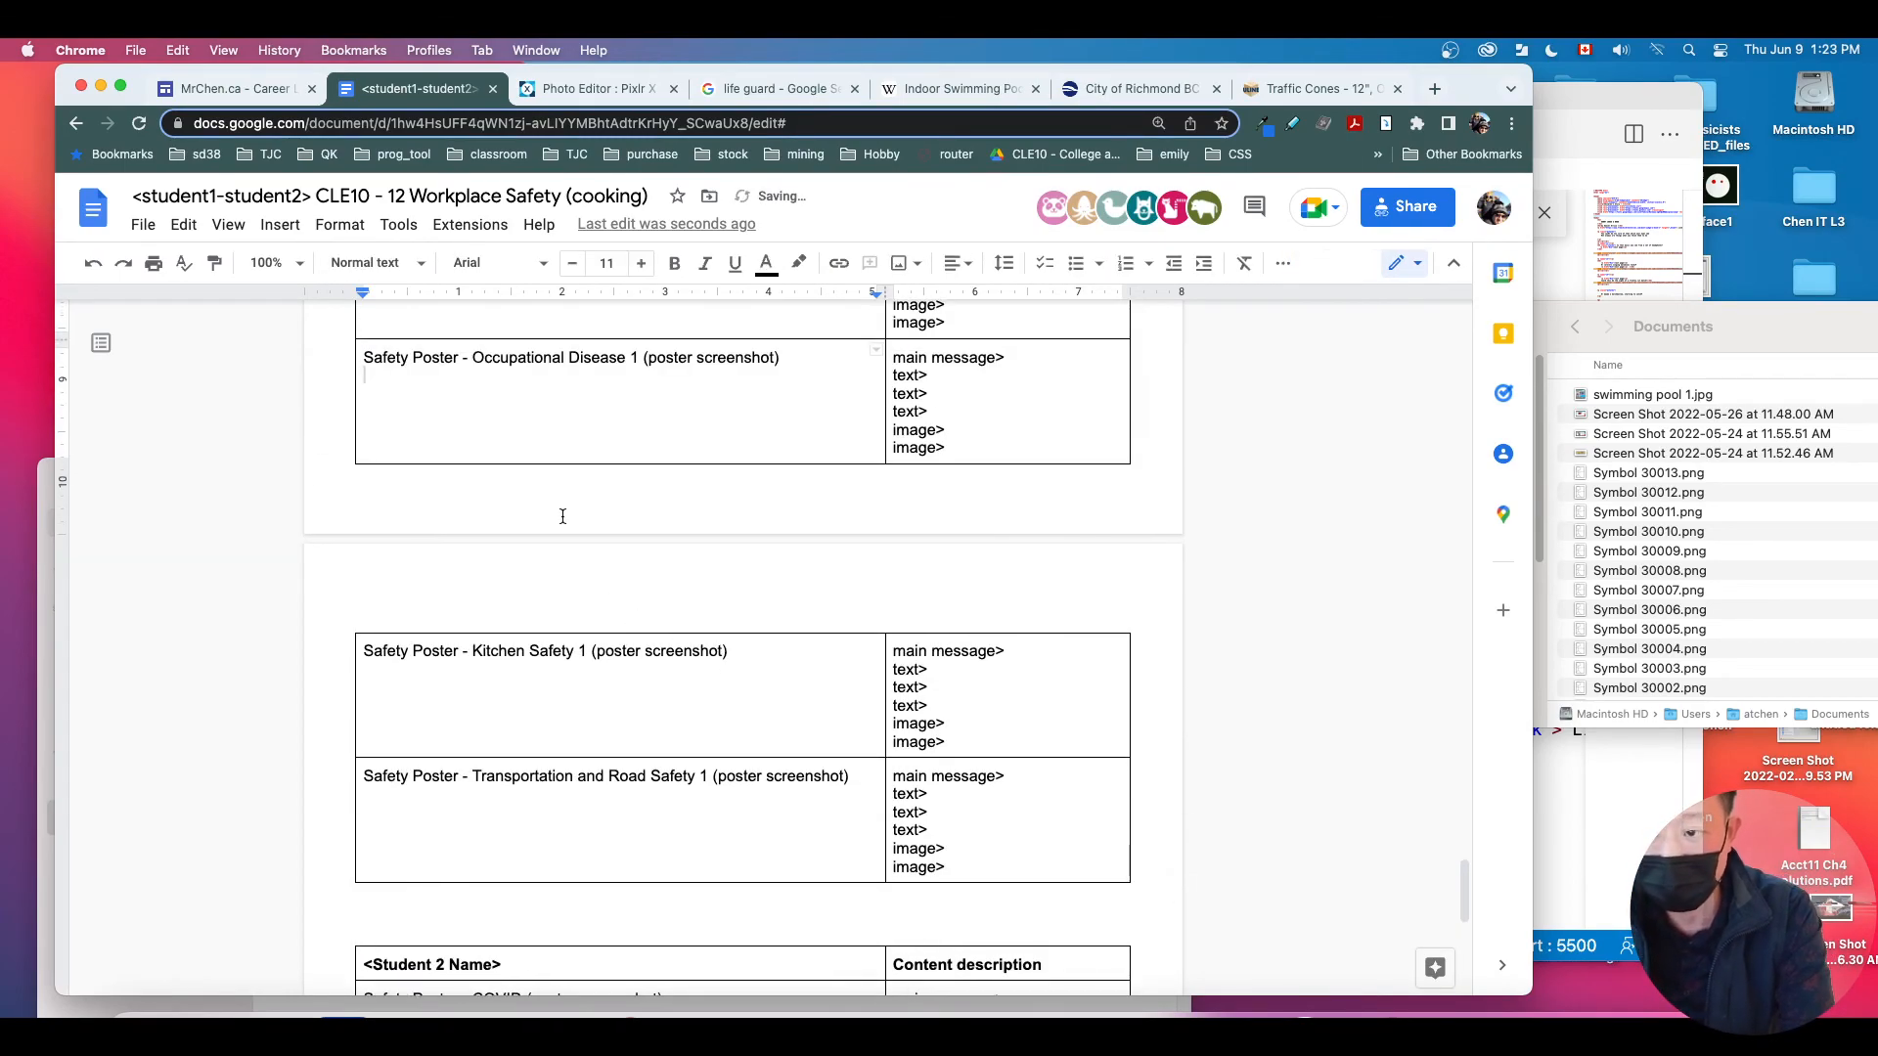
scroll(1027, 646, up, 1)
drag(1481, 83, 1566, 82)
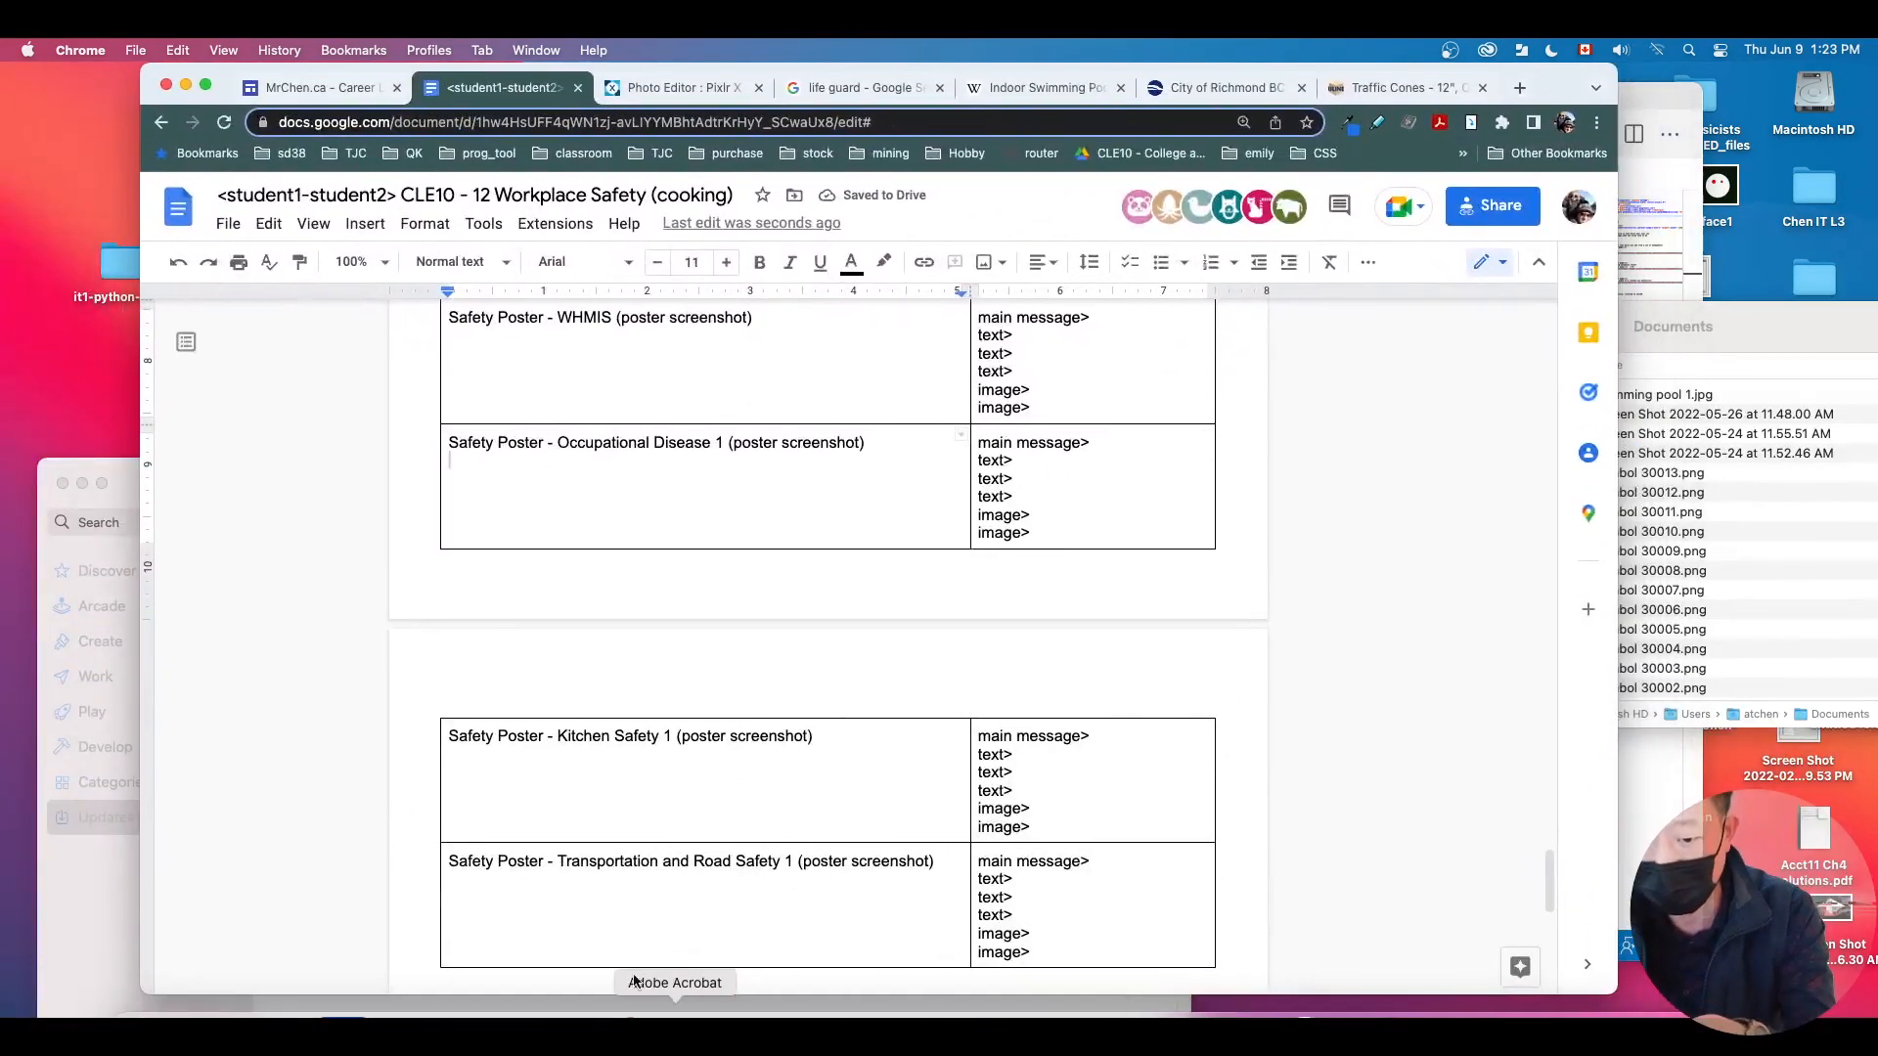
click(407, 1012)
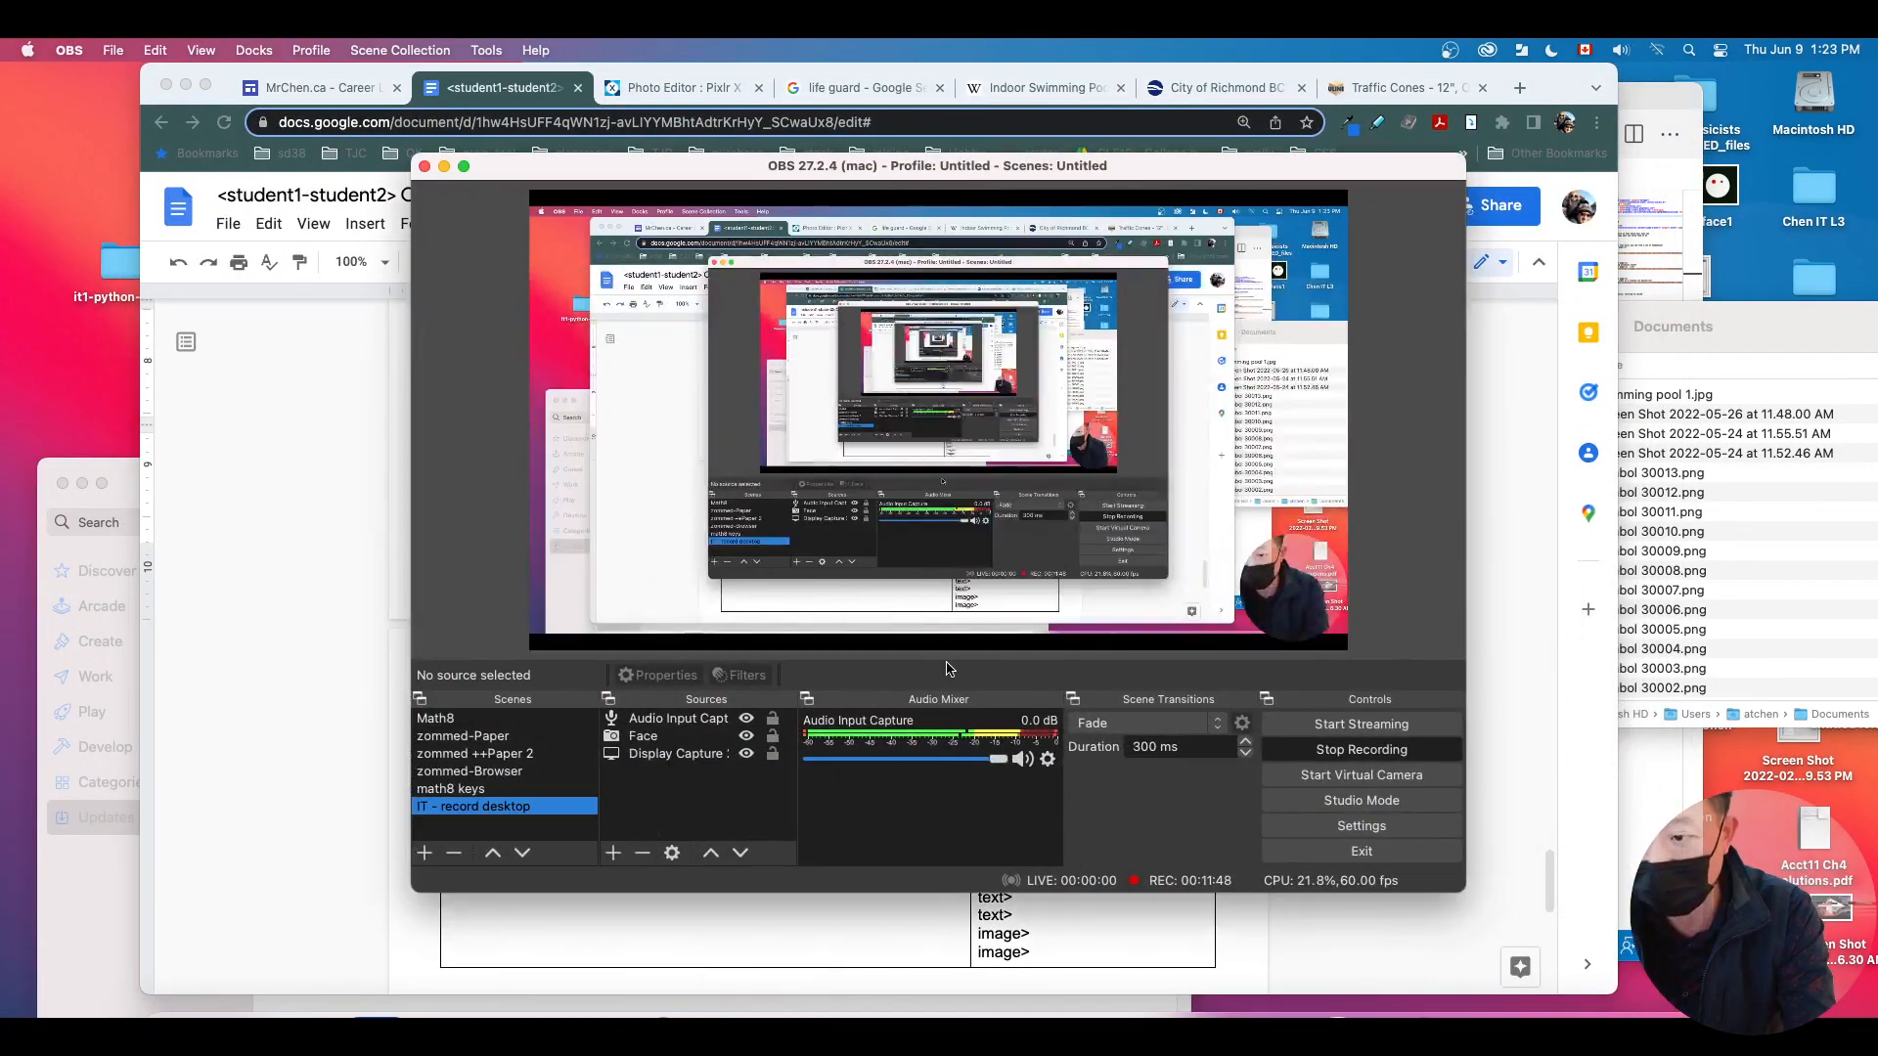